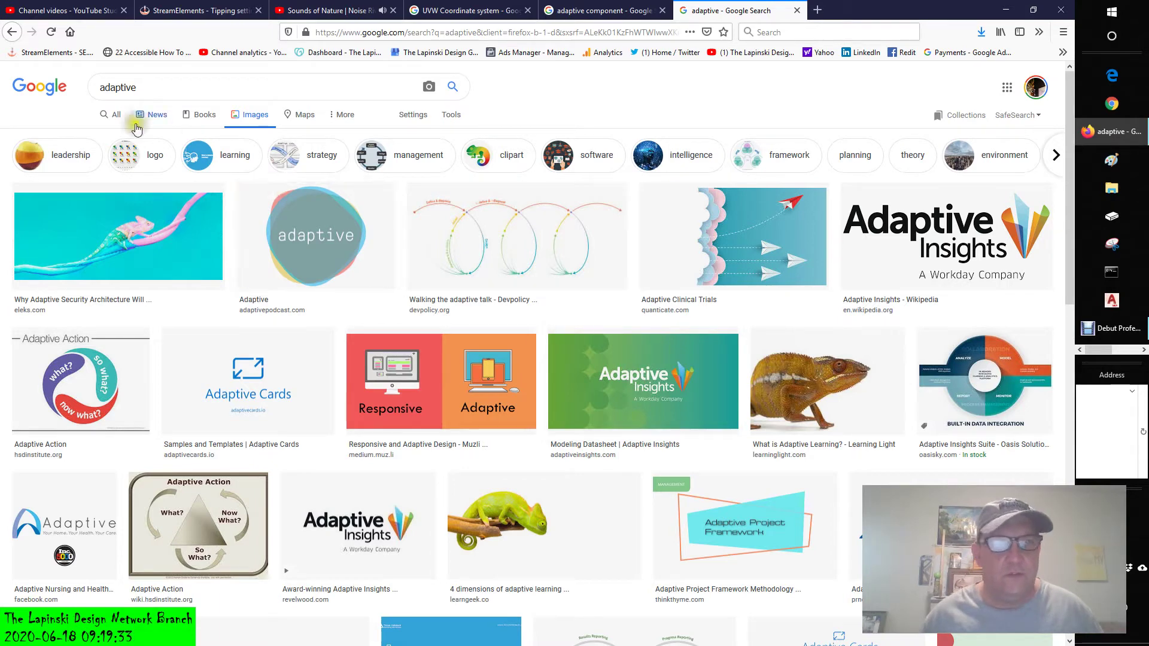
# Step: Show the general 'adaptive' results and play the dictionary pronunciation of adaptive
pyautogui.click(116, 118)
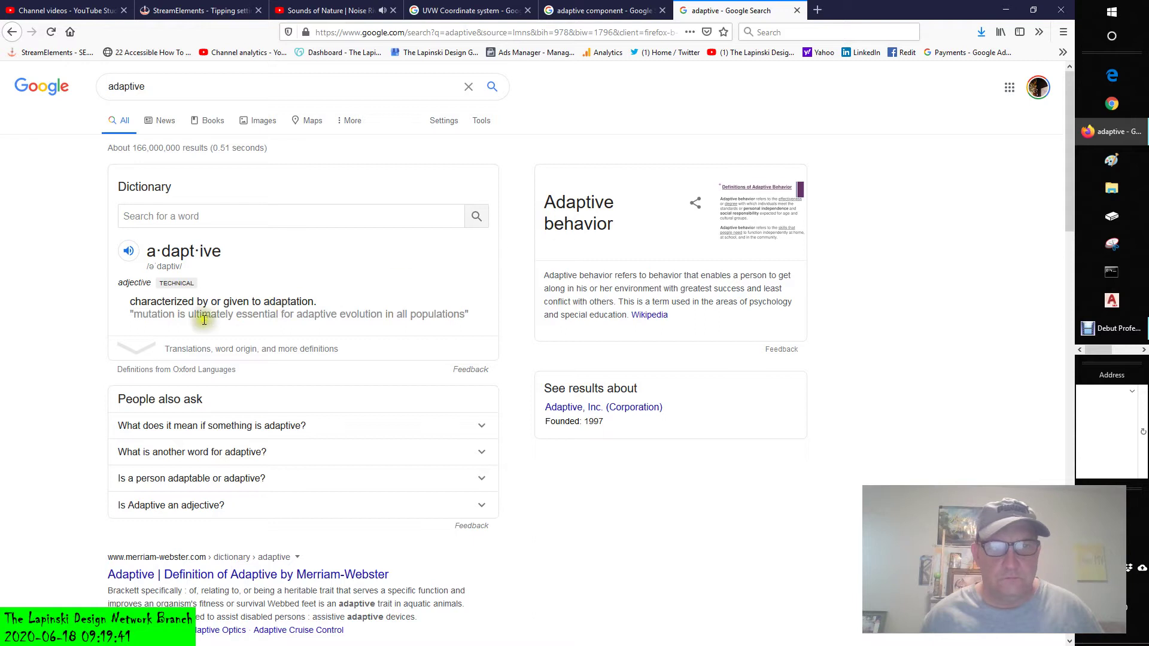
pyautogui.click(193, 301)
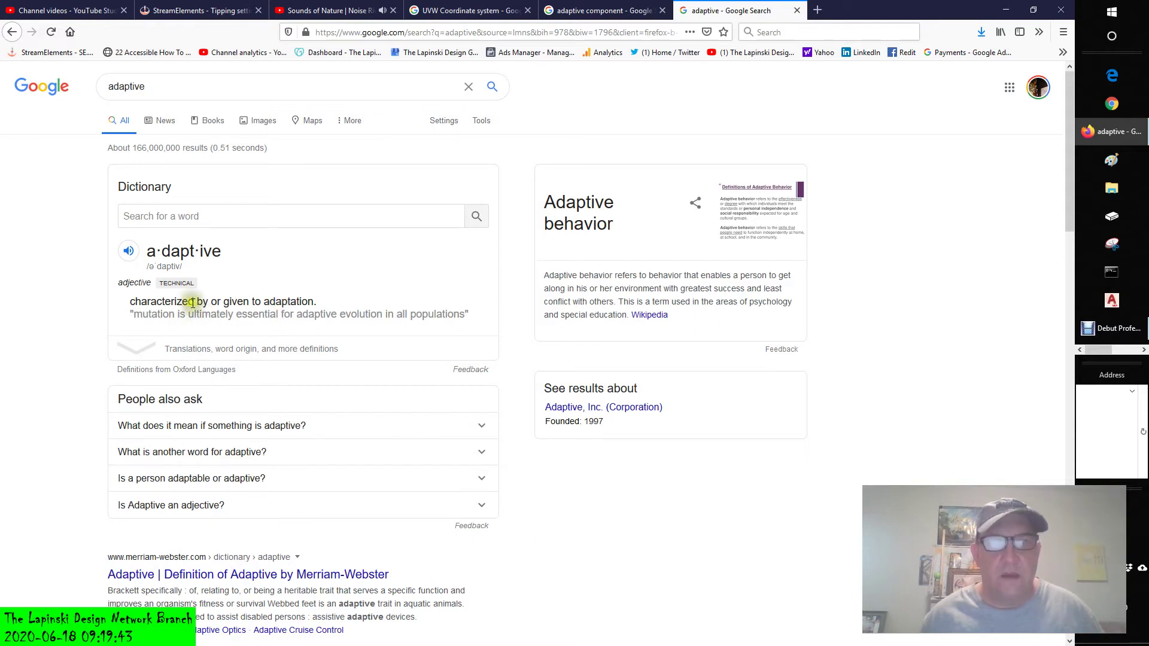
pyautogui.click(191, 302)
pyautogui.click(129, 252)
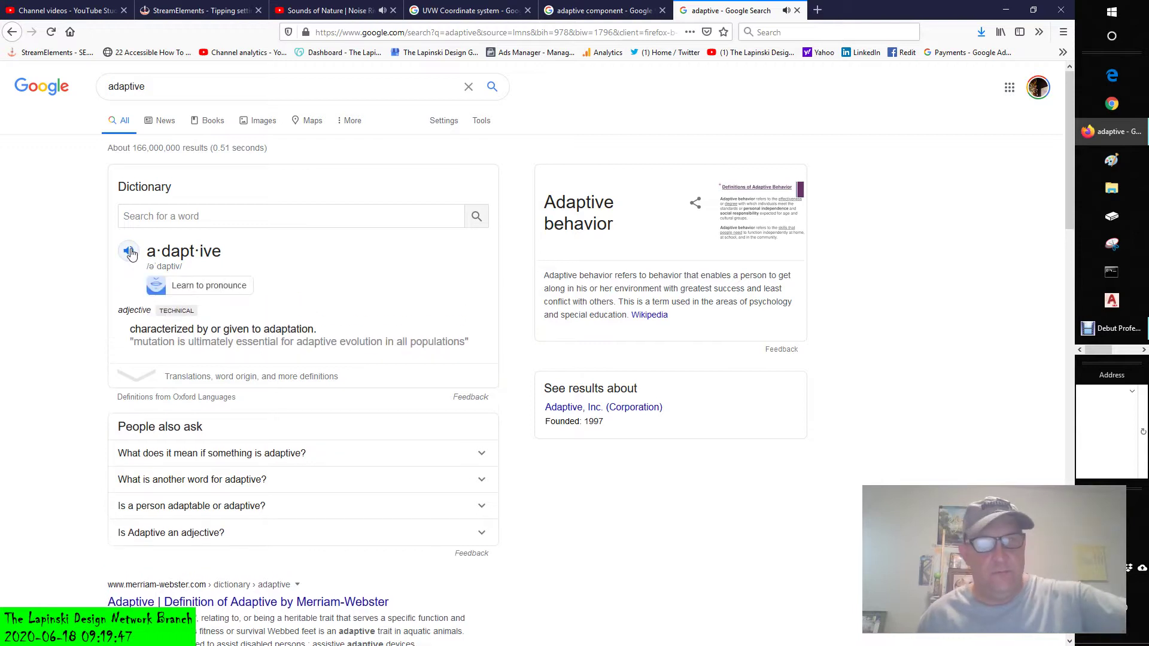
pyautogui.click(213, 267)
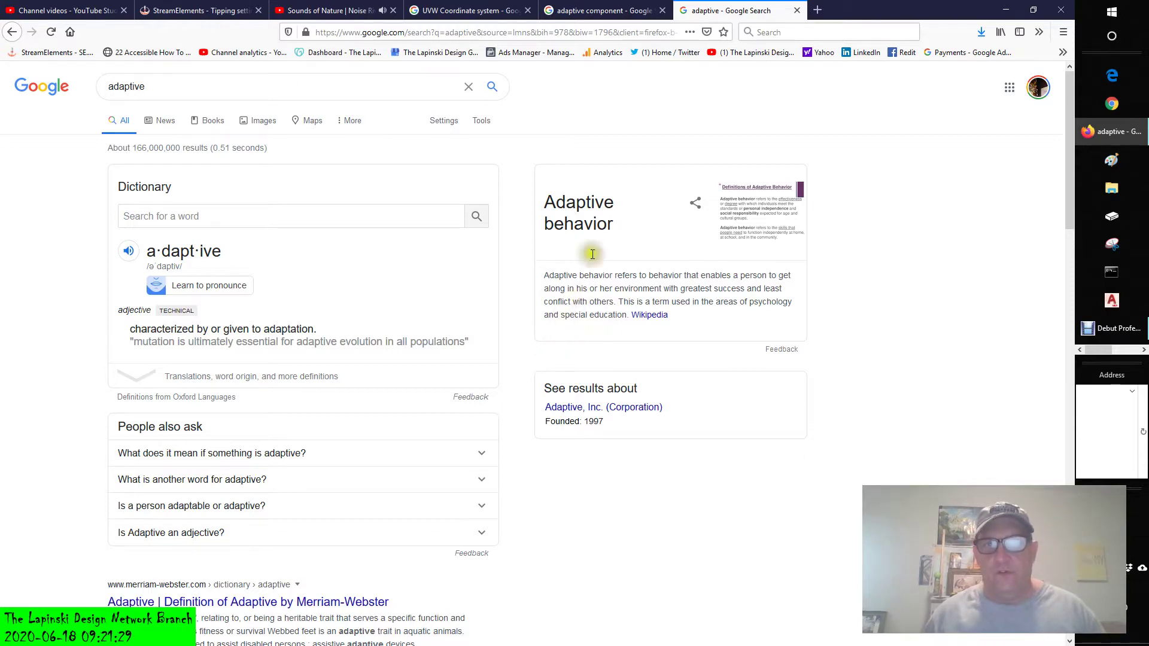
# Step: Cycle through the open browser tabs, dismissing the YouTube Studio video processing notice
pyautogui.click(576, 12)
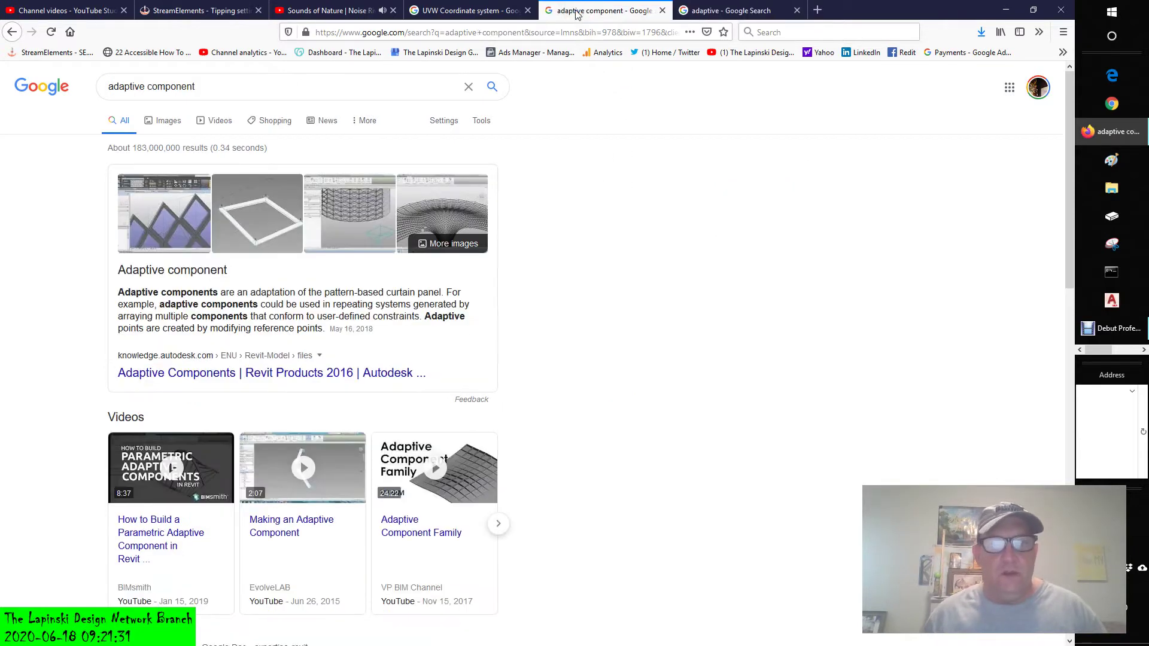
pyautogui.click(457, 12)
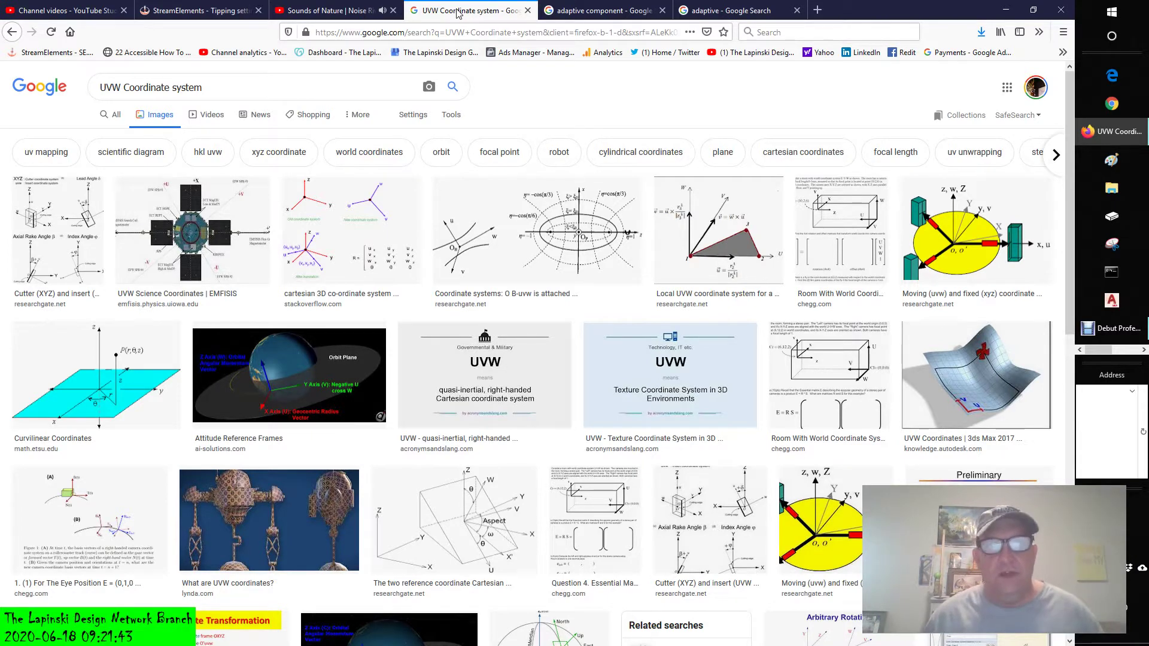
pyautogui.click(352, 12)
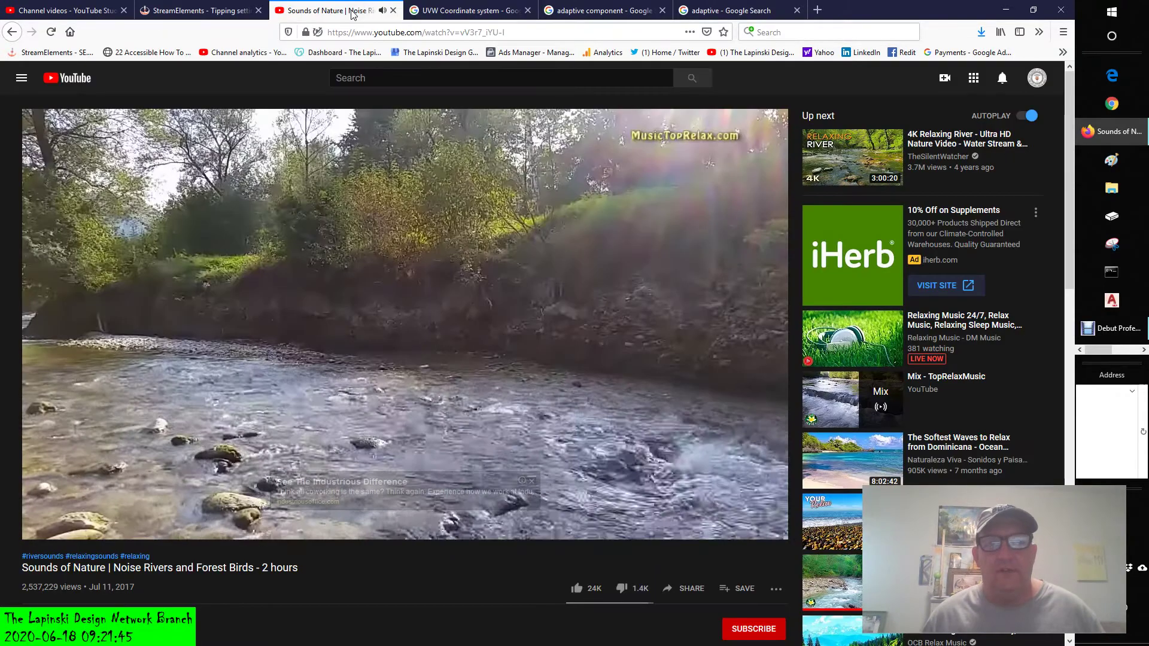
pyautogui.click(149, 11)
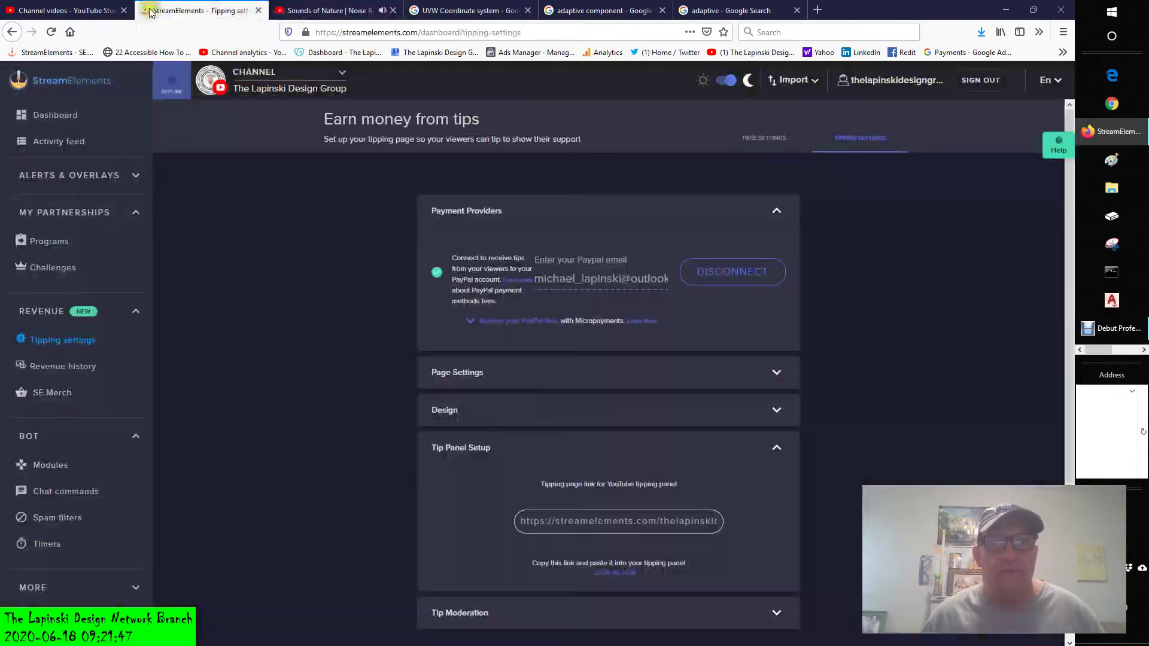
pyautogui.click(76, 11)
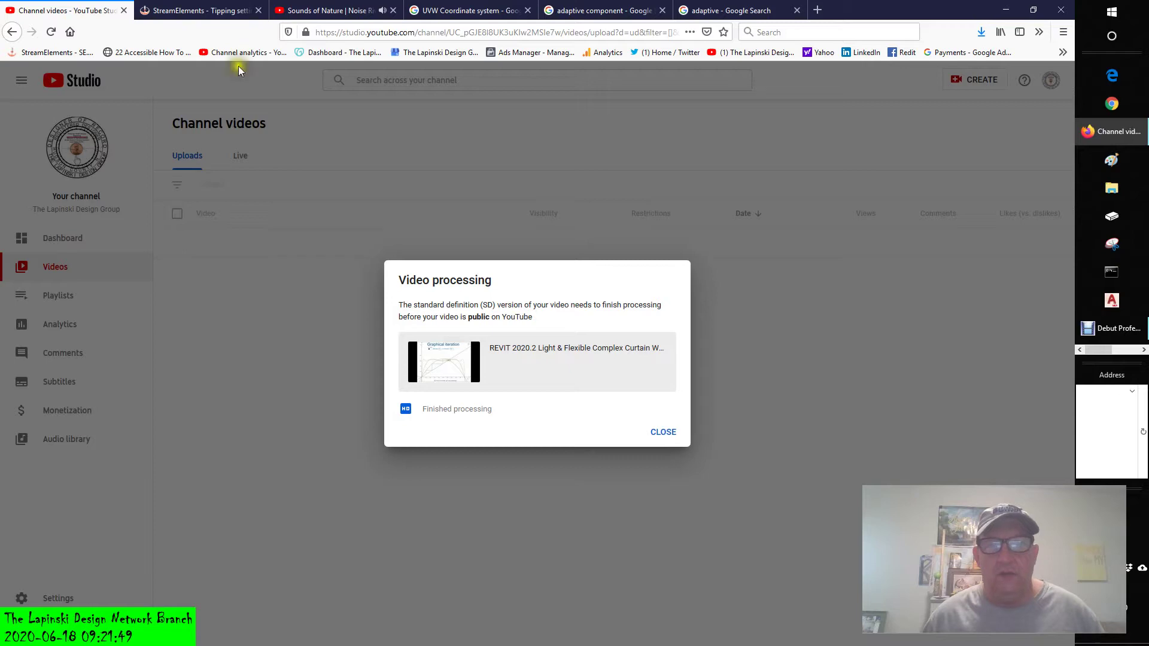
pyautogui.click(663, 433)
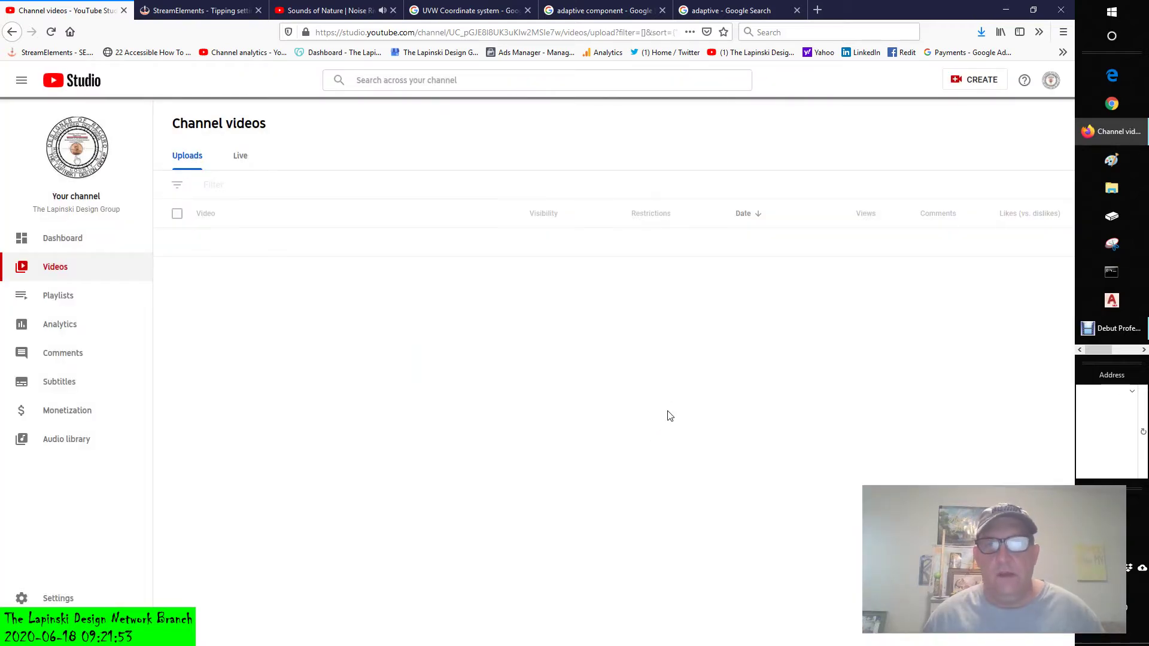
pyautogui.click(710, 11)
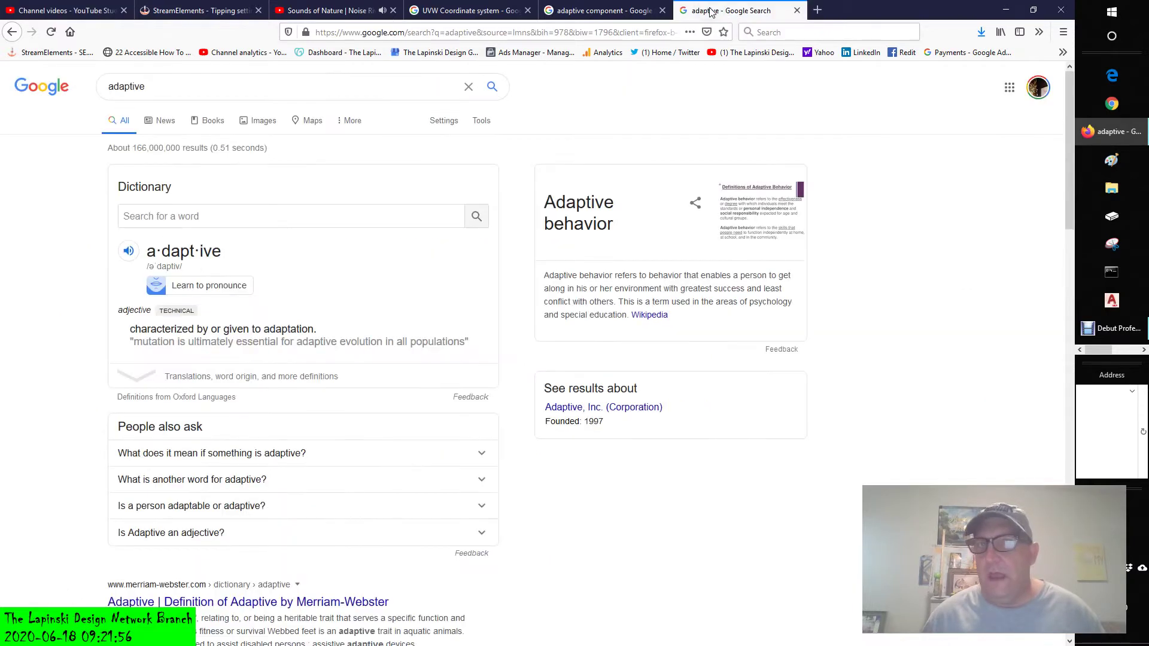
pyautogui.click(587, 14)
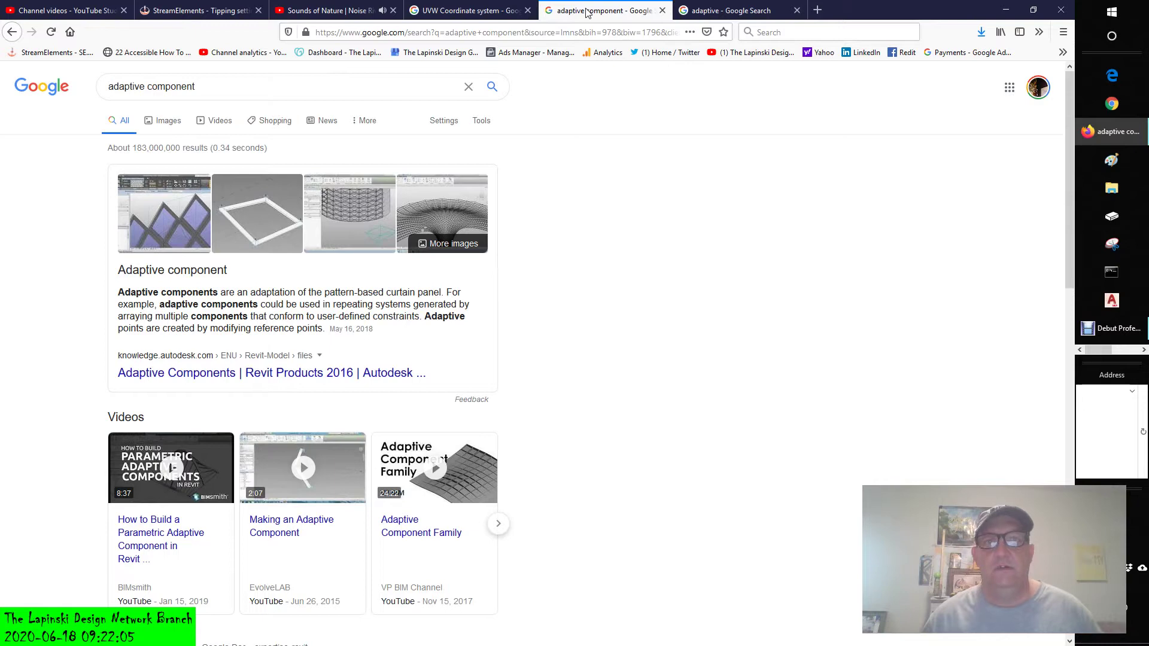
pyautogui.click(451, 11)
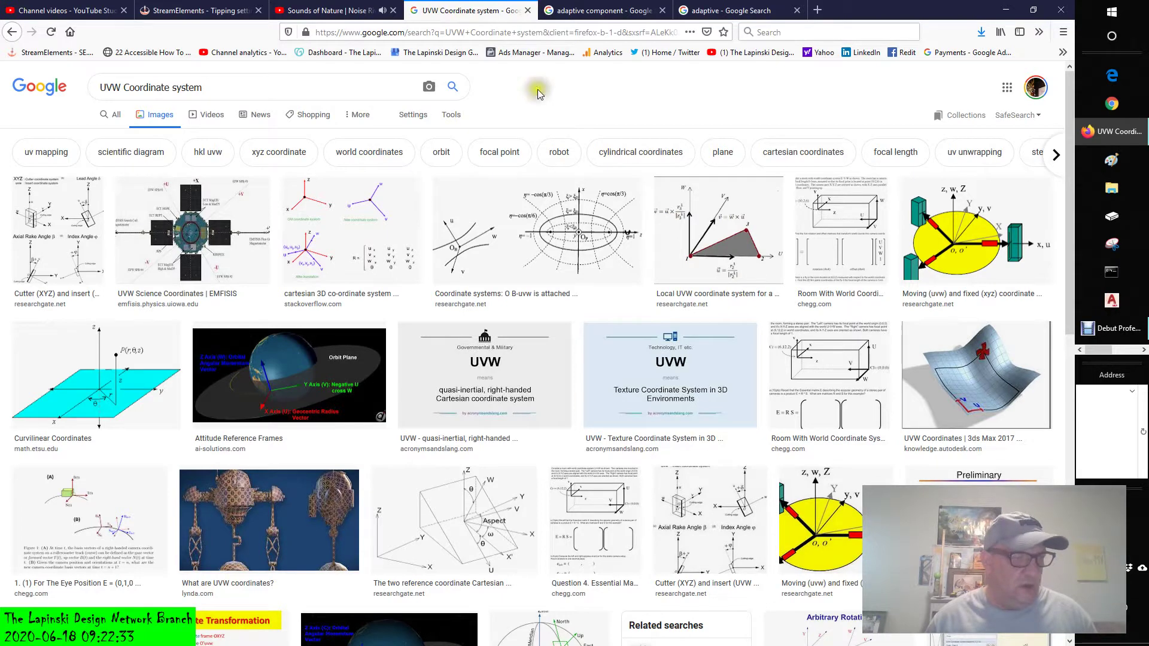
pyautogui.click(94, 13)
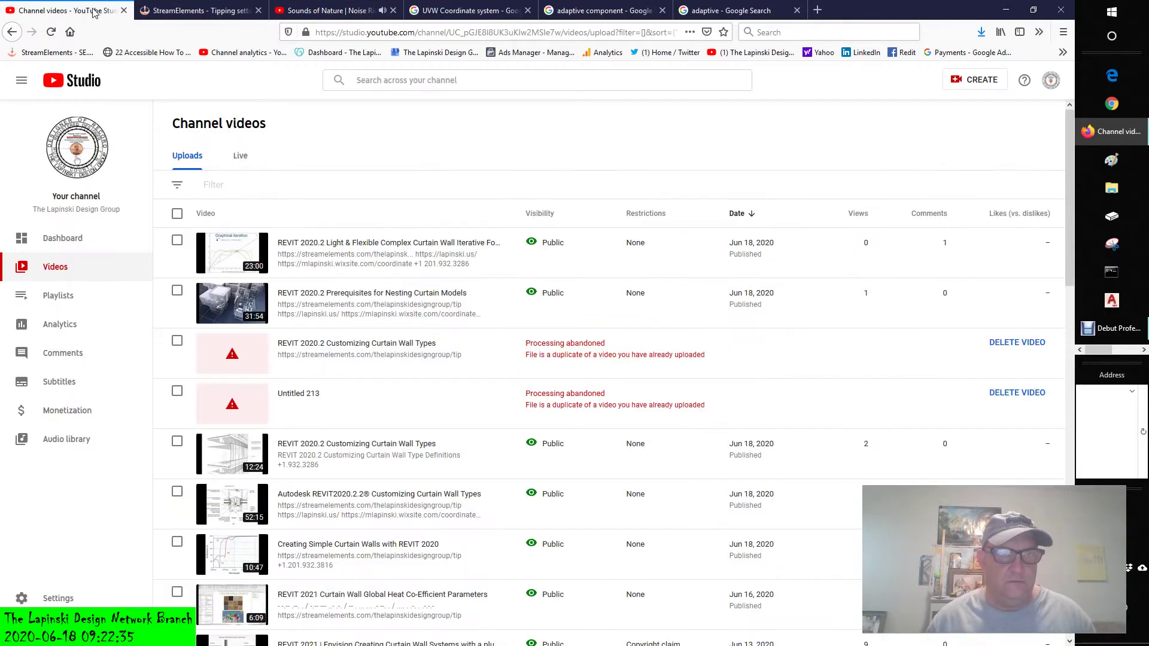
pyautogui.click(197, 11)
# Step: Switch to the 'Sounds of Nature | Noise Rivers and Forest Birds - 2 hours' video tab
pyautogui.click(310, 13)
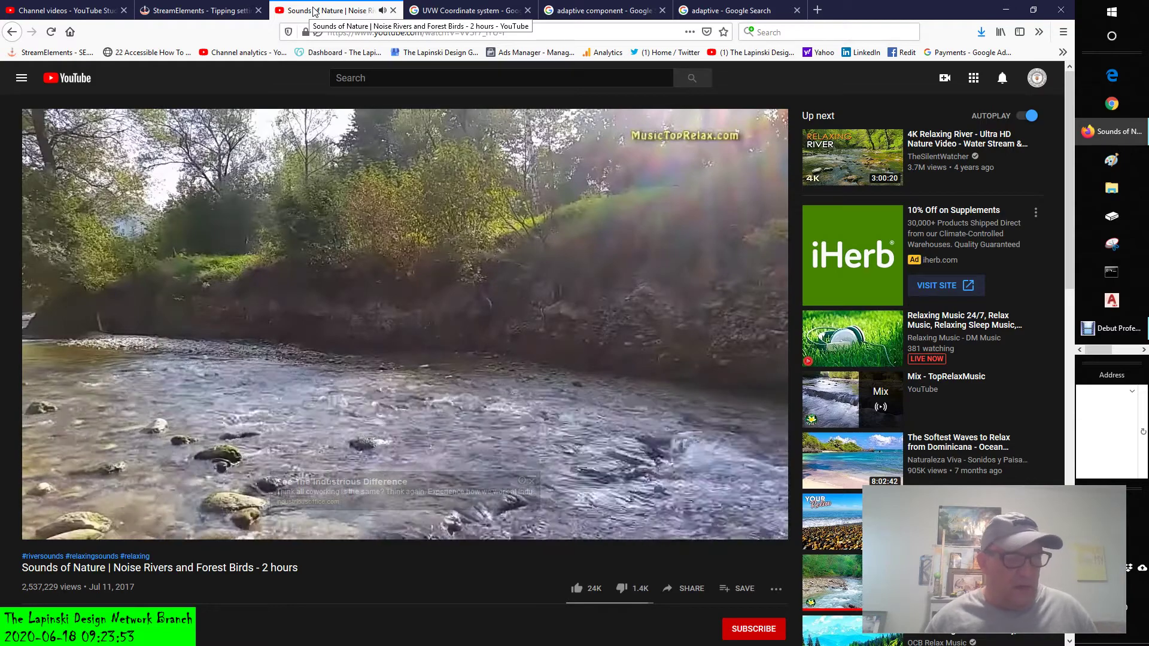
# Step: Return to the 'adaptive component' results and click along the first lines of the Revit definition
pyautogui.click(604, 11)
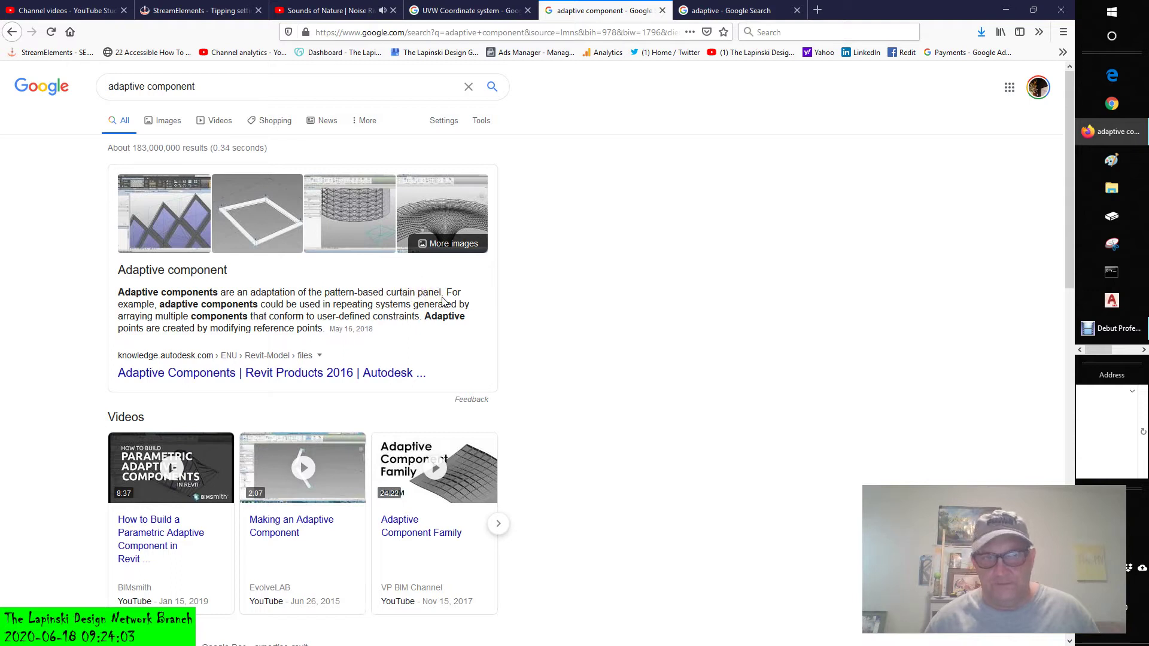
pyautogui.click(363, 294)
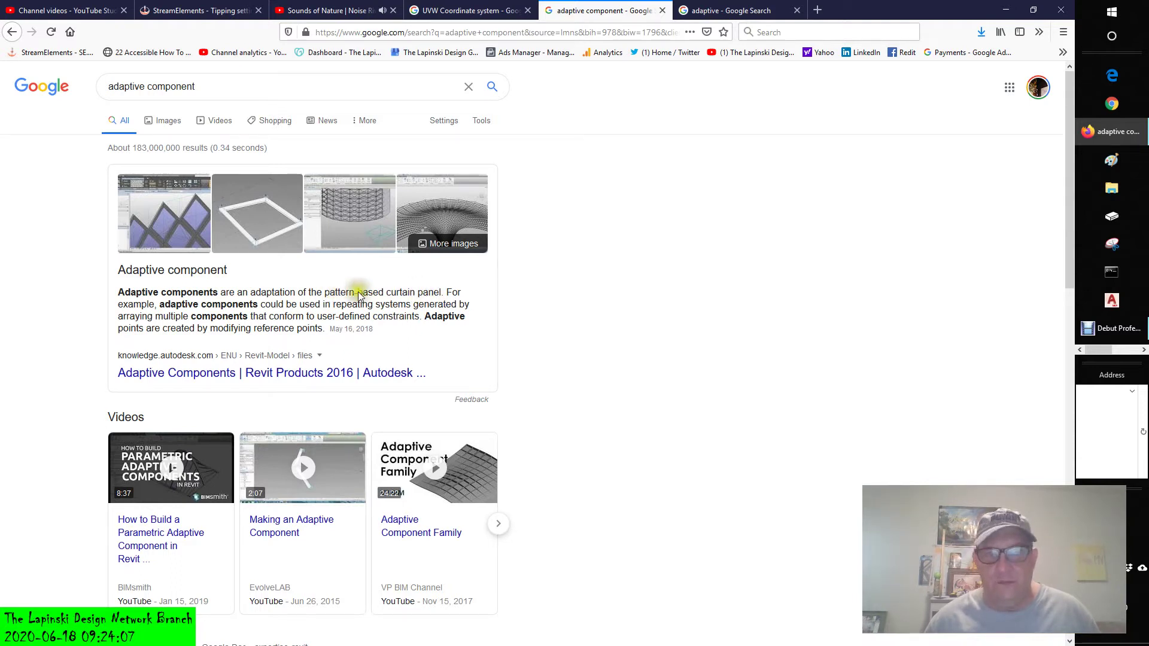
pyautogui.click(420, 293)
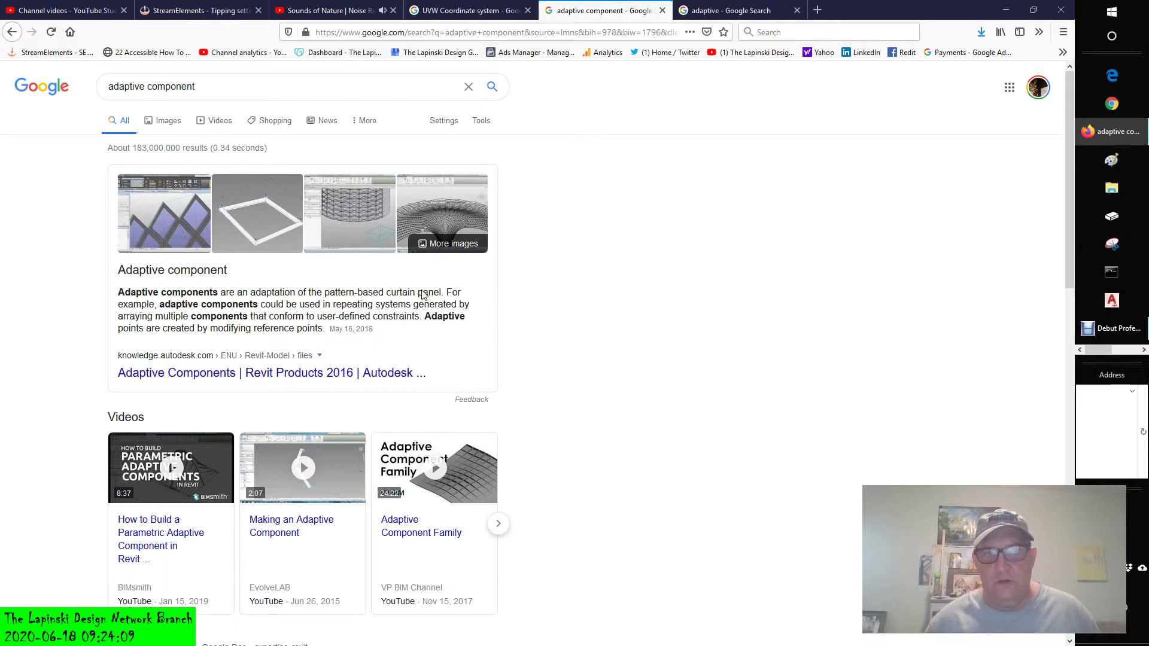
pyautogui.click(446, 287)
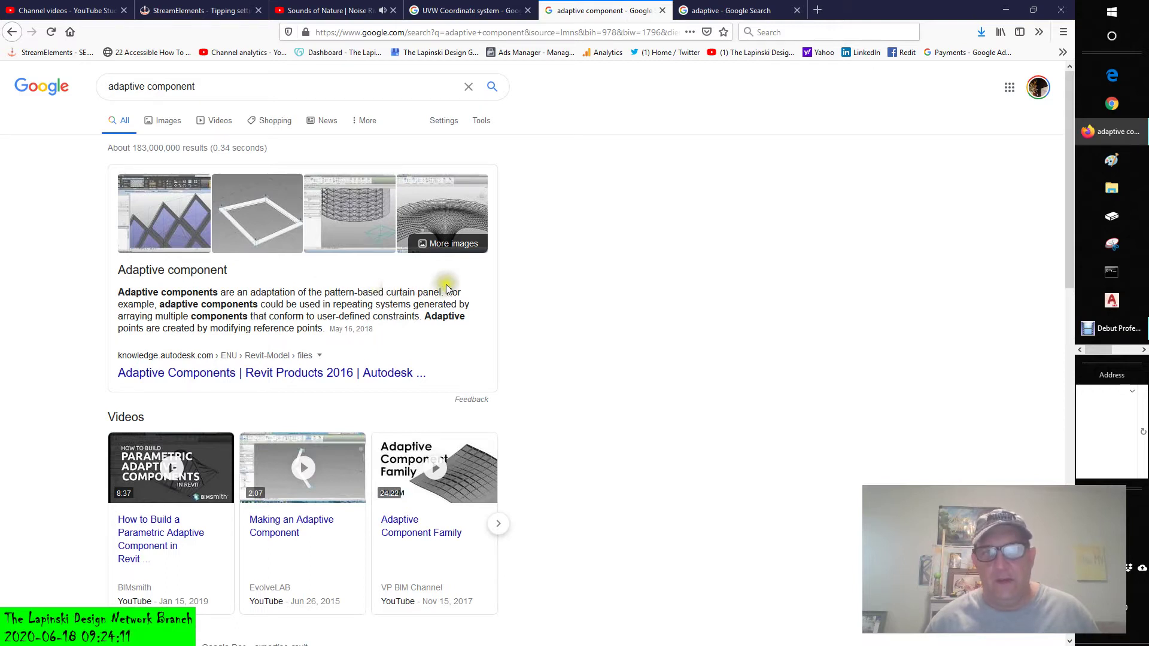
pyautogui.click(455, 292)
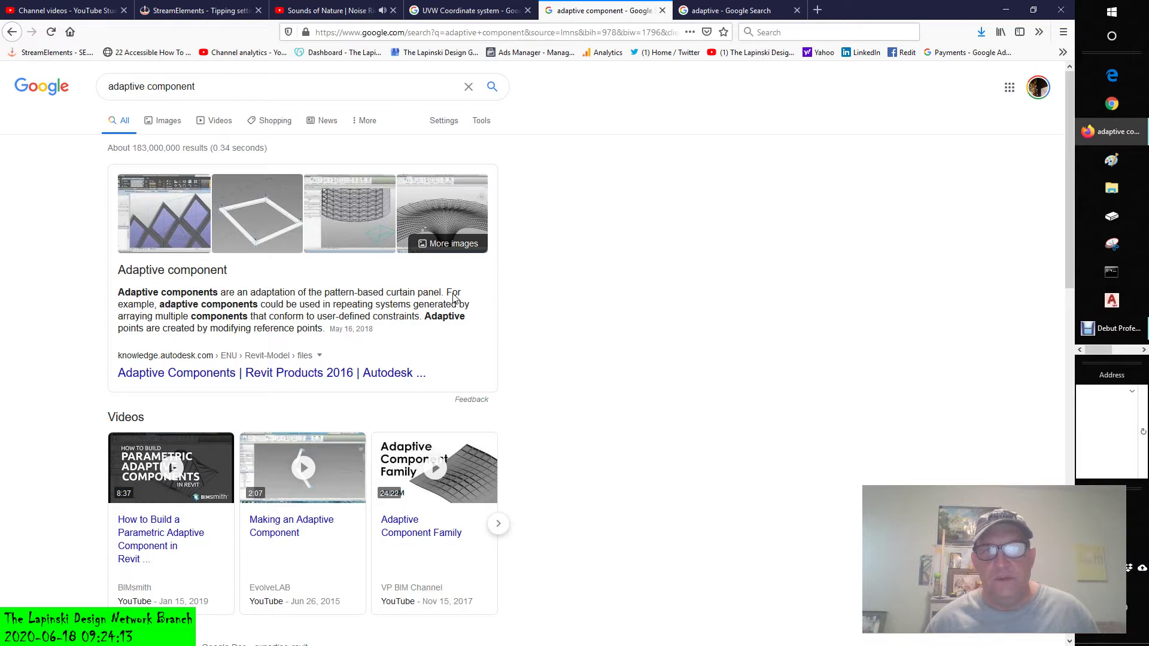
pyautogui.click(403, 291)
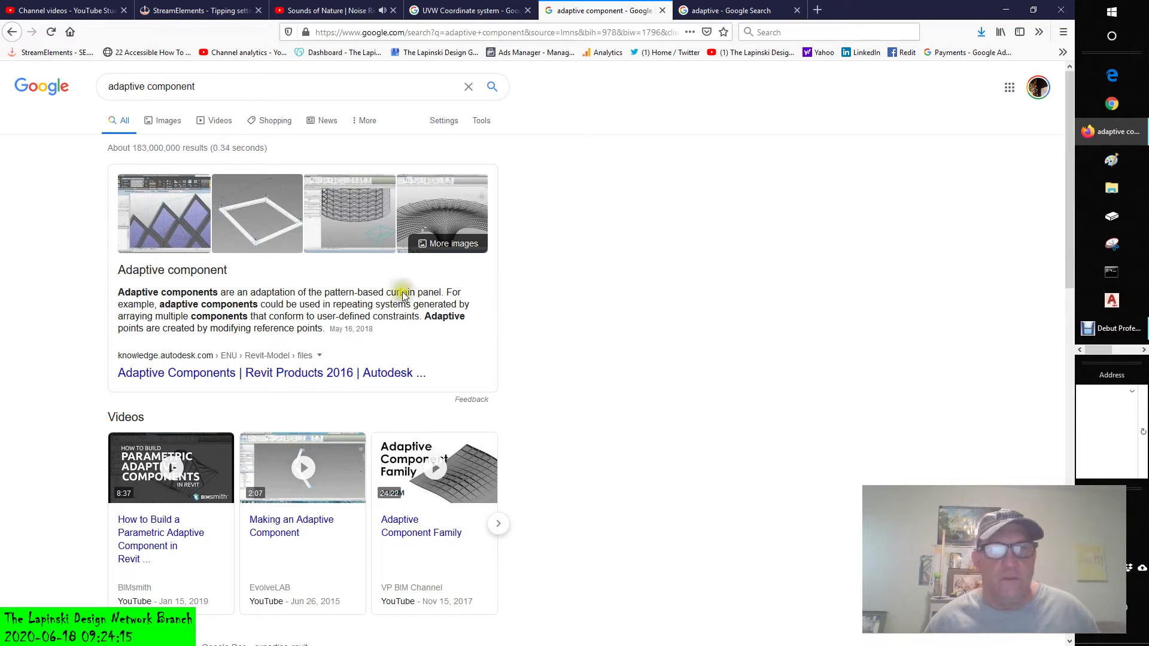
# Step: Click through the remaining lines of the adaptive component definition snippet
pyautogui.click(279, 306)
pyautogui.click(307, 306)
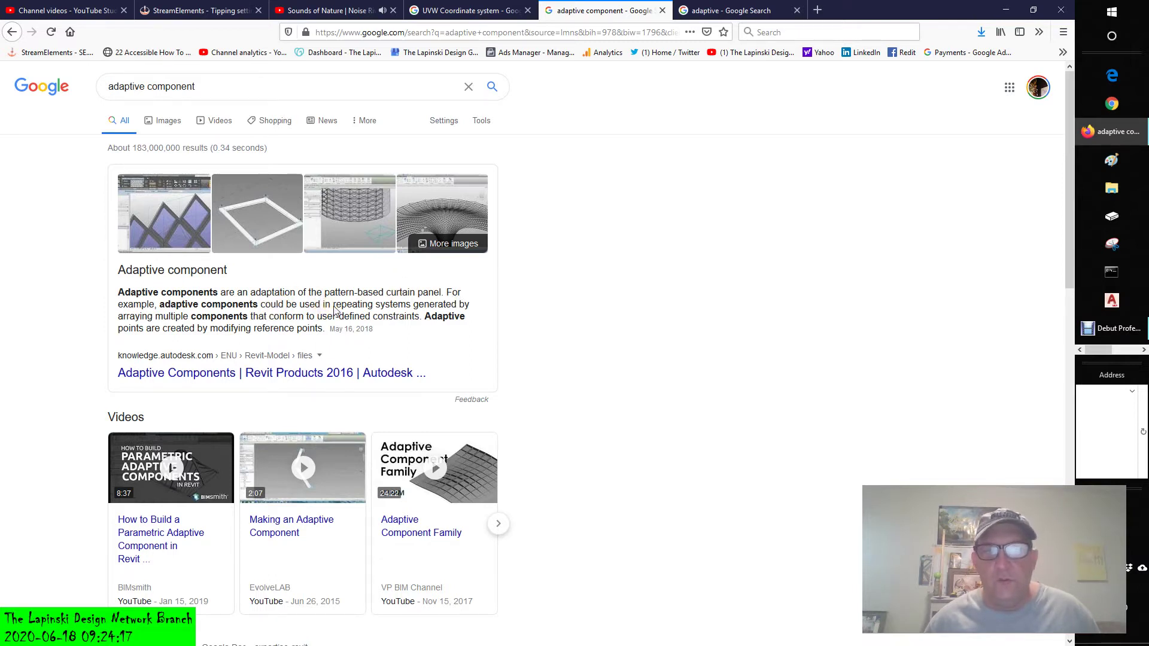
pyautogui.click(347, 305)
pyautogui.click(413, 307)
pyautogui.click(443, 307)
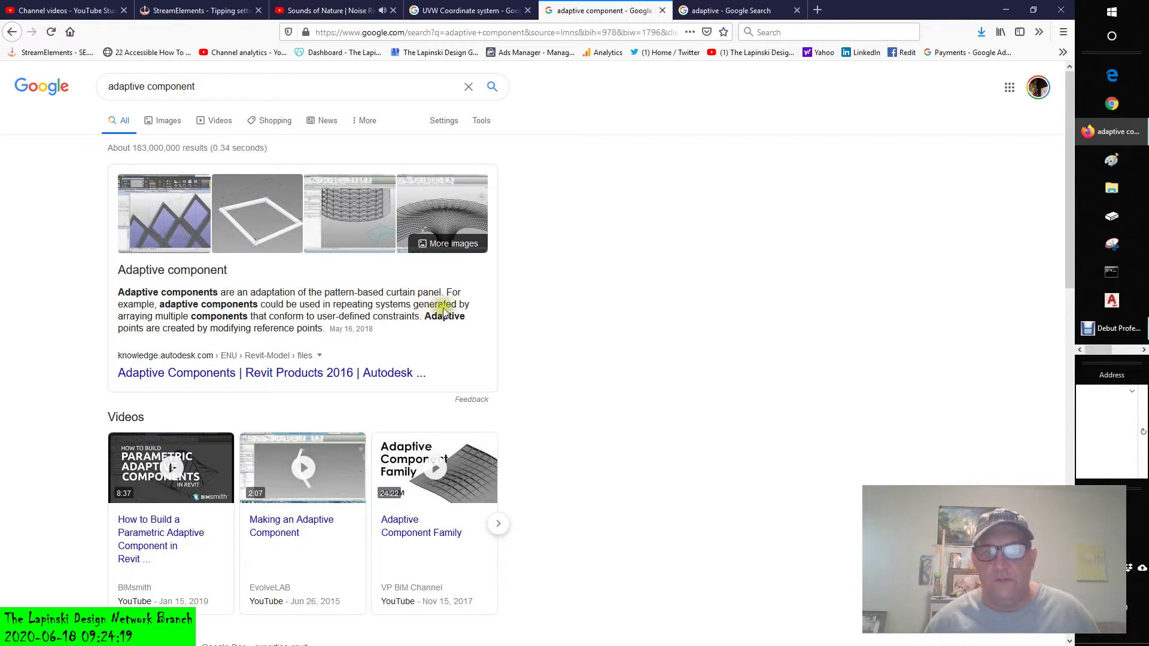
pyautogui.click(461, 305)
pyautogui.click(248, 307)
pyautogui.click(202, 316)
pyautogui.click(183, 319)
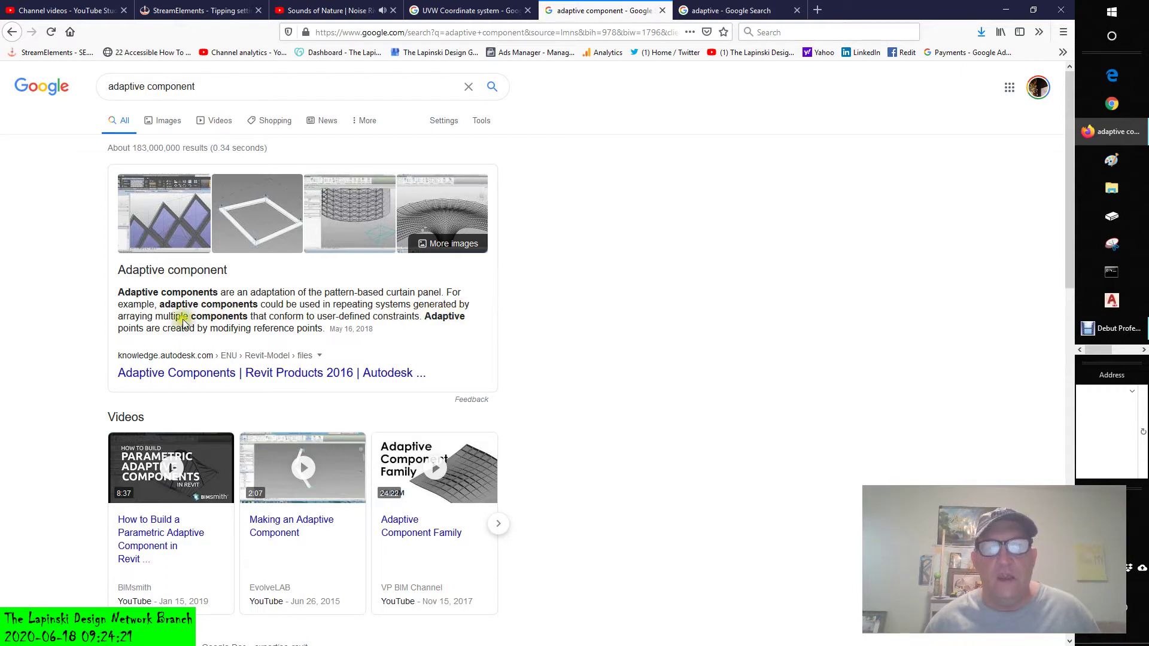
pyautogui.click(224, 319)
pyautogui.click(239, 319)
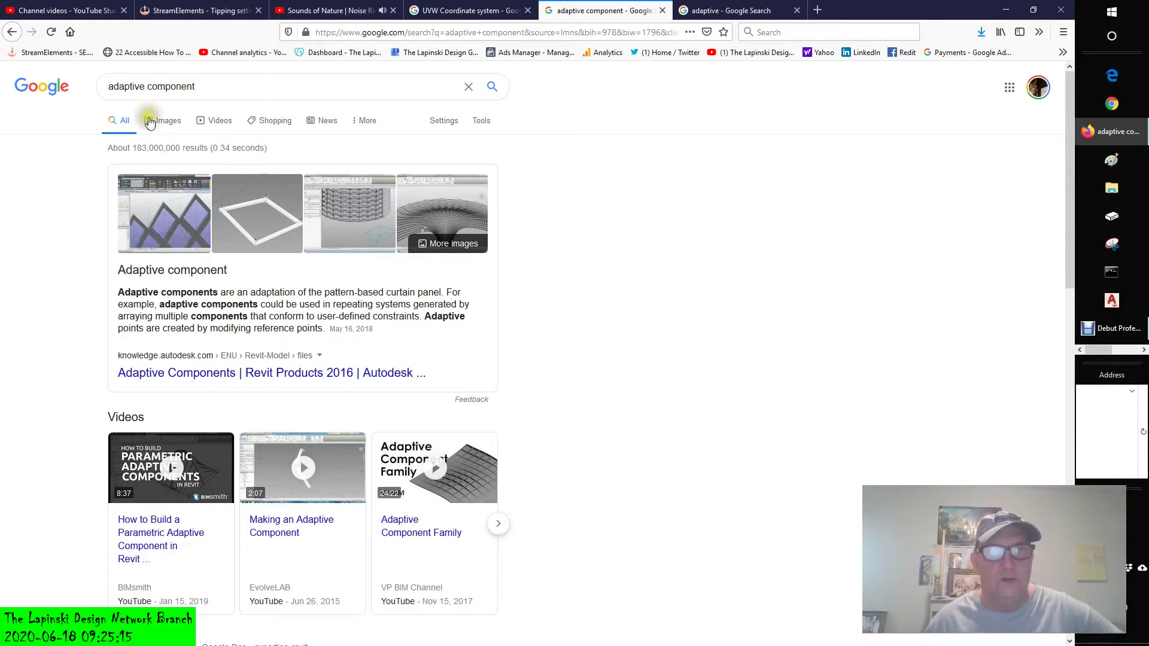
# Step: Scroll down through the 'adaptive component' image results
pyautogui.click(167, 121)
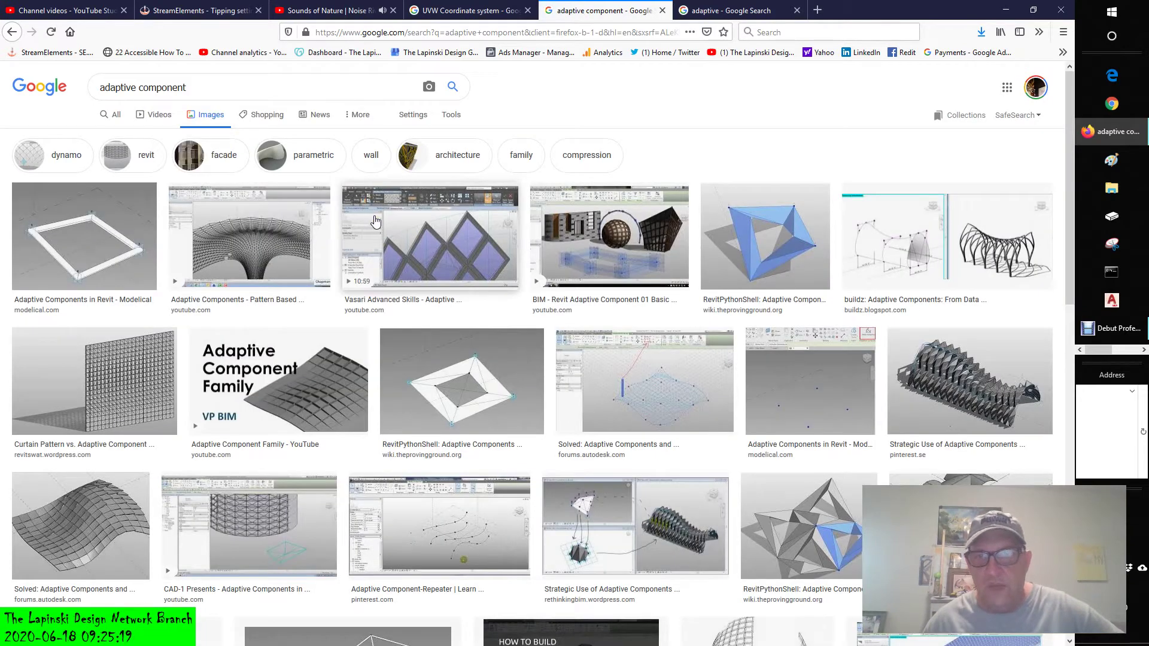
pyautogui.scroll(-2, 375, 221)
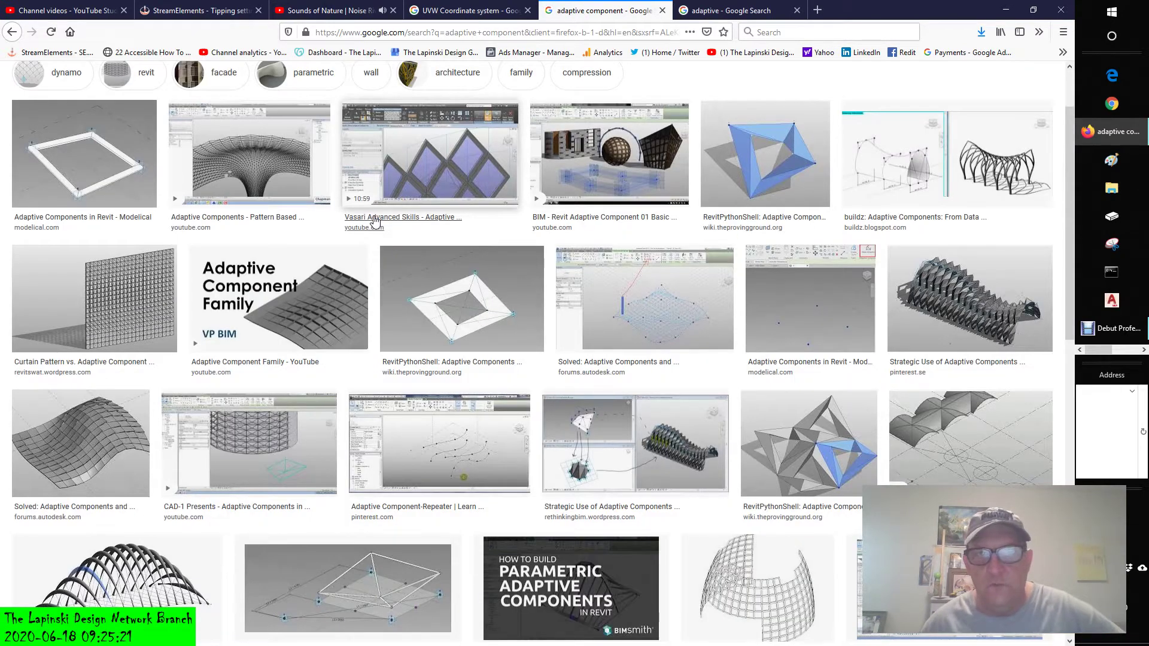
pyautogui.scroll(-2, 375, 221)
pyautogui.scroll(-8, 375, 221)
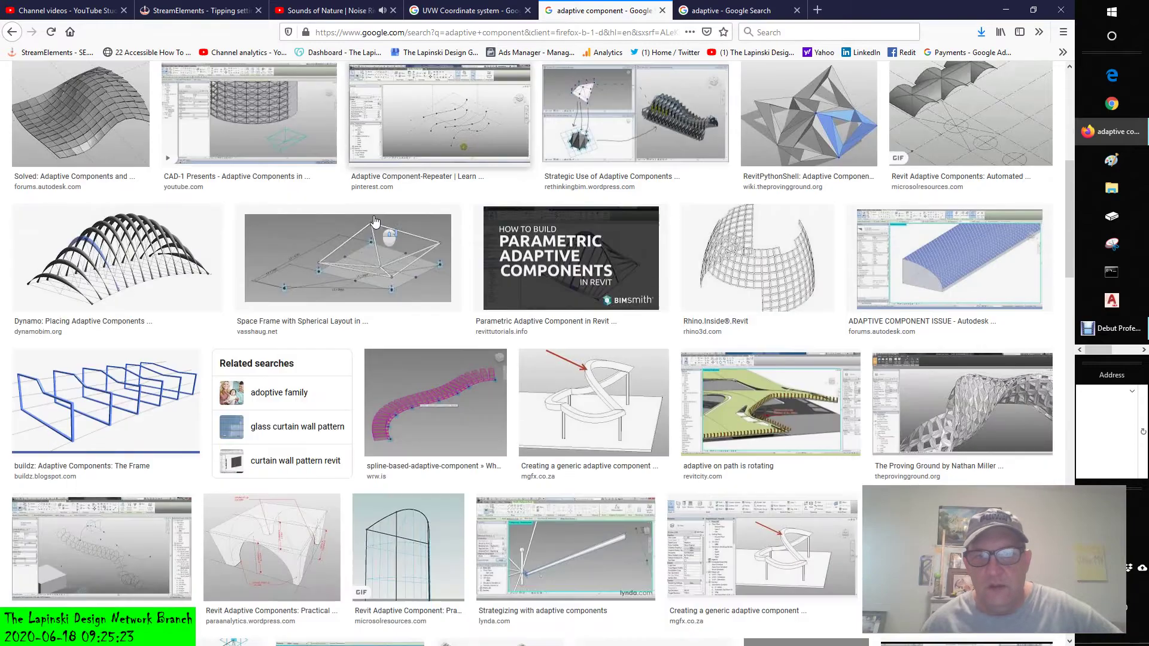
pyautogui.scroll(-6, 375, 221)
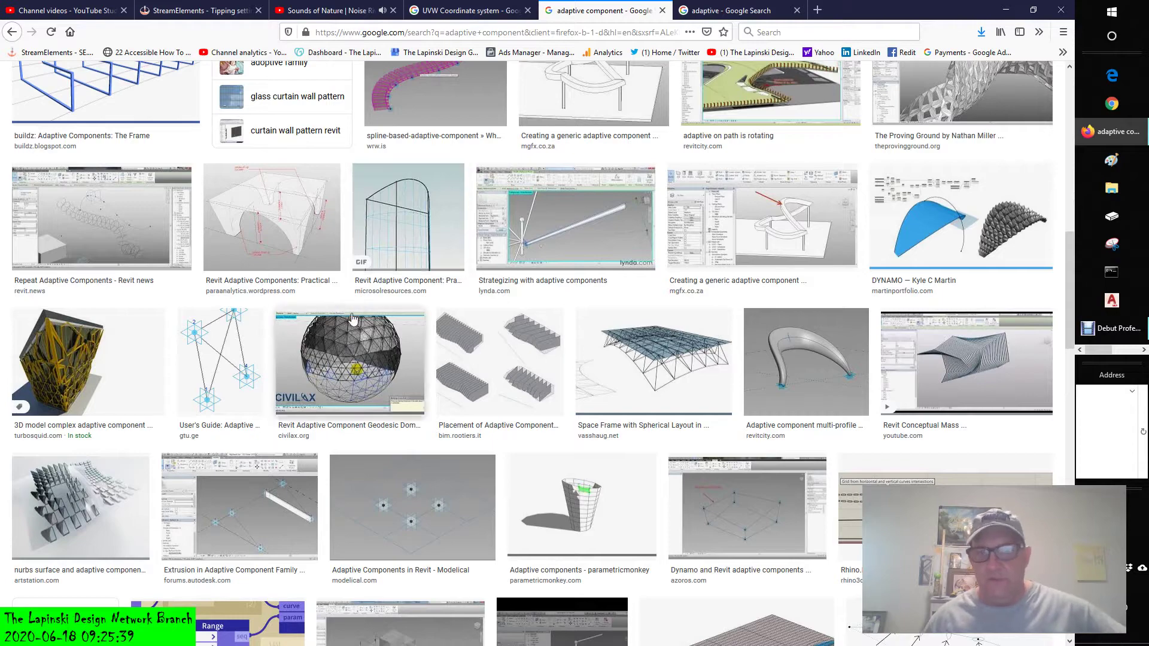
pyautogui.scroll(-7, 353, 318)
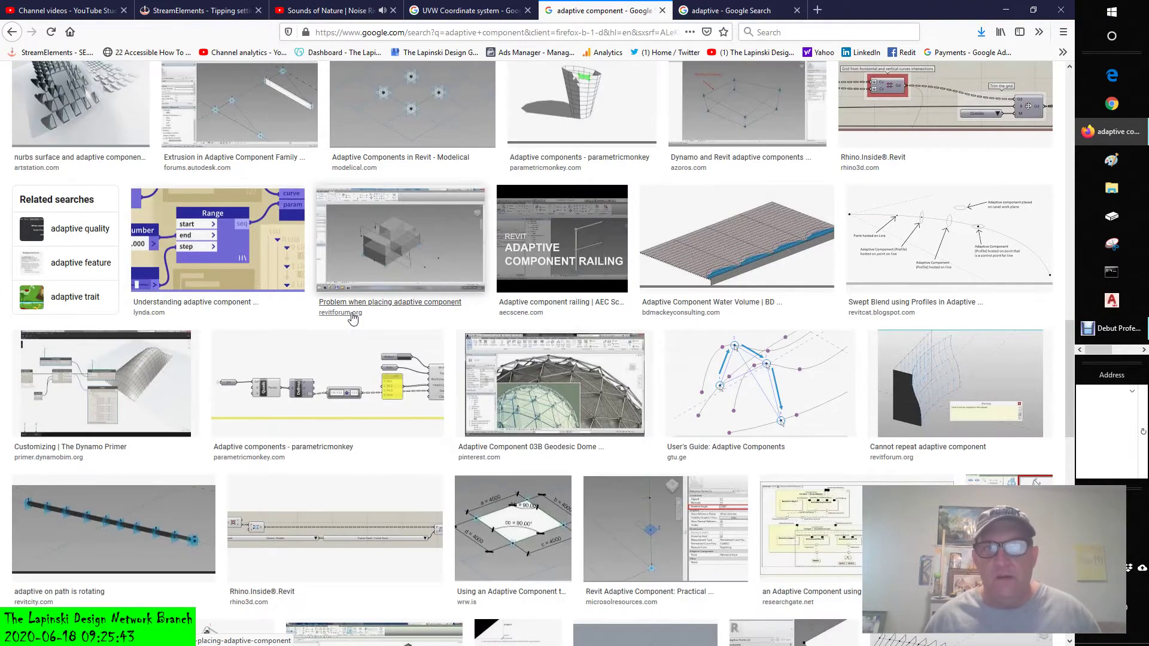
pyautogui.scroll(-5, 353, 318)
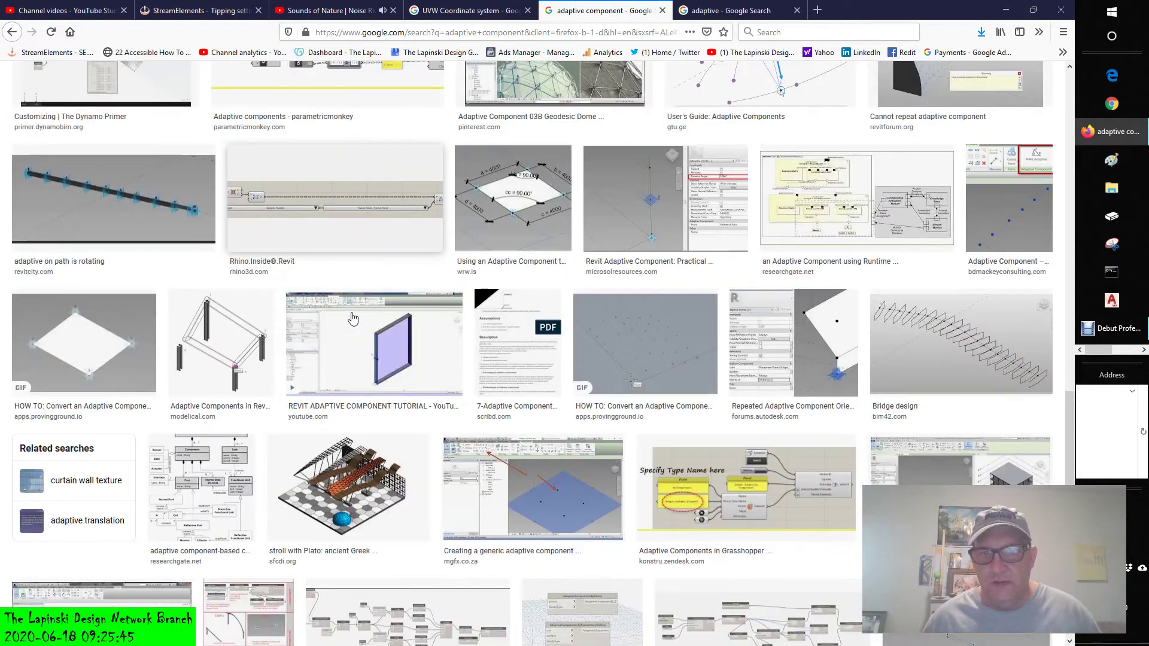
pyautogui.scroll(-3, 353, 318)
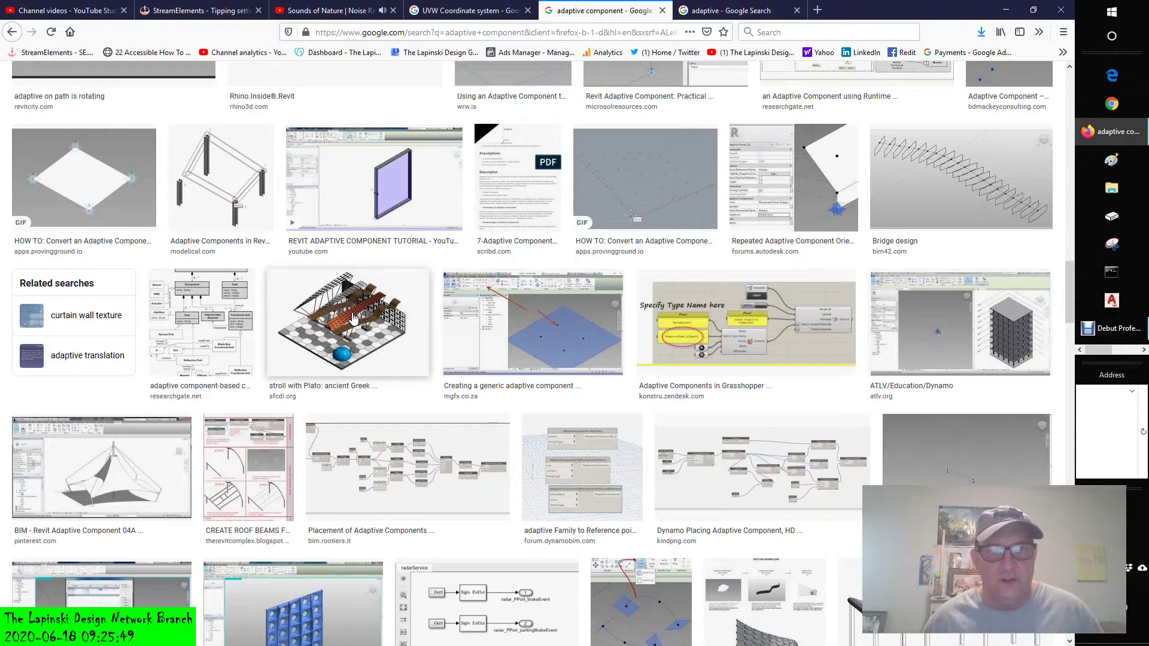
pyautogui.scroll(-3, 353, 317)
pyautogui.scroll(-3, 353, 318)
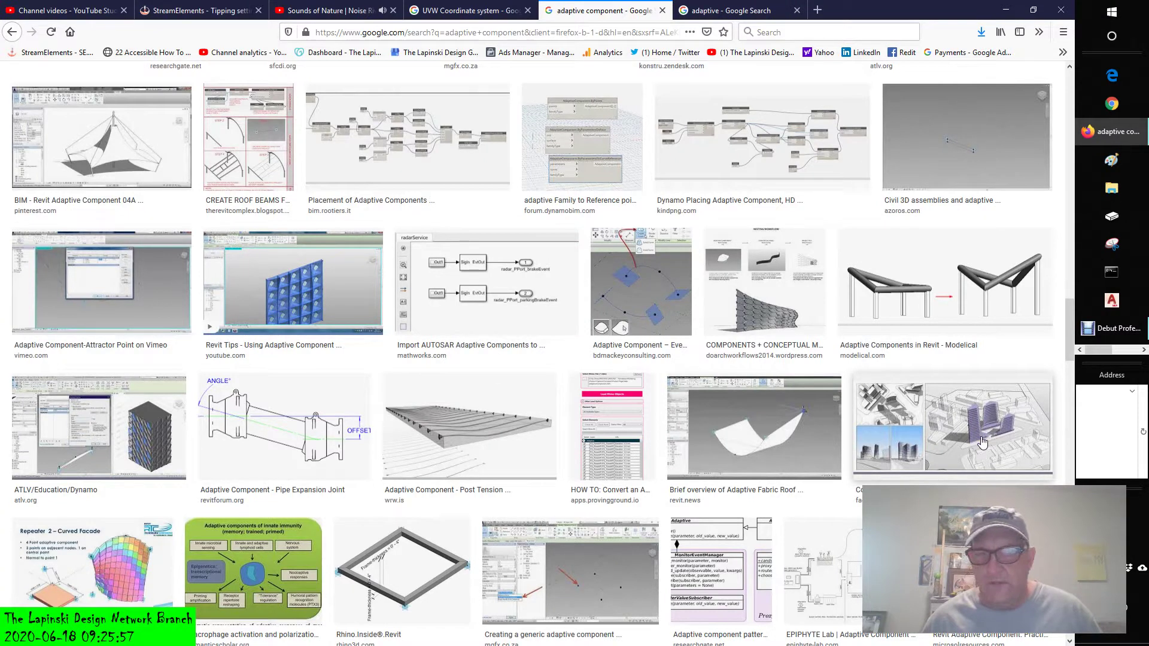
pyautogui.scroll(-3, 113, 455)
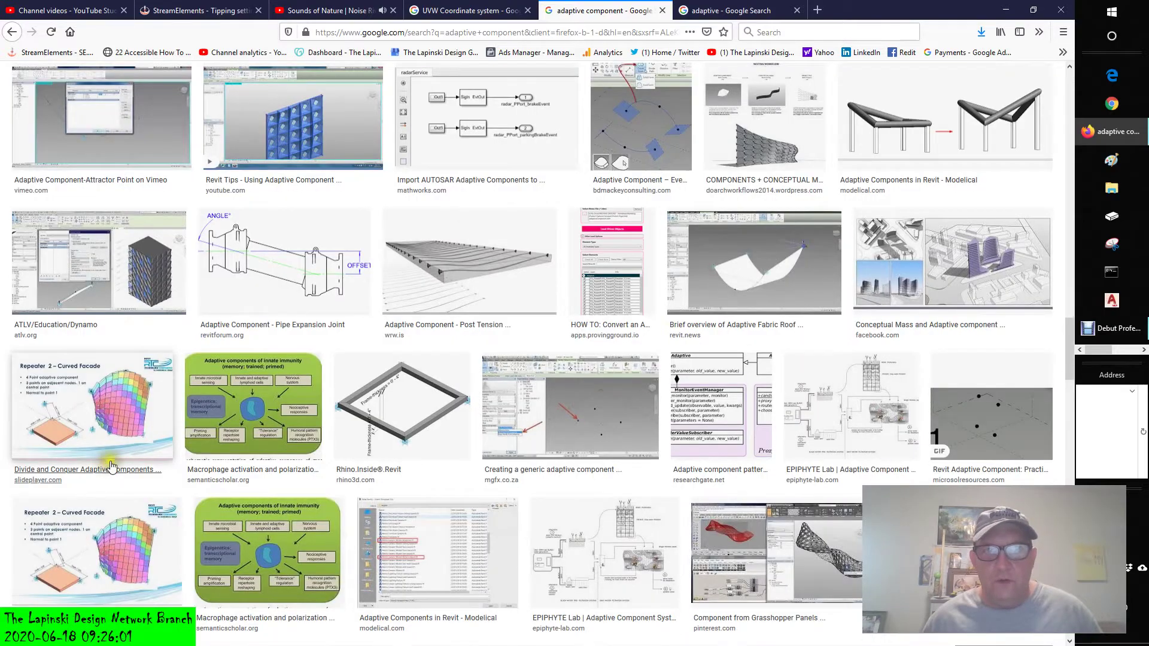
pyautogui.scroll(-4, 111, 464)
pyautogui.scroll(-2, 154, 438)
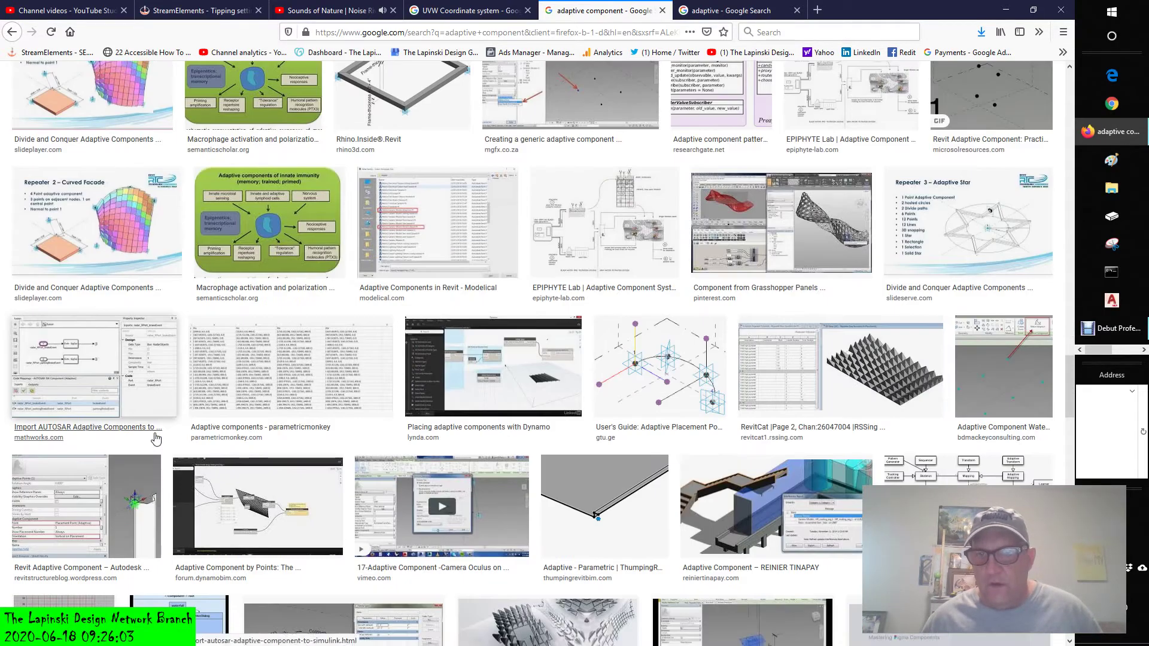
pyautogui.scroll(-3, 156, 438)
pyautogui.scroll(-3, 155, 439)
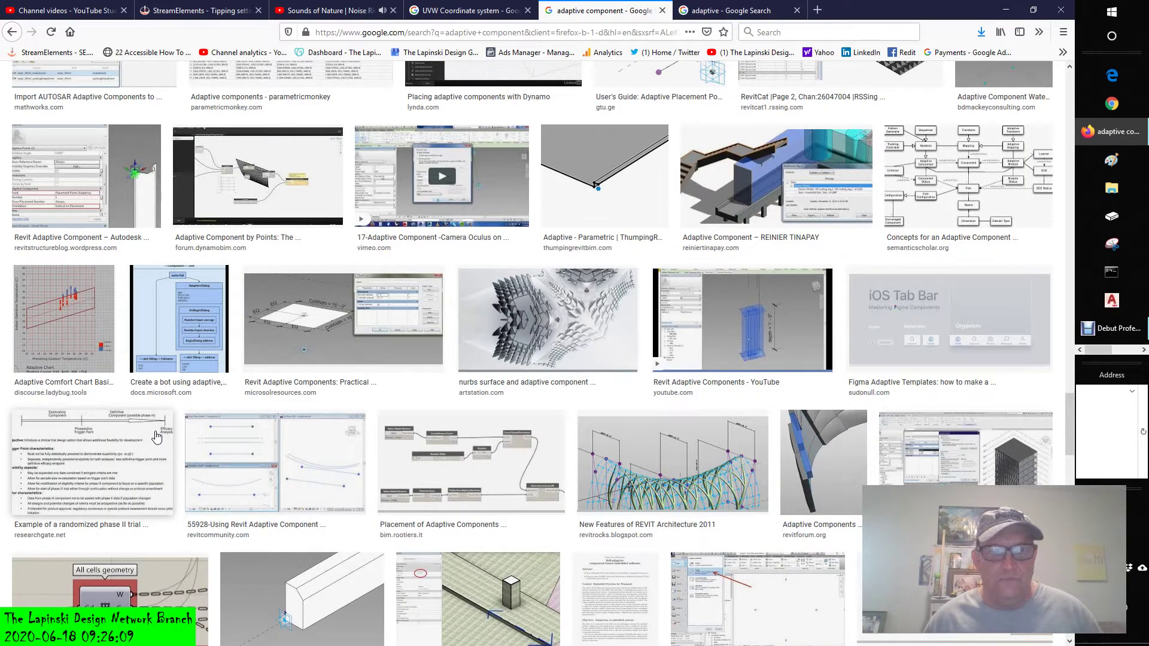
pyautogui.scroll(-2, 326, 466)
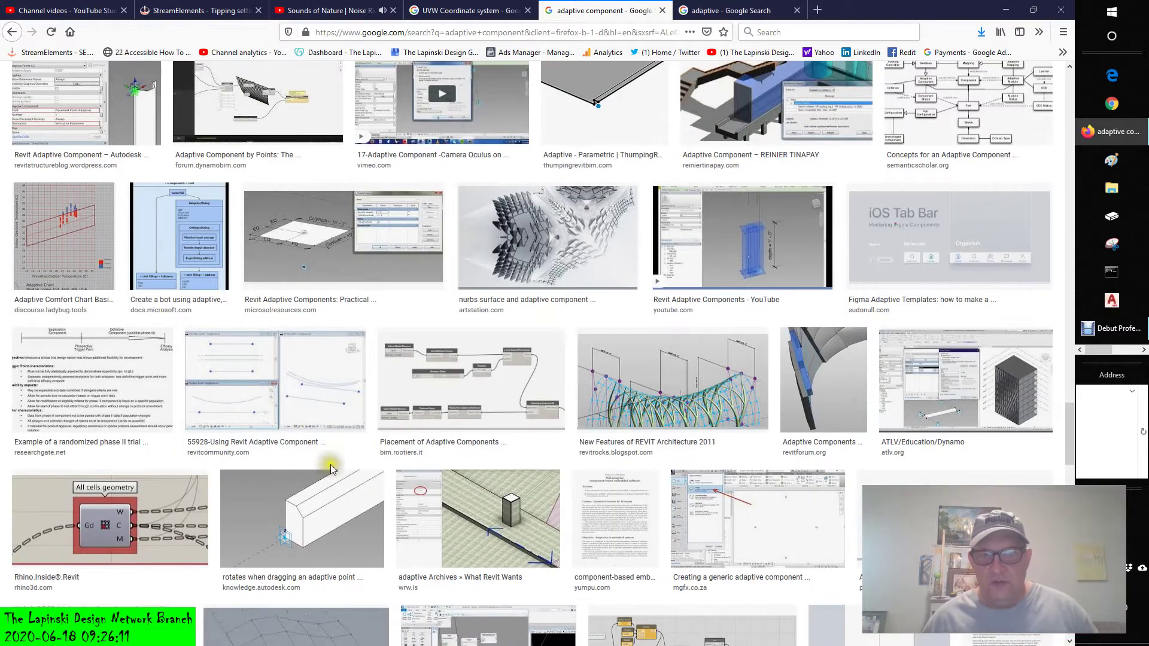
pyautogui.scroll(-2, 330, 464)
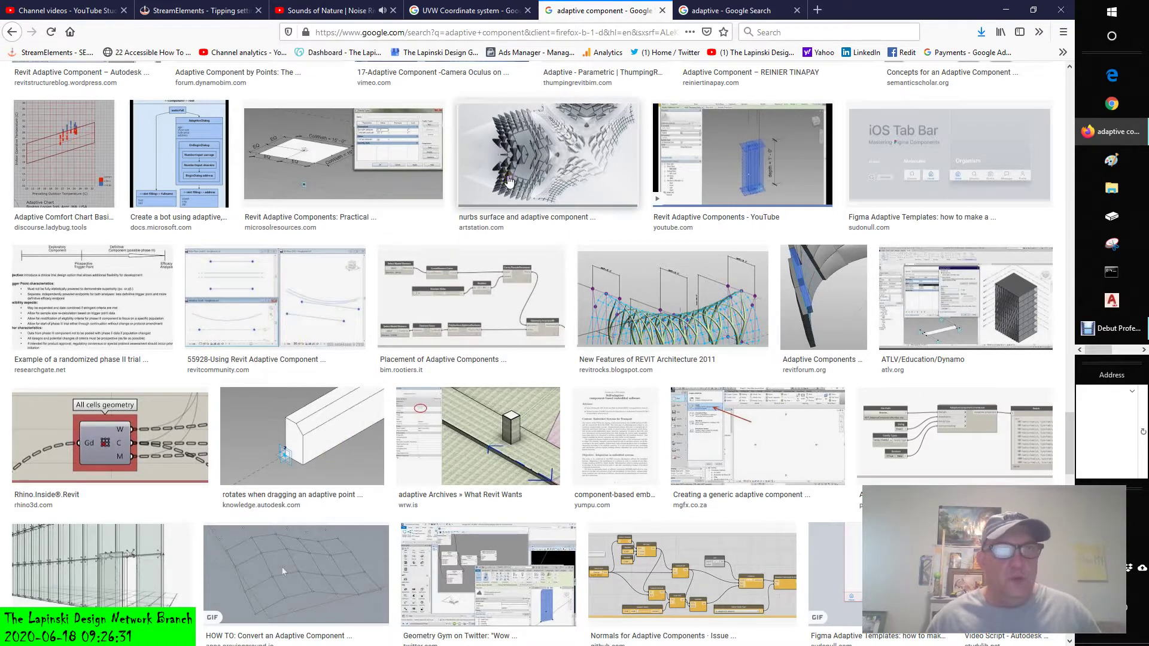
# Step: Go back to the plain 'adaptive' search results and scroll down the page
pyautogui.click(729, 14)
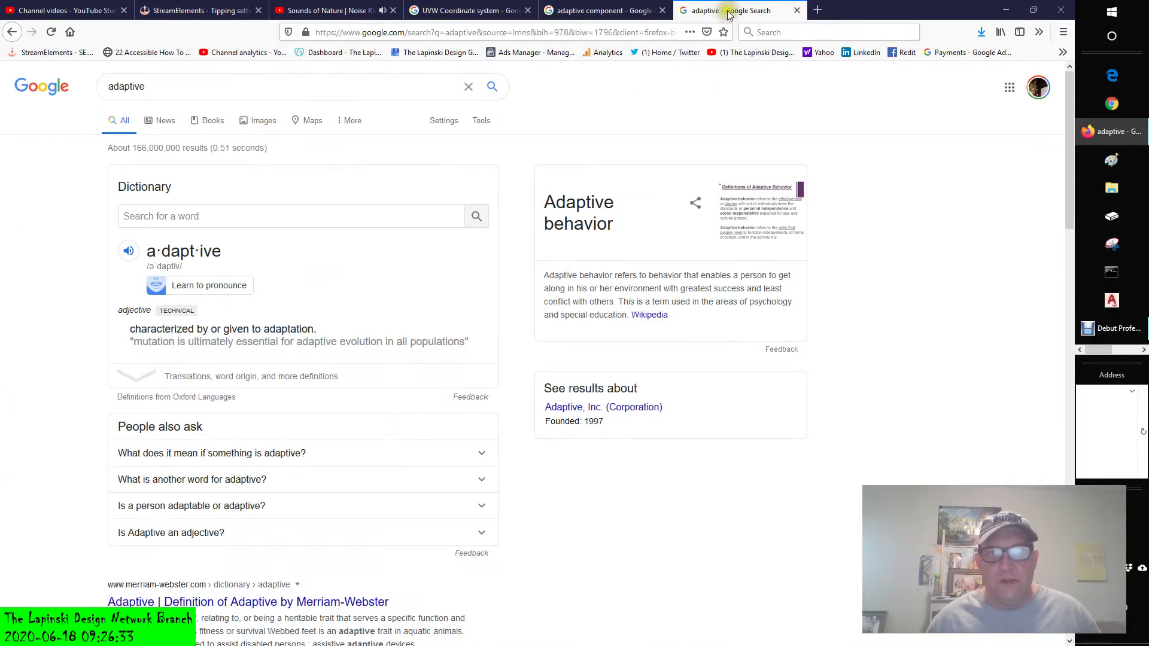
pyautogui.scroll(-3, 1124, 323)
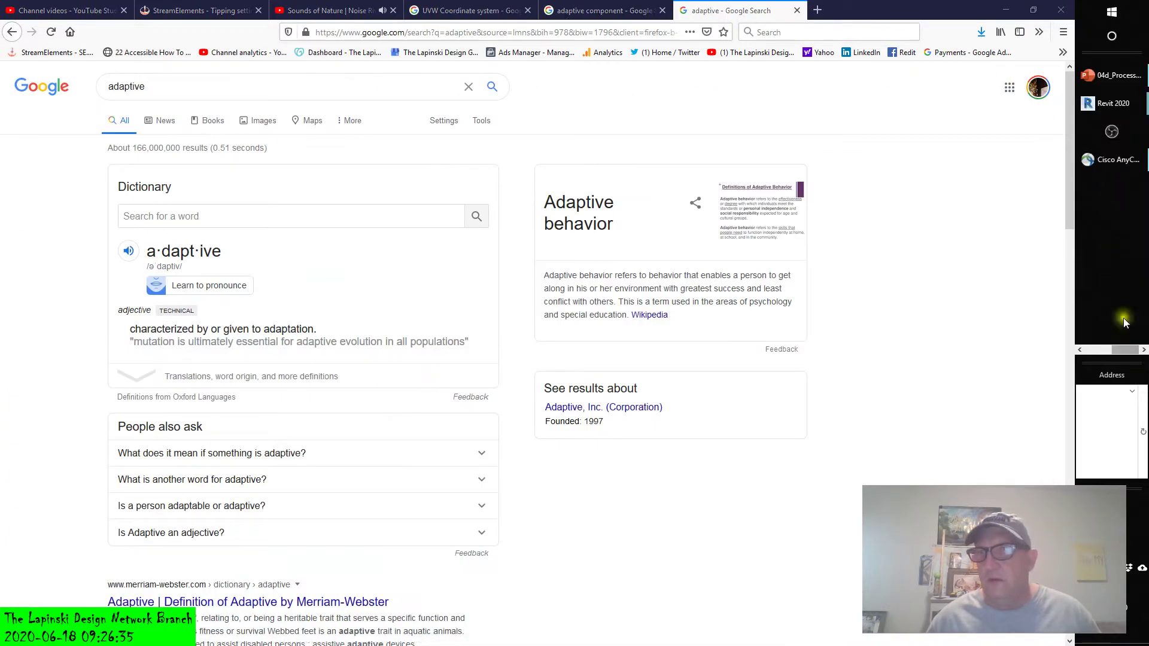
pyautogui.moveTo(1122, 100)
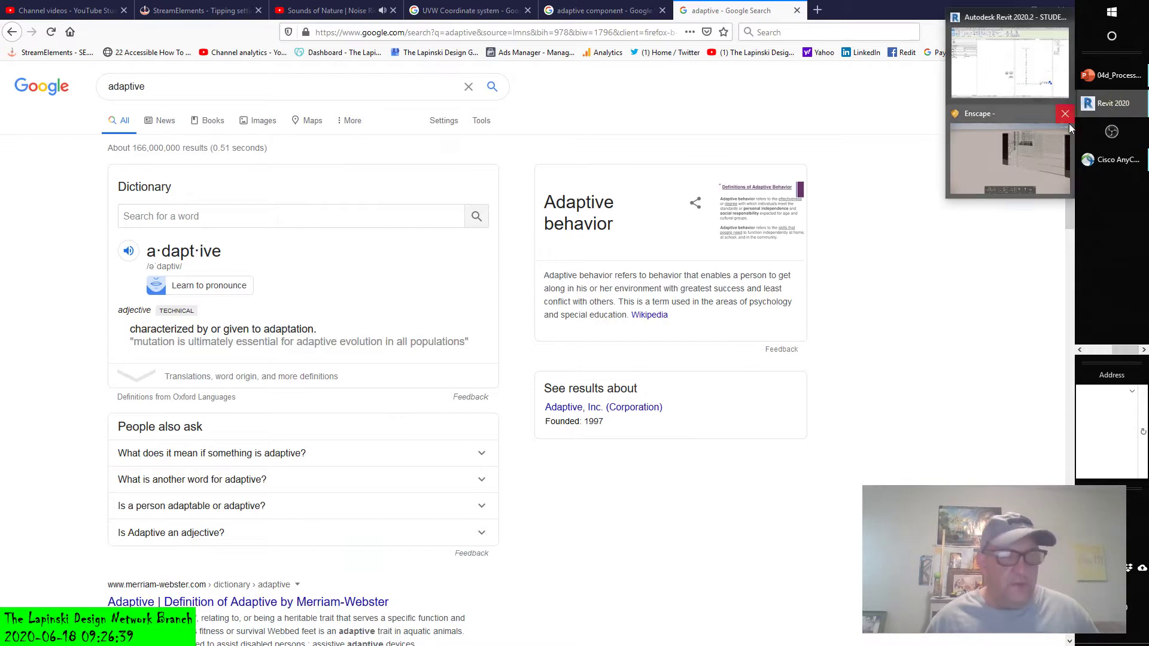
# Step: Bring Revit forward, showing curtain_panel_louver_8277.rfa in its Left elevation
pyautogui.click(1030, 66)
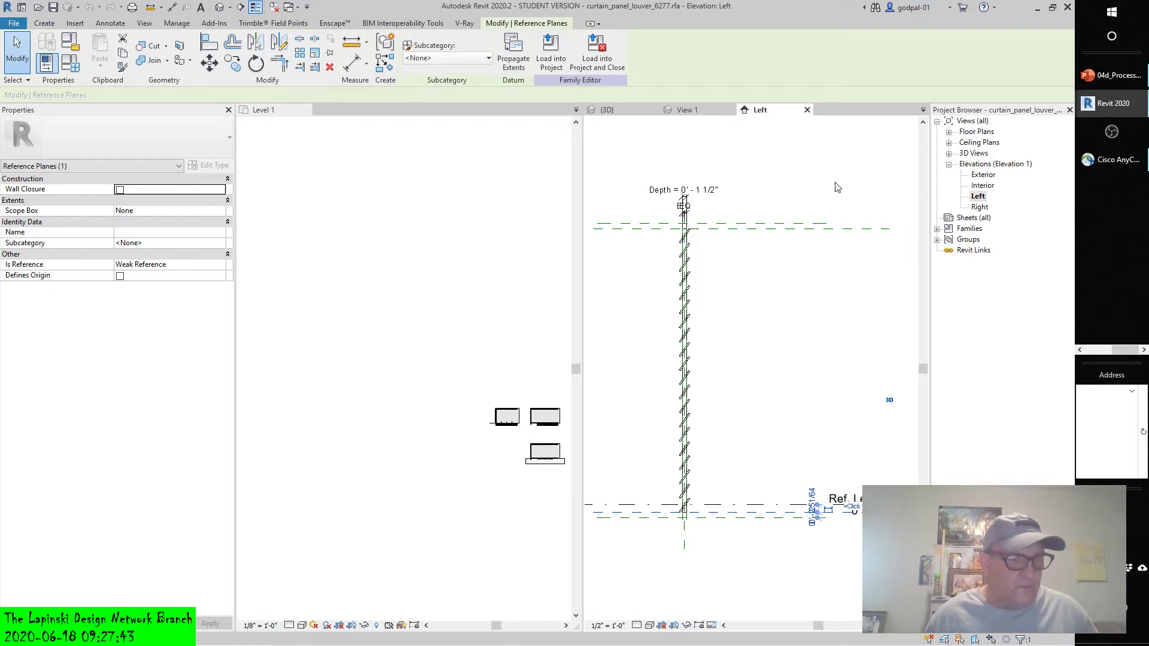
# Step: Close the louver family's Left and View 1 views, cancel the save reminder, and zoom all with ZA
pyautogui.click(808, 110)
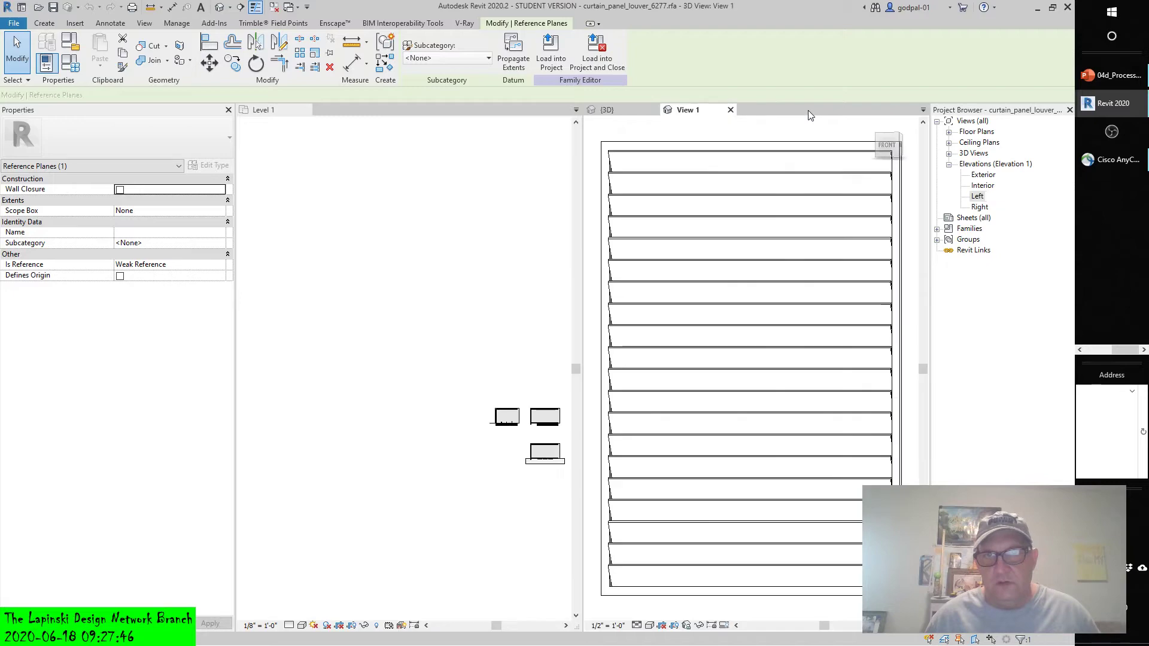
pyautogui.click(730, 109)
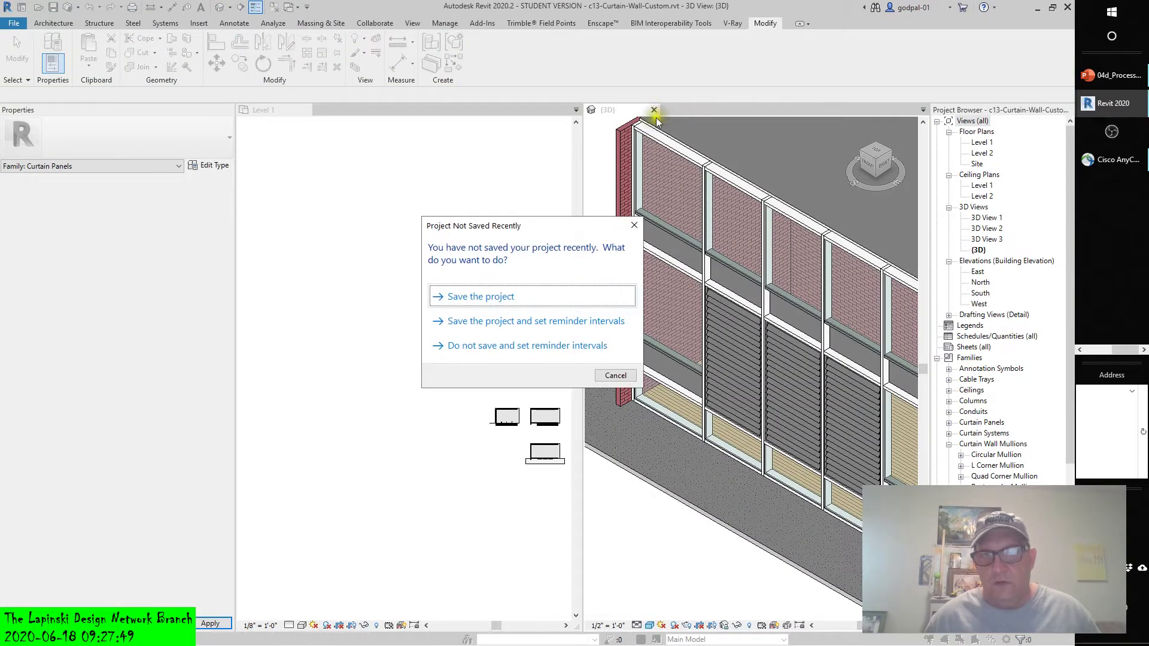
pyautogui.click(615, 375)
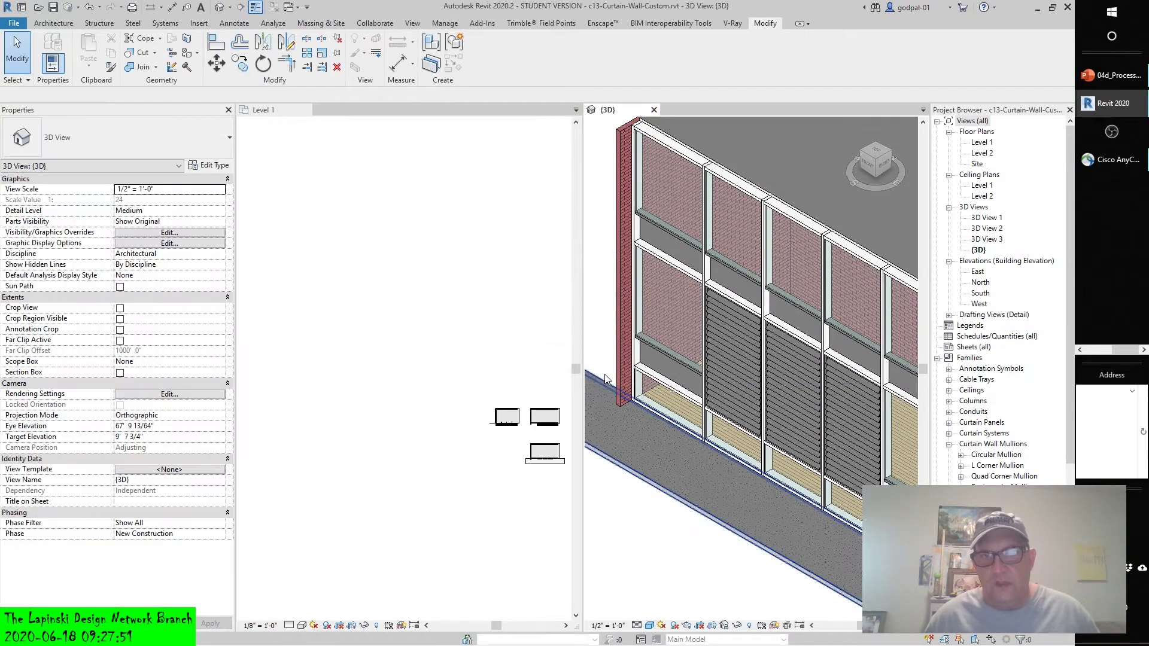
pyautogui.press('z')
pyautogui.press('a')
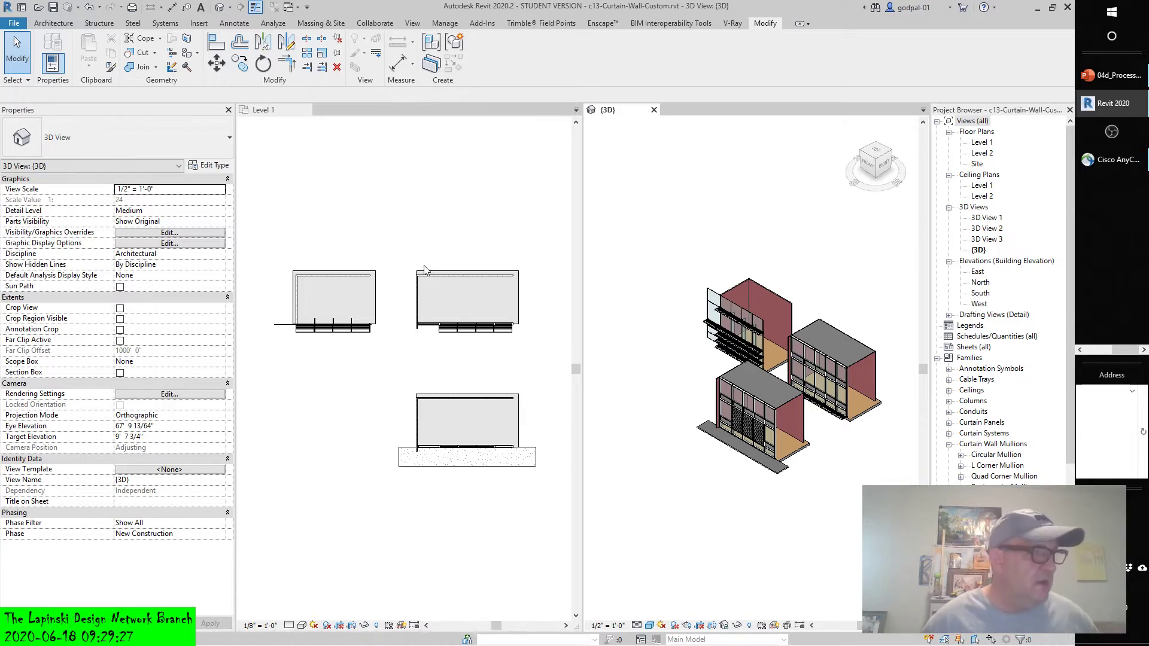
# Step: Complete the divided-surface mass wall and review it beside the mockups in {3D}
pyautogui.click(450, 265)
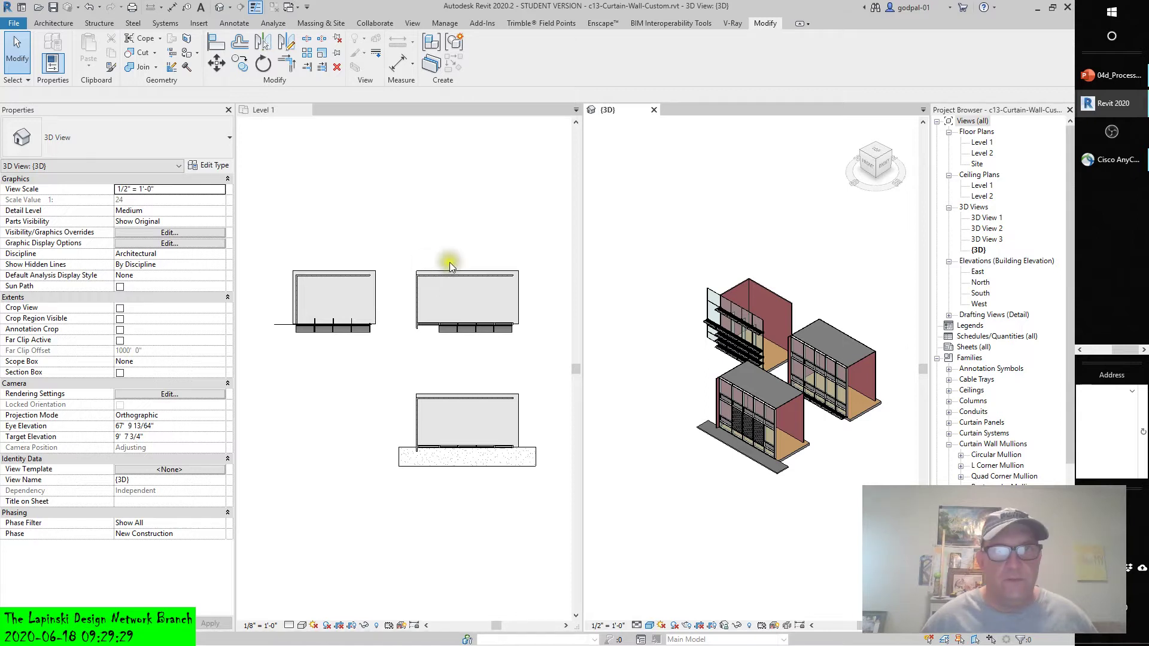
pyautogui.click(479, 223)
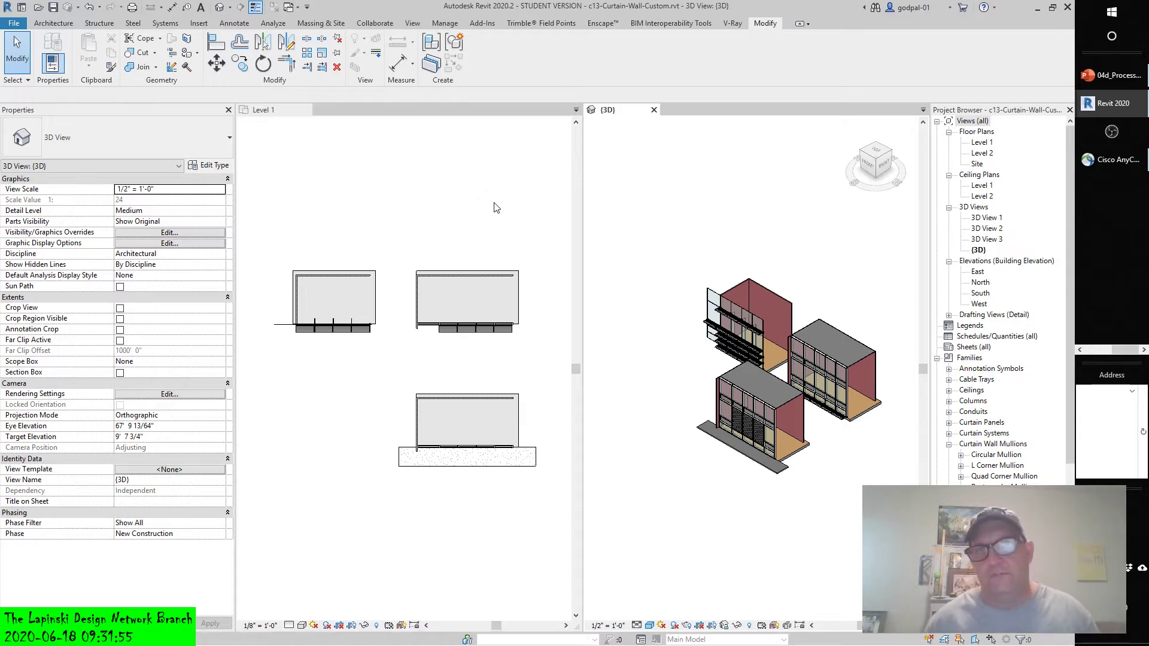
# Step: Create a Model In-Place element on Level 1 in the Mass category, named Mass 1
pyautogui.click(493, 200)
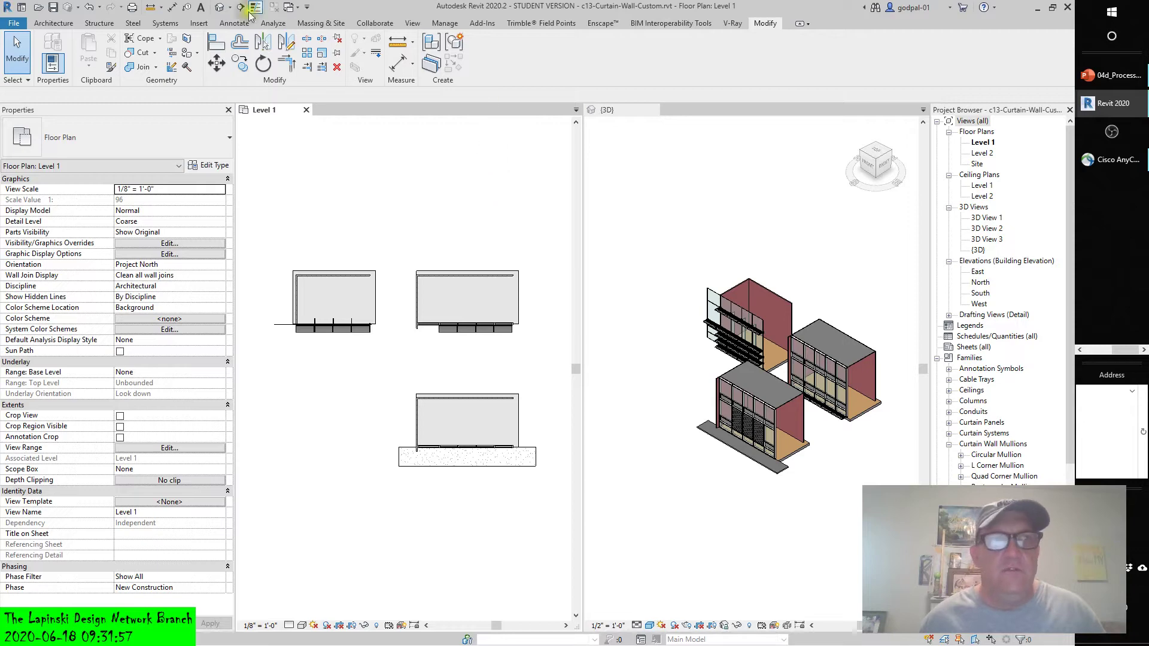
pyautogui.click(52, 24)
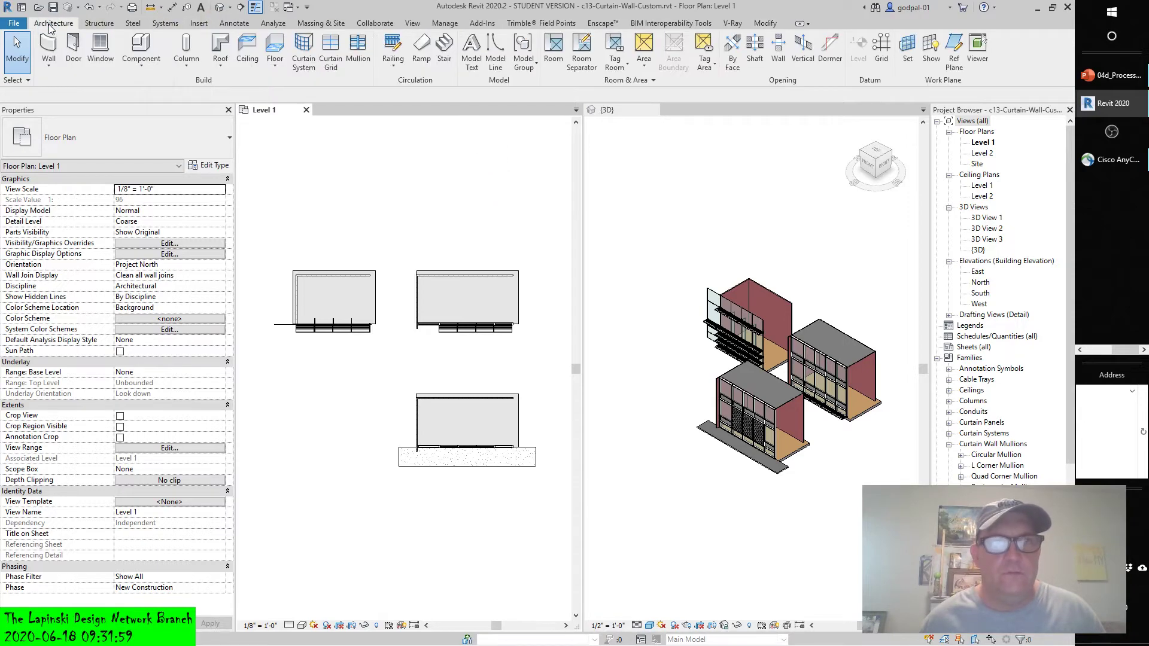
pyautogui.click(141, 63)
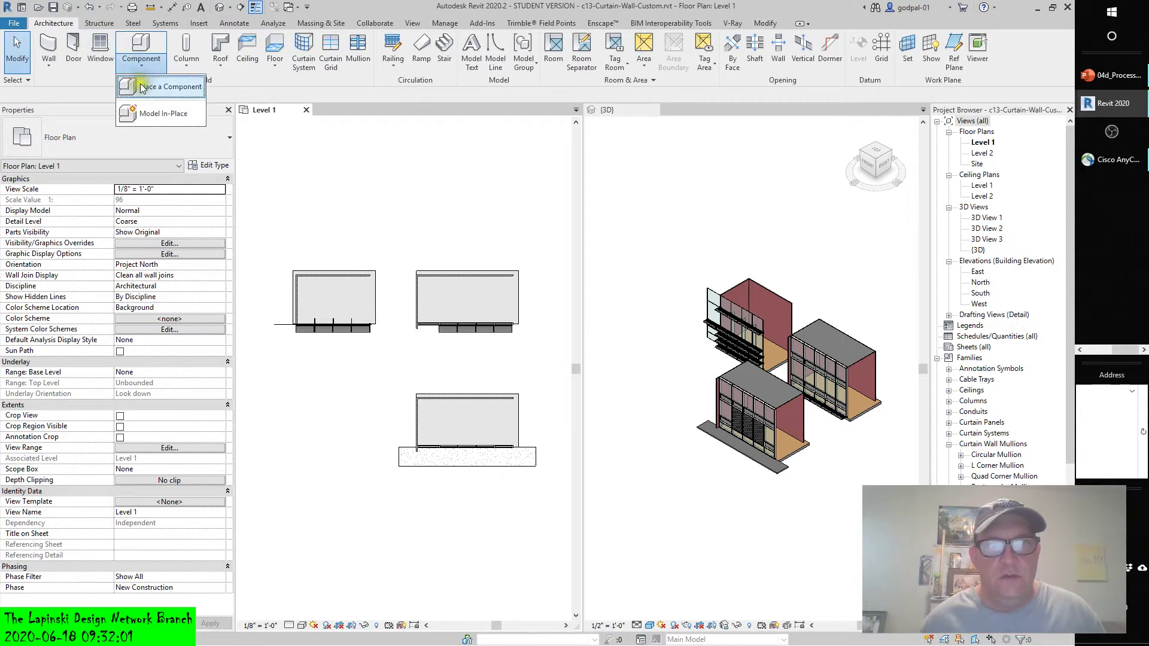
pyautogui.click(163, 114)
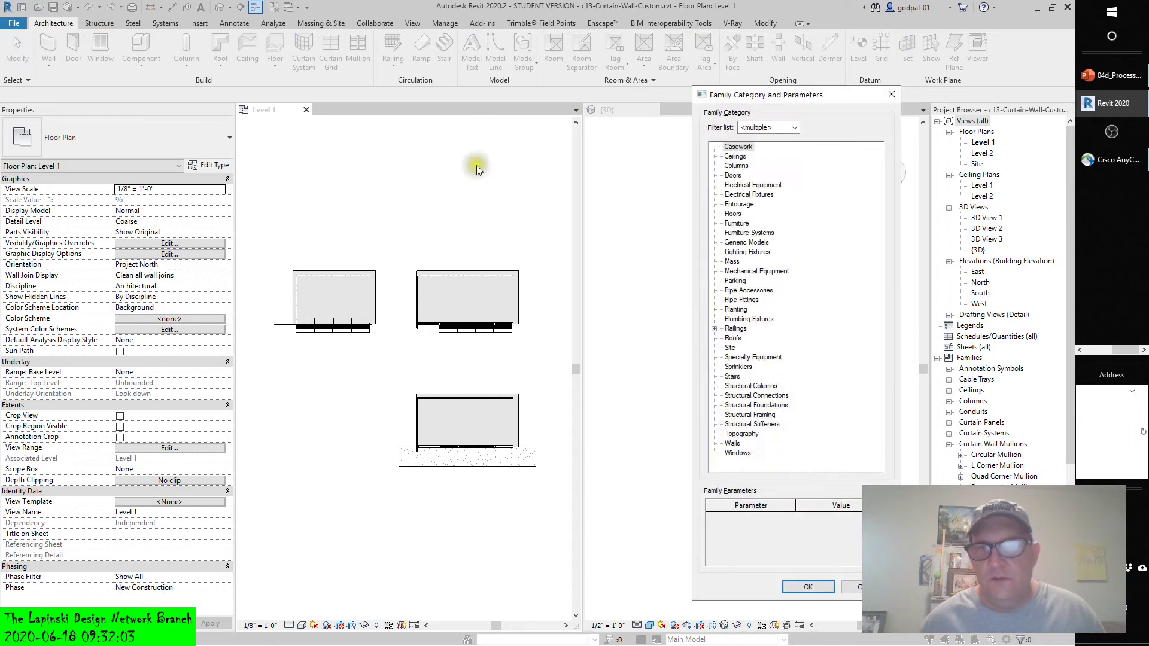
pyautogui.click(732, 262)
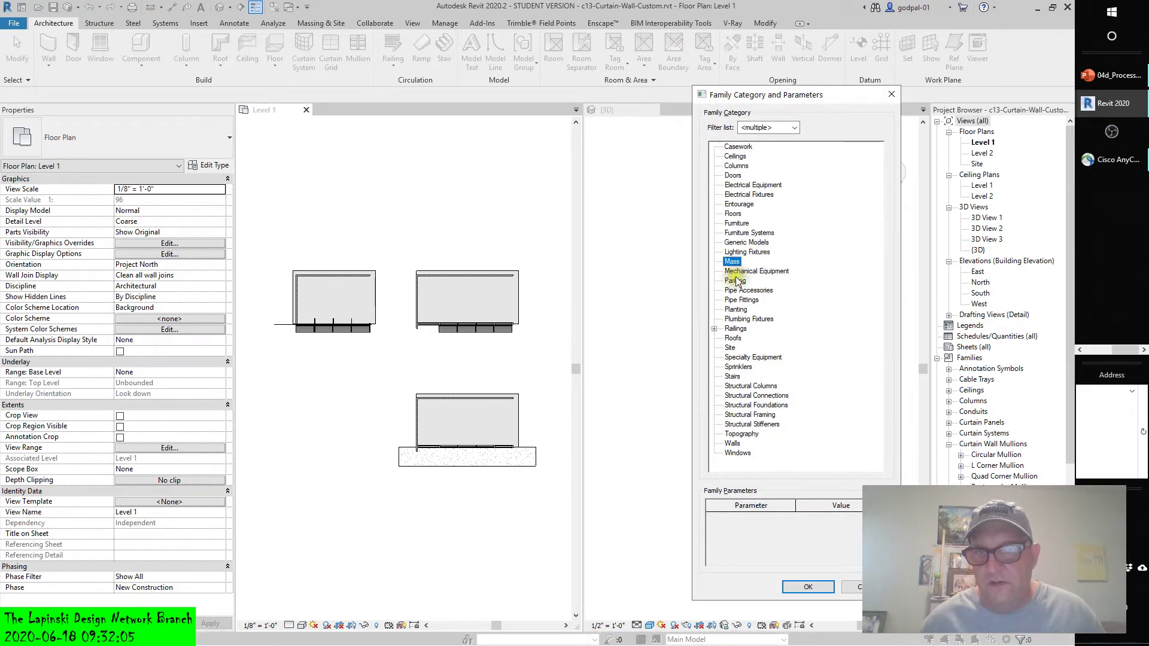
pyautogui.click(732, 443)
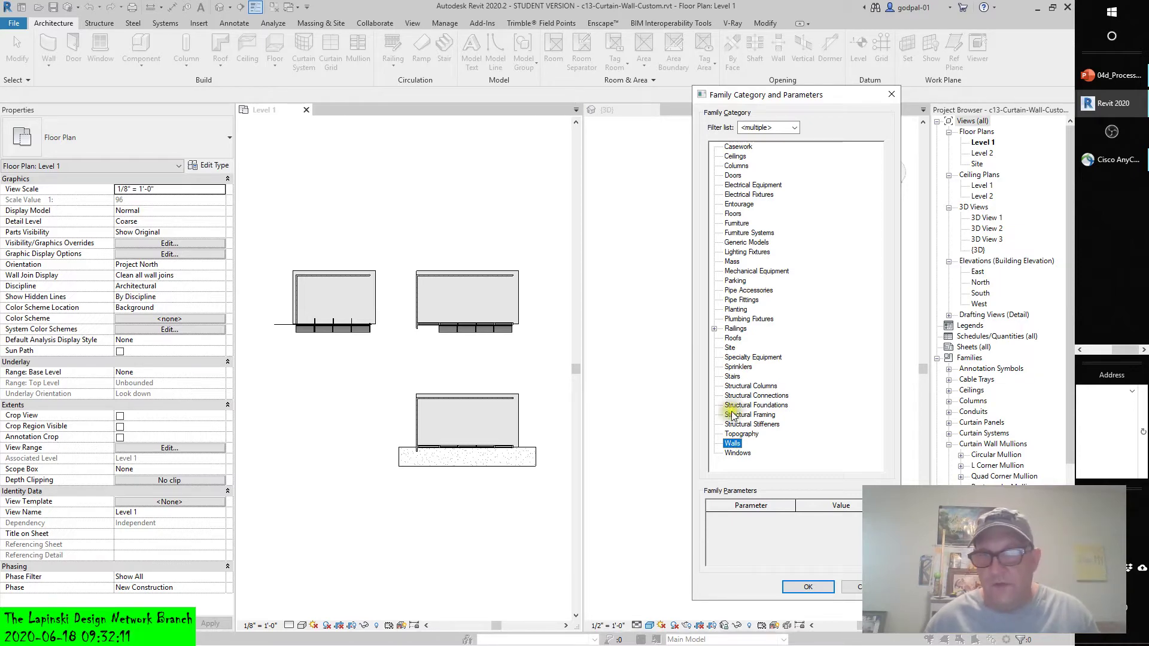
pyautogui.click(730, 262)
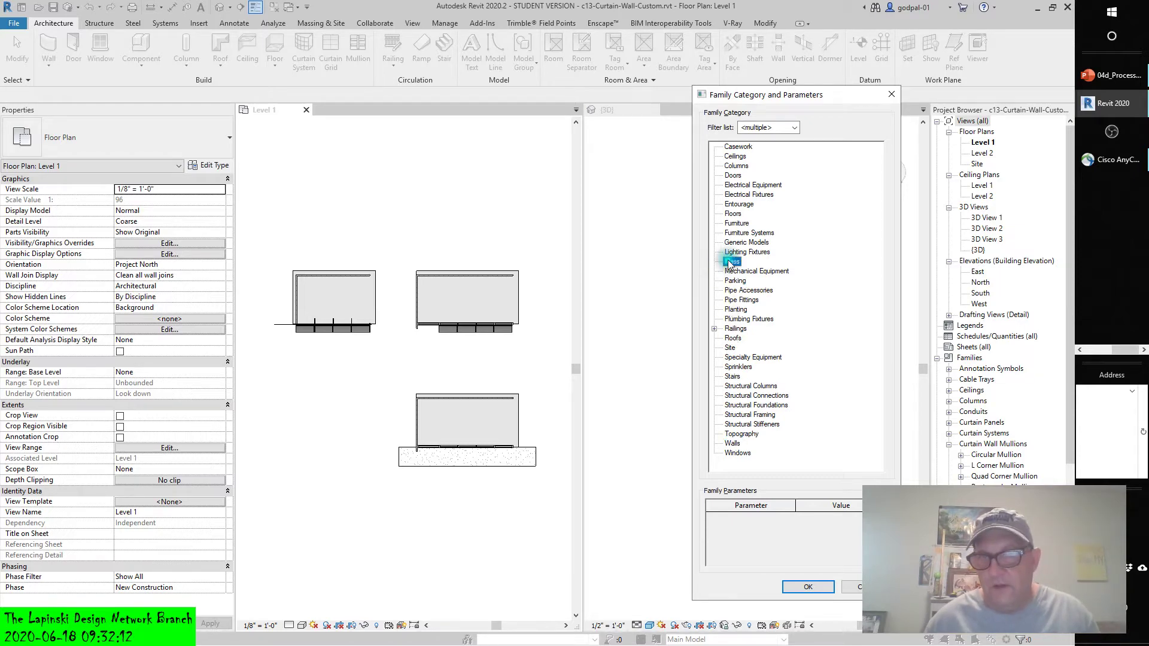
pyautogui.click(807, 586)
pyautogui.click(610, 372)
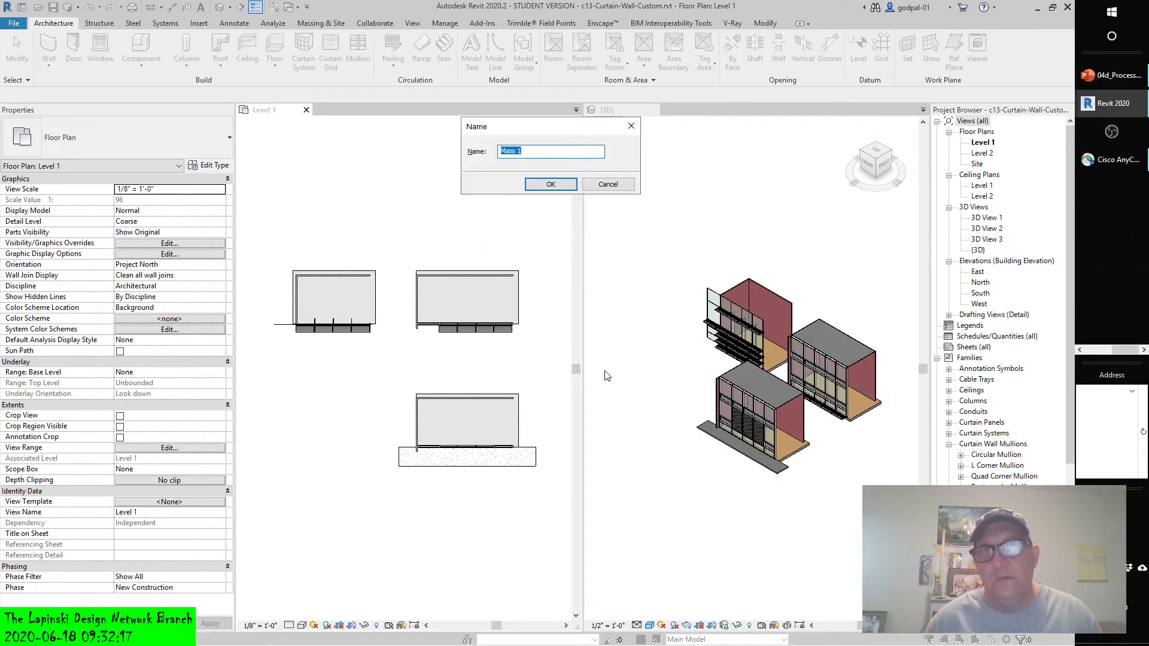
pyautogui.click(549, 183)
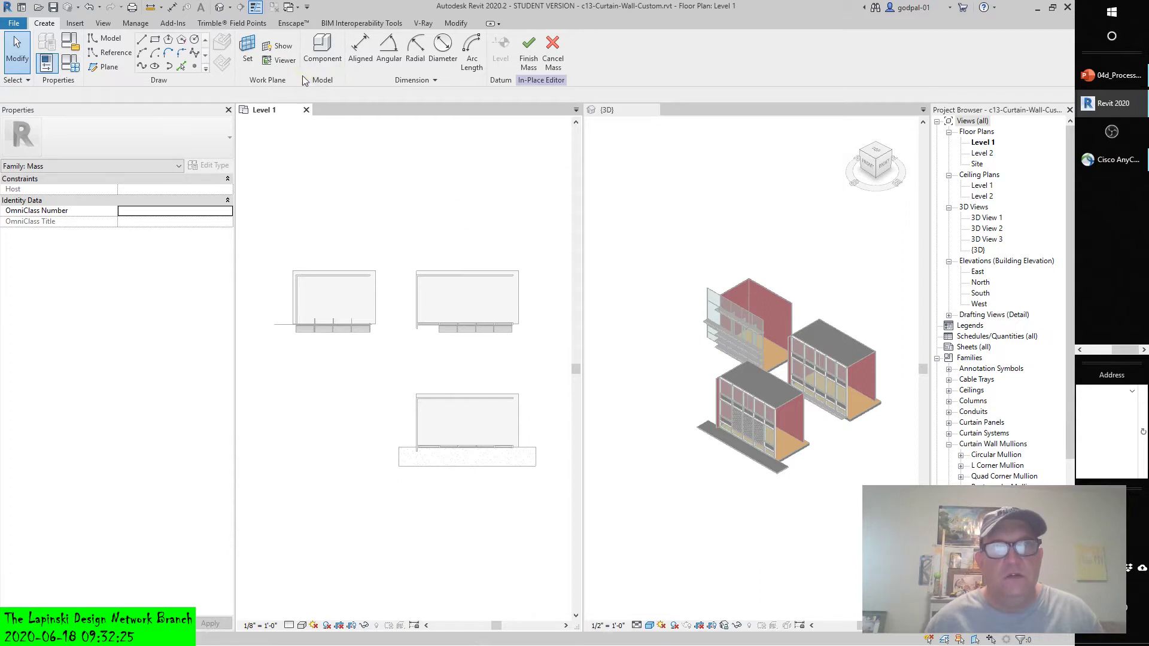
# Step: Sketch a thin 31' - 0" rectangle of model lines below the lower wall on Level 1
pyautogui.click(155, 39)
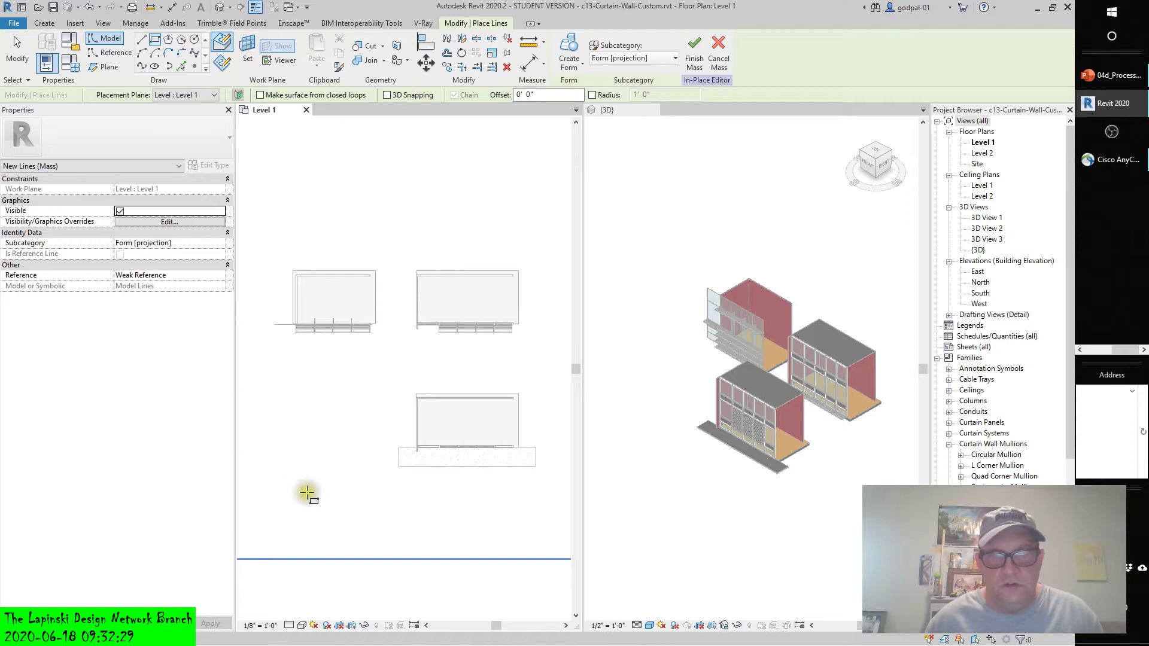
pyautogui.click(415, 499)
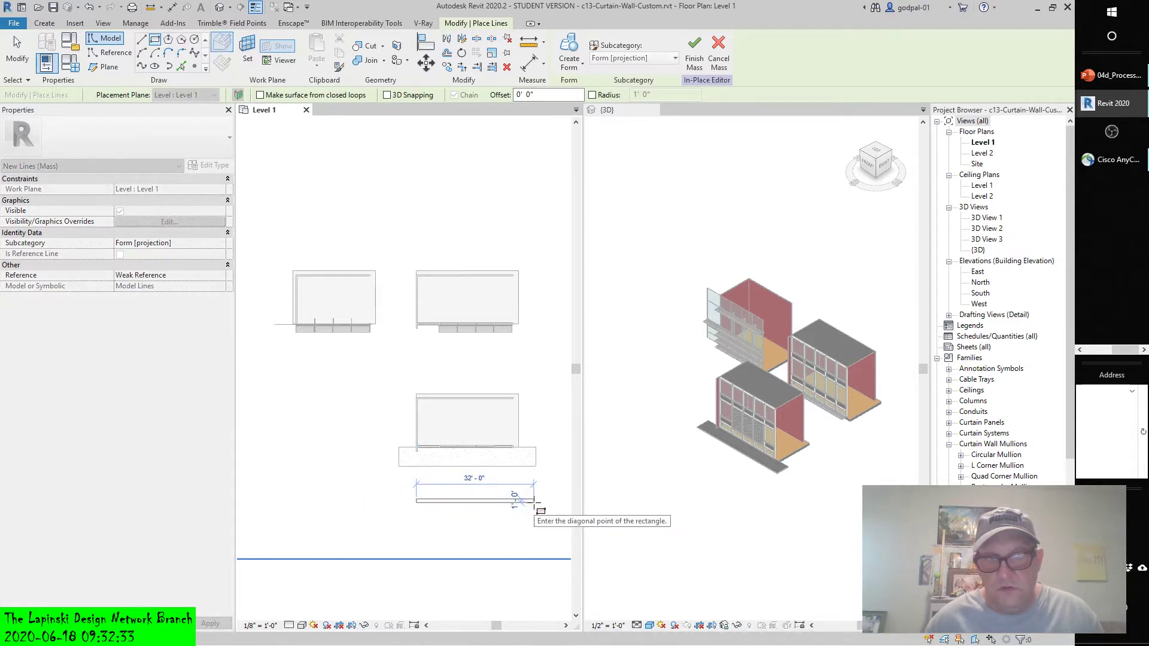
pyautogui.scroll(3, 532, 501)
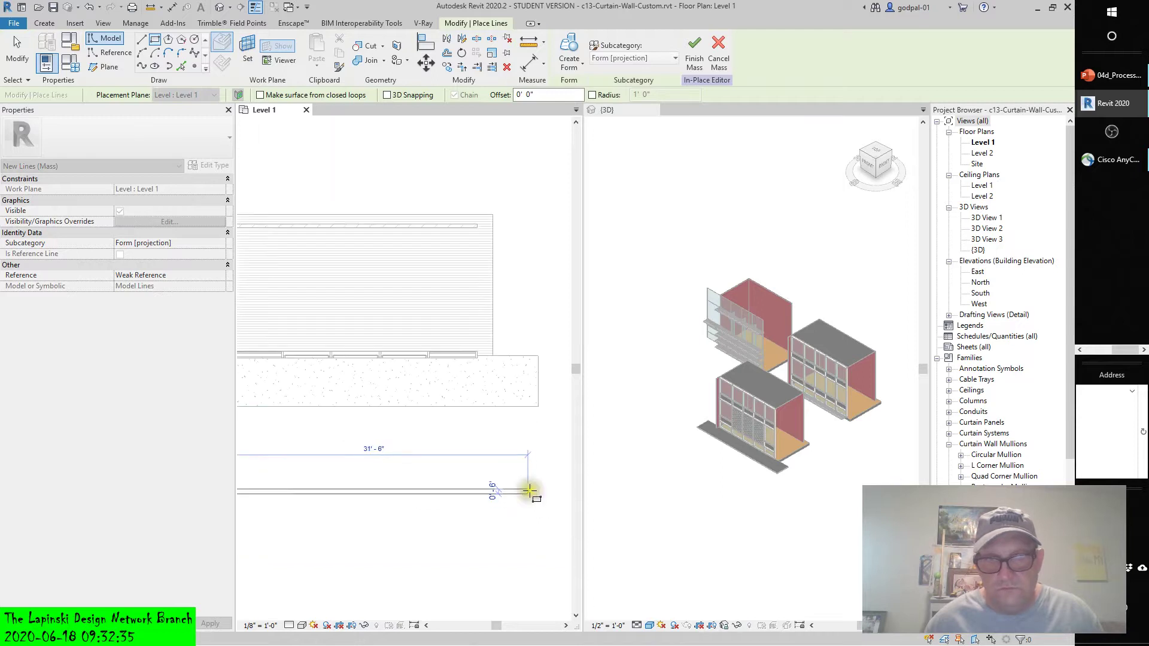
pyautogui.click(529, 498)
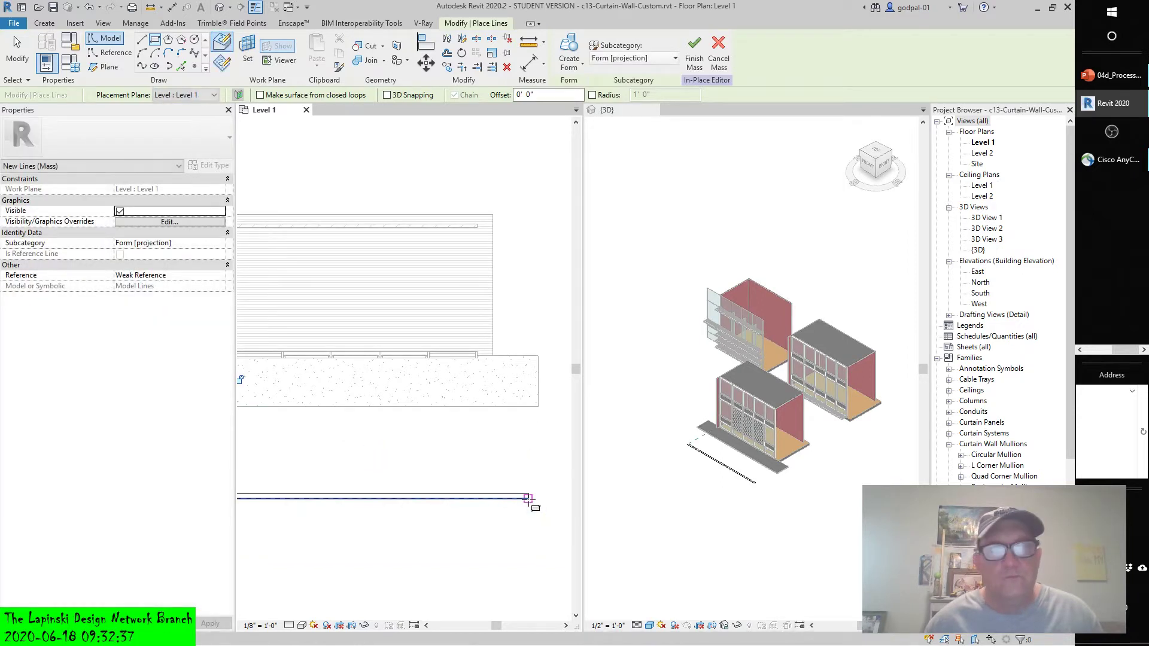
# Step: Extrude the sketched line into a solid form and divide its face into a 12 by 12 grid
pyautogui.click(573, 62)
pyautogui.click(579, 89)
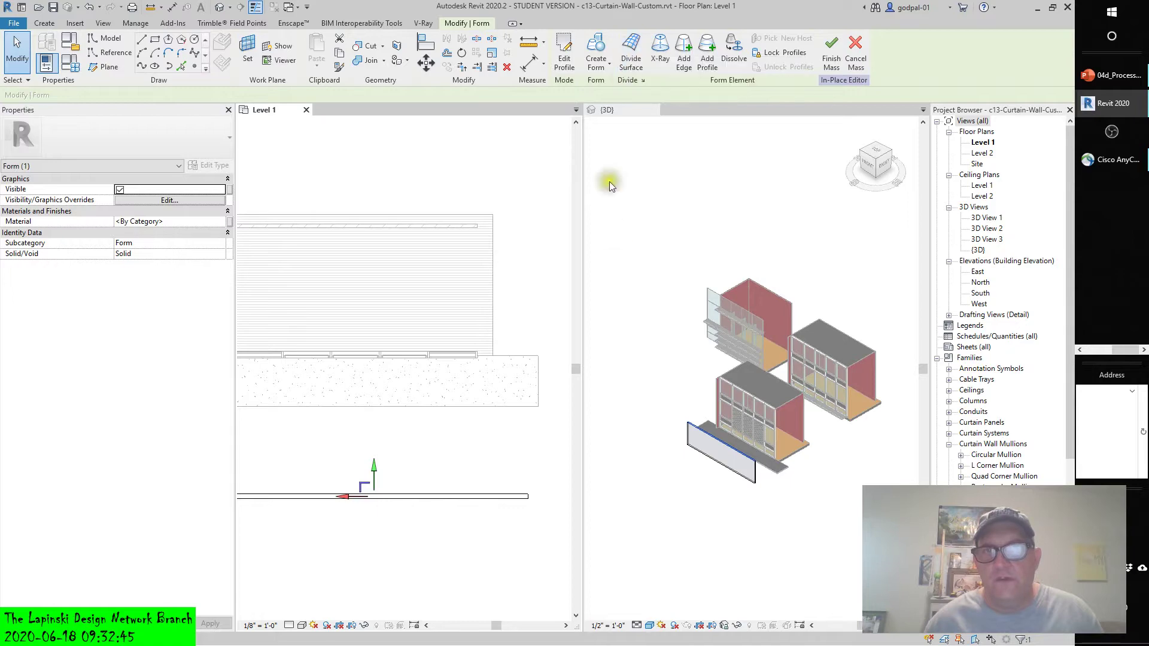
pyautogui.scroll(4, 724, 472)
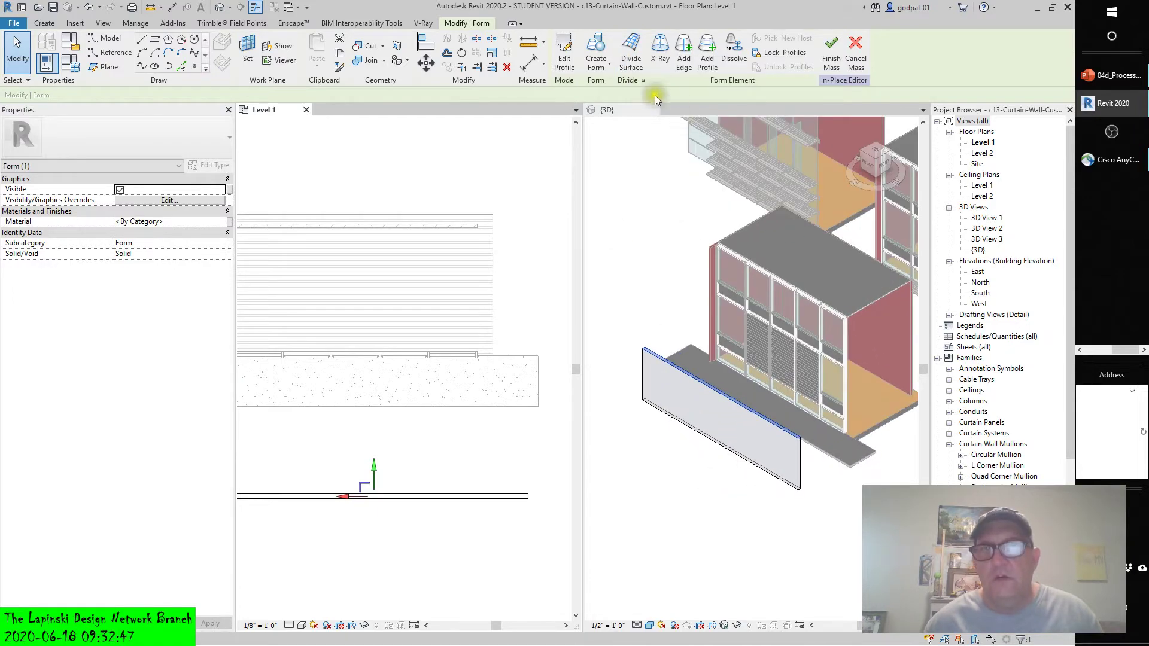
pyautogui.click(631, 55)
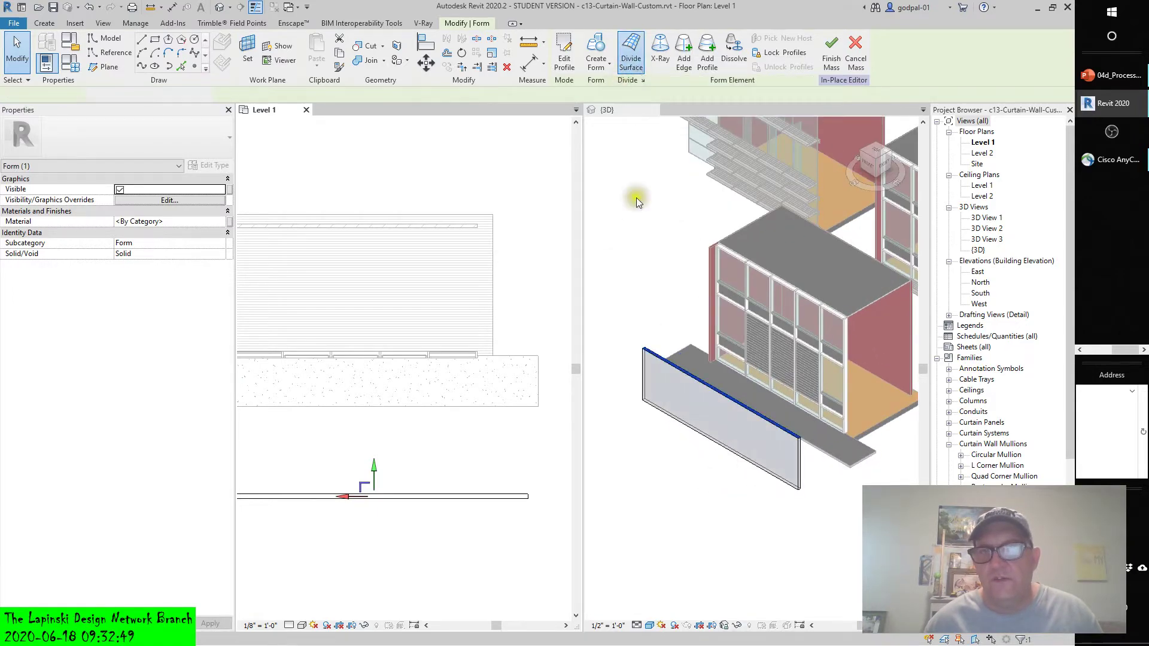
pyautogui.click(645, 365)
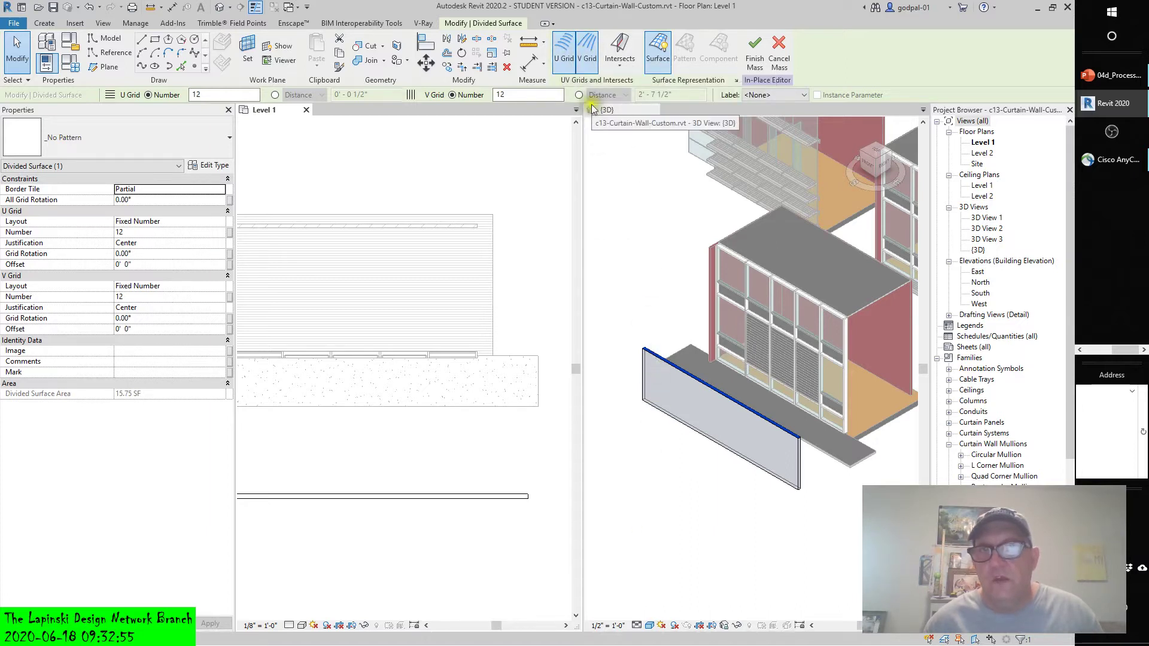
pyautogui.click(653, 183)
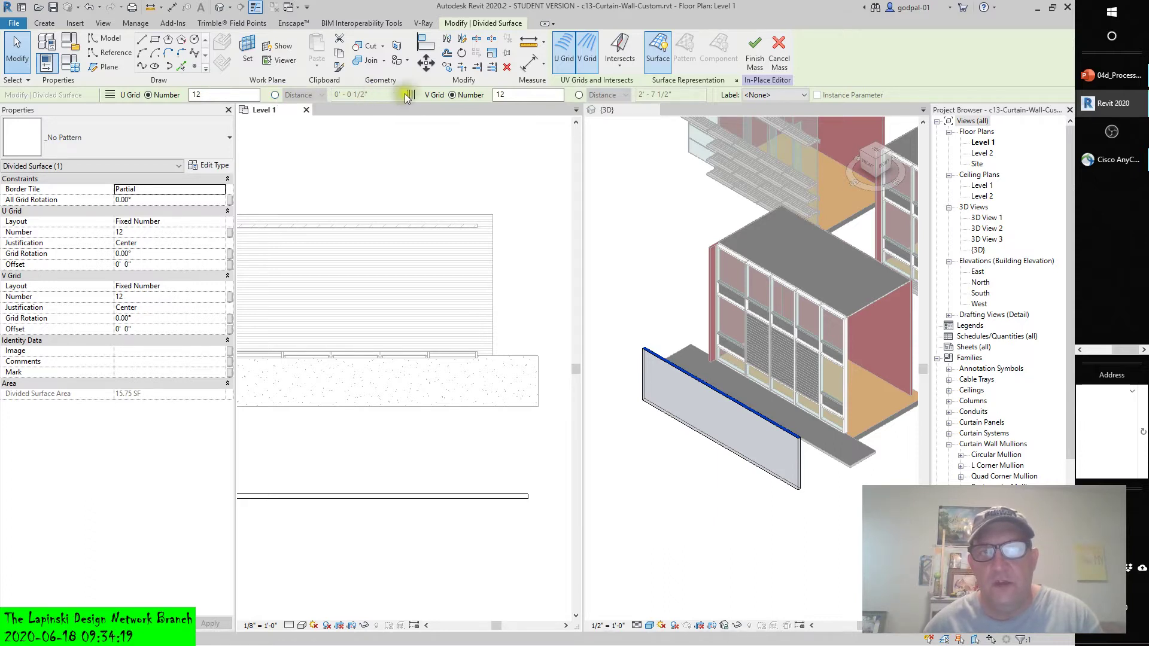
pyautogui.click(453, 94)
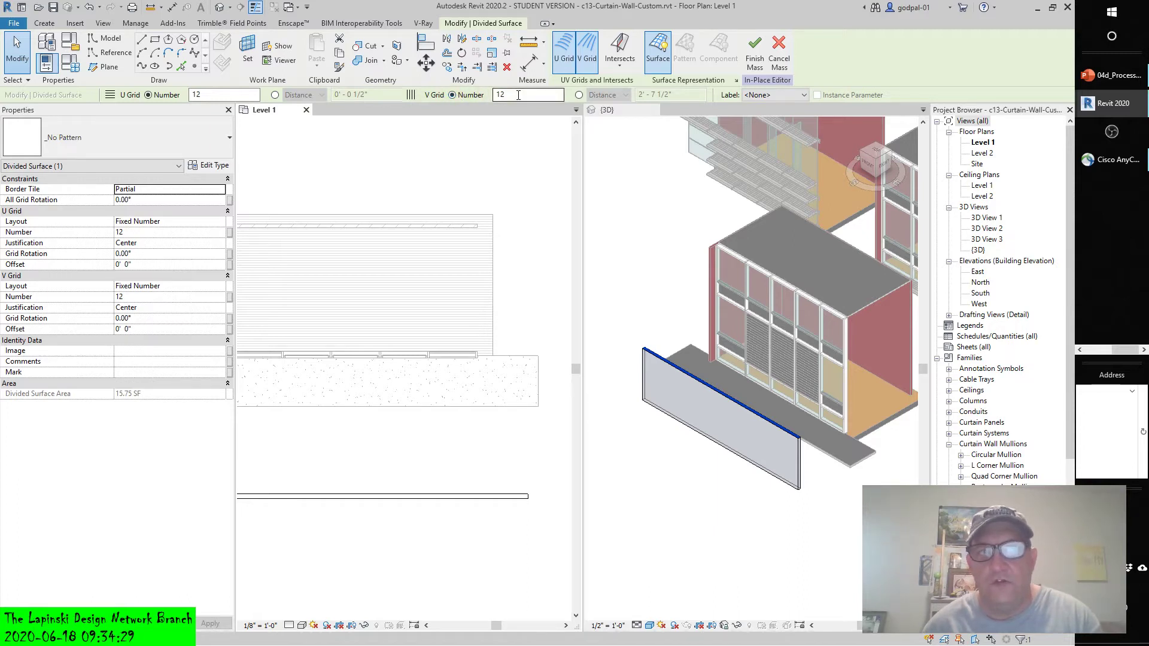
pyautogui.click(109, 96)
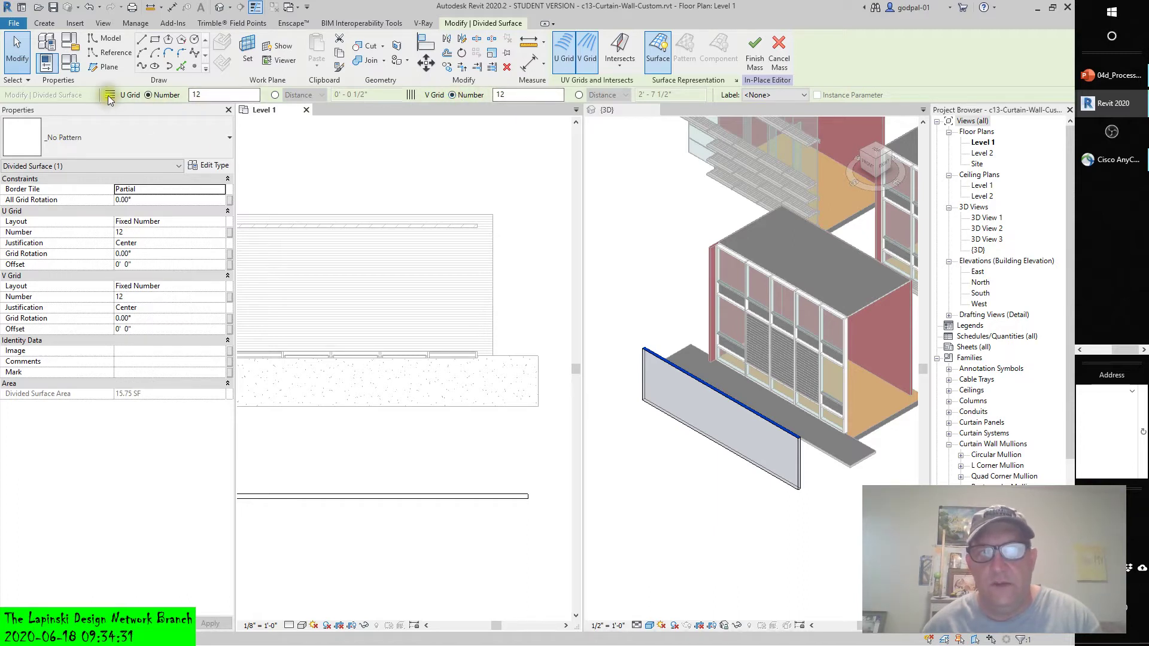
pyautogui.click(805, 94)
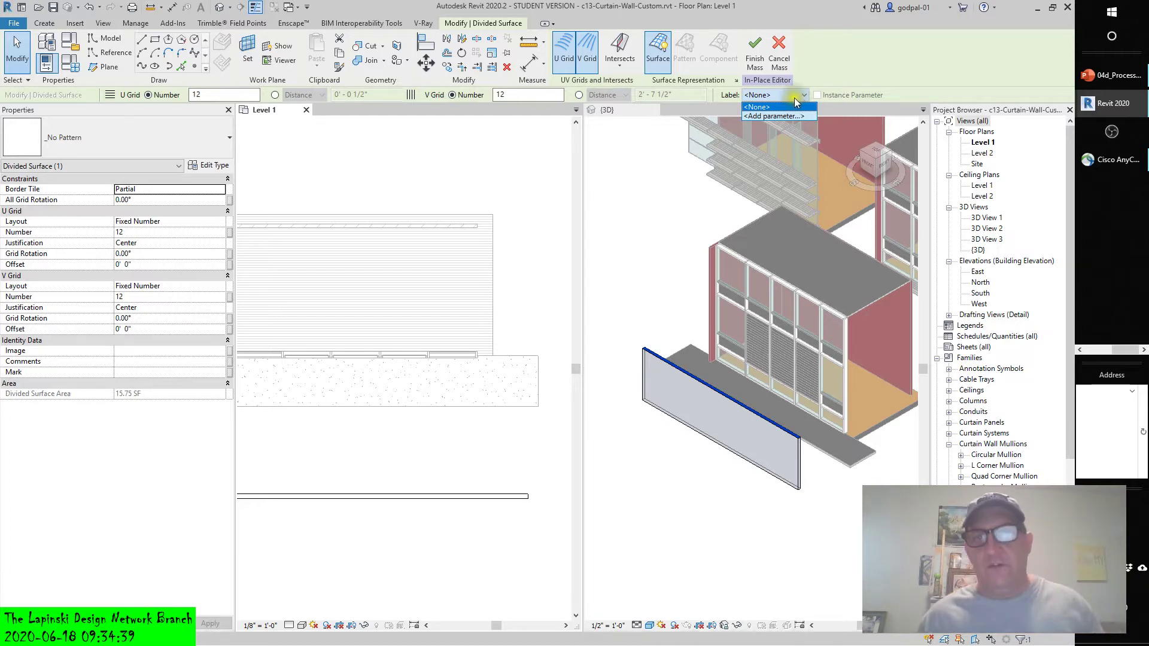
pyautogui.click(895, 95)
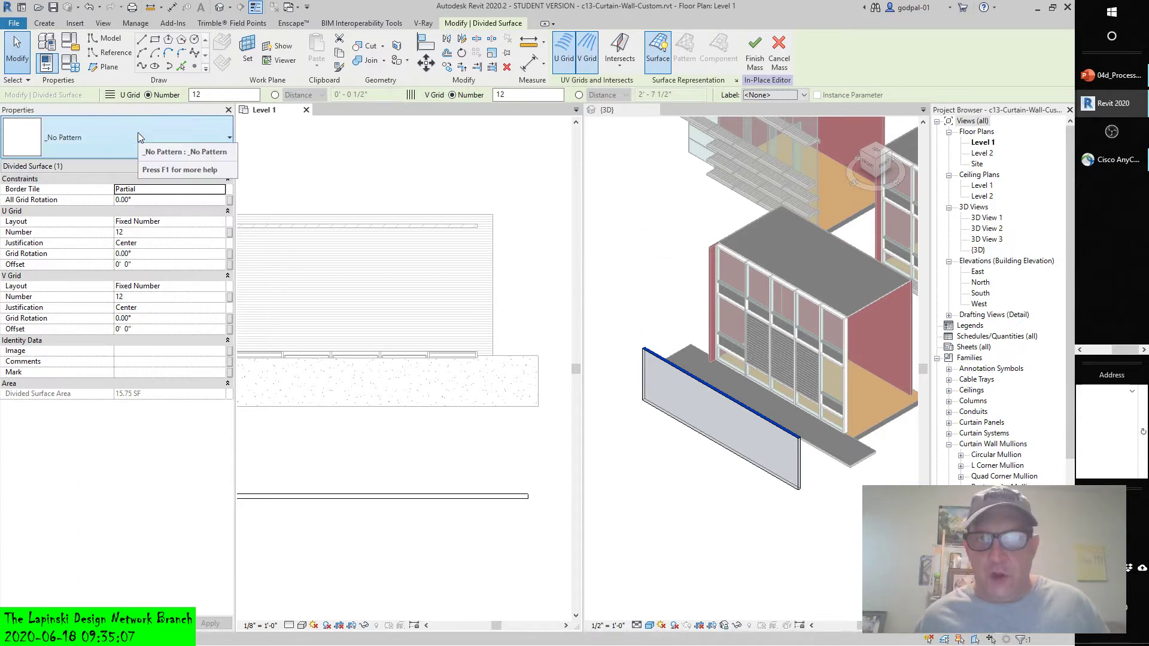
# Step: Scroll through the Properties surface pattern list while the divided surface stays at _No Pattern
pyautogui.click(227, 140)
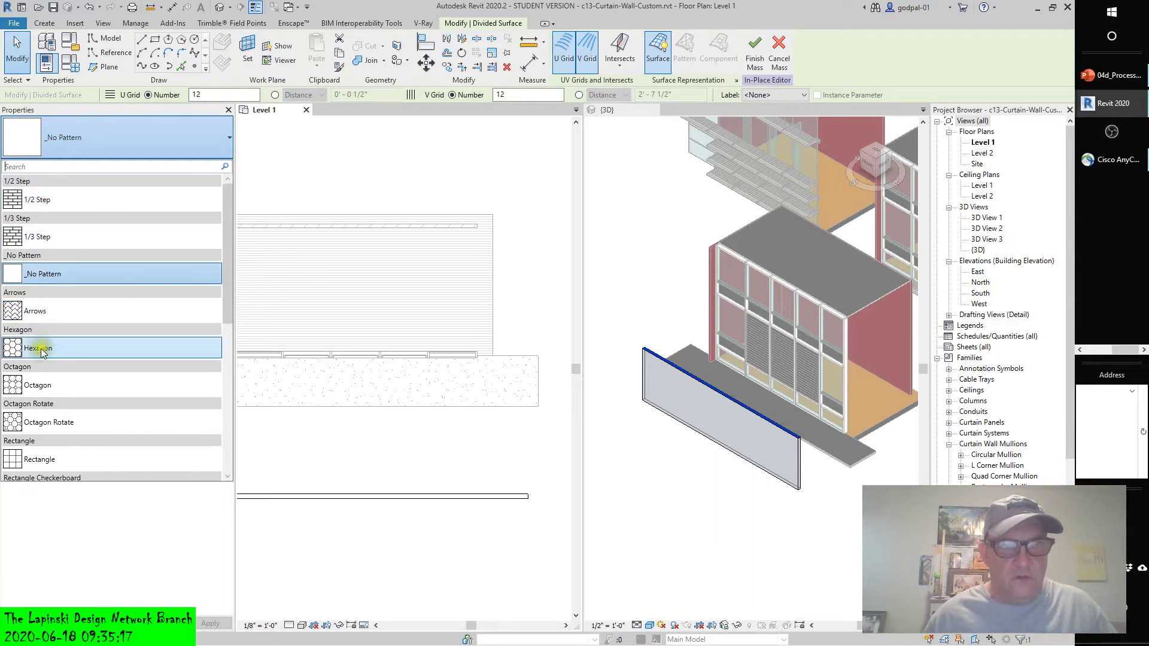
pyautogui.scroll(-1, 41, 345)
pyautogui.scroll(-1, 41, 344)
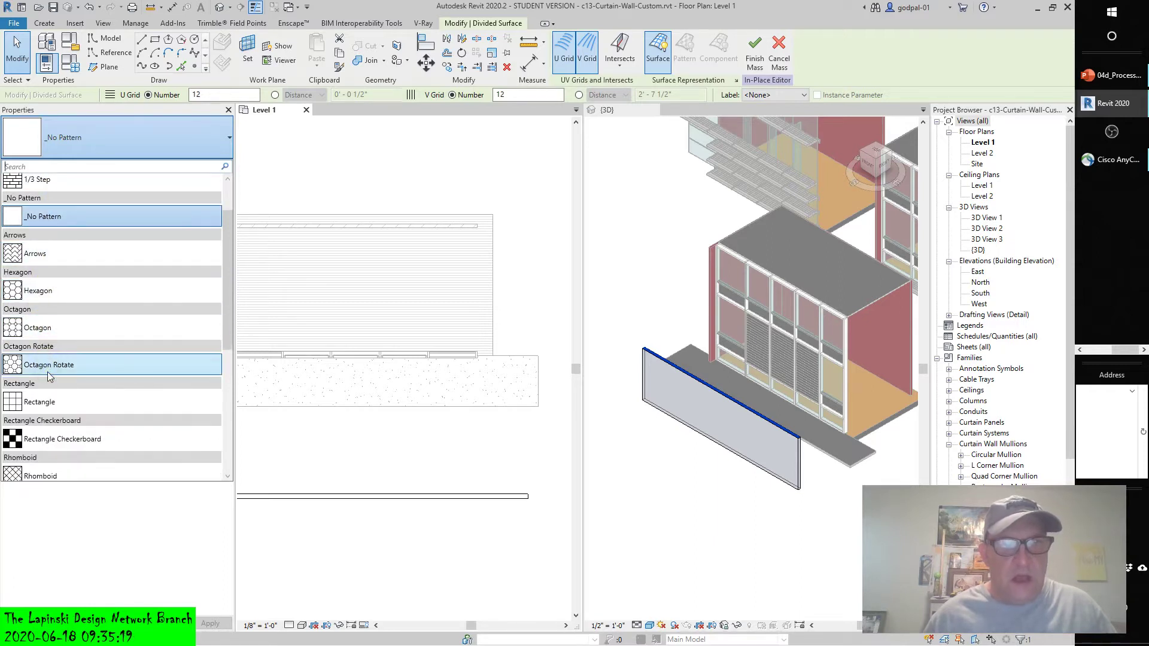
pyautogui.scroll(-1, 48, 371)
pyautogui.scroll(-1, 54, 407)
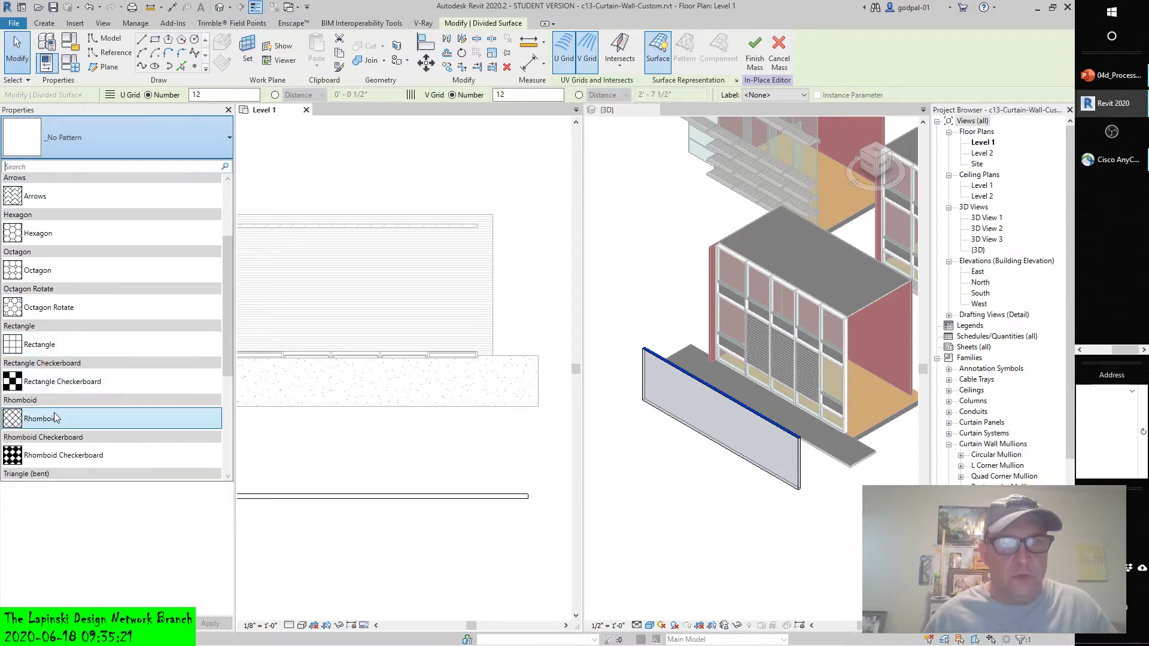
pyautogui.scroll(-2, 56, 417)
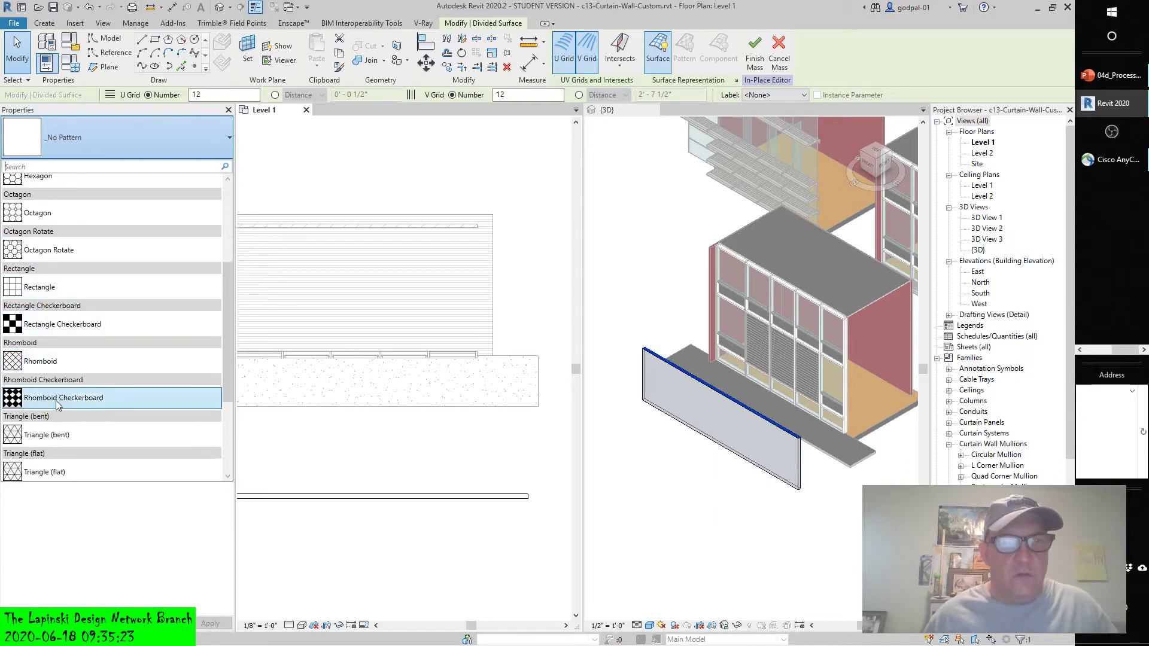
pyautogui.scroll(-2, 57, 403)
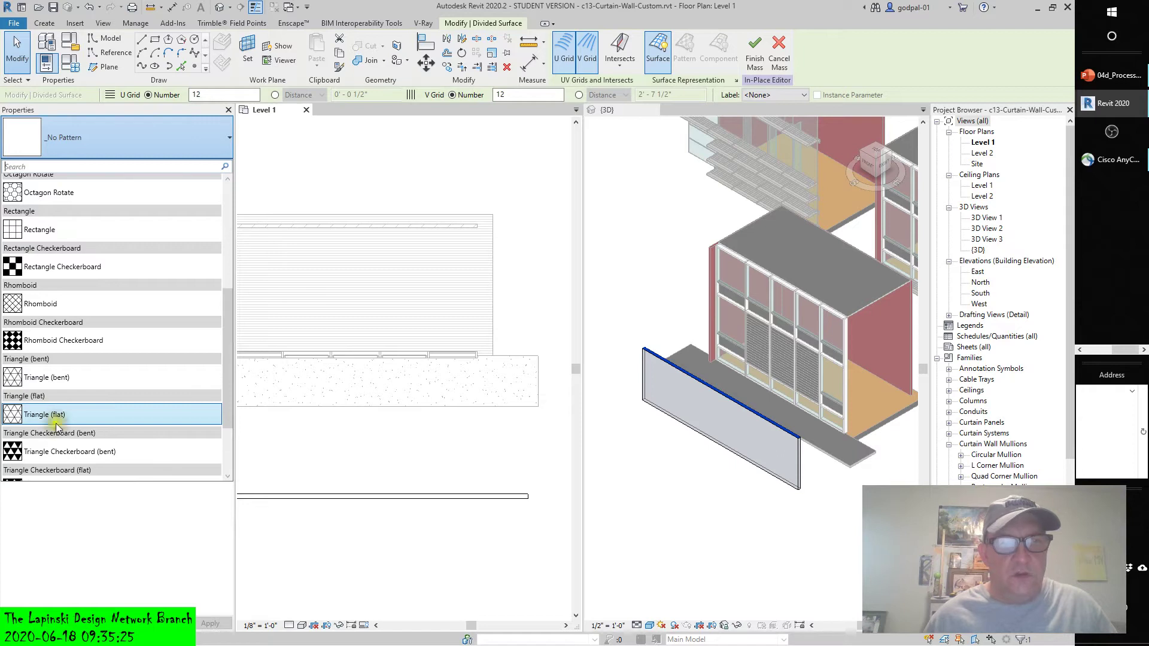
pyautogui.scroll(-2, 58, 422)
pyautogui.scroll(-1, 58, 428)
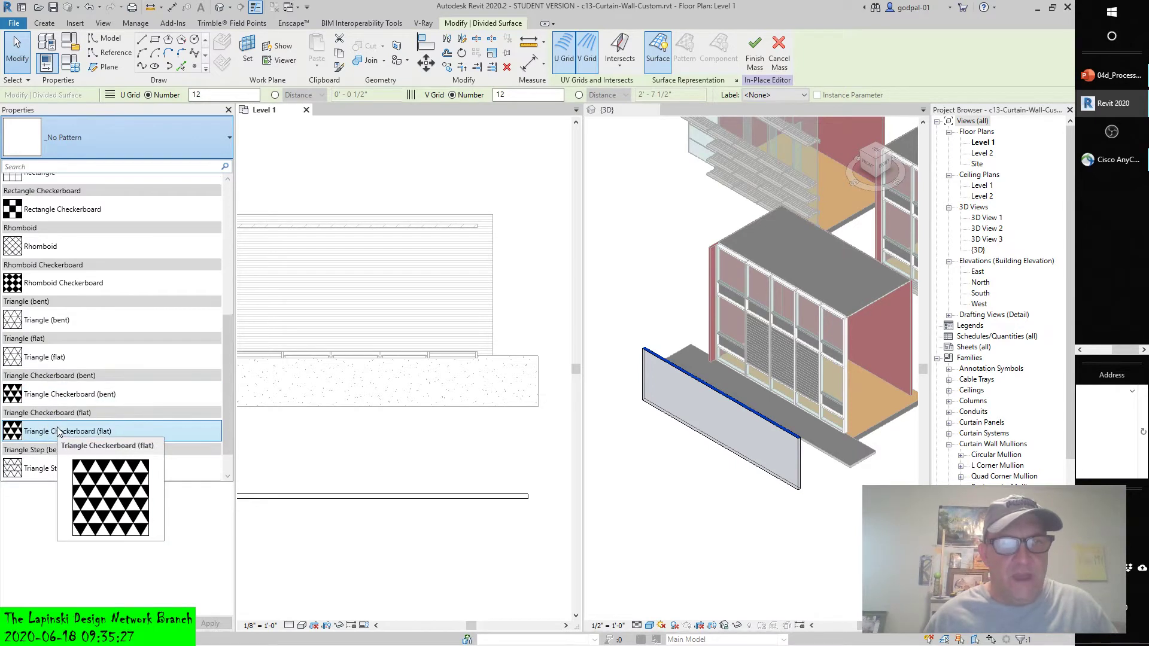
pyautogui.scroll(-1, 59, 432)
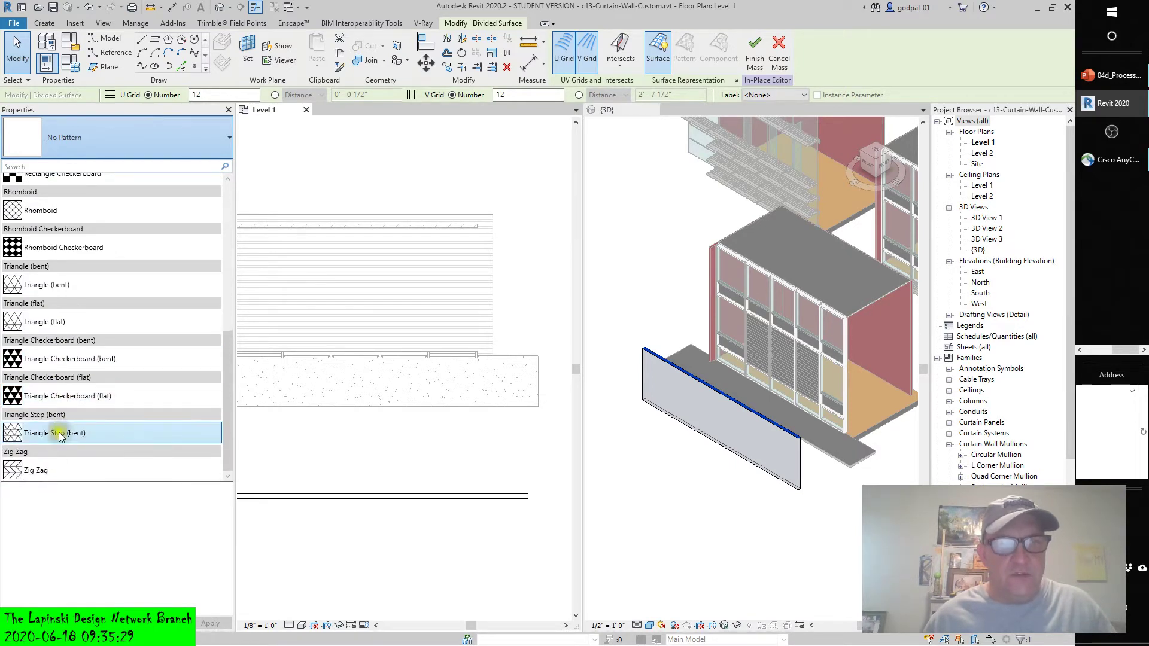
pyautogui.moveTo(55, 470)
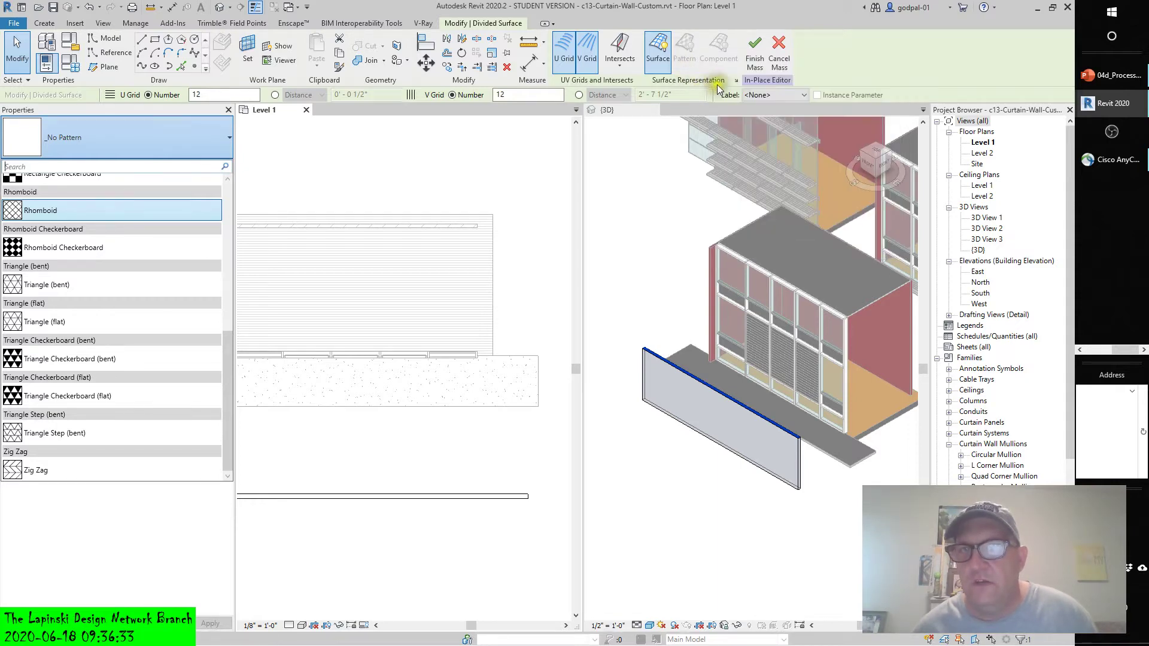
pyautogui.click(736, 80)
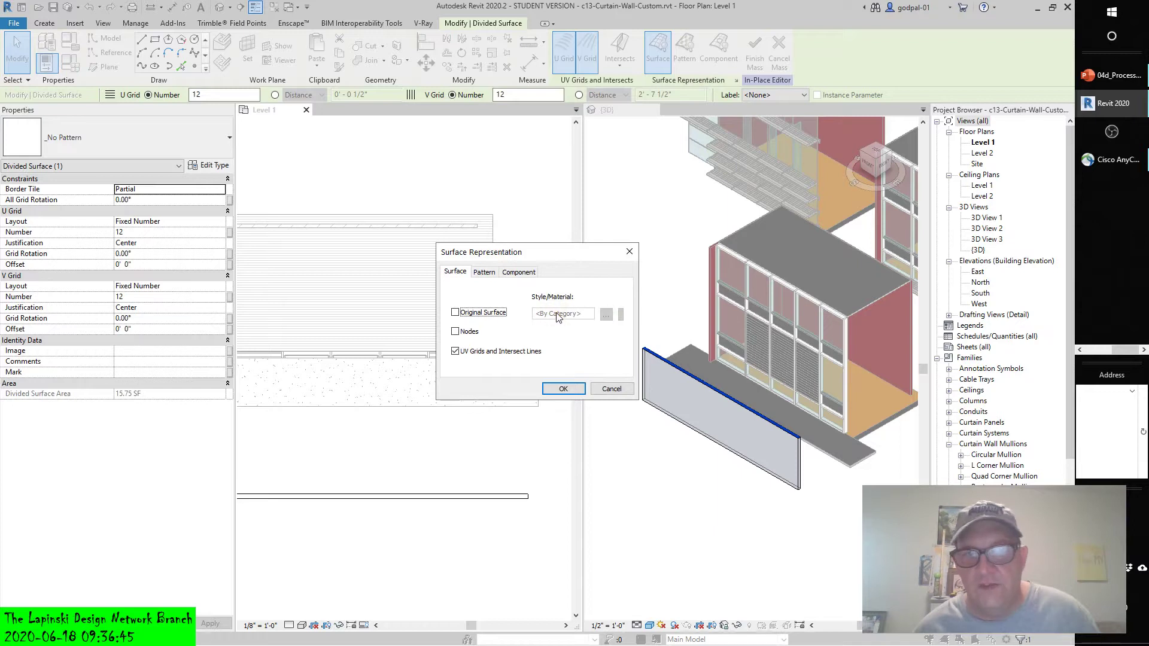
pyautogui.click(484, 273)
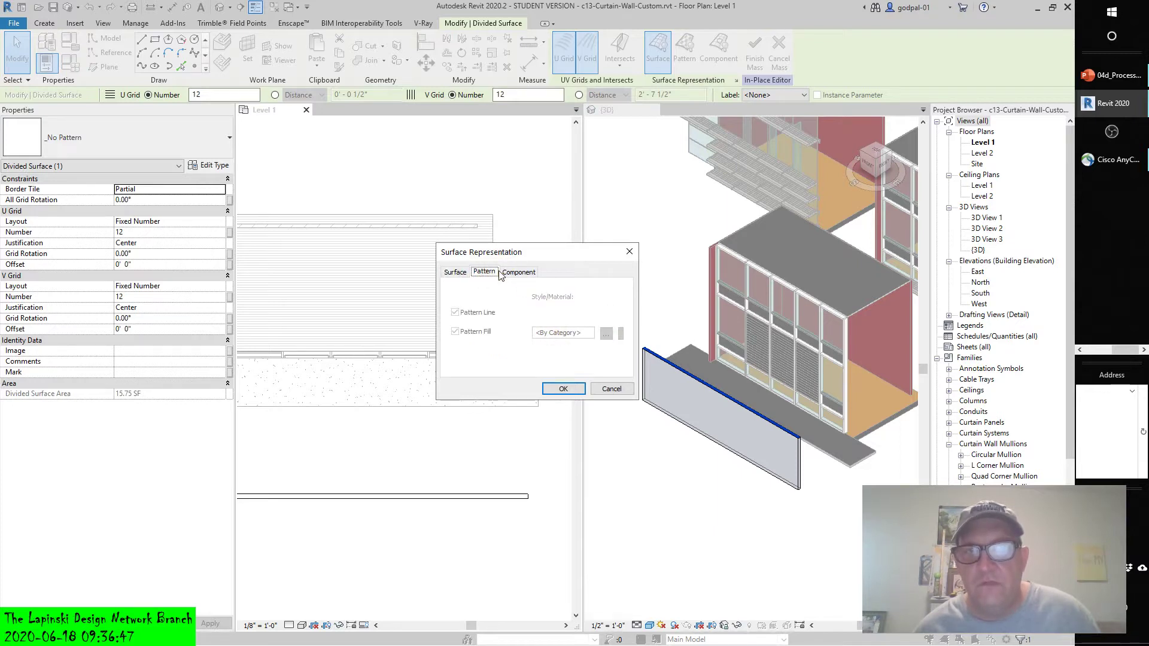
pyautogui.click(518, 272)
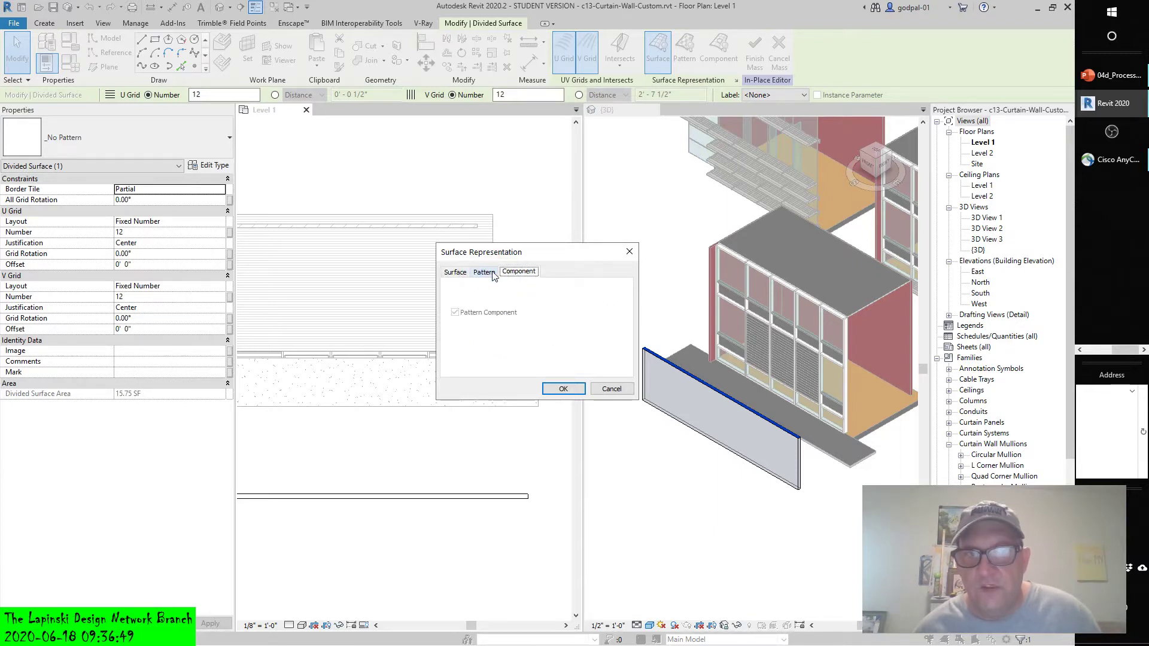
pyautogui.press('Left')
pyautogui.press('Left')
pyautogui.press('Right')
pyautogui.press('Right')
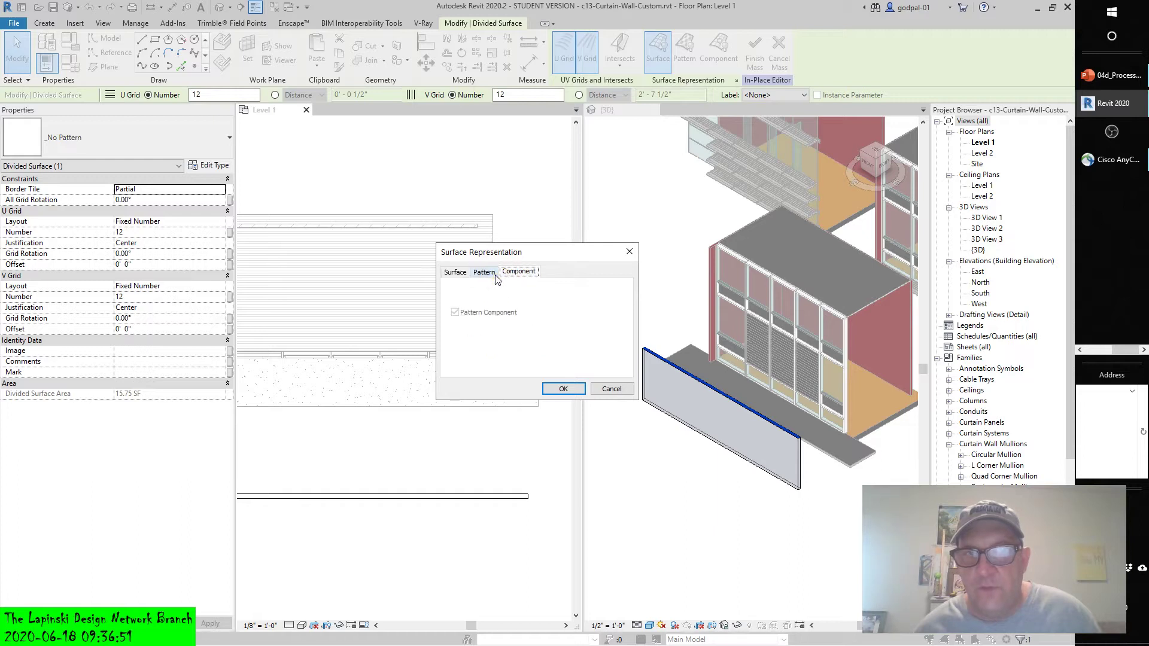
pyautogui.click(495, 274)
pyautogui.click(458, 273)
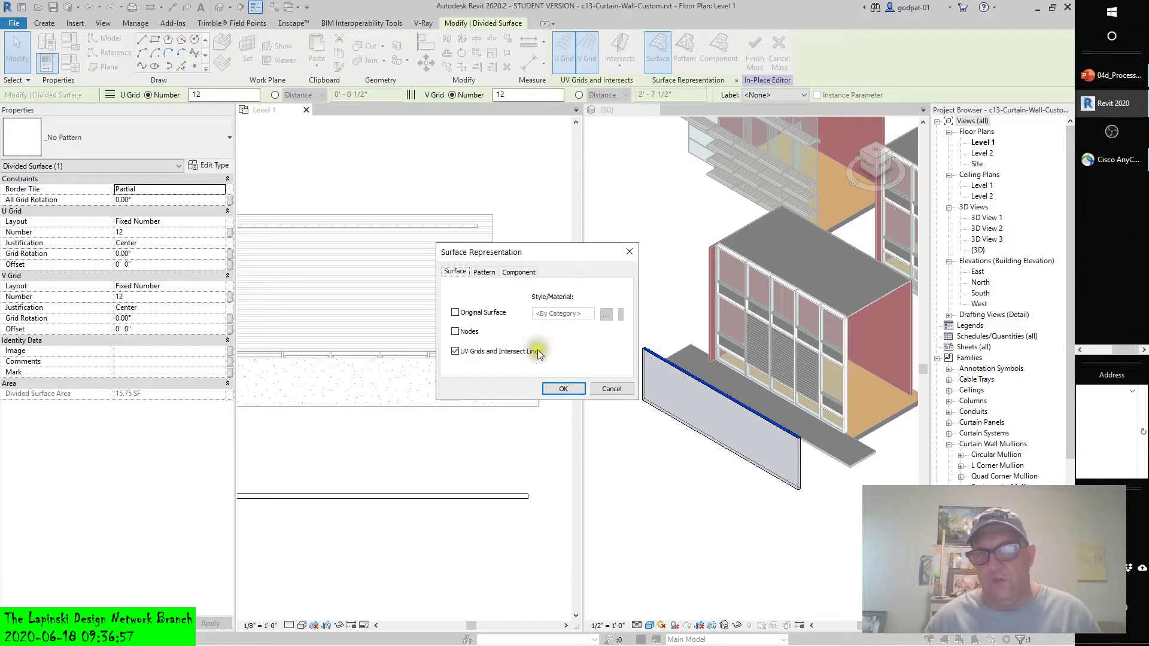
pyautogui.click(561, 389)
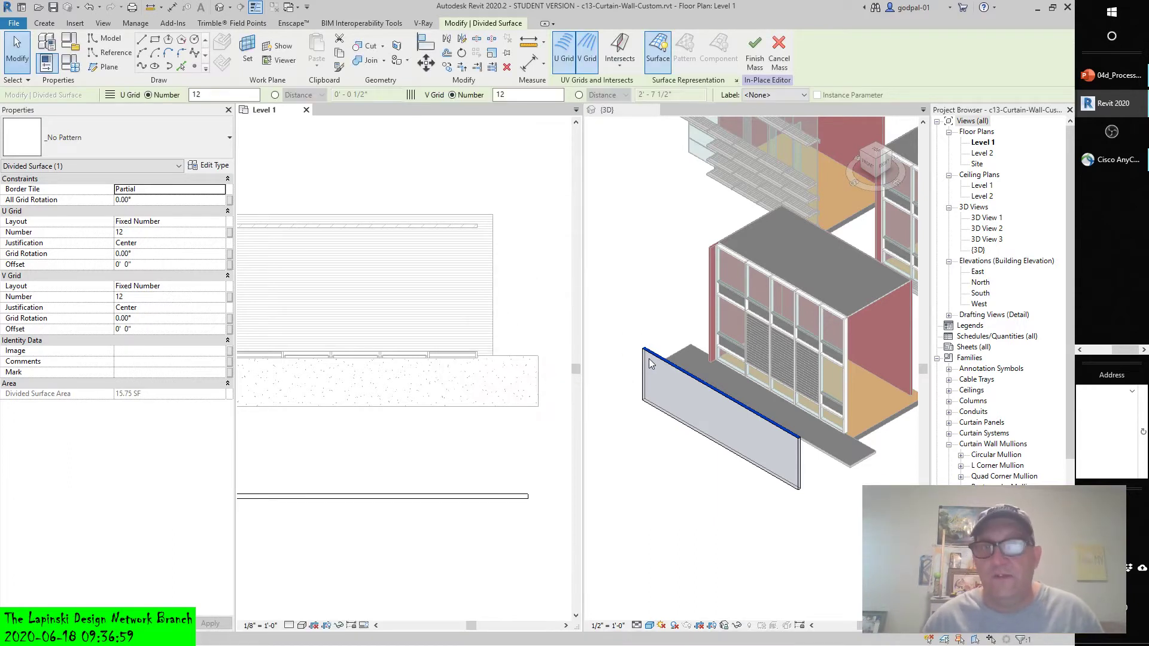
# Step: Select the divided surface, then pick the wall mass's form face and orbit the 3D view
pyautogui.click(669, 396)
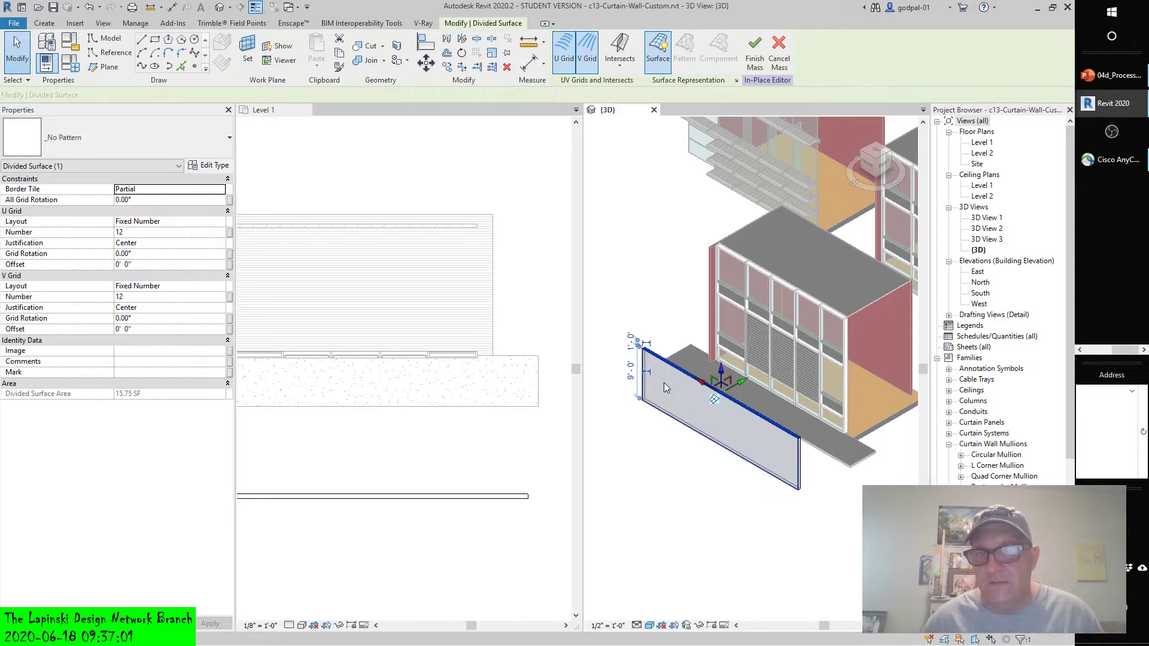
pyautogui.scroll(2, 665, 386)
pyautogui.scroll(3, 664, 382)
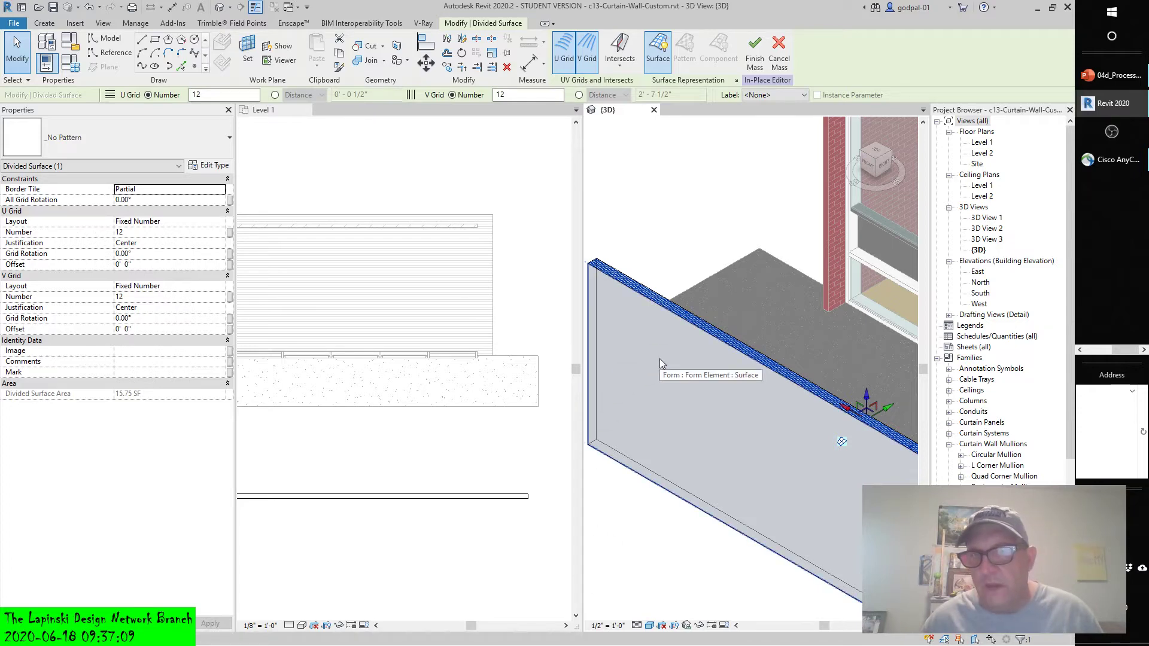
pyautogui.scroll(-2, 660, 358)
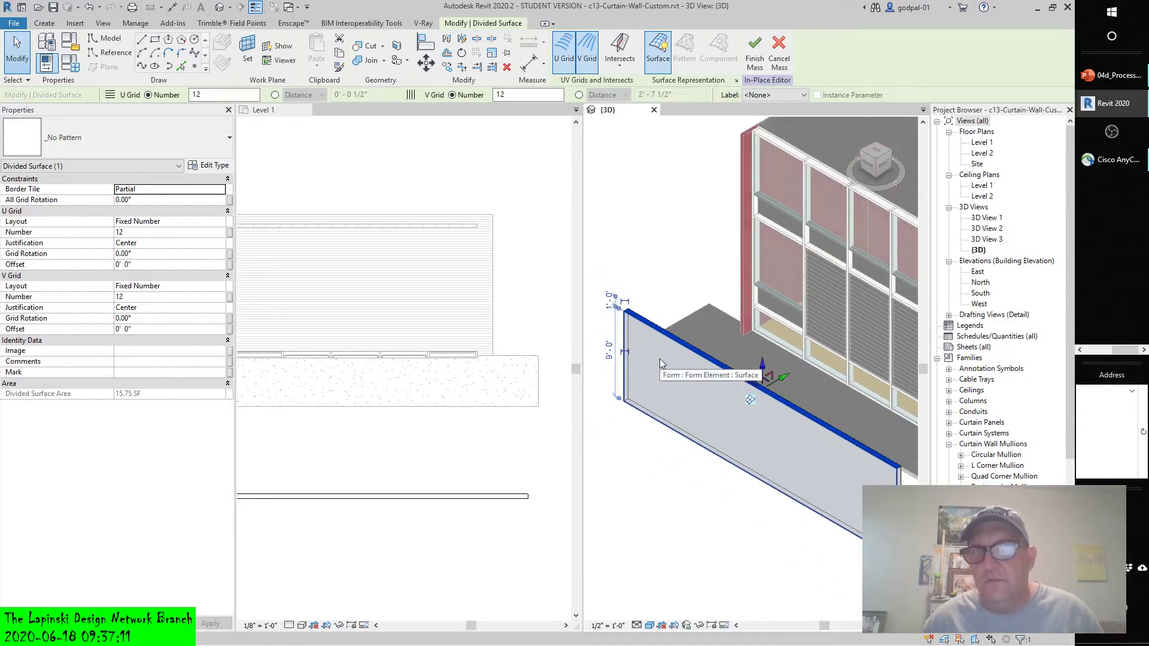
pyautogui.scroll(-1, 659, 358)
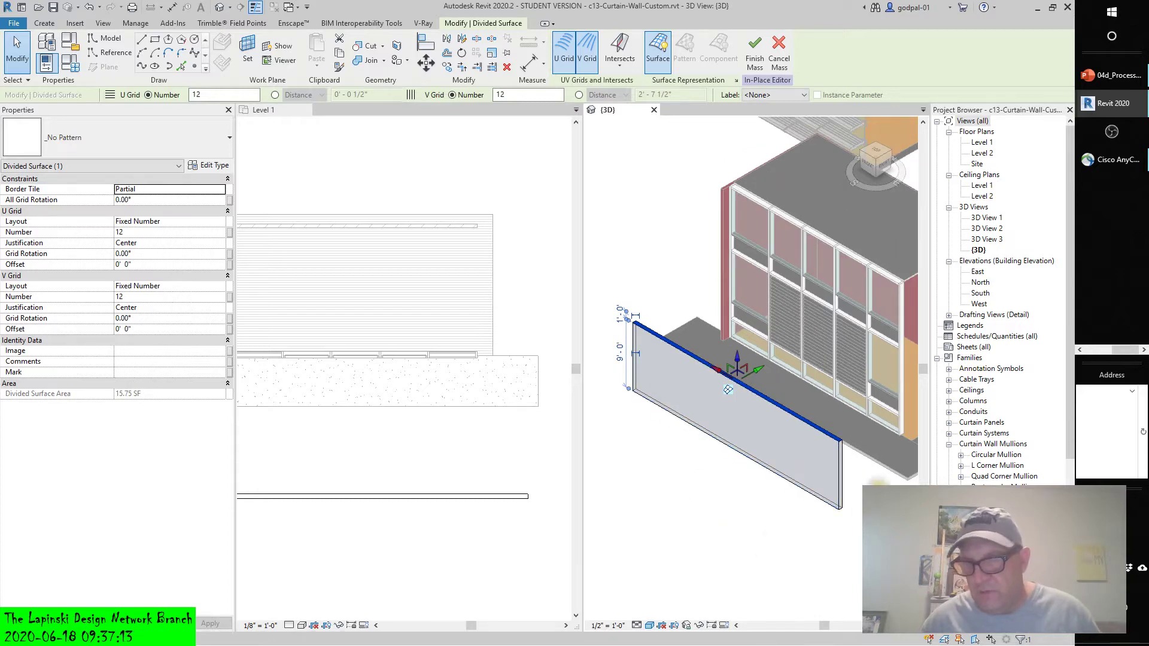
pyautogui.scroll(4, 843, 467)
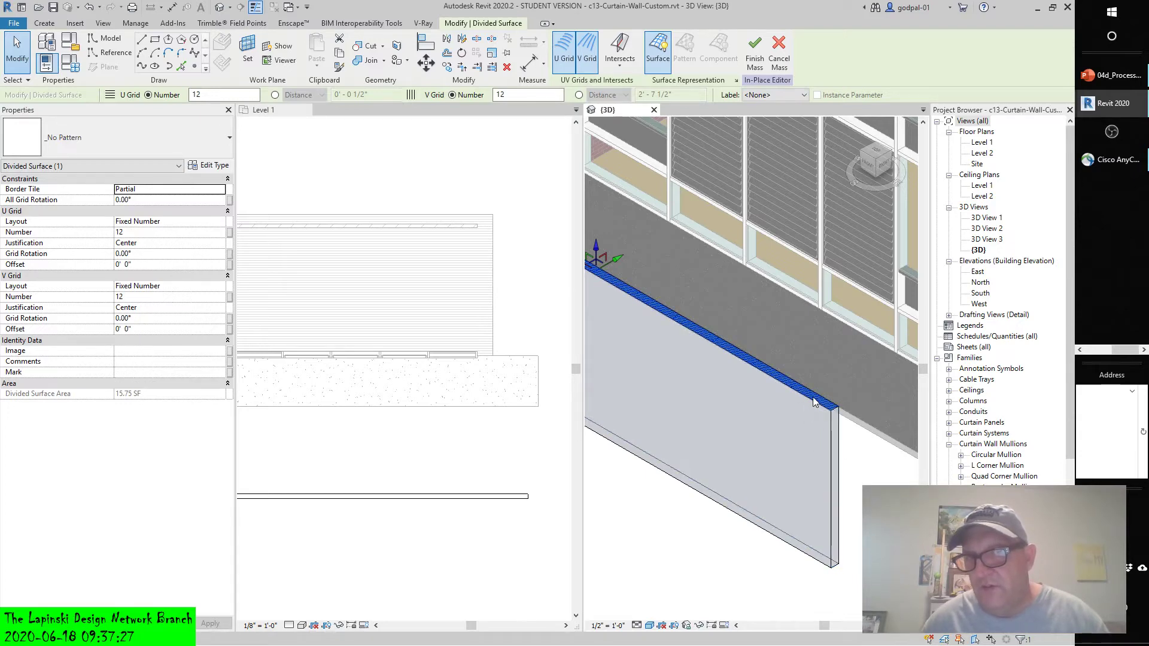
pyautogui.scroll(-1, 799, 442)
pyautogui.click(804, 454)
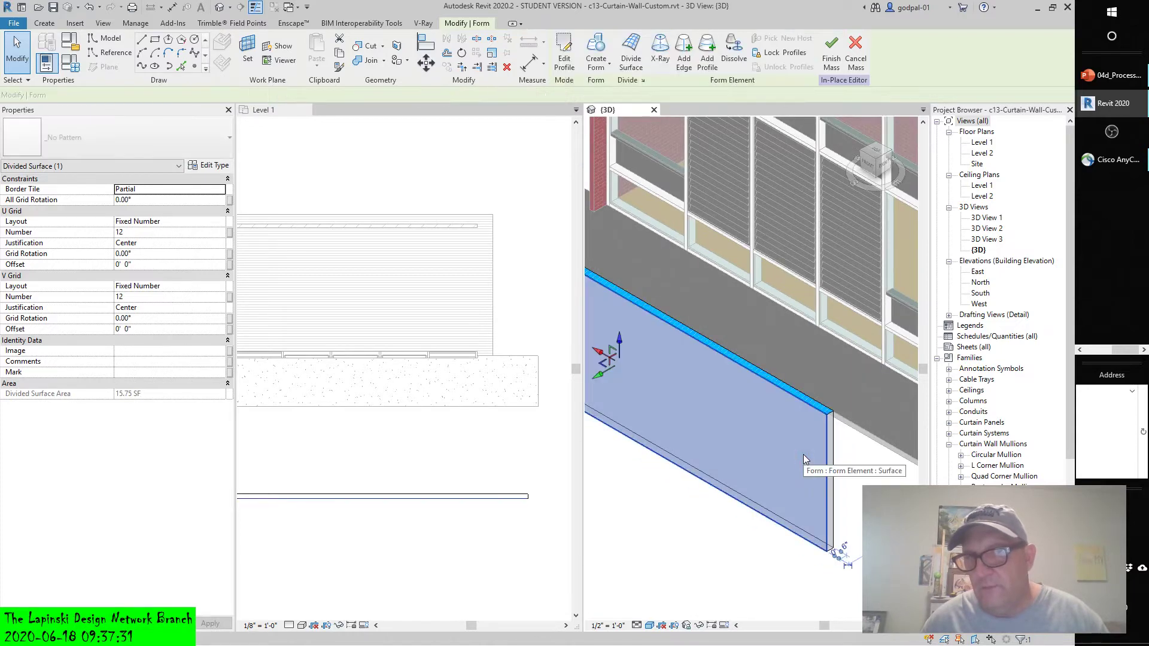
pyautogui.keyDown('shift'); pyautogui.moveTo(803, 454); pyautogui.dragTo(698, 486, button='middle'); pyautogui.keyUp('shift')
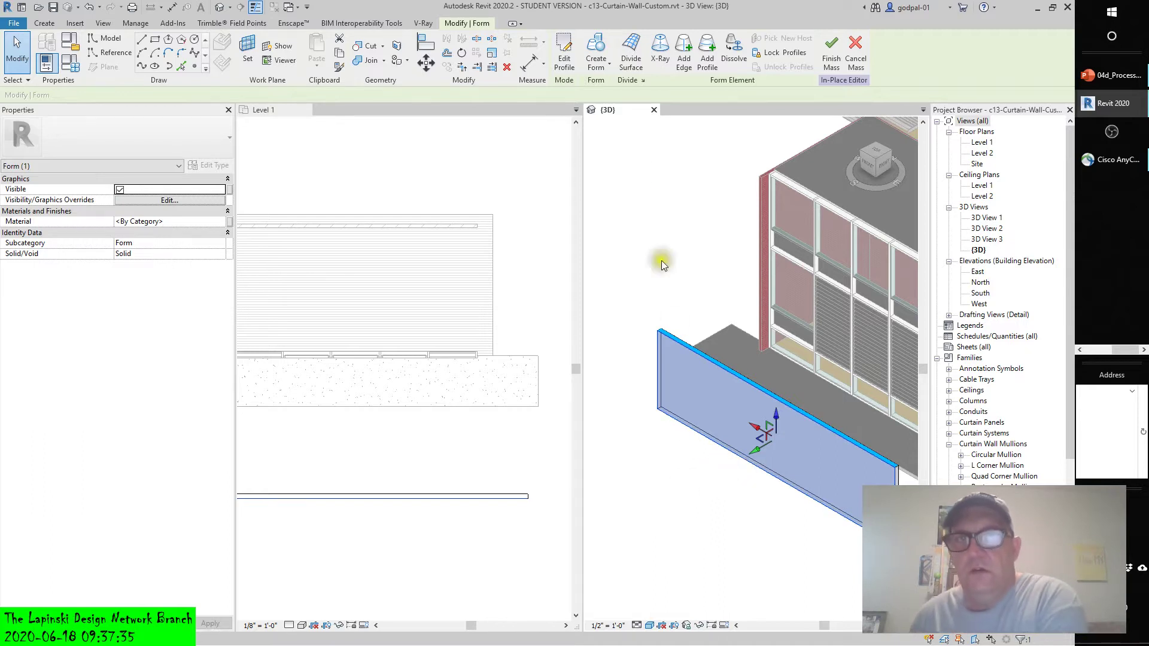
# Step: Apply Divide Surface to the main wall face, giving a 12 U by 12 V grid of 283.50 SF
pyautogui.click(628, 49)
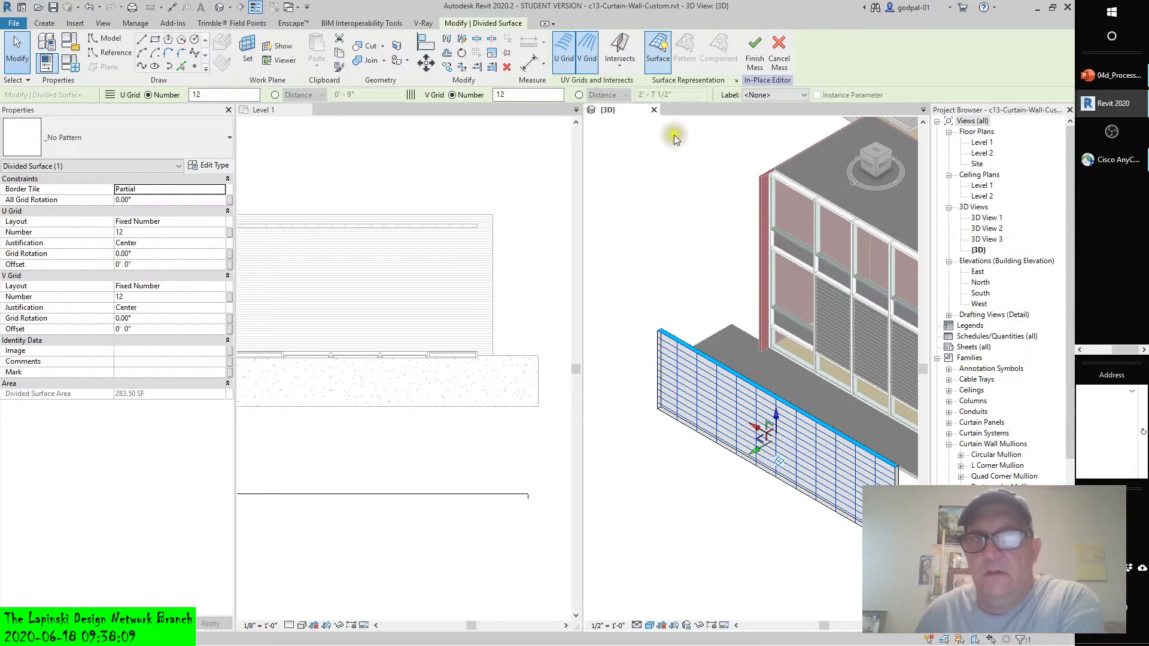
pyautogui.click(619, 61)
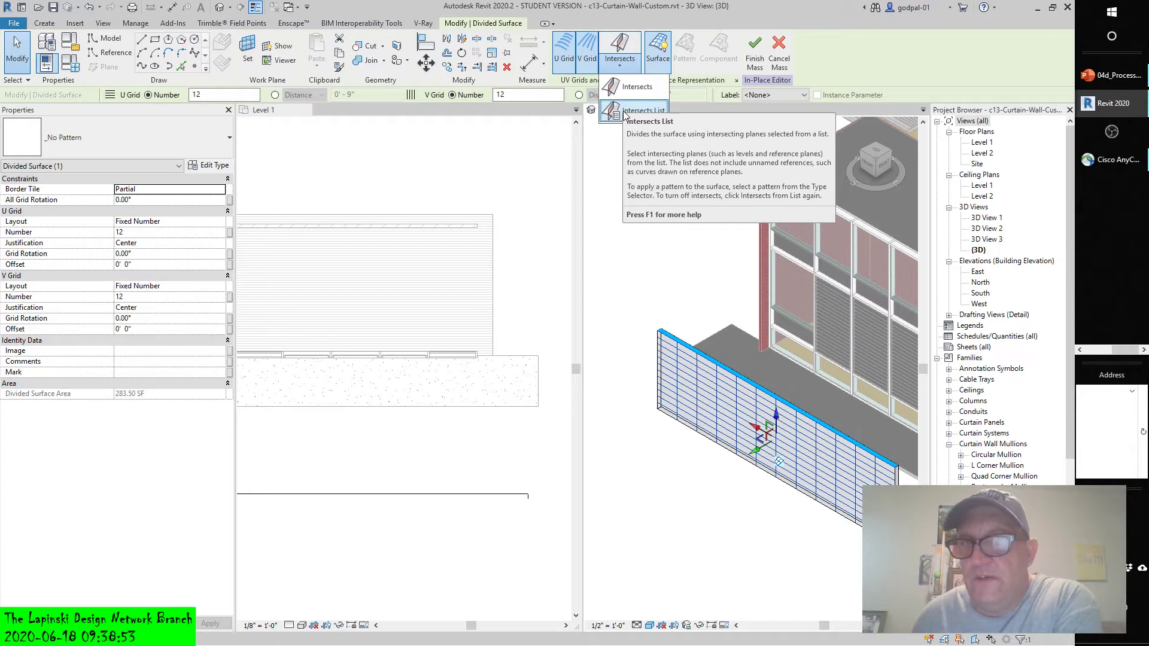
pyautogui.click(637, 238)
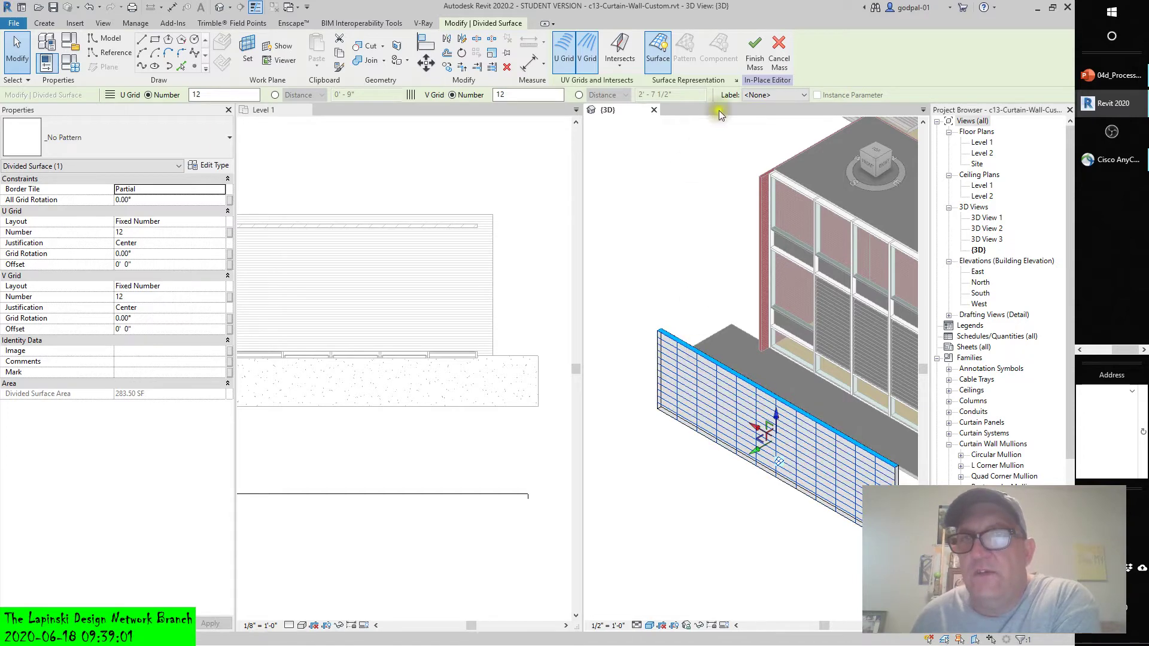
# Step: Finish Mass 1 and select the finished wall mass
pyautogui.click(753, 55)
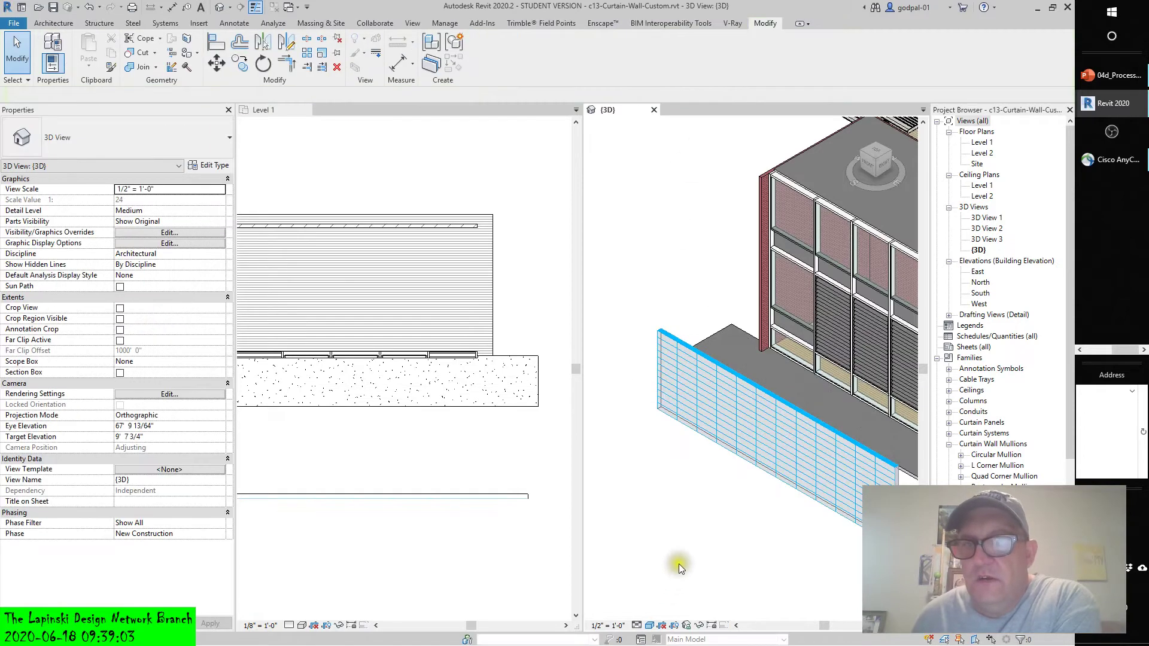
pyautogui.click(710, 394)
pyautogui.click(709, 398)
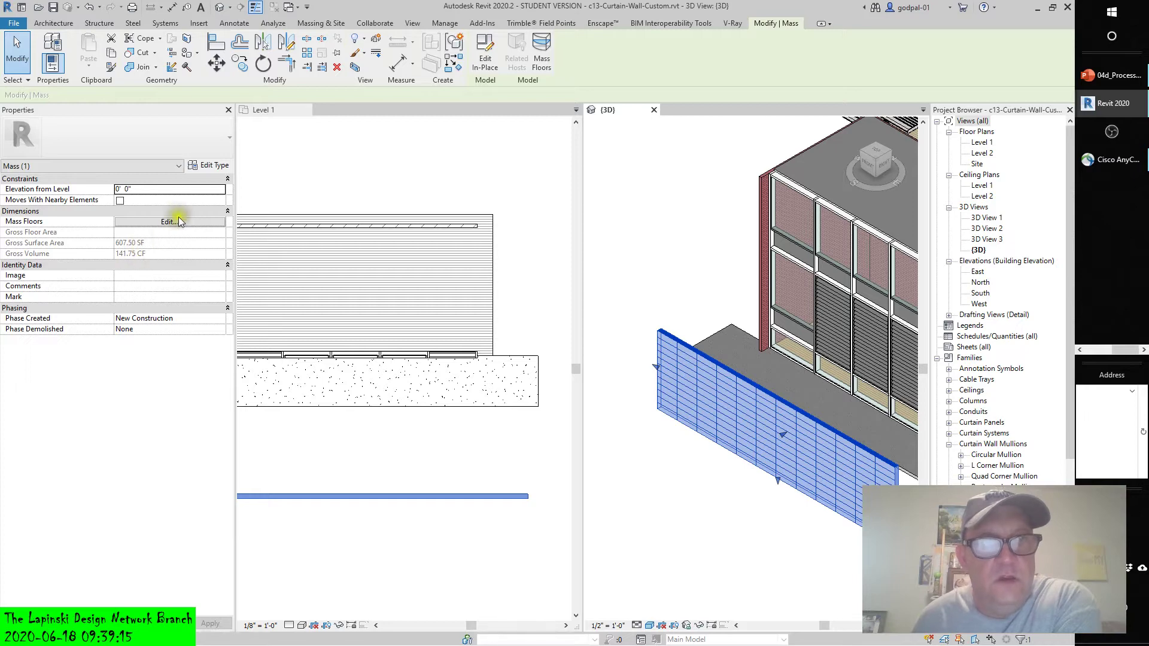
# Step: Review the mass's type properties without changes, then reopen it with Edit In-Place
pyautogui.click(214, 166)
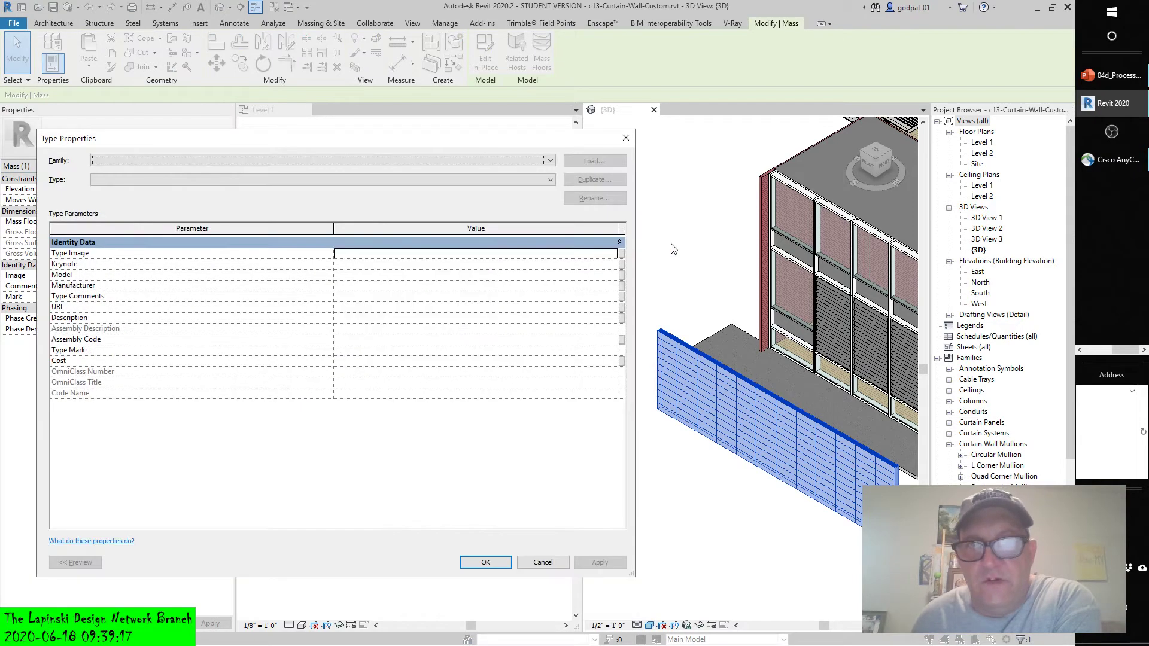
pyautogui.click(538, 562)
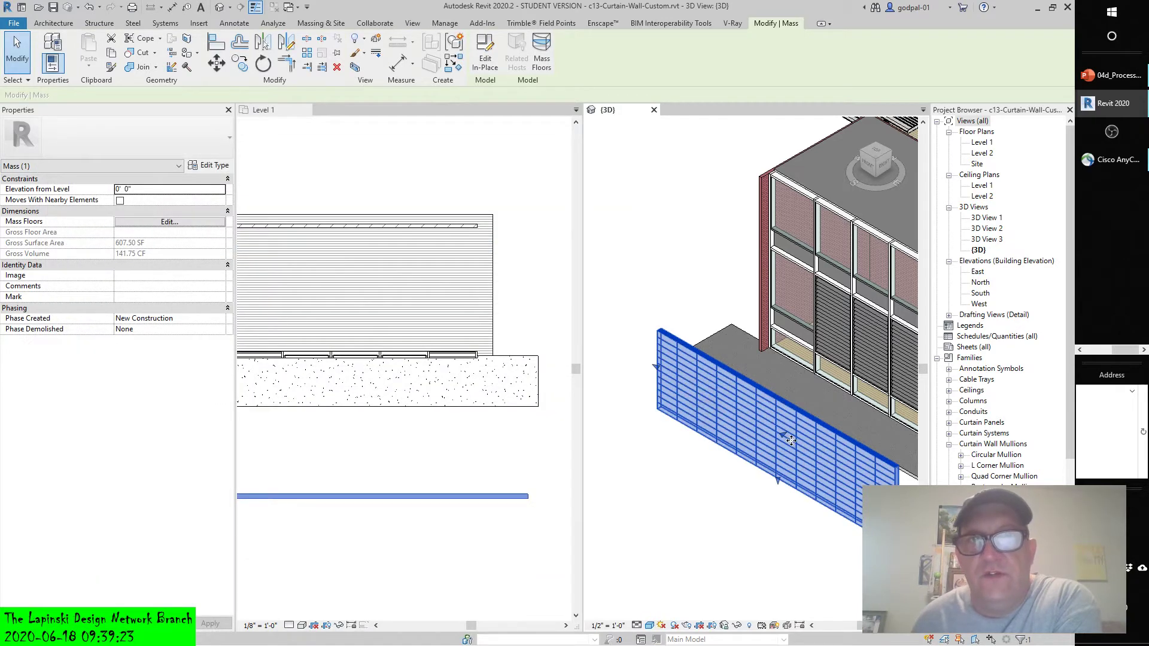
pyautogui.click(485, 54)
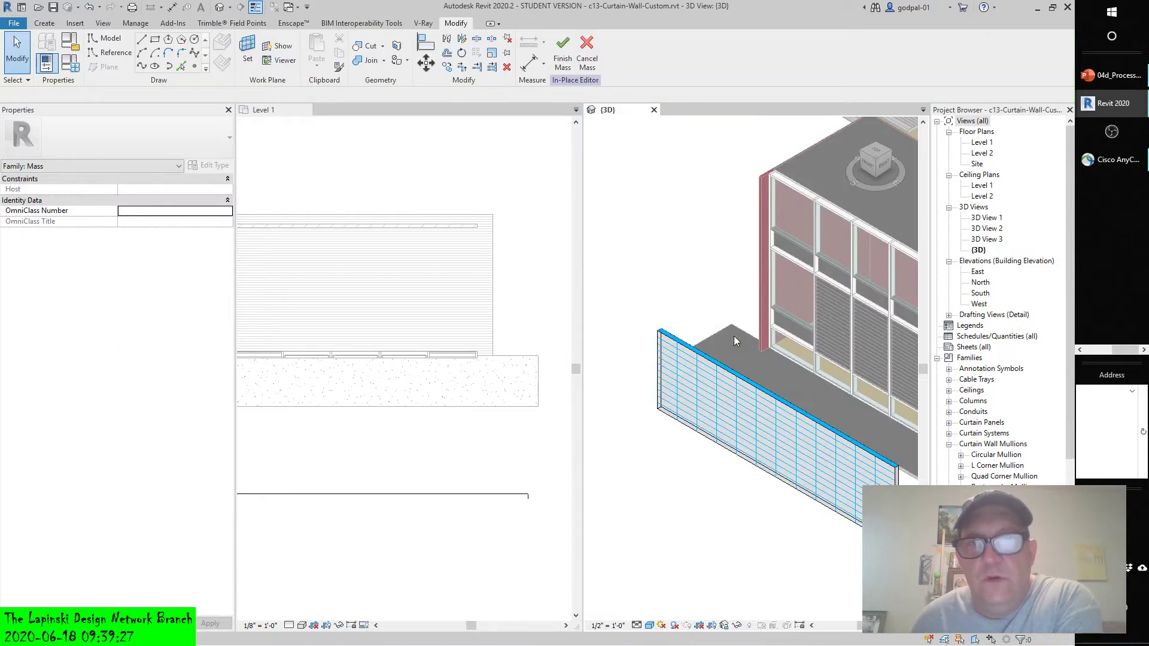
# Step: Select the divided wall face, toggle its V grid, and apply the Arrows surface pattern
pyautogui.click(704, 372)
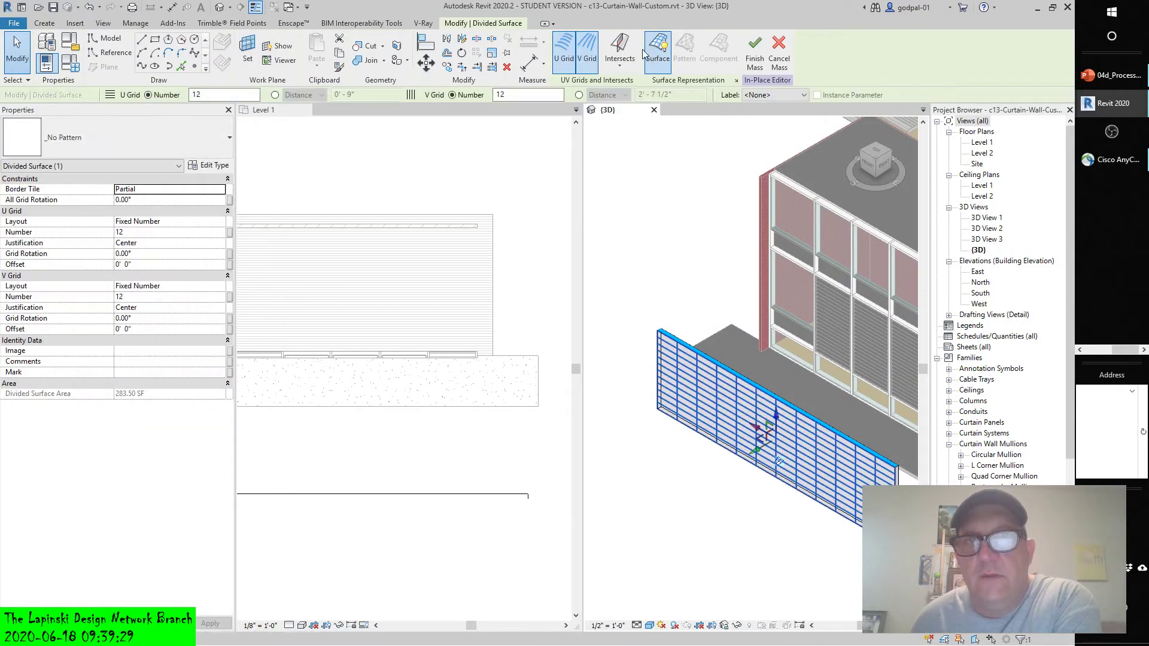
pyautogui.click(588, 46)
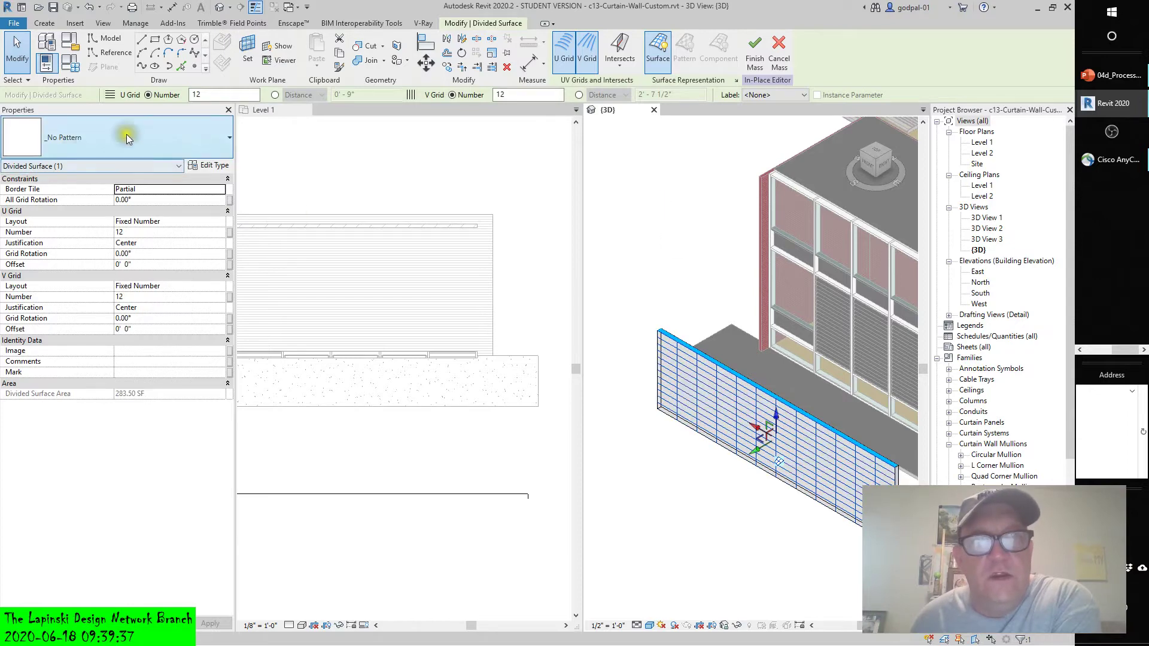
pyautogui.click(178, 142)
pyautogui.click(100, 219)
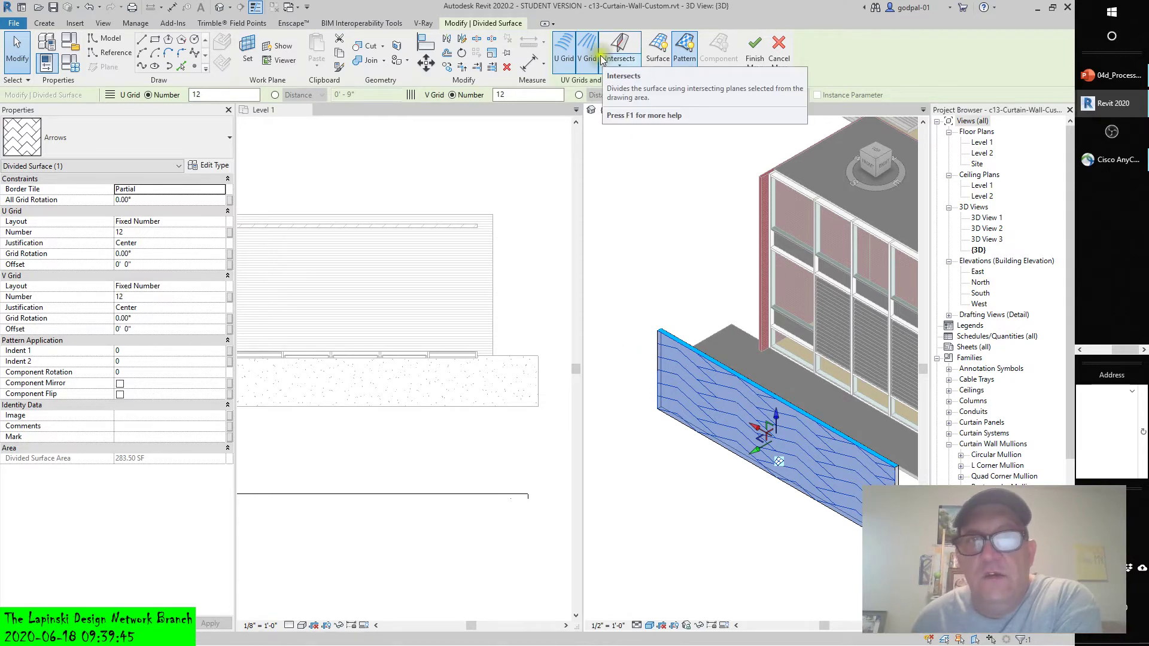
# Step: Preview the Arrows pattern at 6 U by 6 V divisions, then undo back to 12 by 12
pyautogui.doubleClick(215, 94)
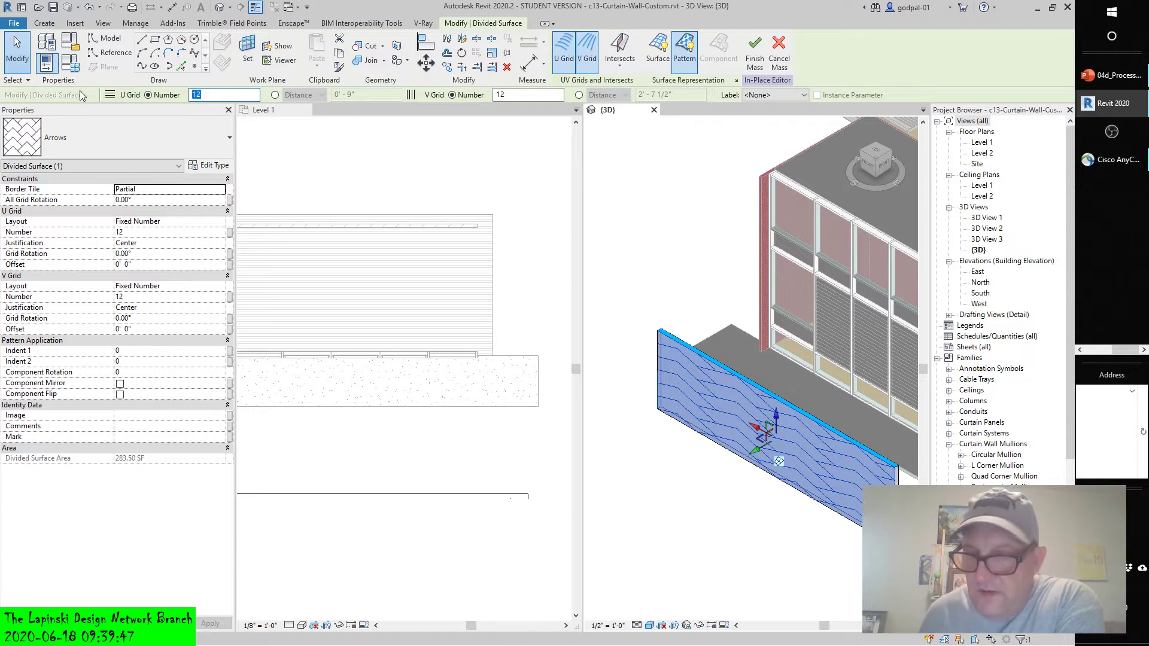
pyautogui.write('6')
pyautogui.press('Tab')
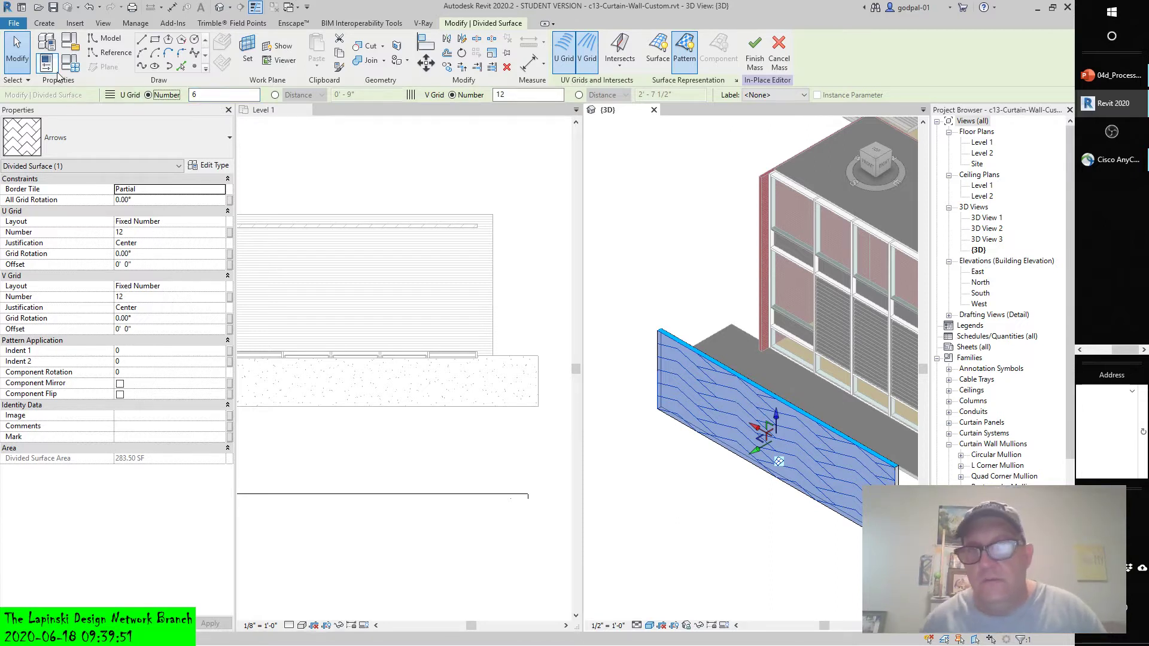
pyautogui.click(454, 96)
pyautogui.doubleClick(526, 94)
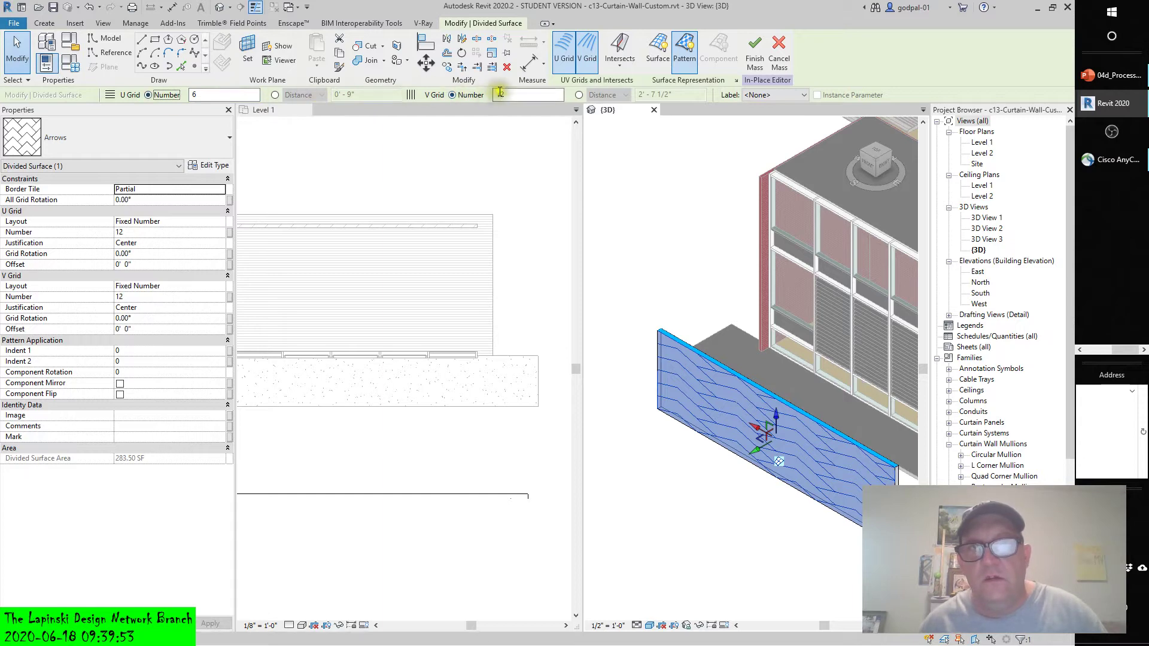
pyautogui.write('6')
pyautogui.press('Return')
pyautogui.click(675, 274)
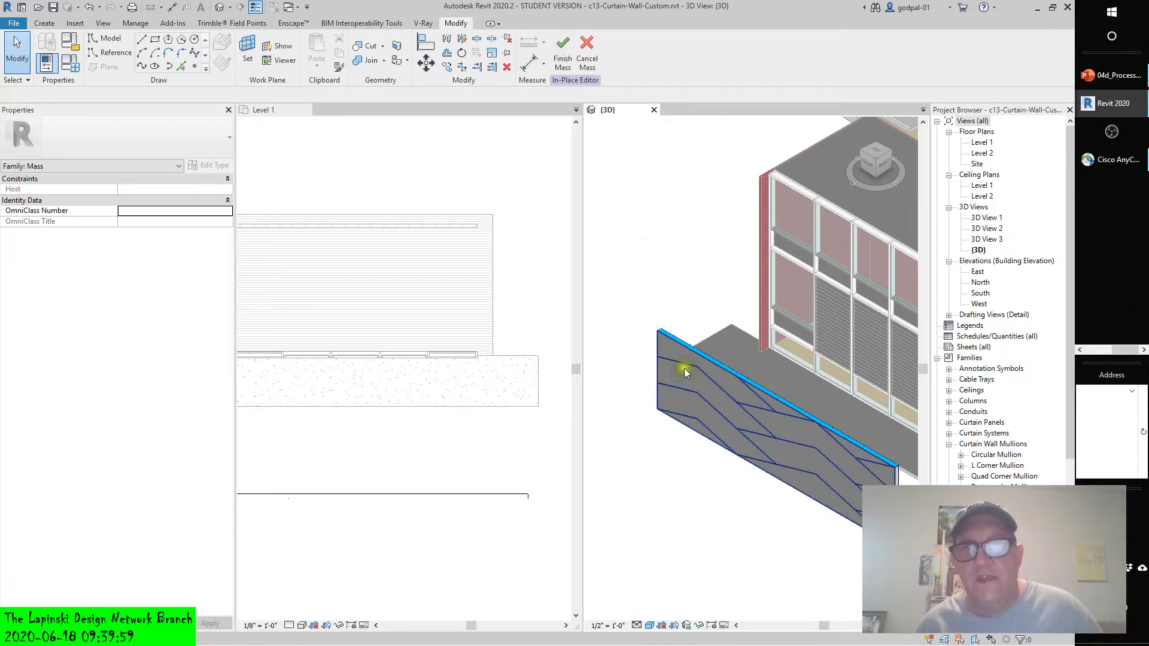
pyautogui.click(687, 406)
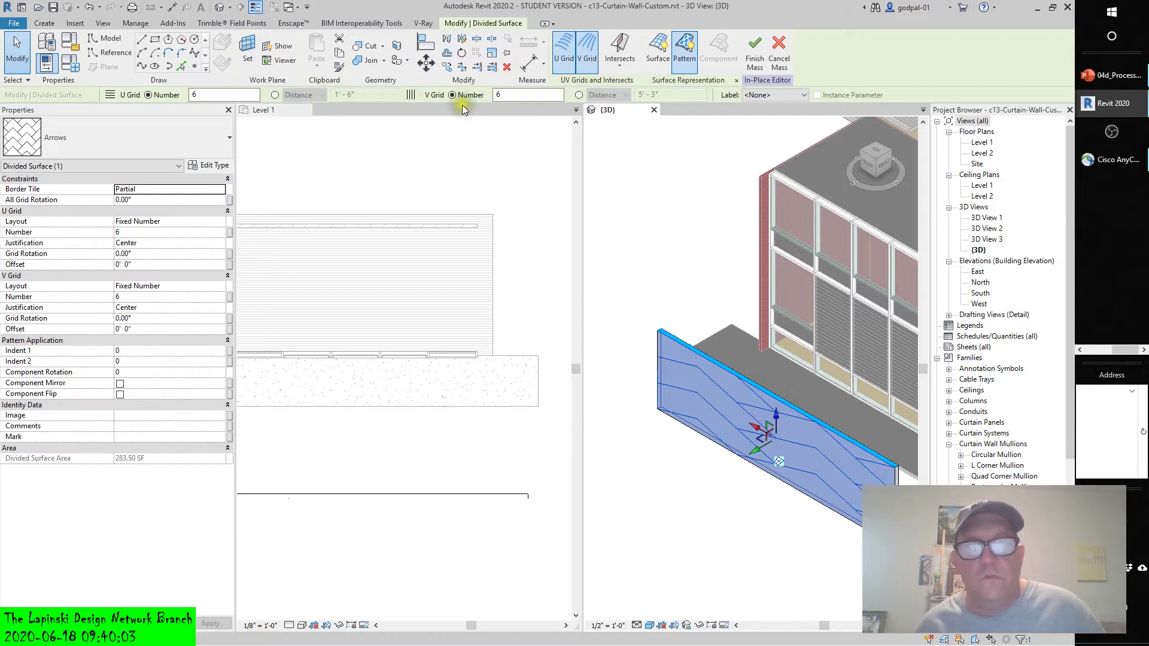
pyautogui.click(90, 8)
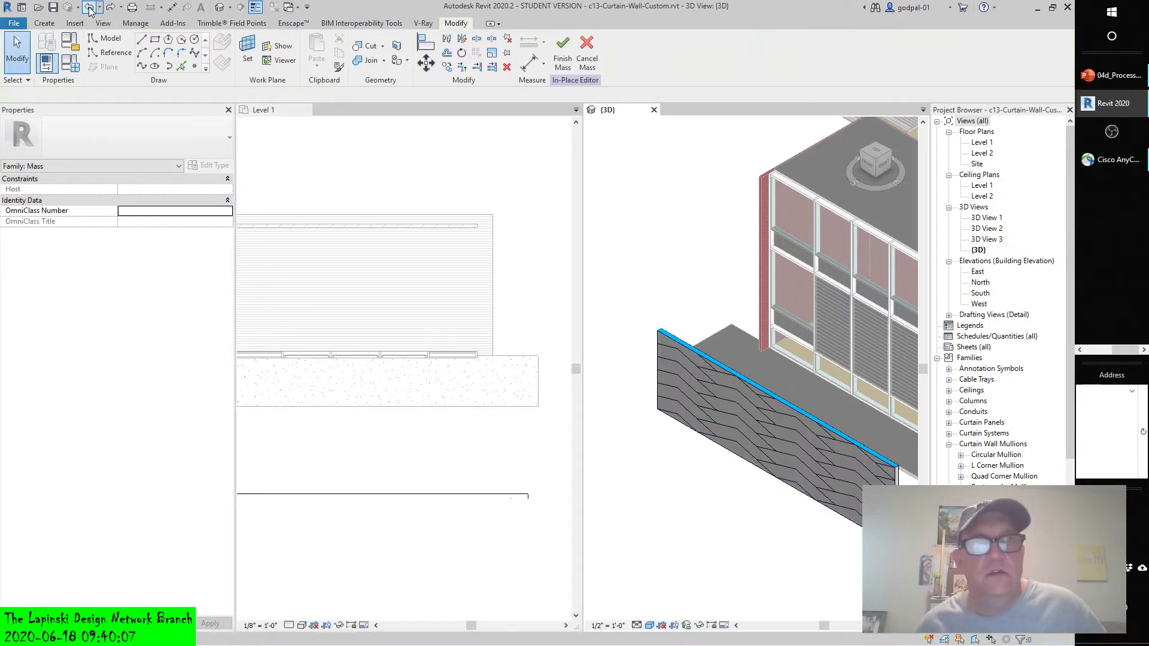
pyautogui.click(110, 8)
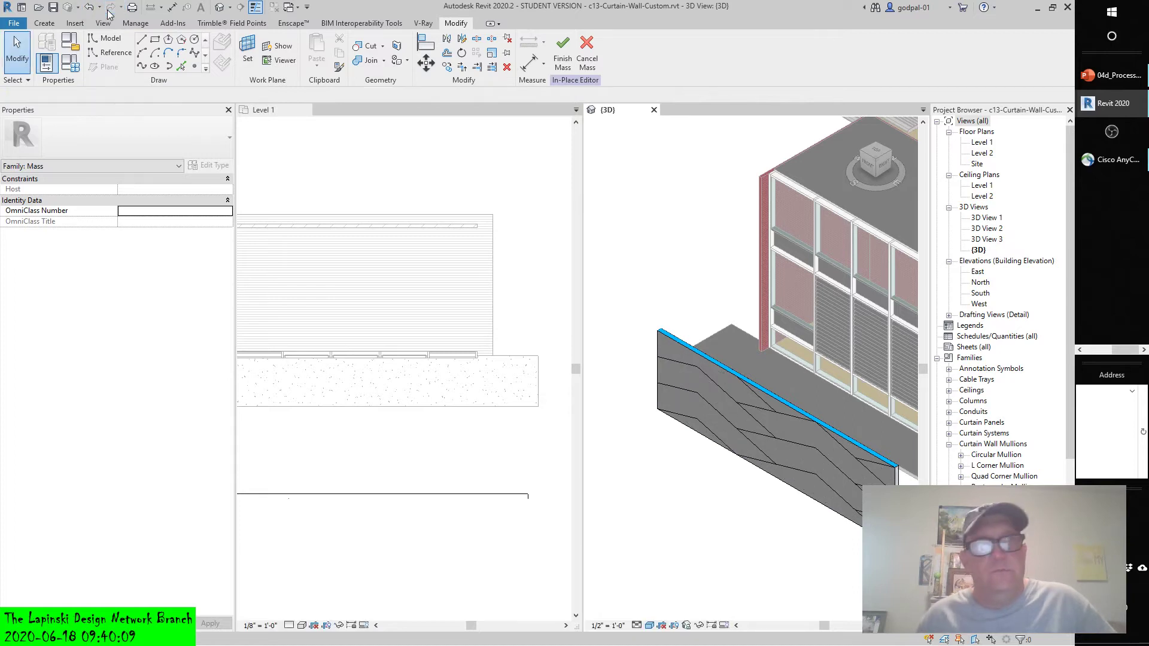
pyautogui.click(90, 8)
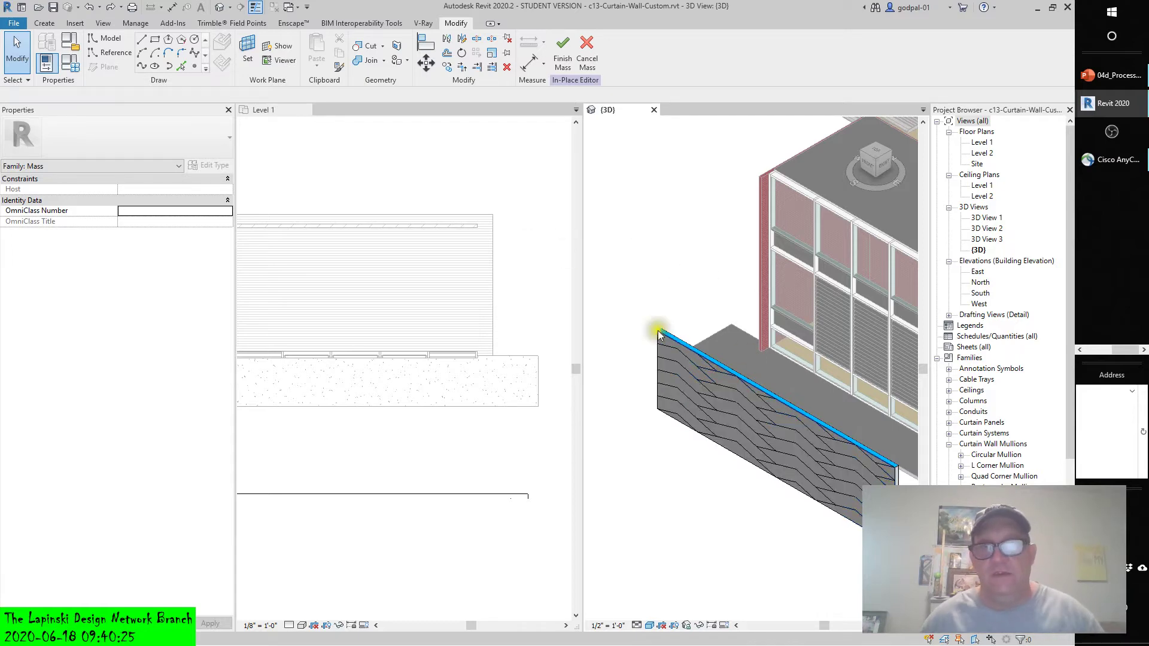
pyautogui.click(737, 426)
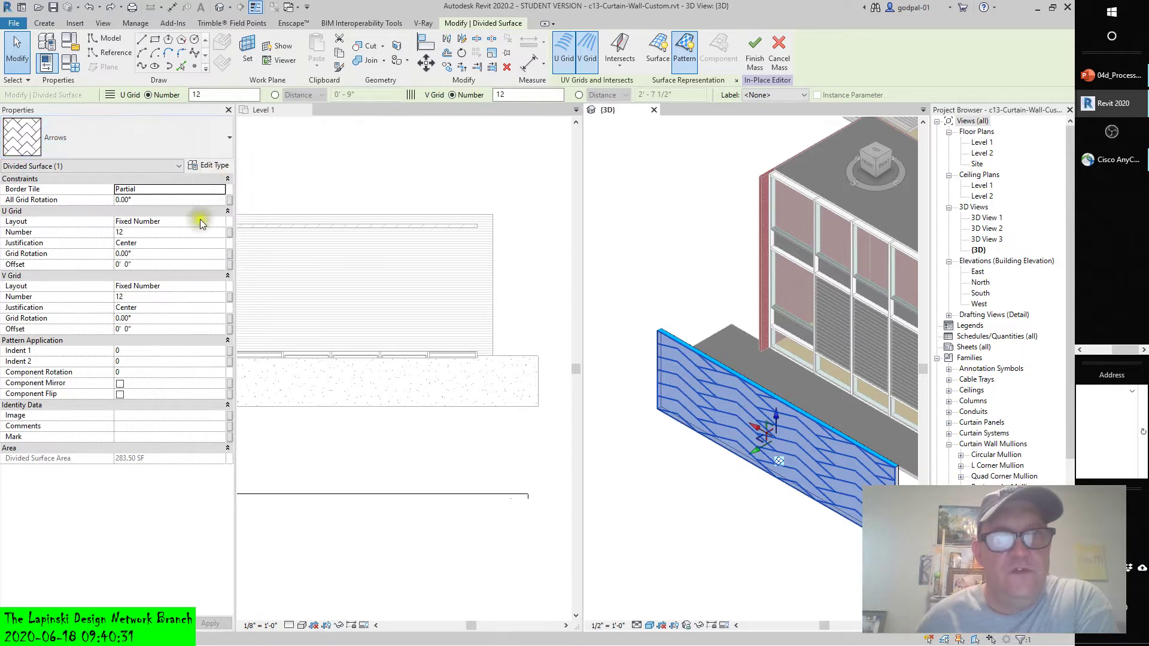
pyautogui.click(228, 138)
pyautogui.click(221, 176)
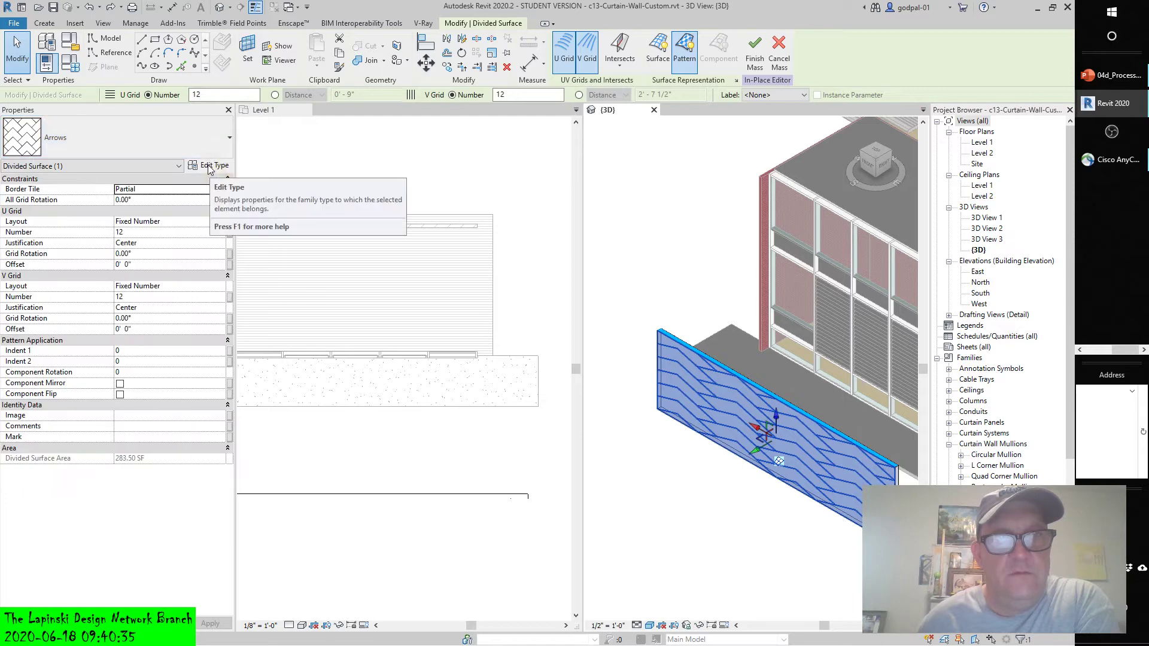
pyautogui.click(213, 165)
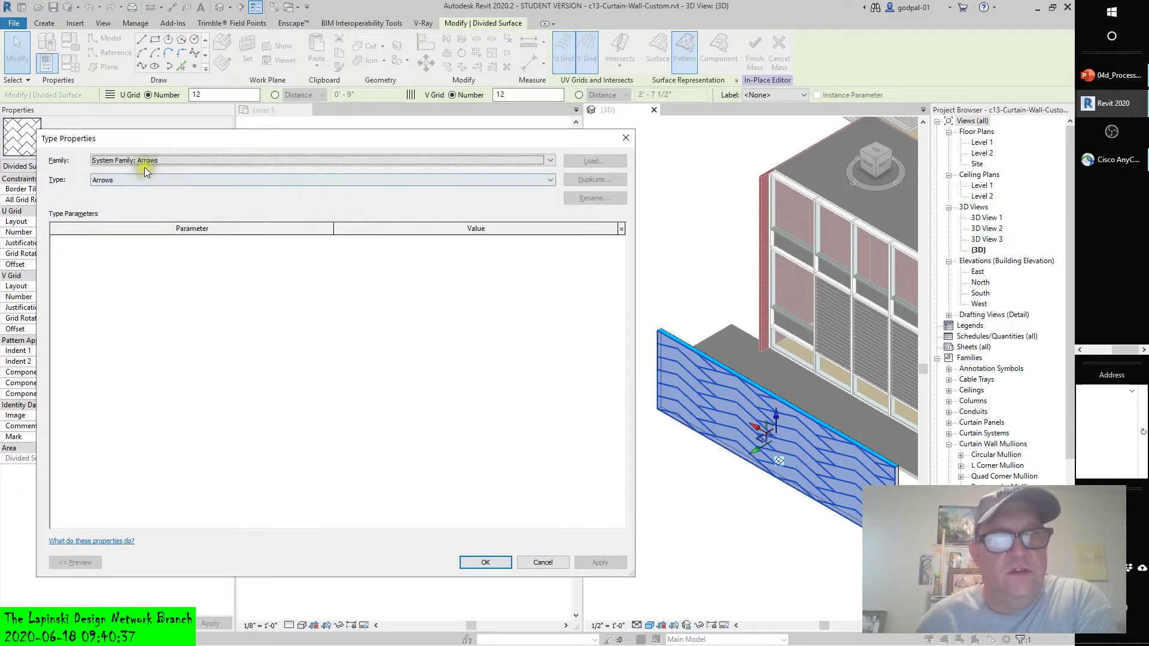
pyautogui.click(134, 163)
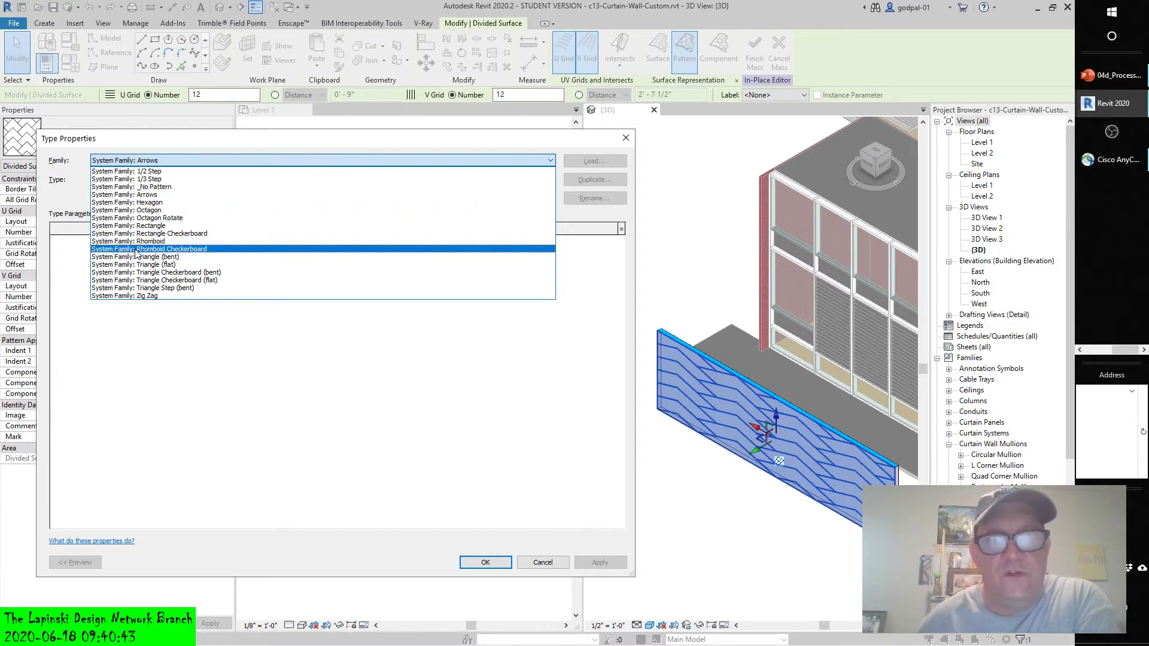
pyautogui.click(318, 339)
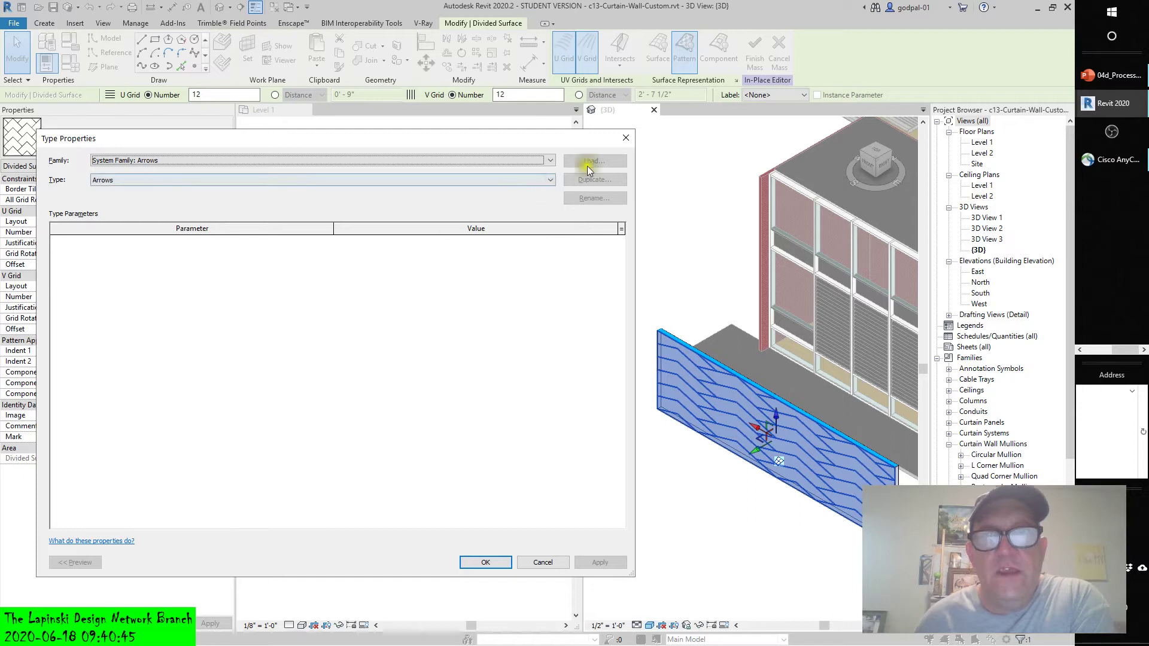
pyautogui.click(495, 561)
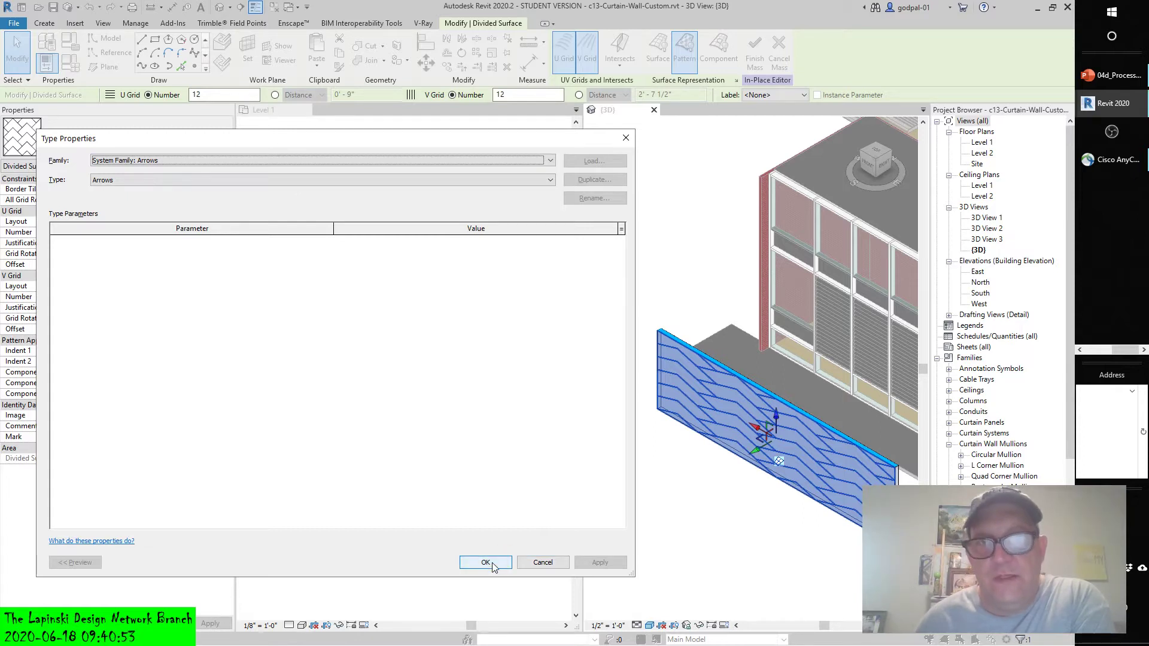
pyautogui.click(486, 565)
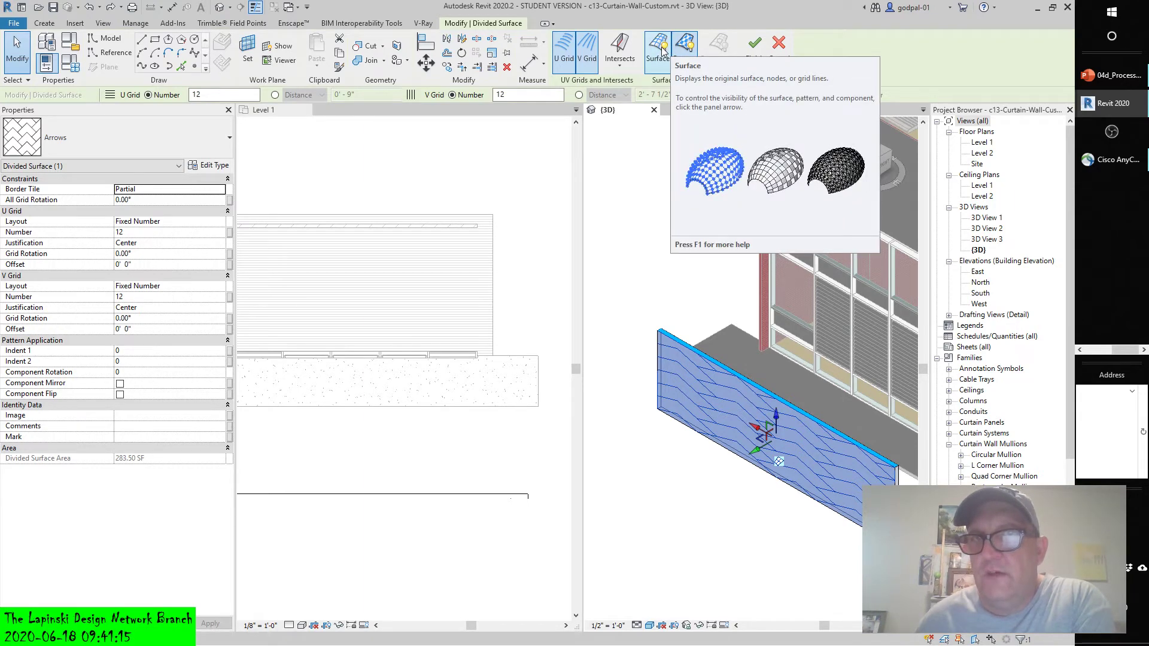
pyautogui.click(651, 306)
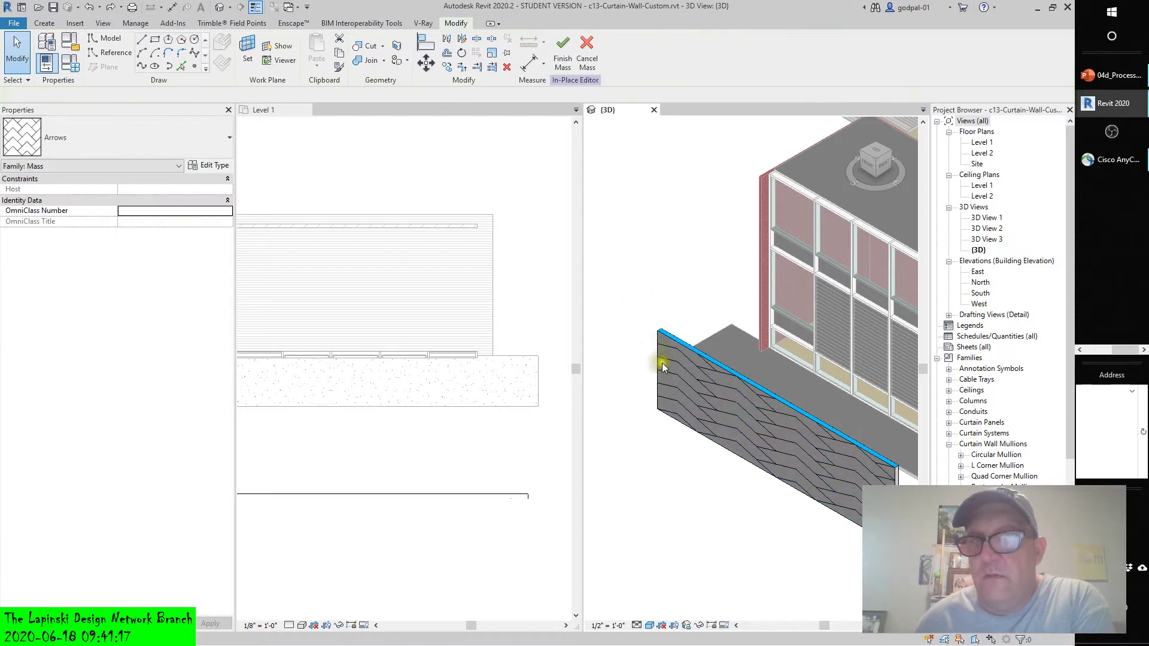
pyautogui.click(670, 364)
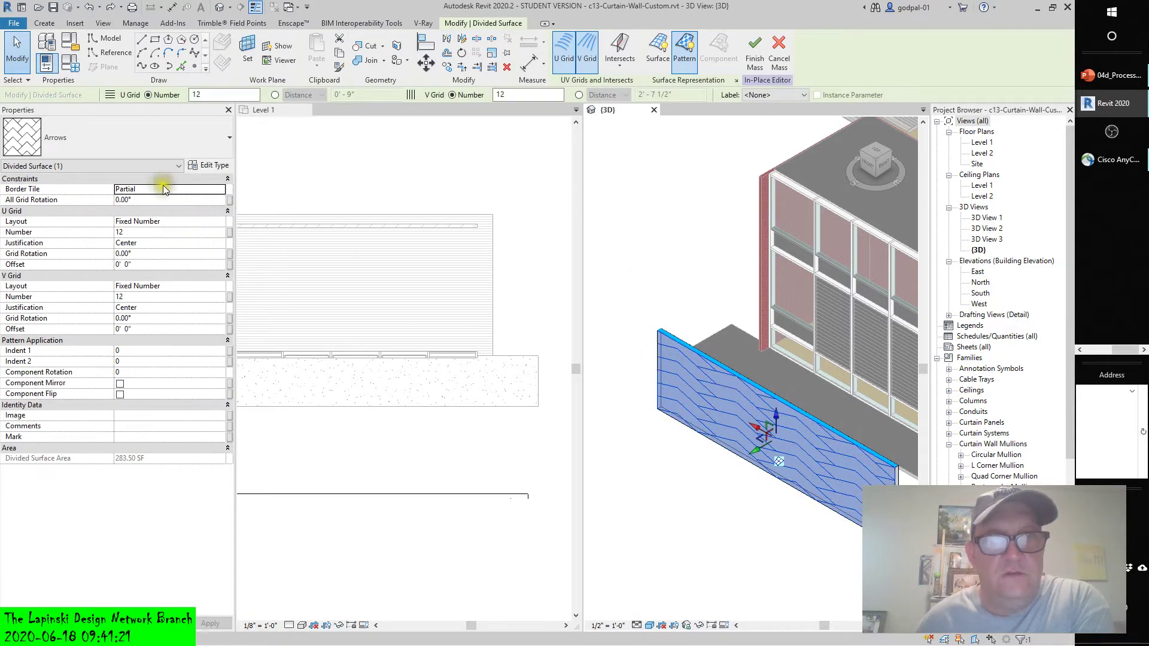
pyautogui.click(207, 165)
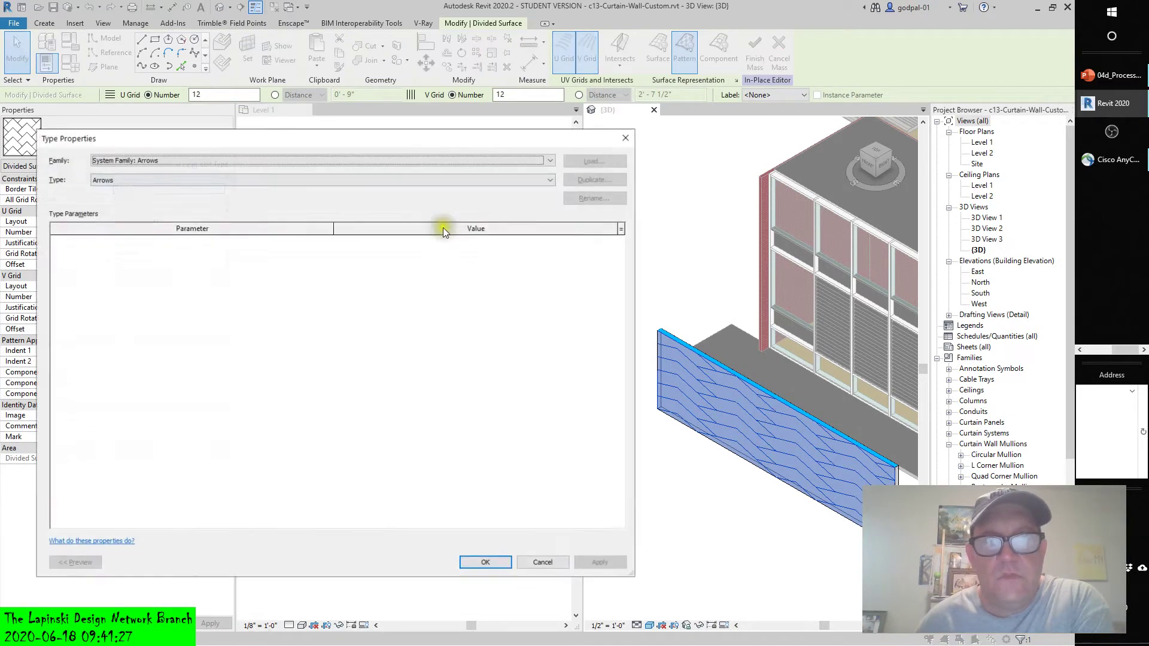
pyautogui.click(551, 562)
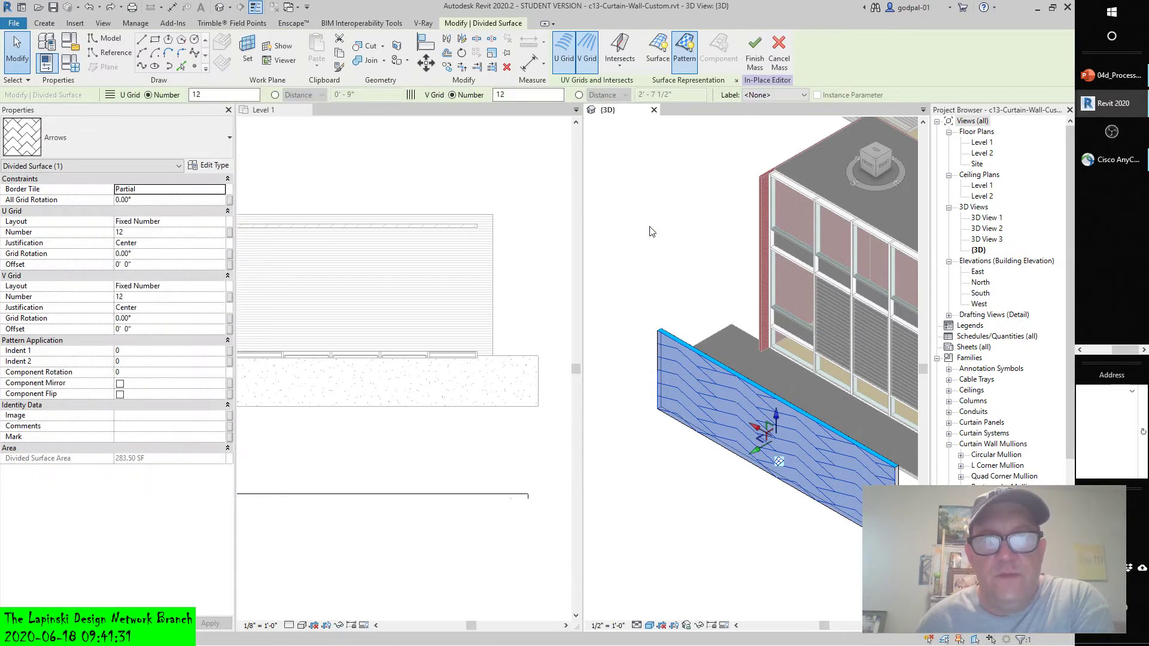
# Step: Open the Surface Representation dialog and view its Original Surface and Pattern settings
pyautogui.click(737, 81)
pyautogui.click(463, 276)
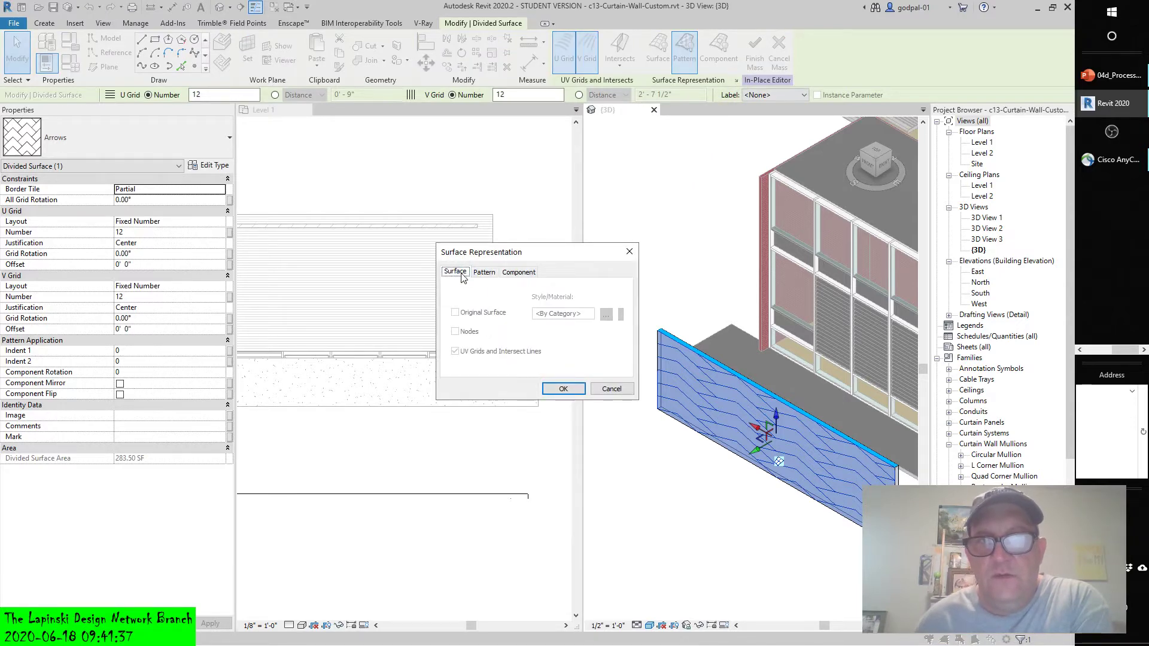
pyautogui.click(486, 274)
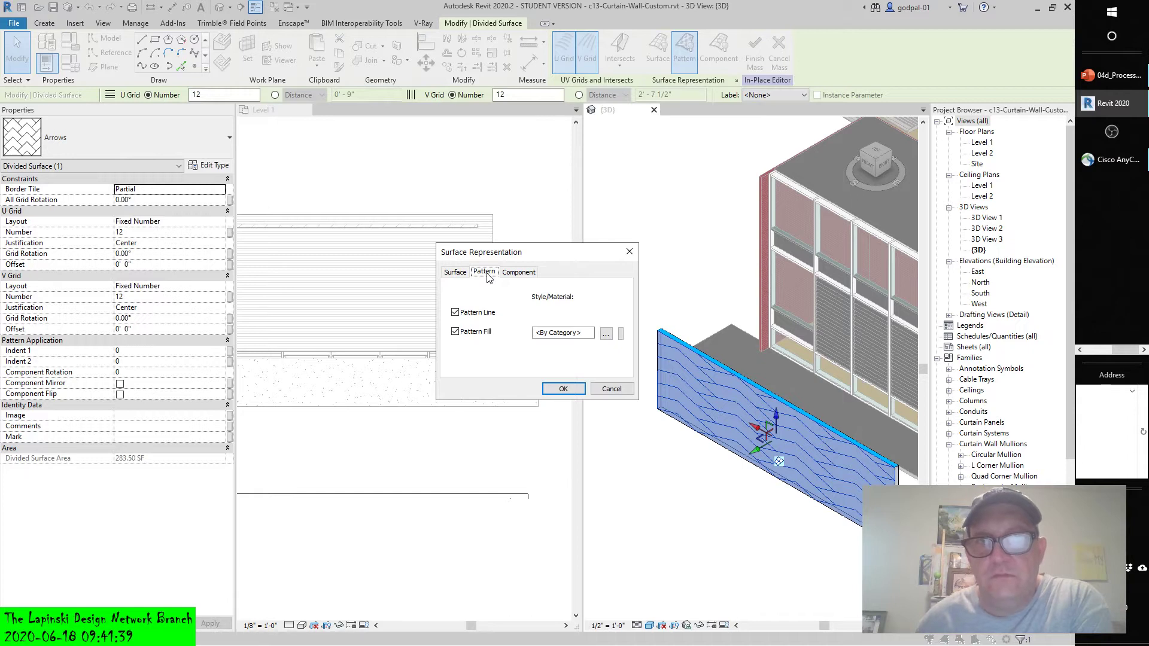
pyautogui.click(606, 334)
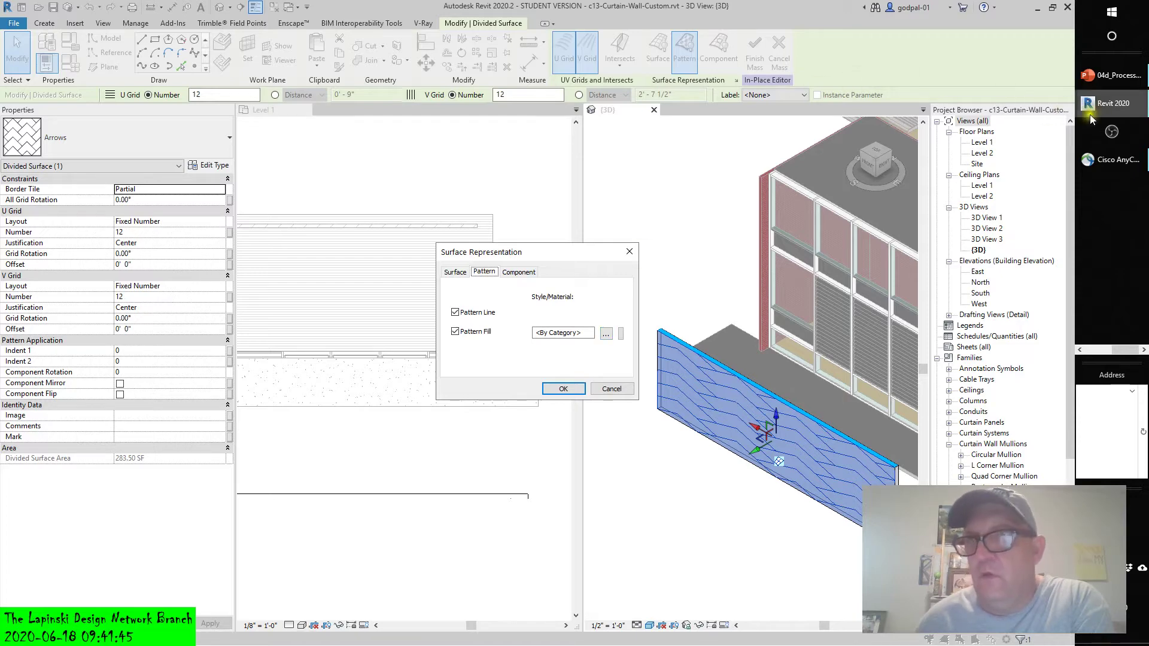
# Step: Bring the Enscape window forward to view the live render of the curtain wall mockups
pyautogui.moveTo(1100, 109)
pyautogui.click(997, 157)
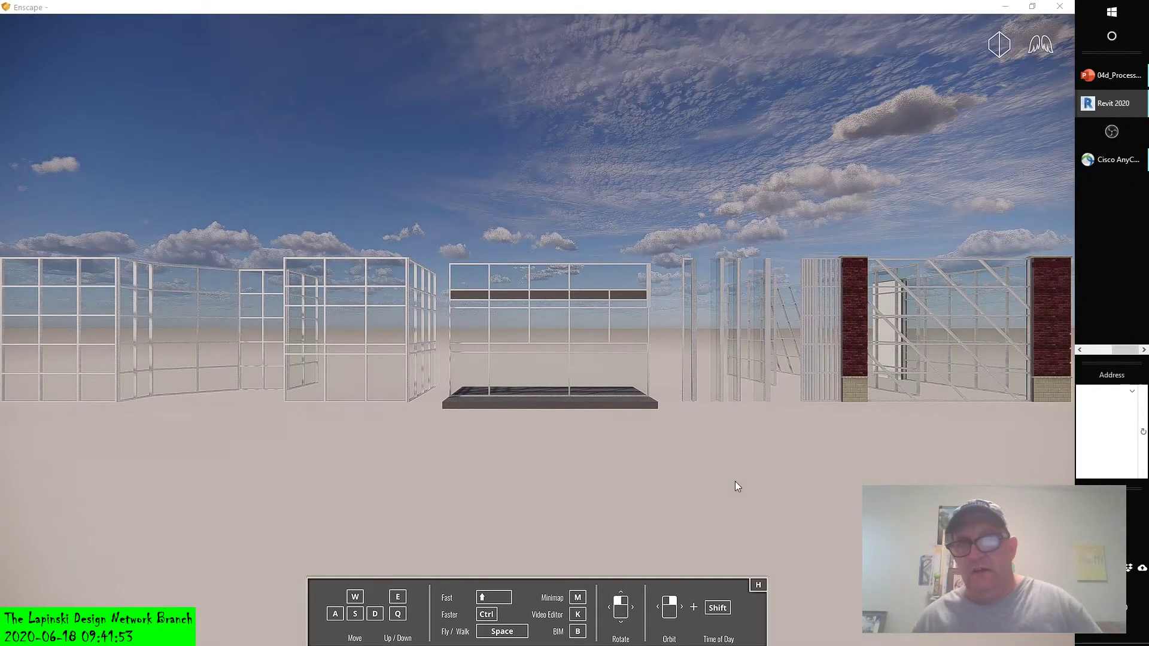
pyautogui.click(735, 481)
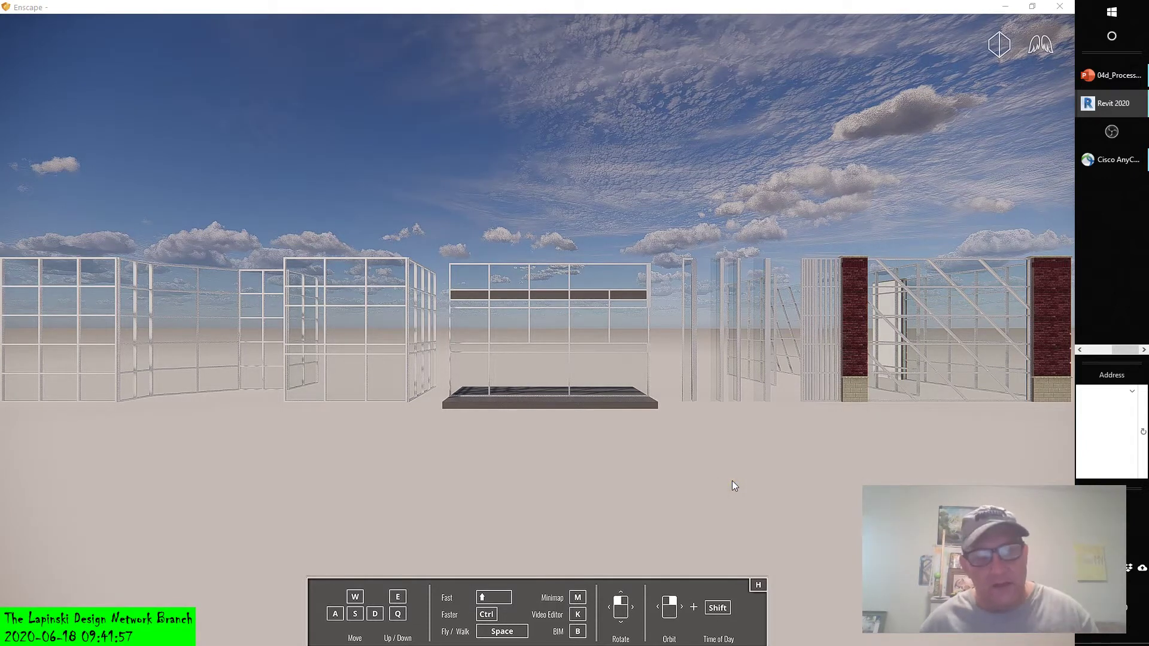
pyautogui.click(728, 481)
pyautogui.click(728, 477)
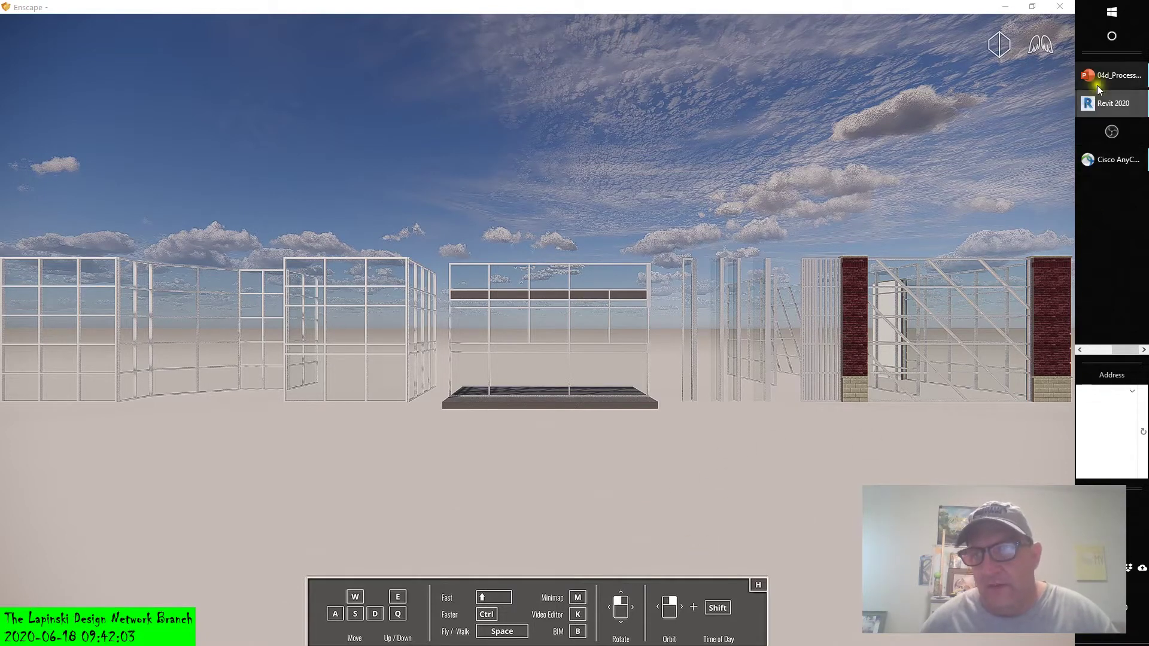
# Step: Return to Revit and compare the Surface Representation dialog's surface and Pattern settings
pyautogui.moveTo(1101, 104)
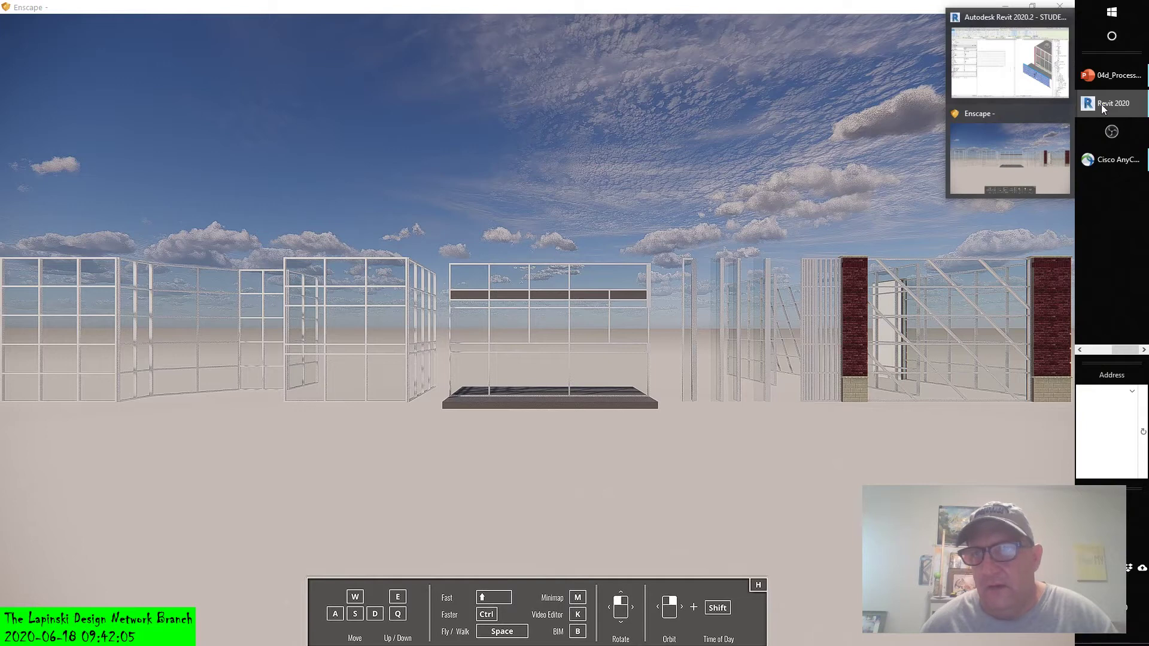
pyautogui.click(1043, 75)
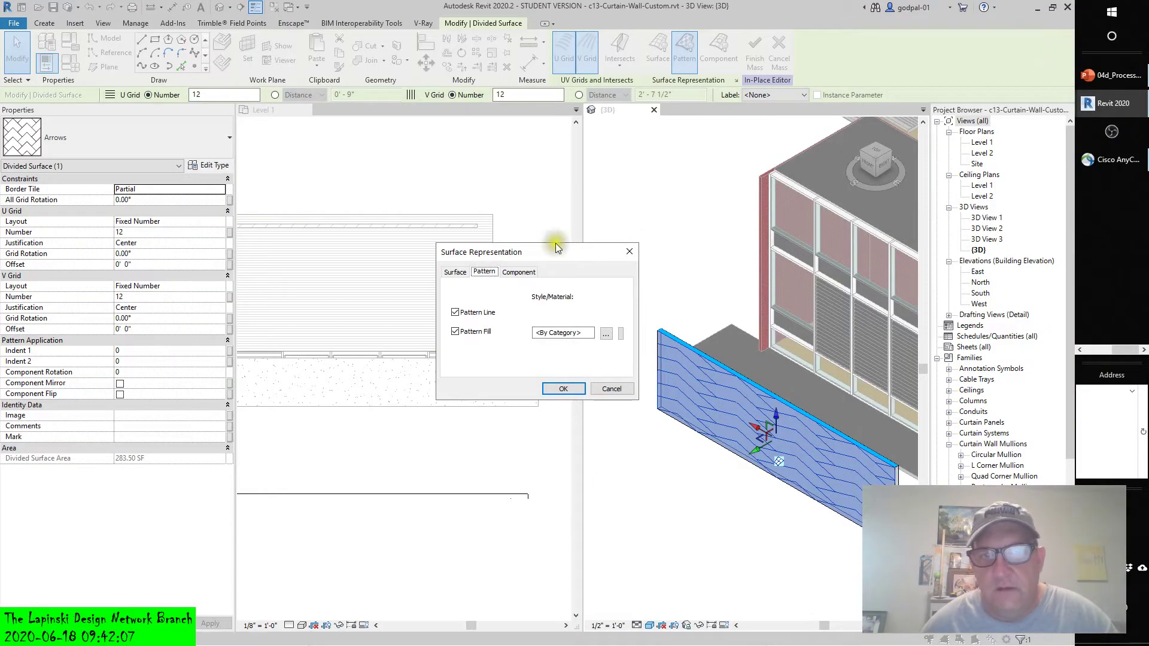
pyautogui.click(518, 274)
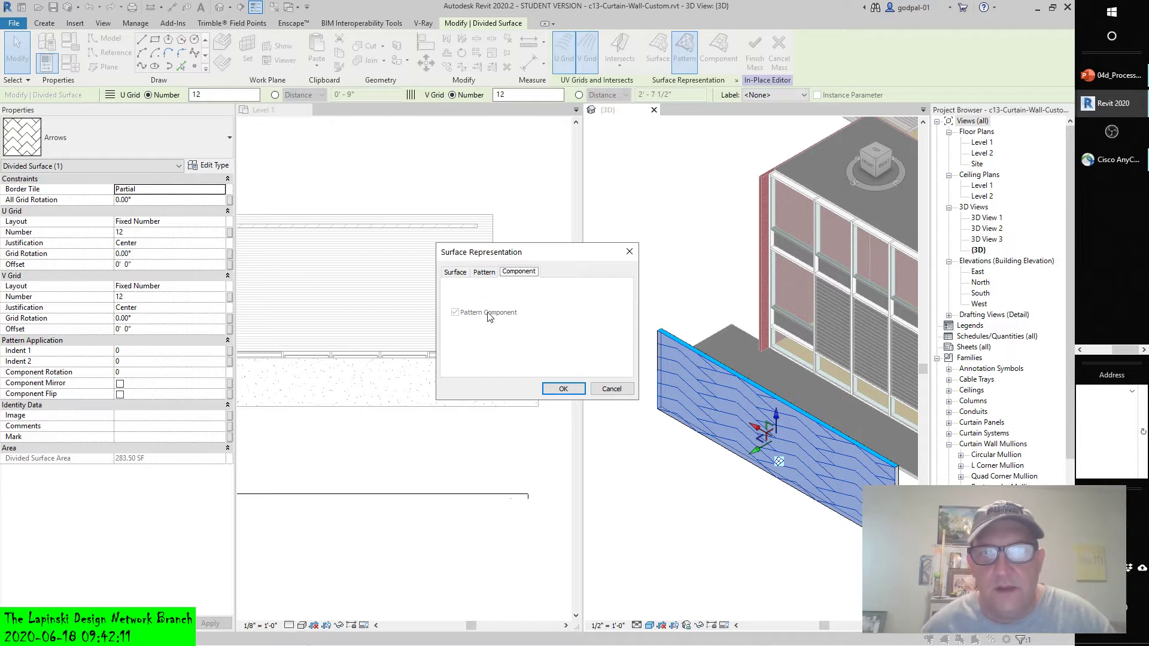
pyautogui.click(482, 273)
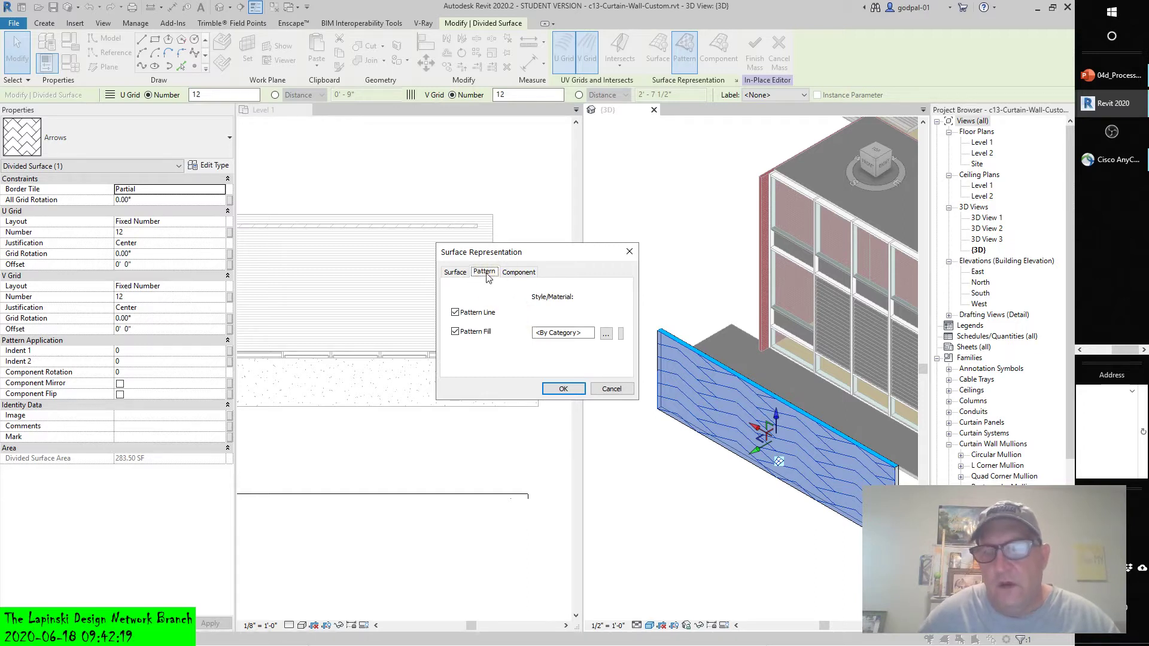
pyautogui.click(456, 272)
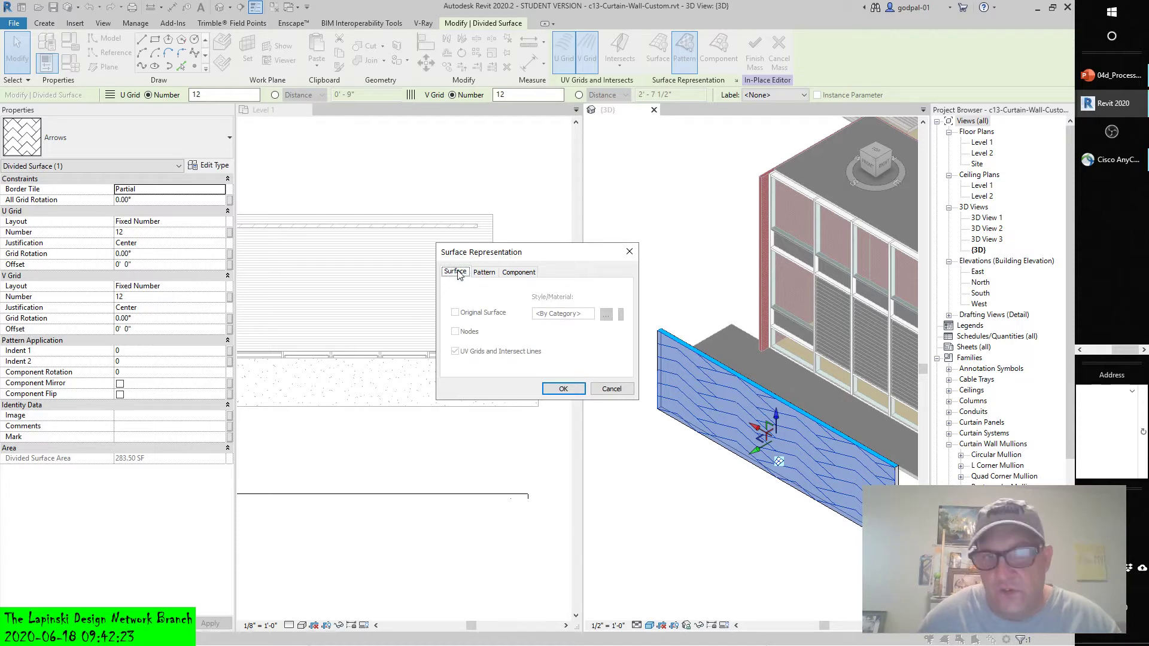
pyautogui.click(487, 273)
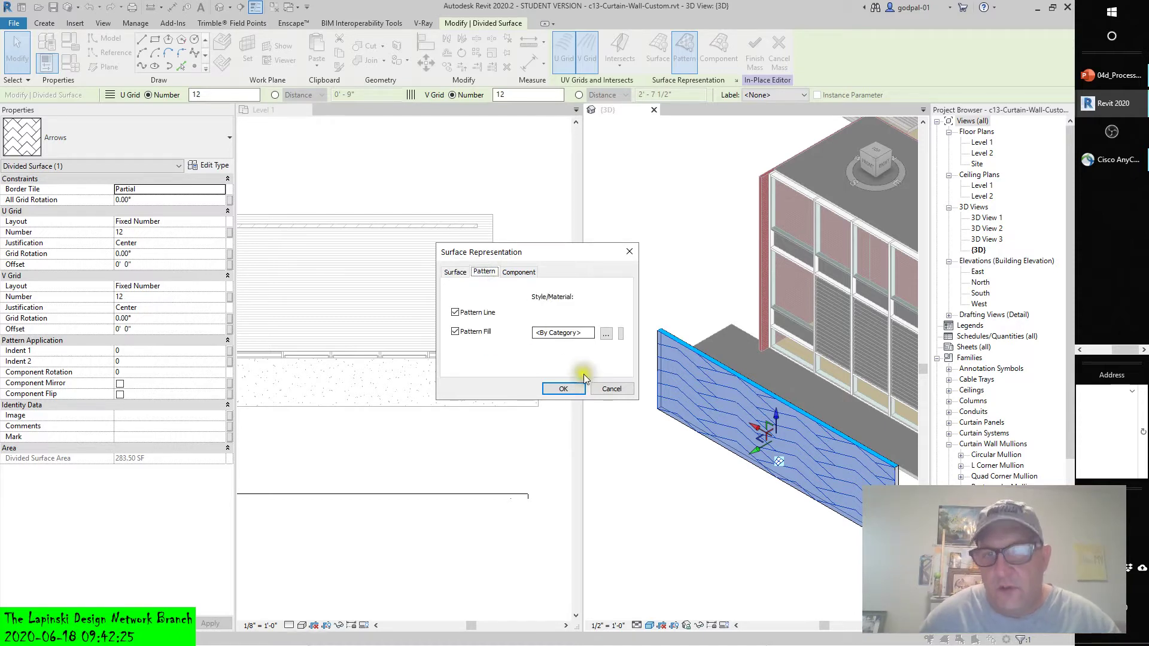
# Step: Open Associate Family Parameter for the Pattern Fill material, then dismiss it
pyautogui.click(621, 335)
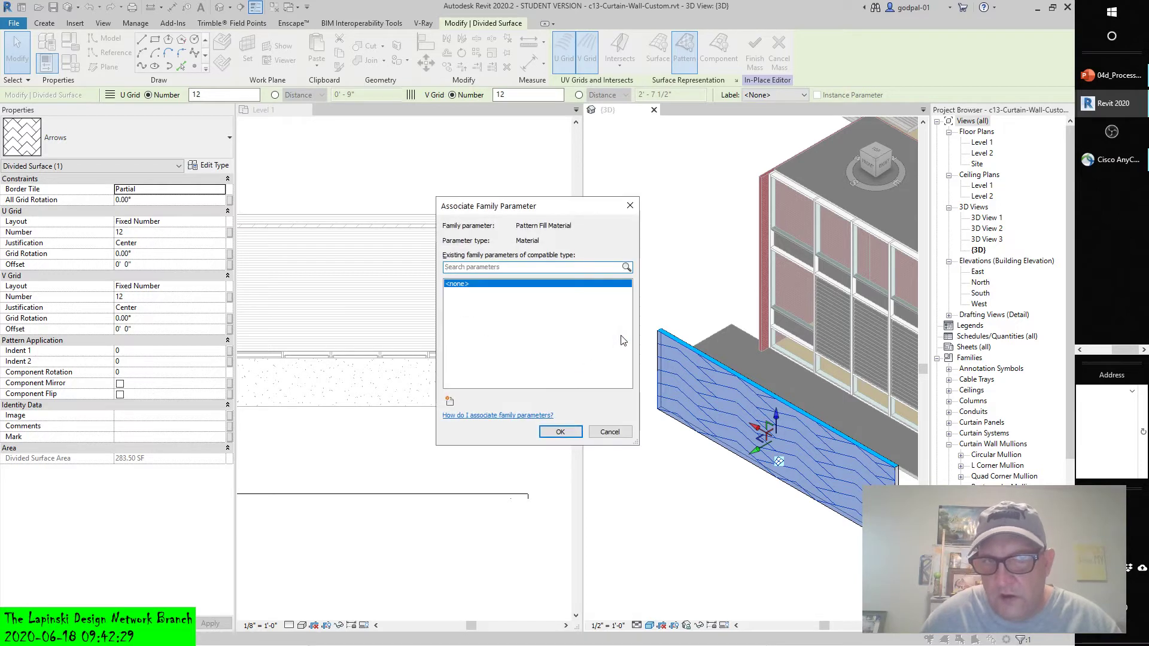
pyautogui.click(505, 245)
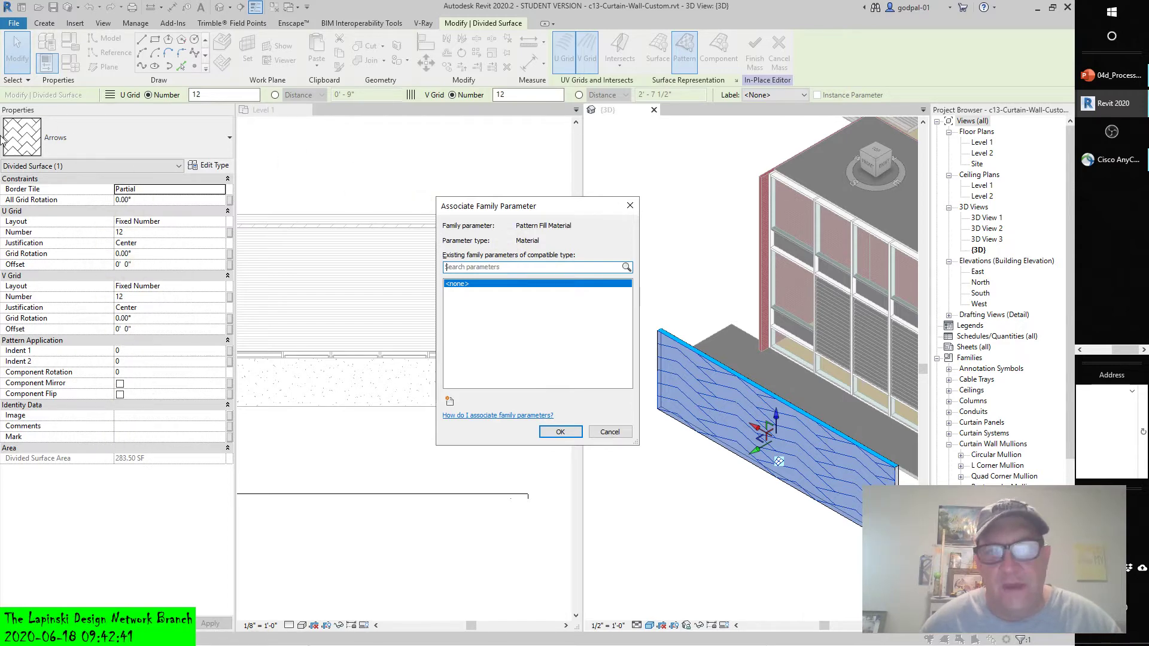
pyautogui.click(454, 348)
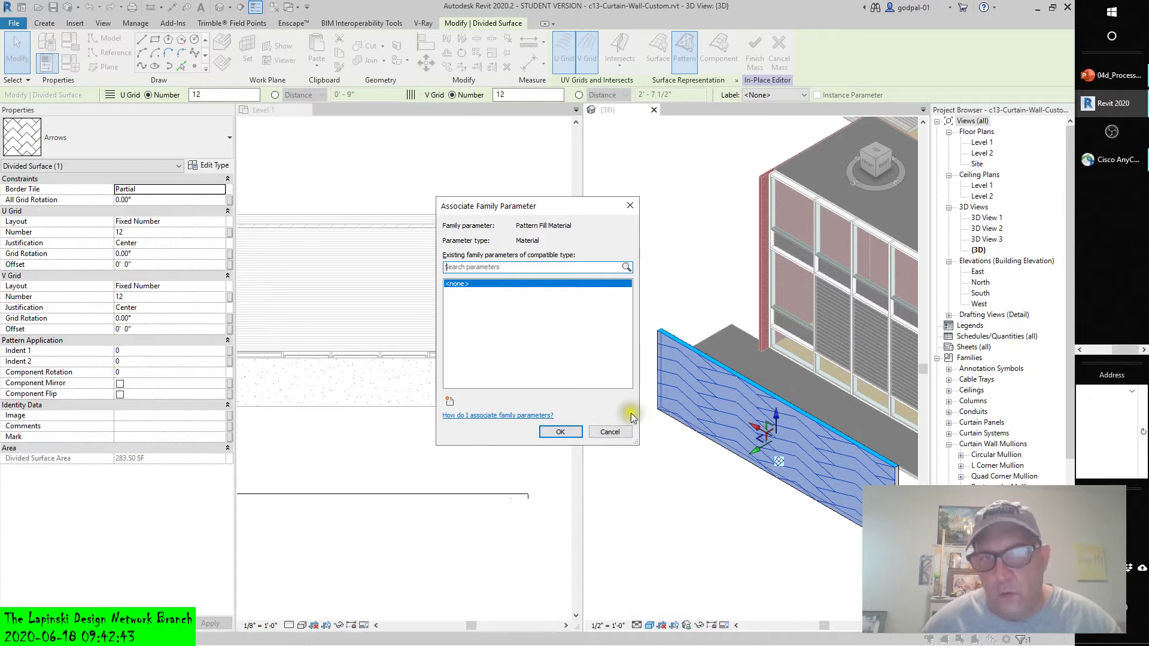
pyautogui.click(563, 432)
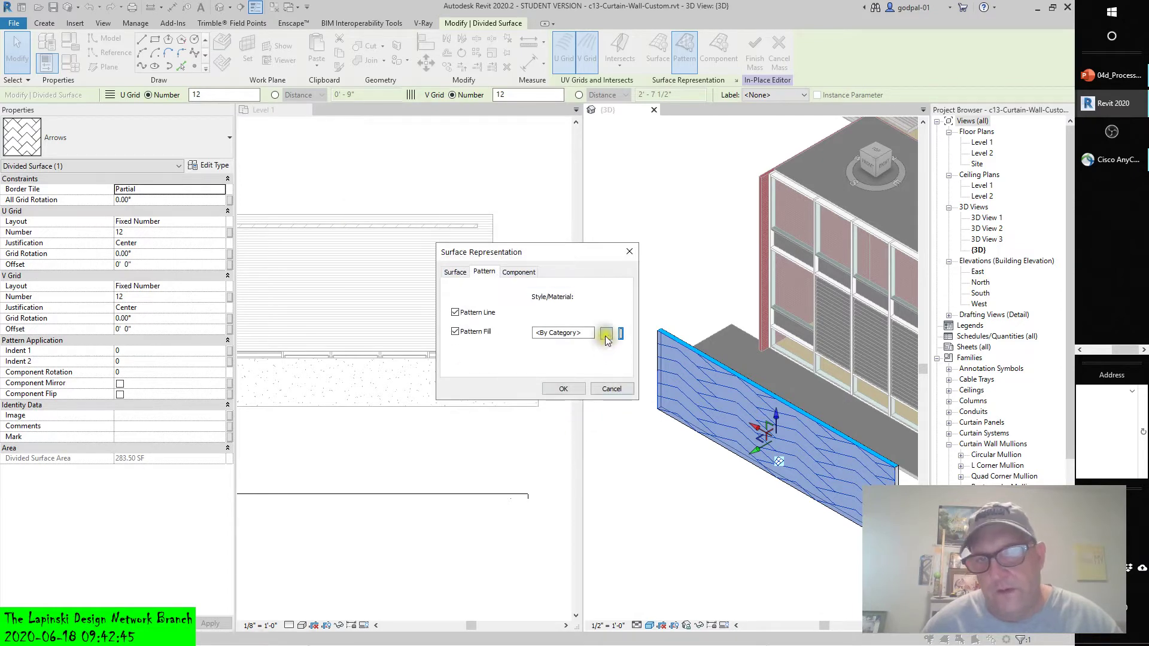
# Step: Leave the pattern fill material unchanged, keep the Arrows surface representation, and finish Mass 1
pyautogui.click(605, 335)
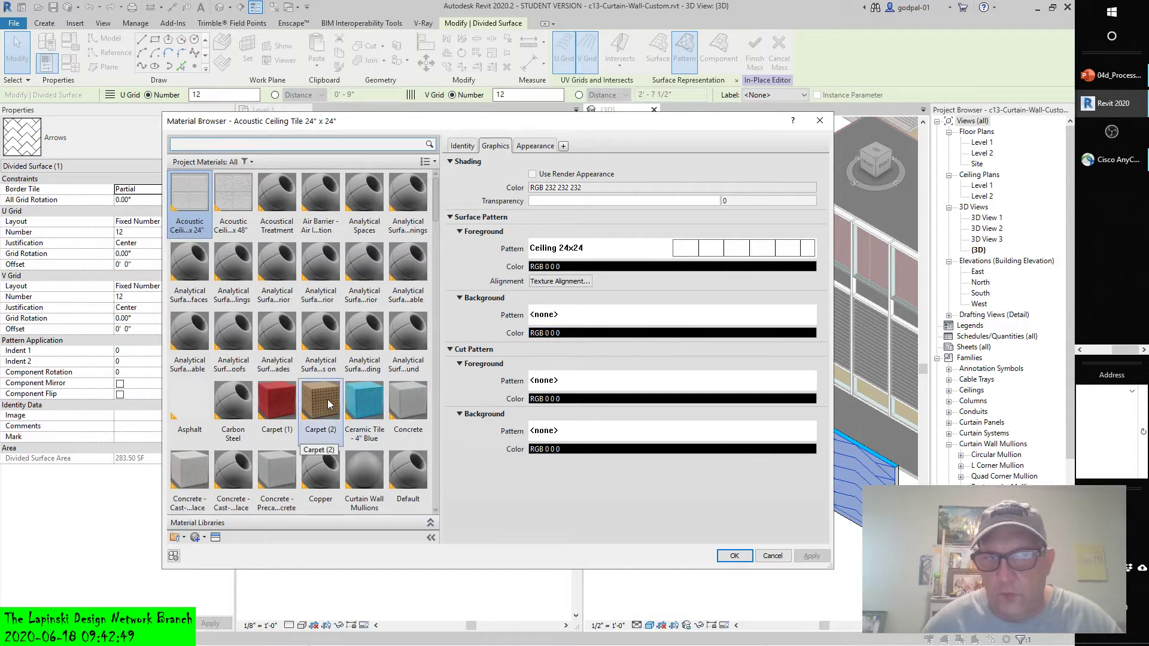
pyautogui.scroll(-5, 328, 400)
pyautogui.scroll(-4, 327, 400)
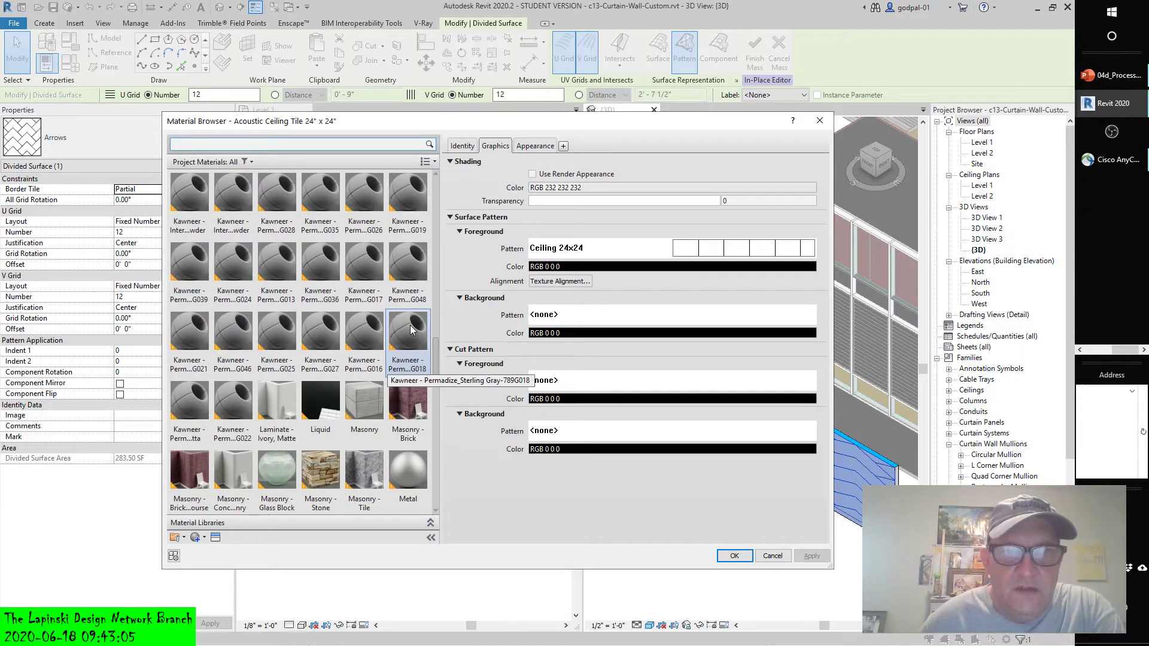
pyautogui.scroll(-5, 411, 325)
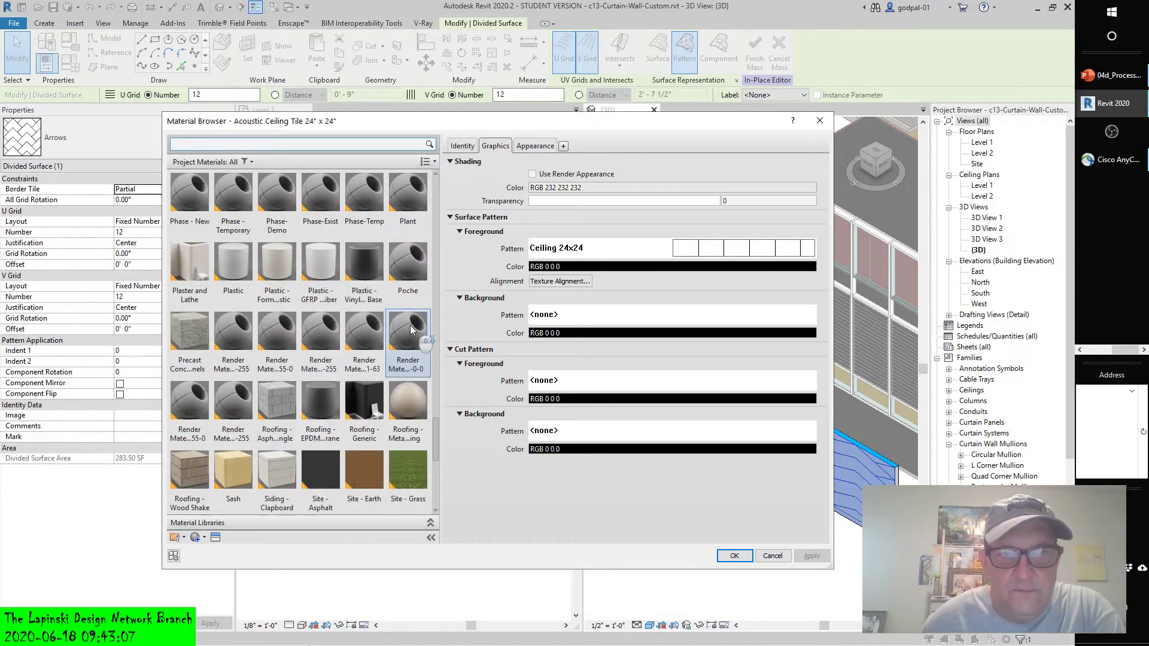
pyautogui.scroll(-5, 410, 325)
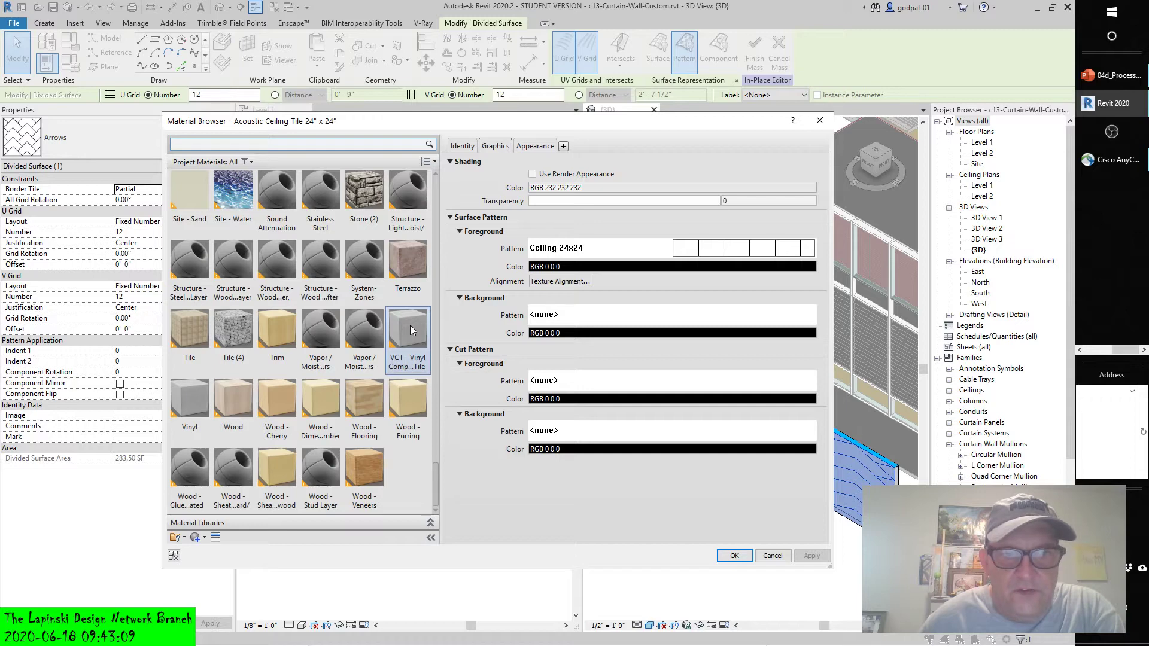
pyautogui.scroll(5, 407, 361)
pyautogui.scroll(-5, 407, 367)
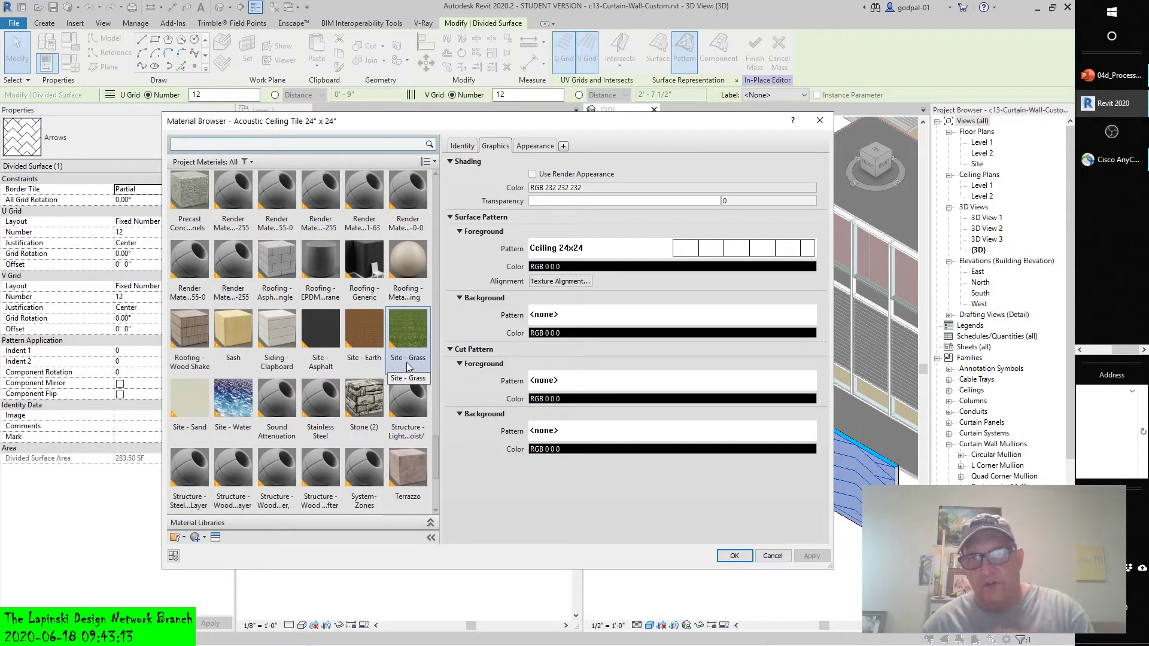
pyautogui.click(772, 556)
pyautogui.click(571, 388)
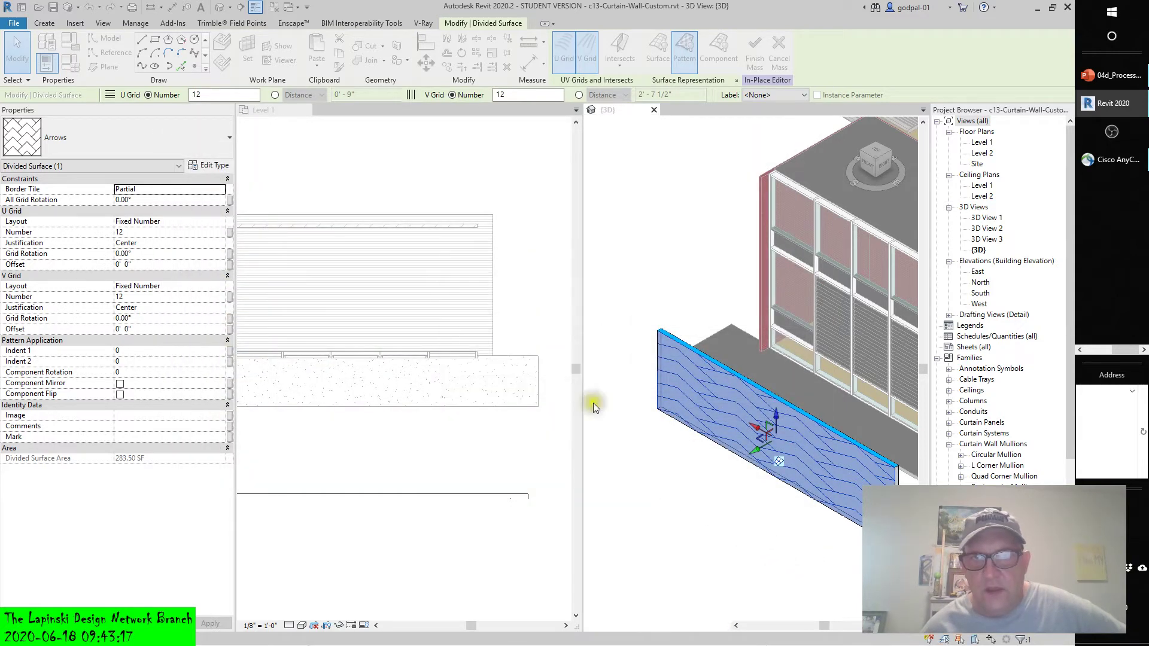
pyautogui.click(754, 54)
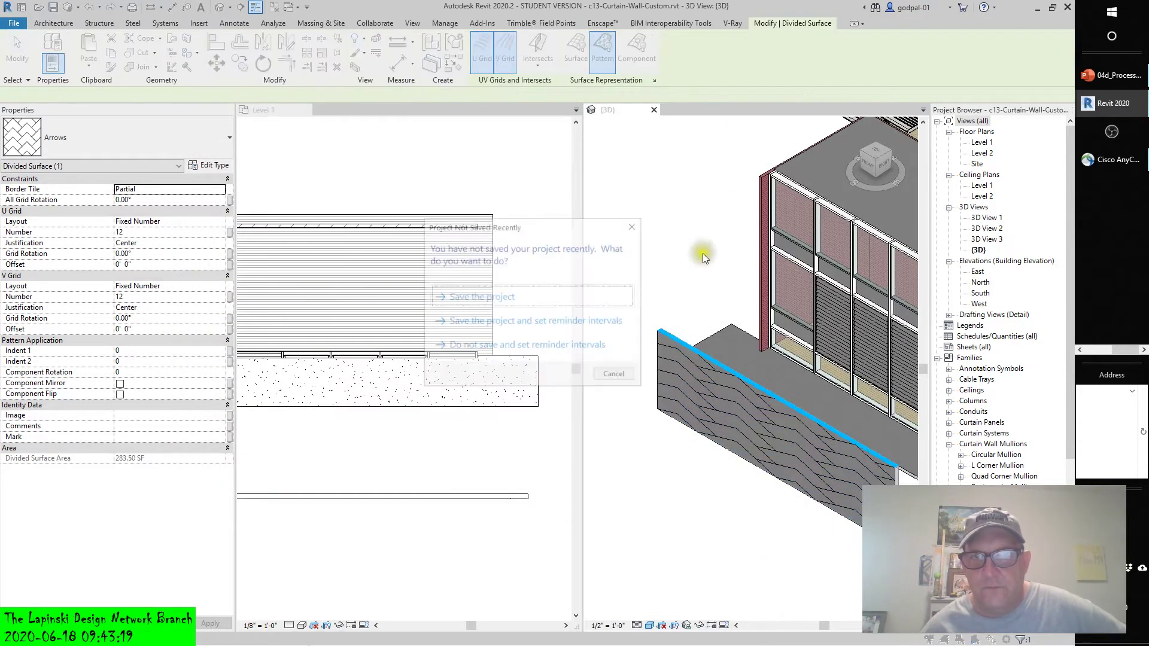
# Step: Dismiss the save reminder without saving and shorten the mass wall from its left end
pyautogui.click(613, 373)
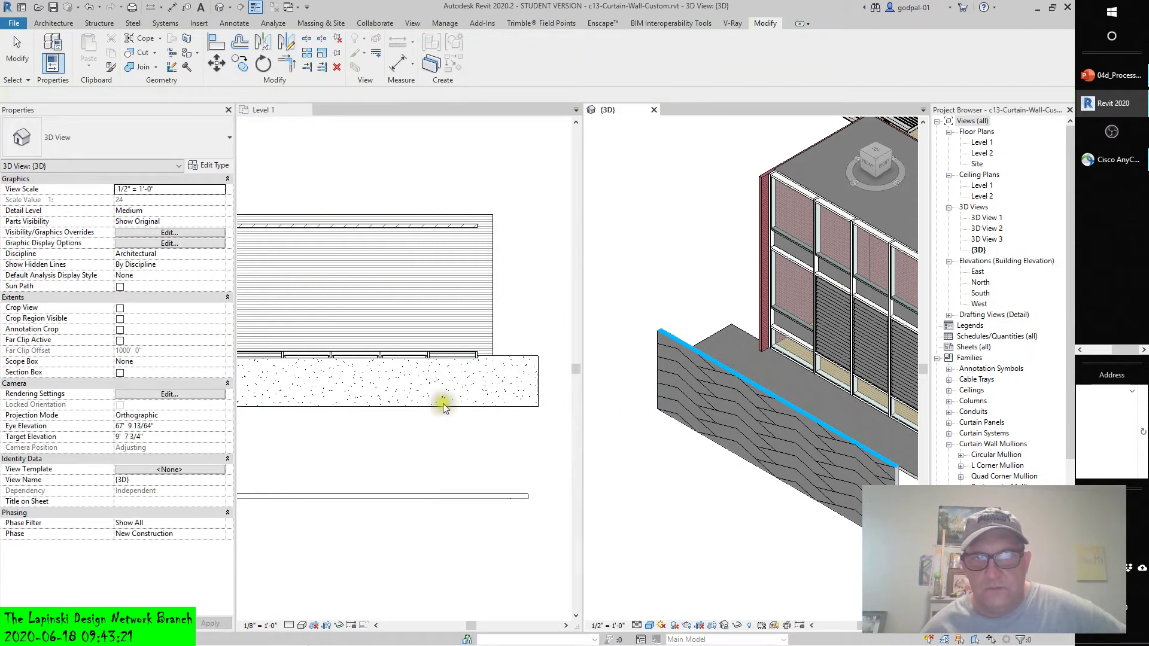
pyautogui.scroll(-5, 442, 403)
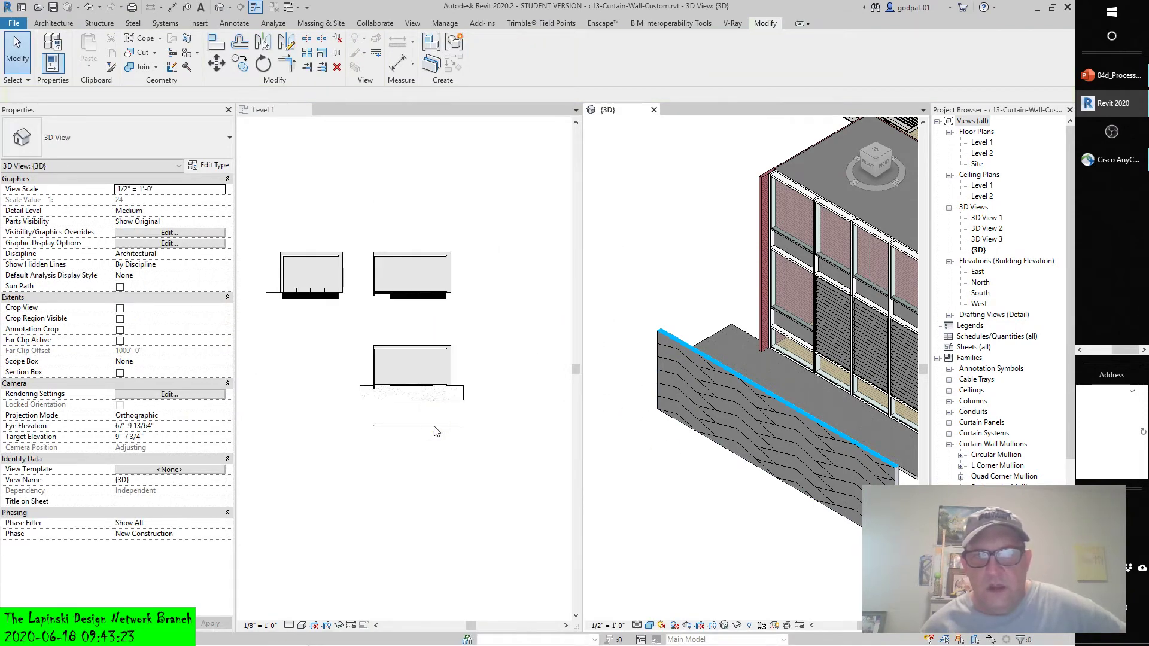
pyautogui.click(662, 330)
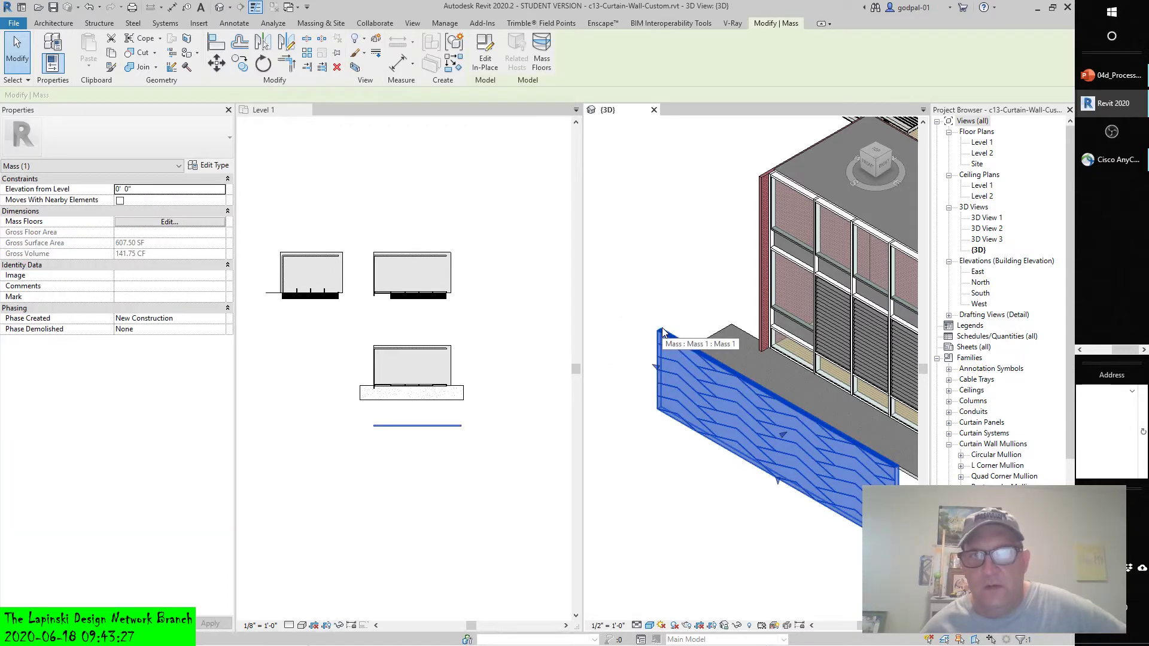
pyautogui.click(656, 371)
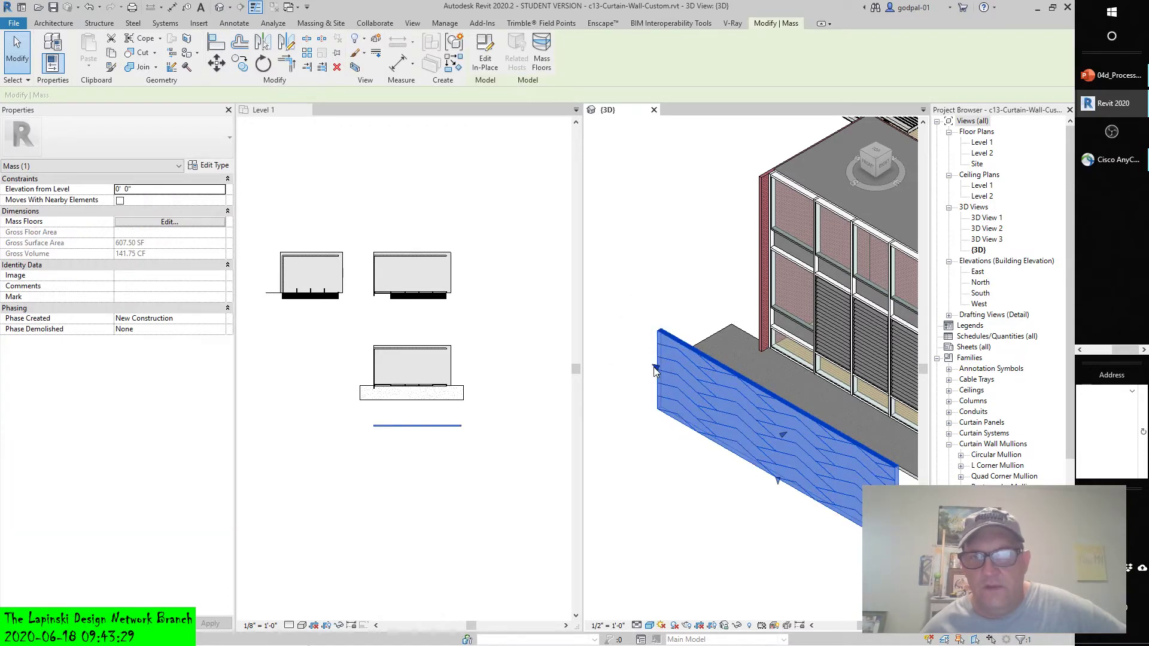
pyautogui.moveTo(656, 371); pyautogui.dragTo(716, 401)
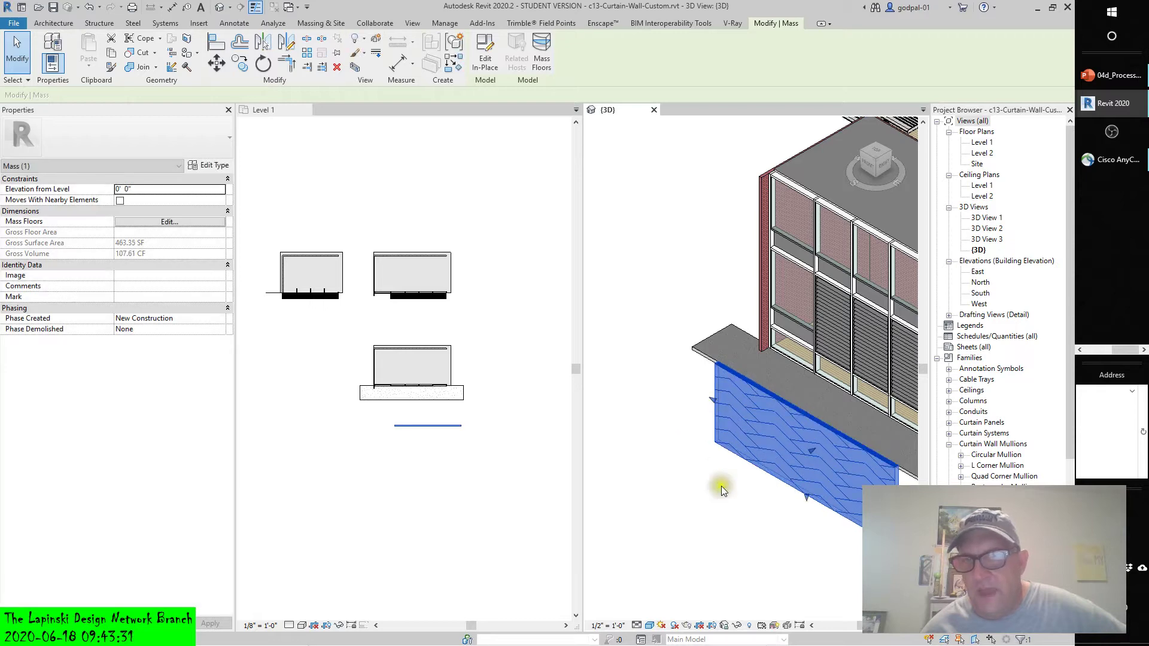
# Step: Drag the wall's end back out so it reaches further left, giving 633.10 SF surface
pyautogui.click(721, 489)
pyautogui.click(838, 490)
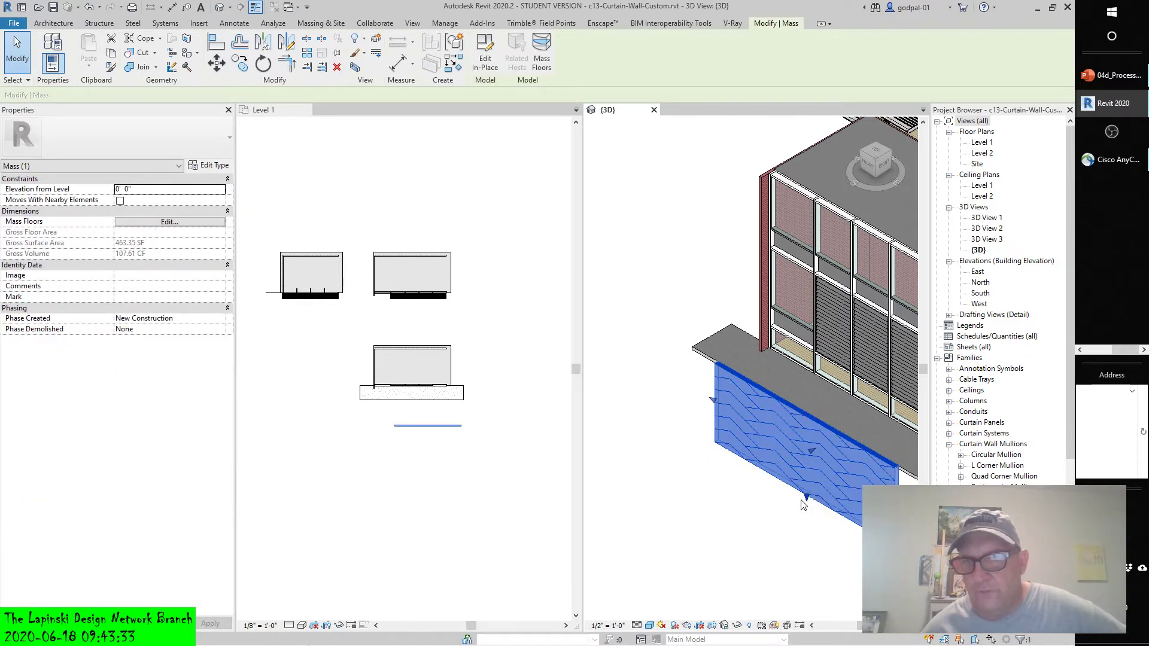
pyautogui.click(761, 494)
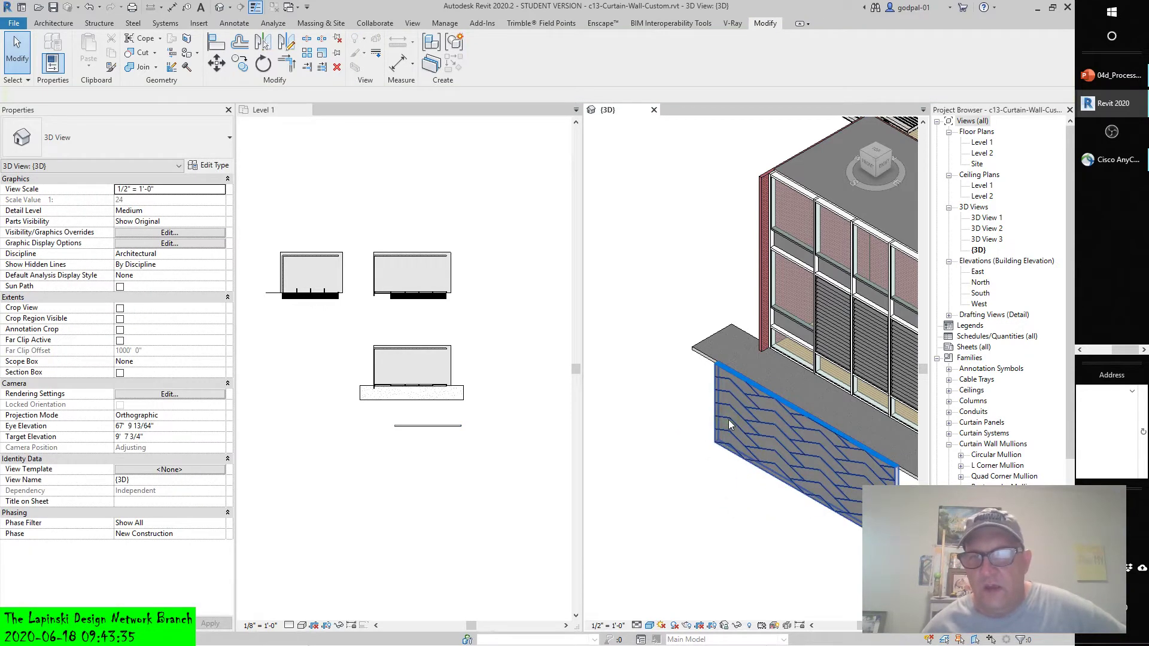
pyautogui.click(714, 413)
pyautogui.moveTo(712, 400); pyautogui.dragTo(645, 372)
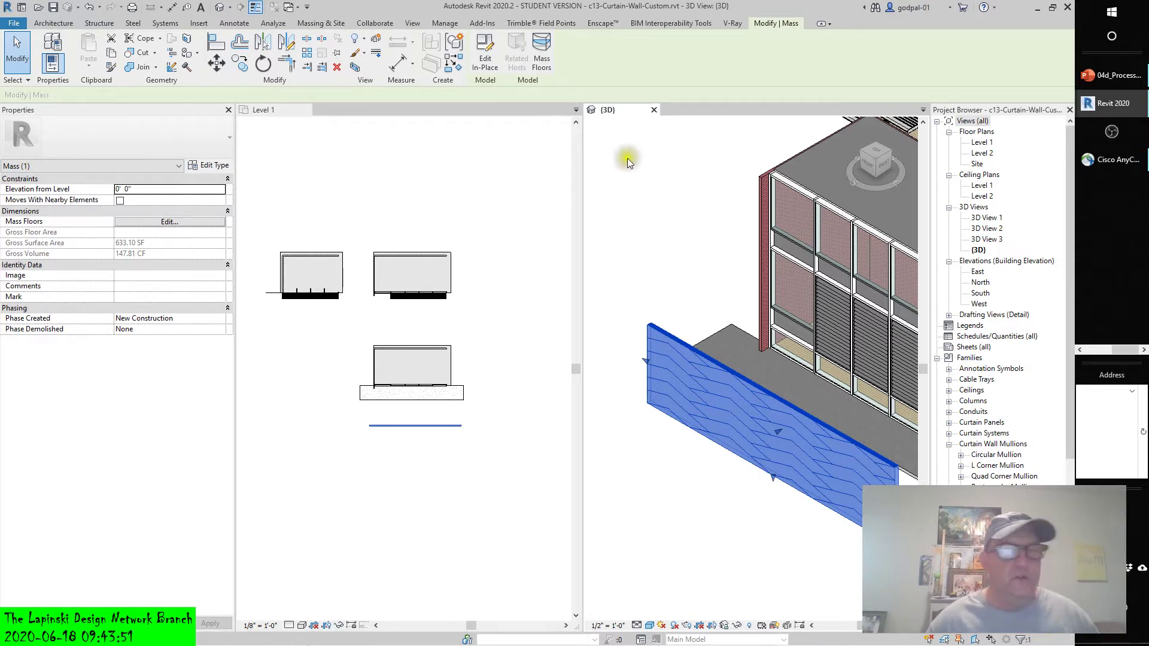
pyautogui.click(661, 275)
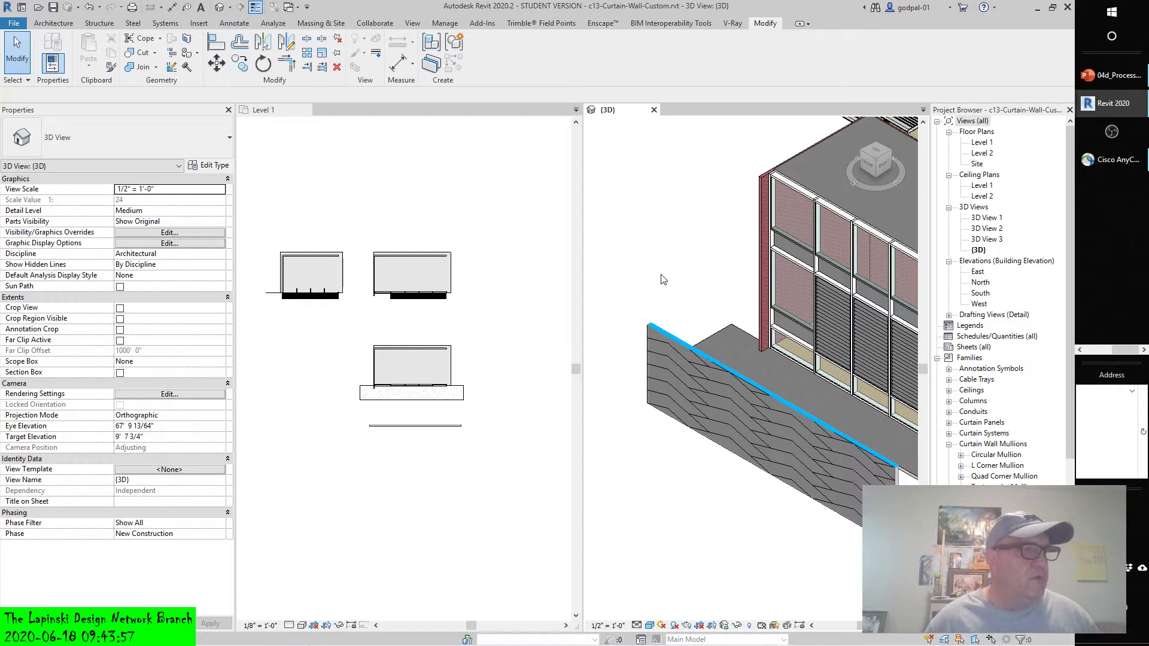
# Step: Begin a new family from a template, then dismiss the family template dialog
pyautogui.click(16, 24)
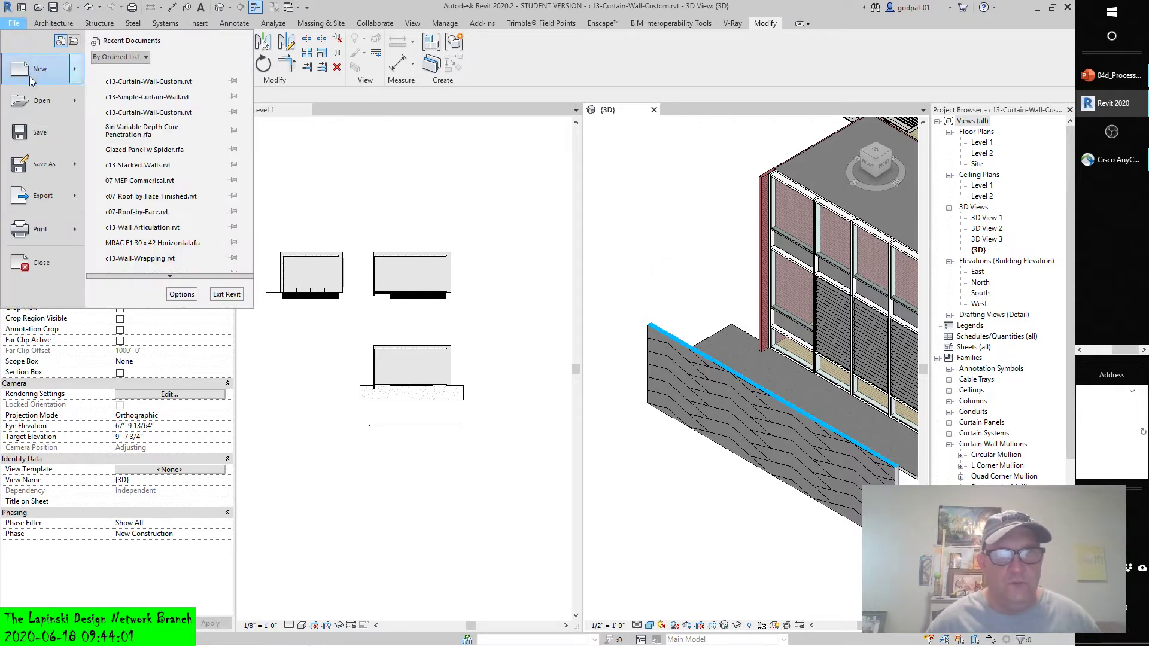
pyautogui.moveTo(54, 69)
pyautogui.click(117, 103)
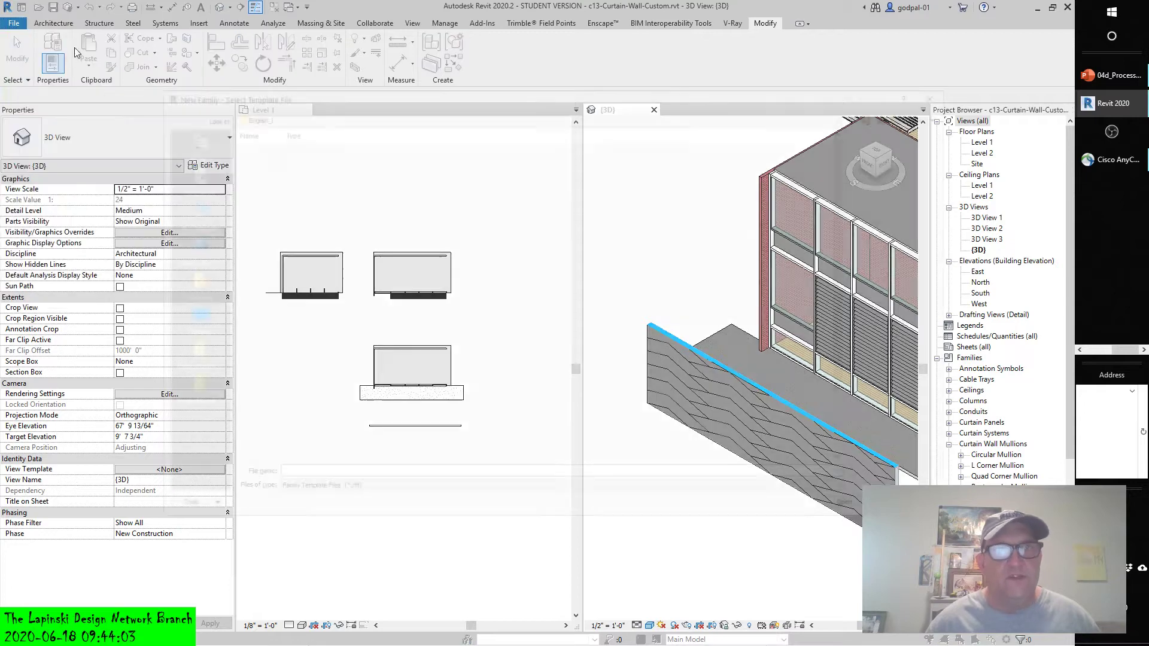
pyautogui.press('Escape')
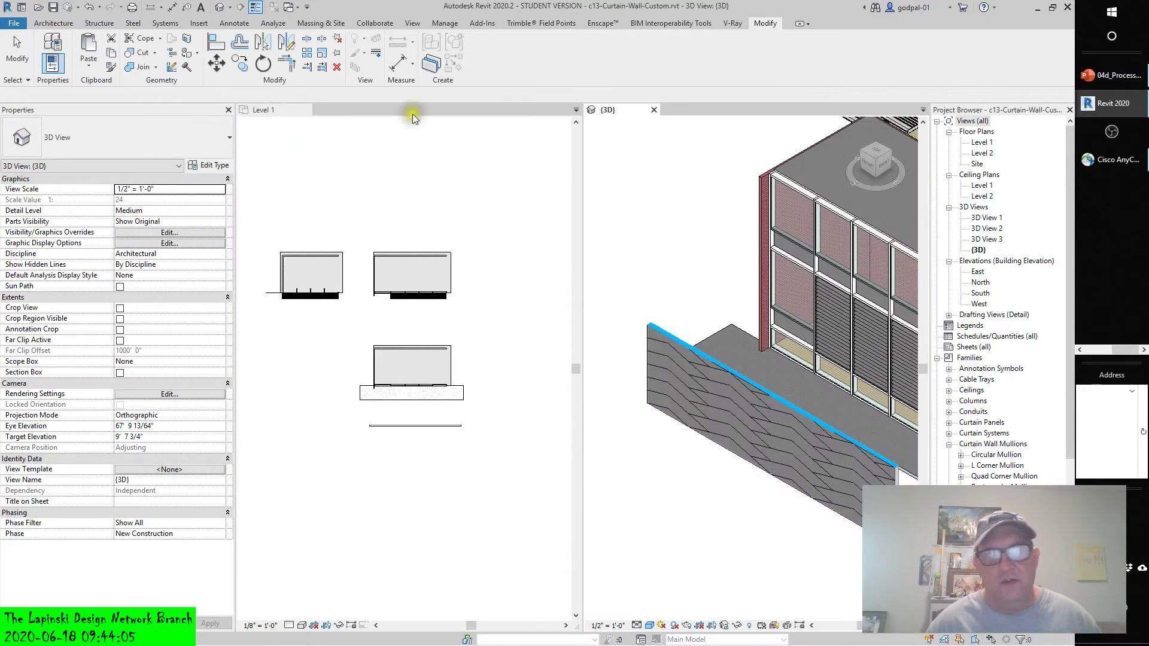
# Step: Create a new conceptual mass family, Family88, from the Mass.rft template
pyautogui.click(17, 24)
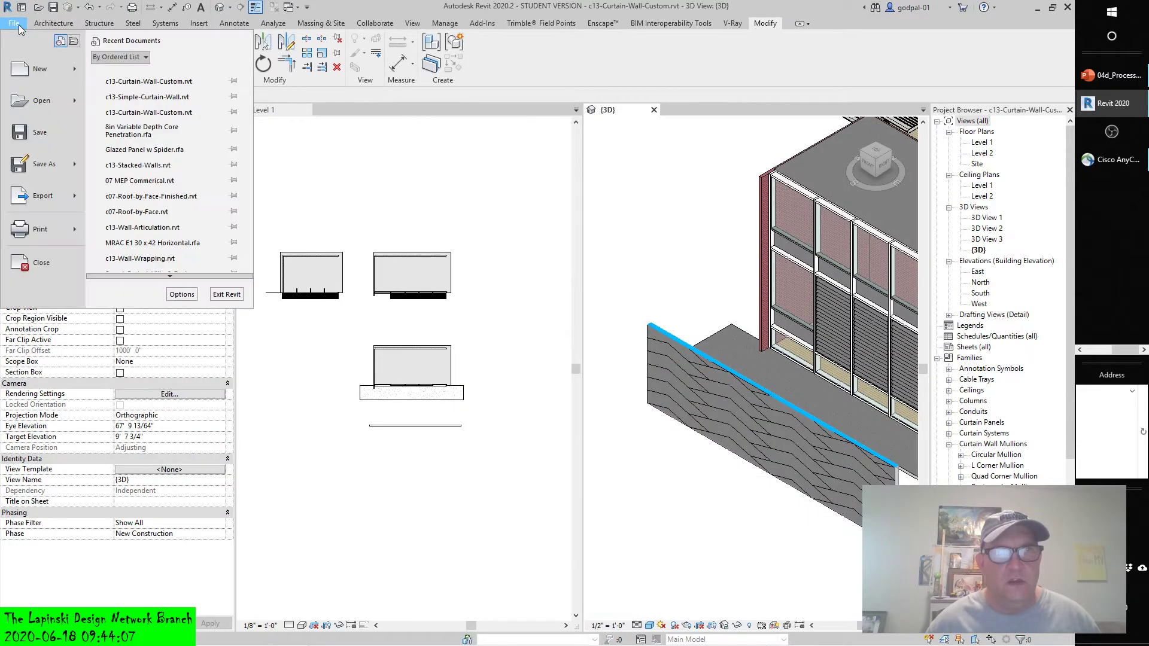
pyautogui.moveTo(42, 68)
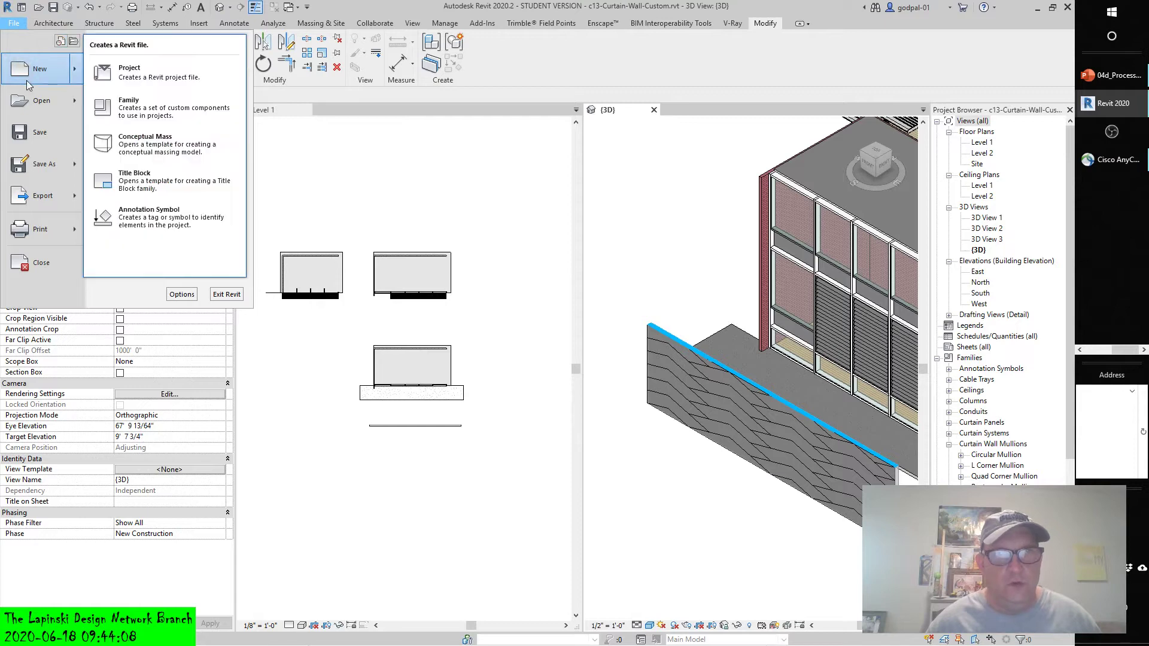
pyautogui.click(142, 150)
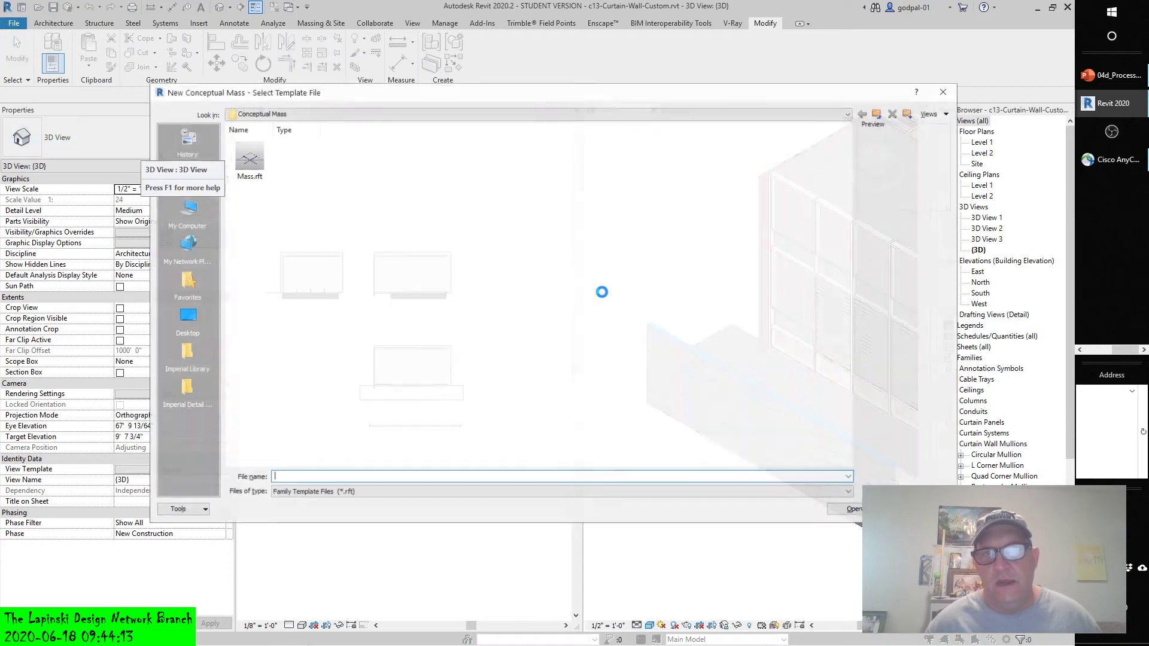
pyautogui.click(254, 160)
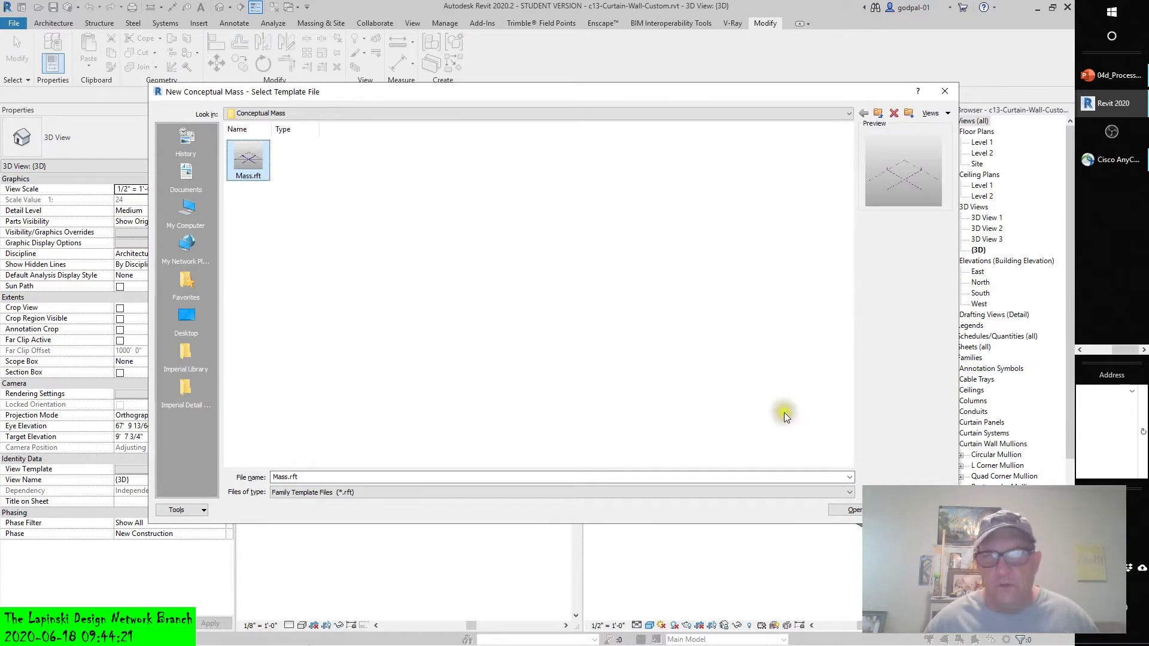
pyautogui.click(913, 510)
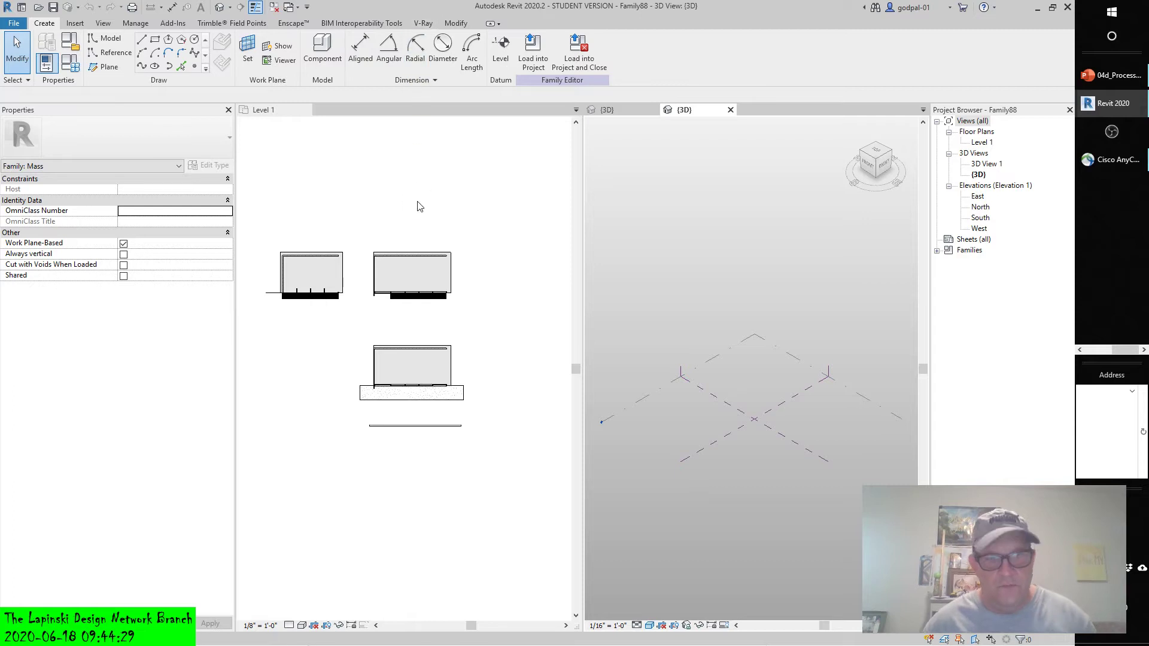
# Step: Toggle between the project's Level 1 plan and Family88's 3D view, then close Family88's {3D} view
pyautogui.press('alt')
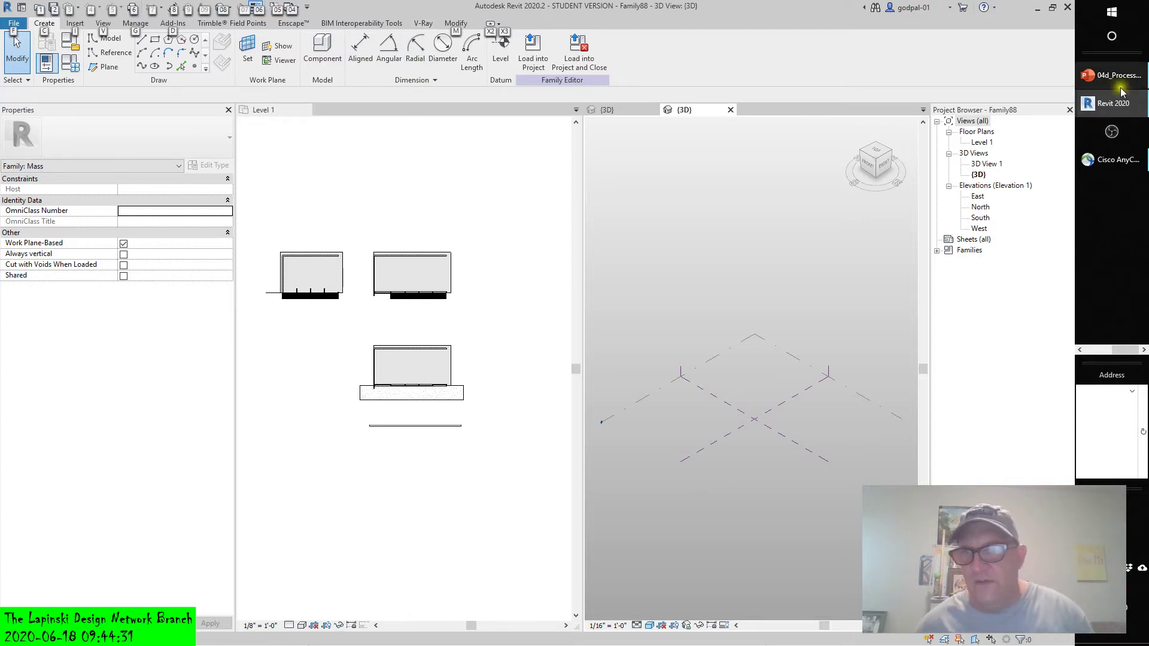
pyautogui.moveTo(1127, 103)
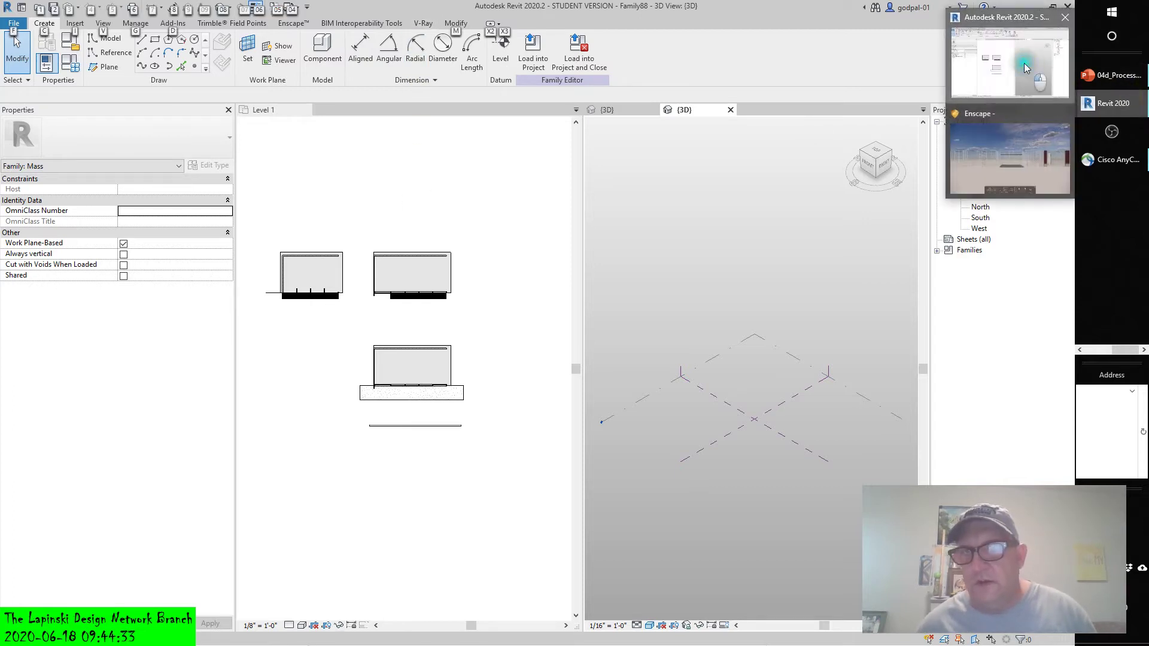
pyautogui.click(1013, 58)
pyautogui.click(278, 142)
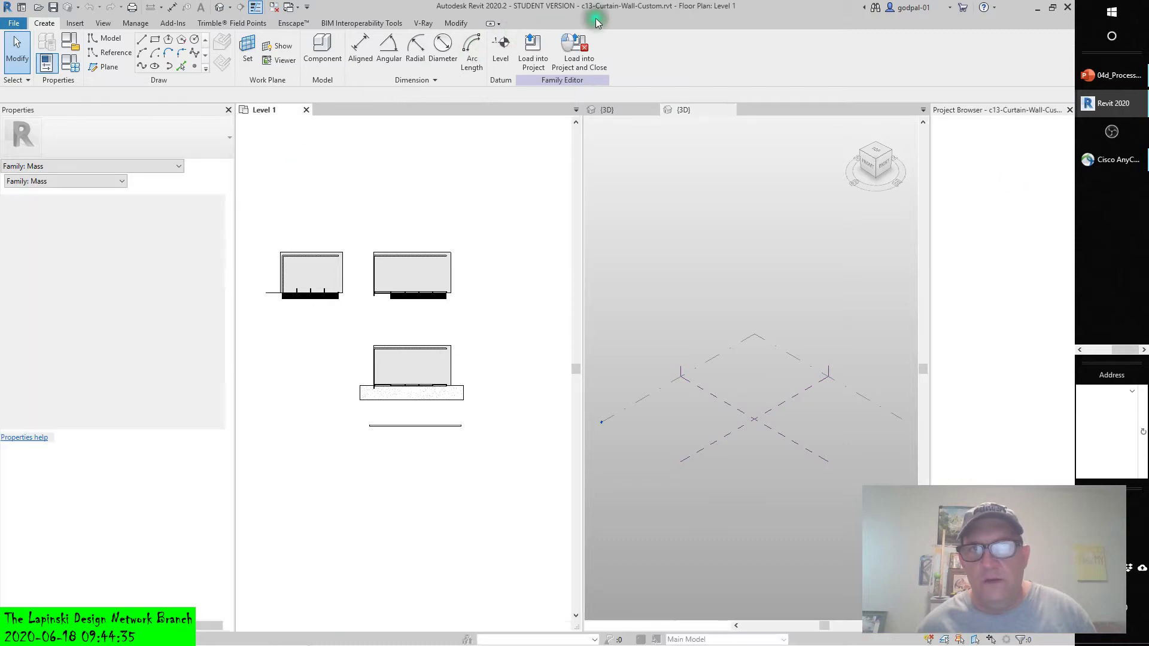
pyautogui.click(728, 192)
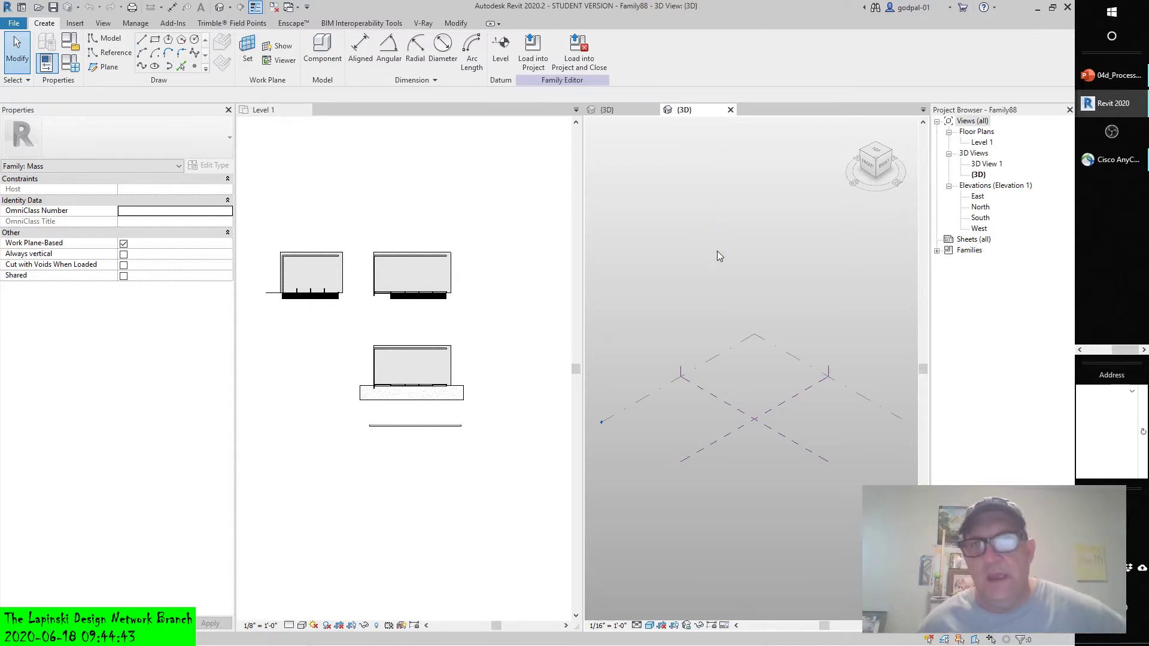
pyautogui.click(394, 200)
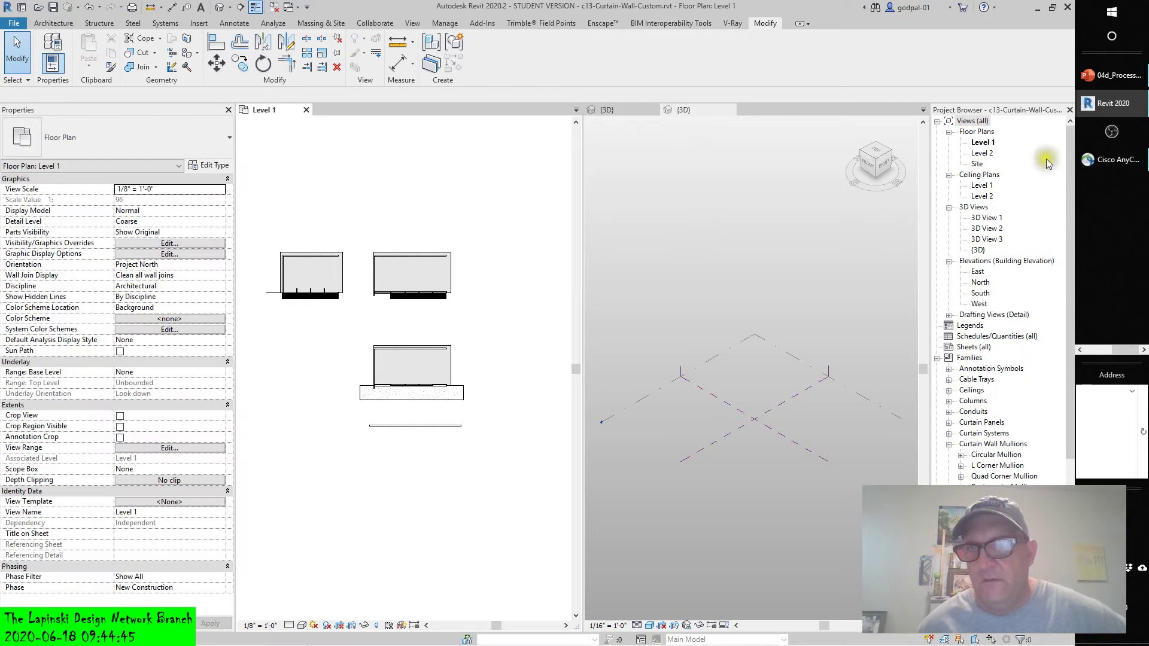
pyautogui.click(778, 223)
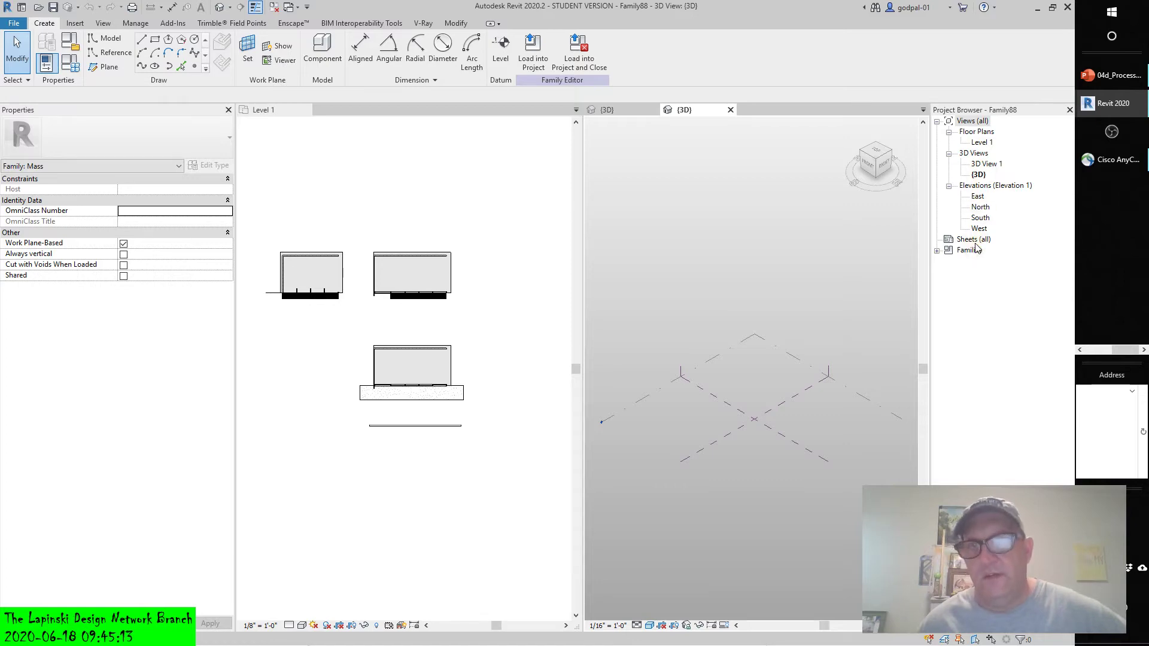
pyautogui.click(729, 111)
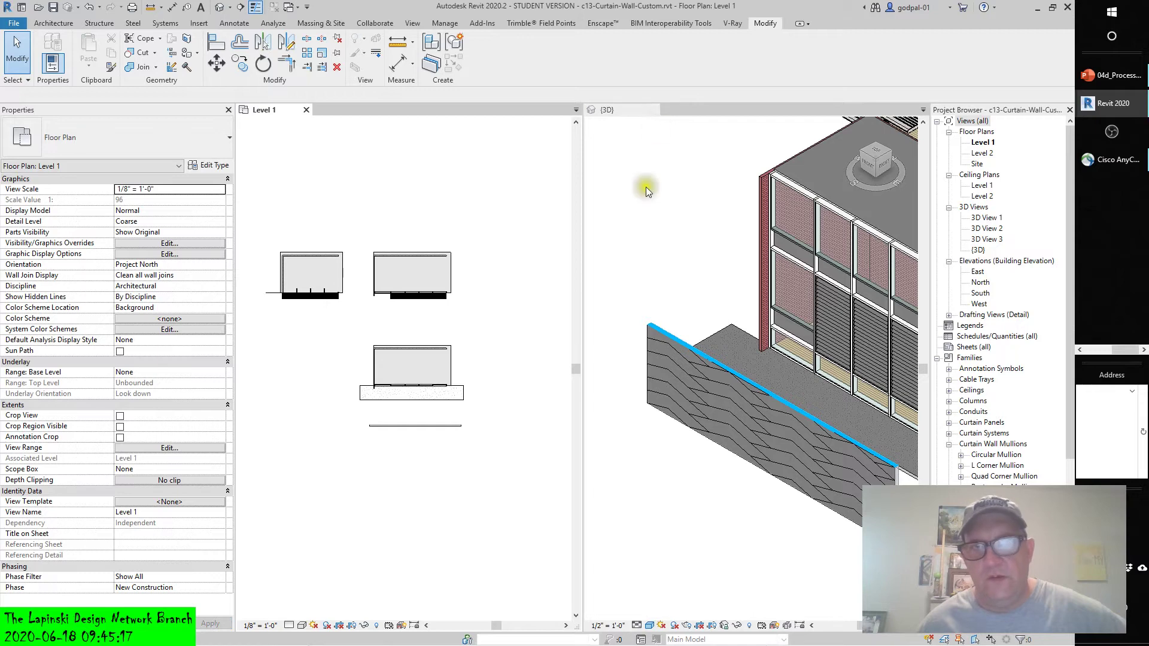
# Step: From the project's 3D view, begin a new family and preview the ceiling-based and adaptive Generic Model templates
pyautogui.click(646, 189)
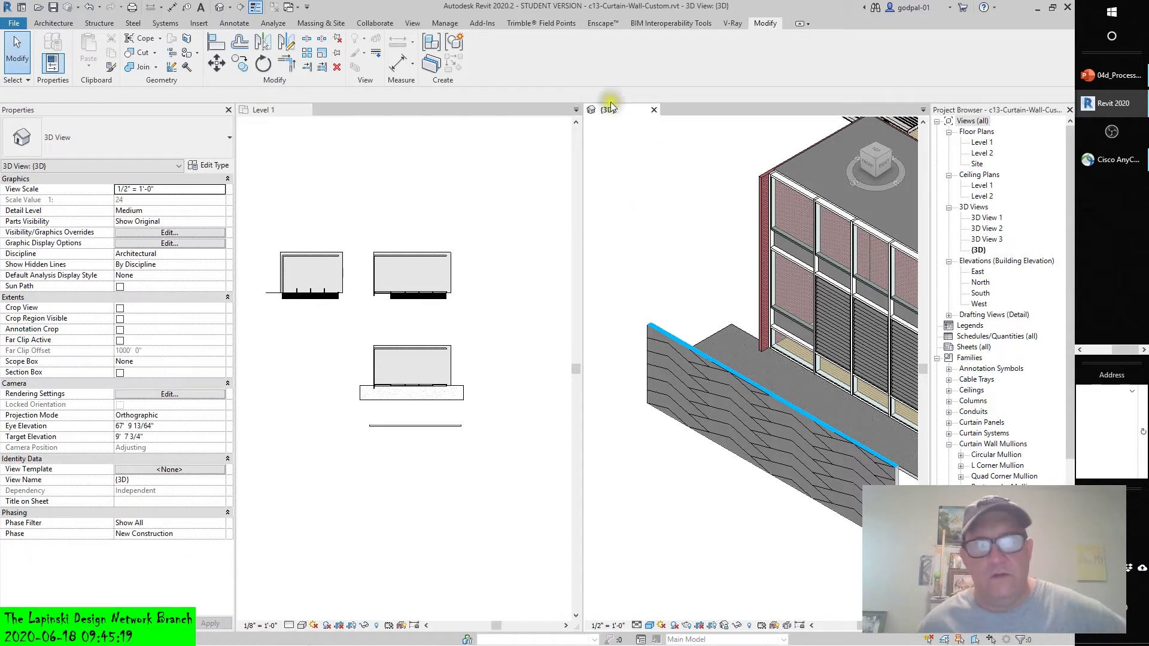
pyautogui.click(15, 25)
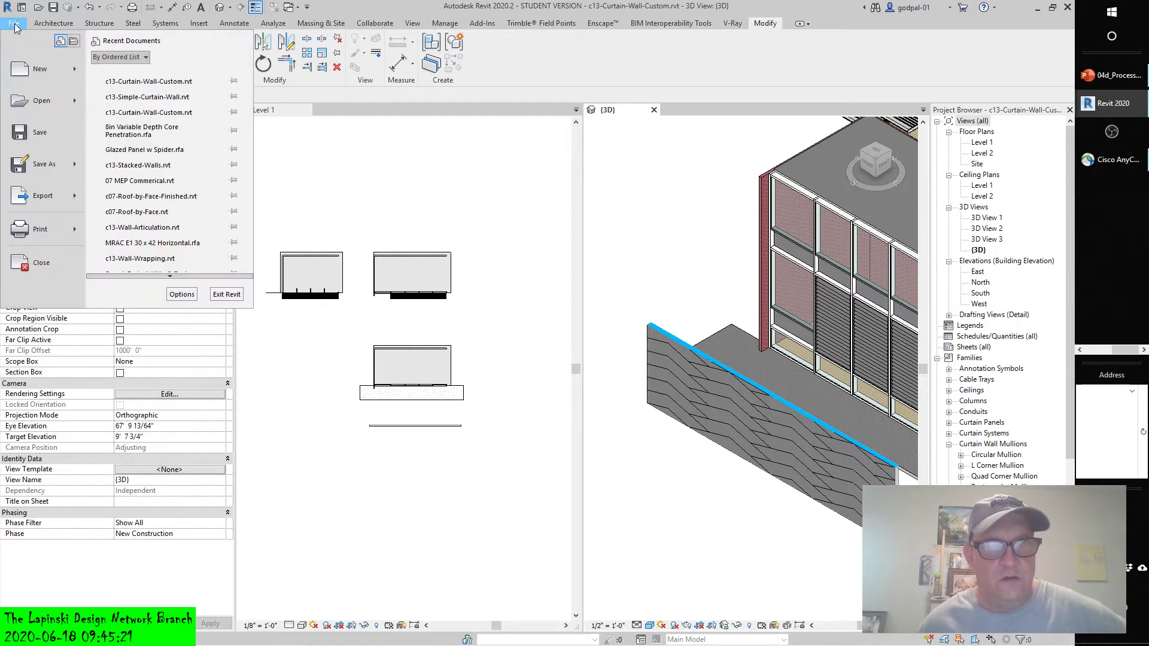
pyautogui.moveTo(32, 72)
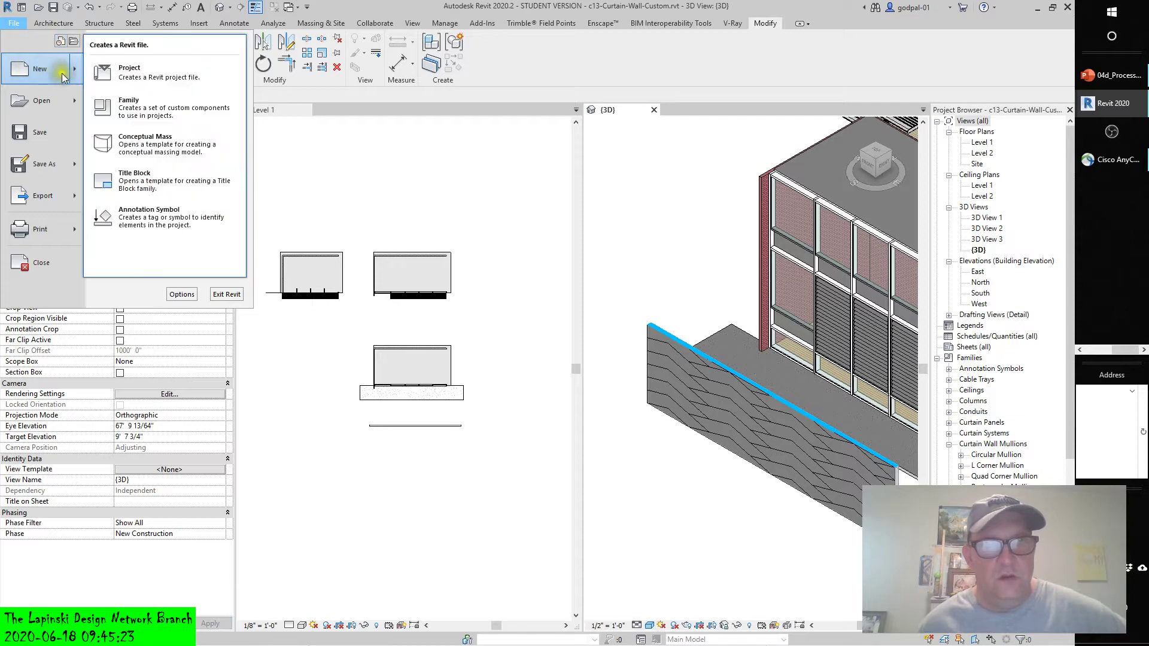
pyautogui.click(128, 106)
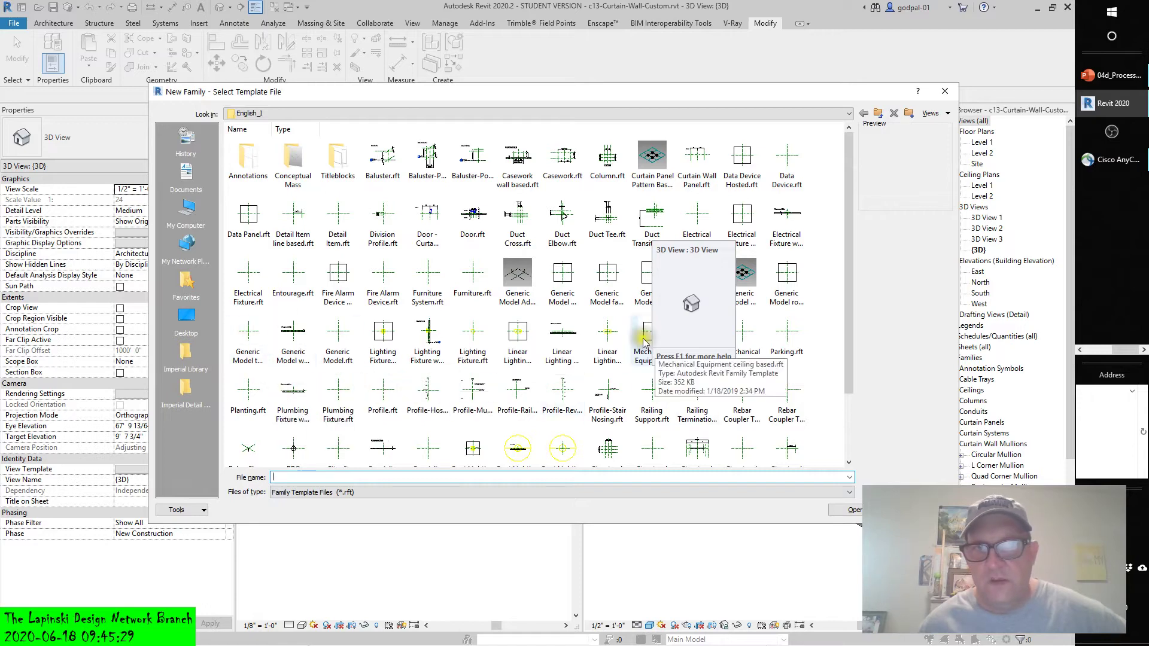
pyautogui.click(562, 281)
pyautogui.click(515, 278)
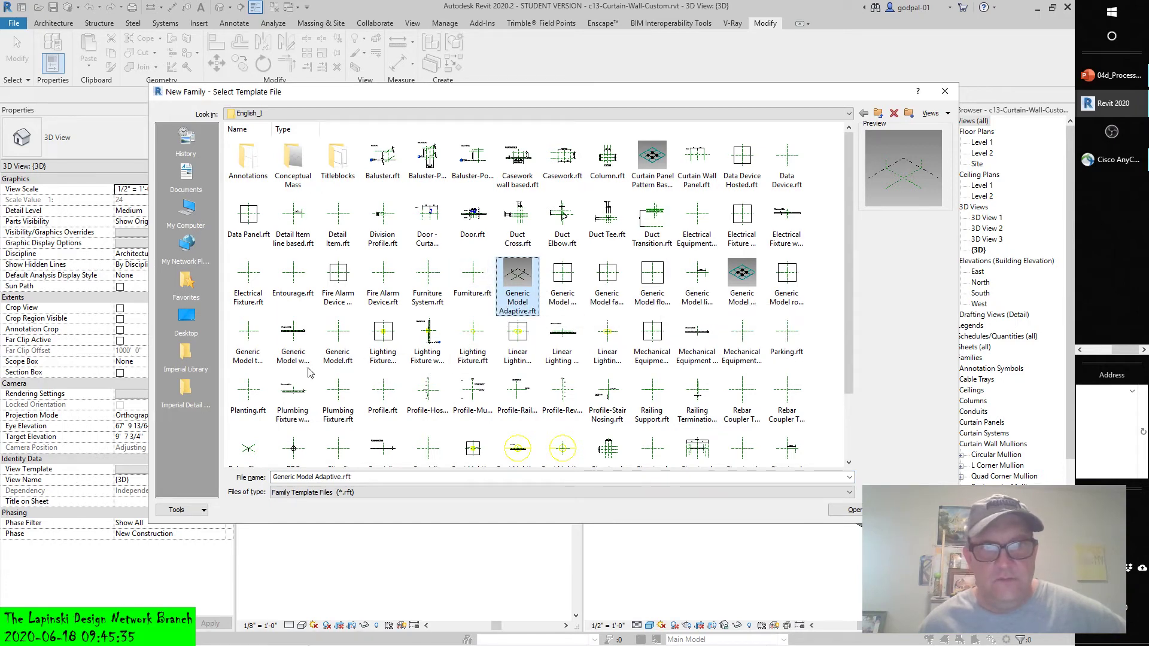
# Step: Show templates as Details, create Family89 from Generic Model.rft, and pick the Ref. Level ceiling plan
pyautogui.click(934, 113)
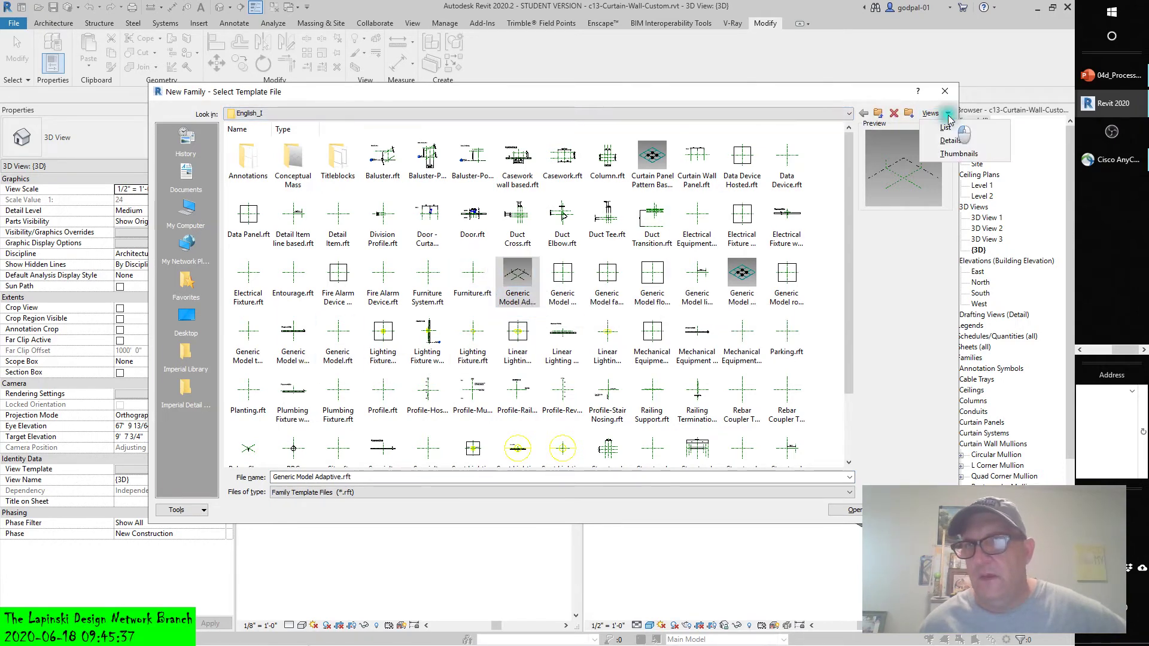
pyautogui.click(950, 142)
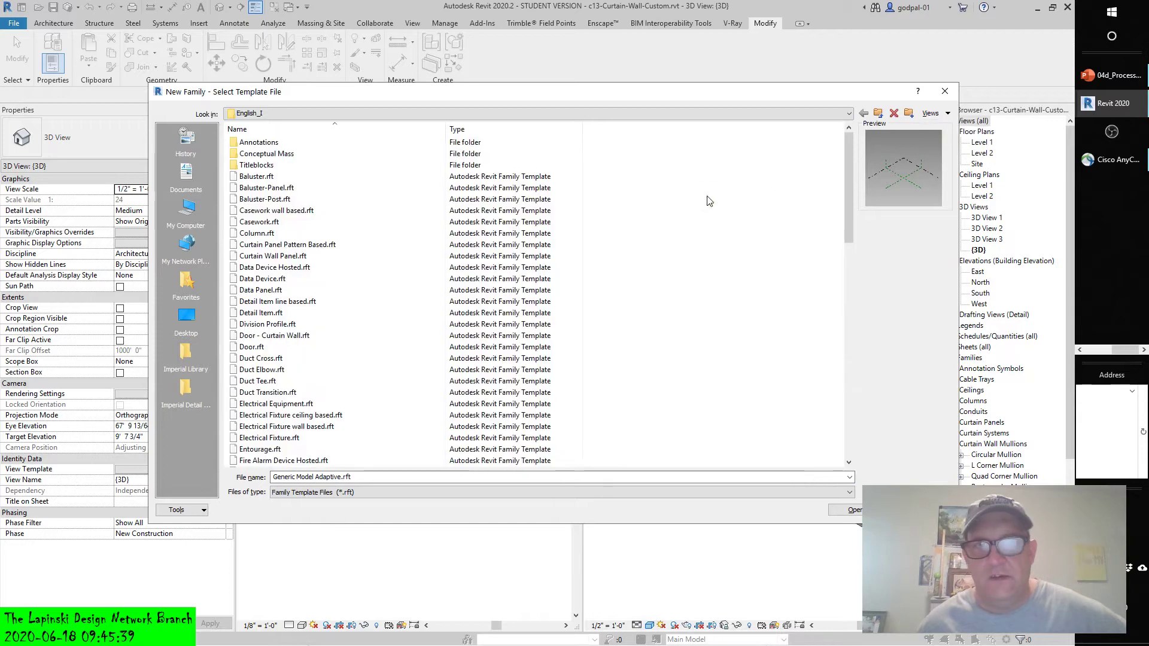
pyautogui.scroll(-3, 346, 247)
pyautogui.scroll(-2, 346, 254)
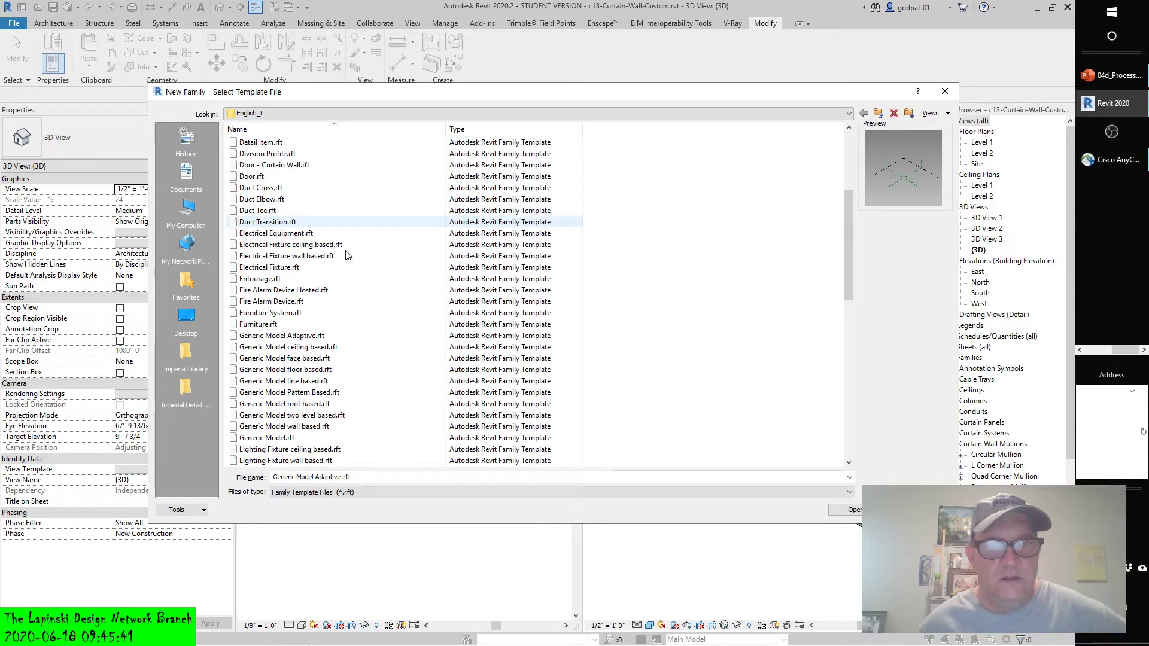
pyautogui.click(273, 438)
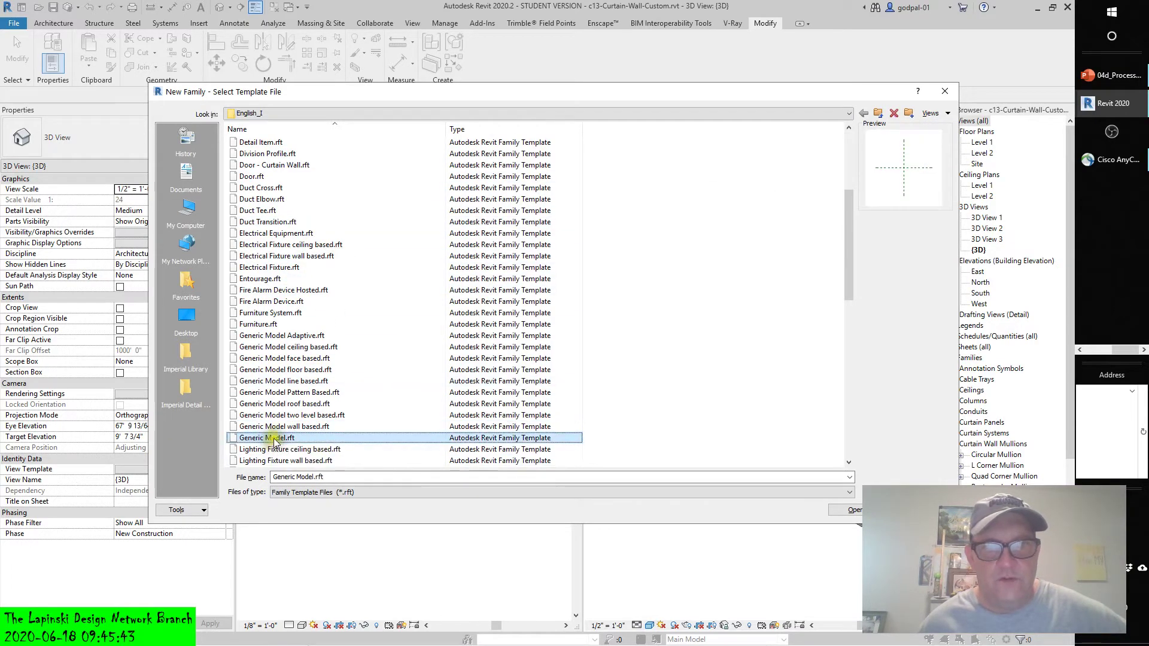
pyautogui.click(852, 510)
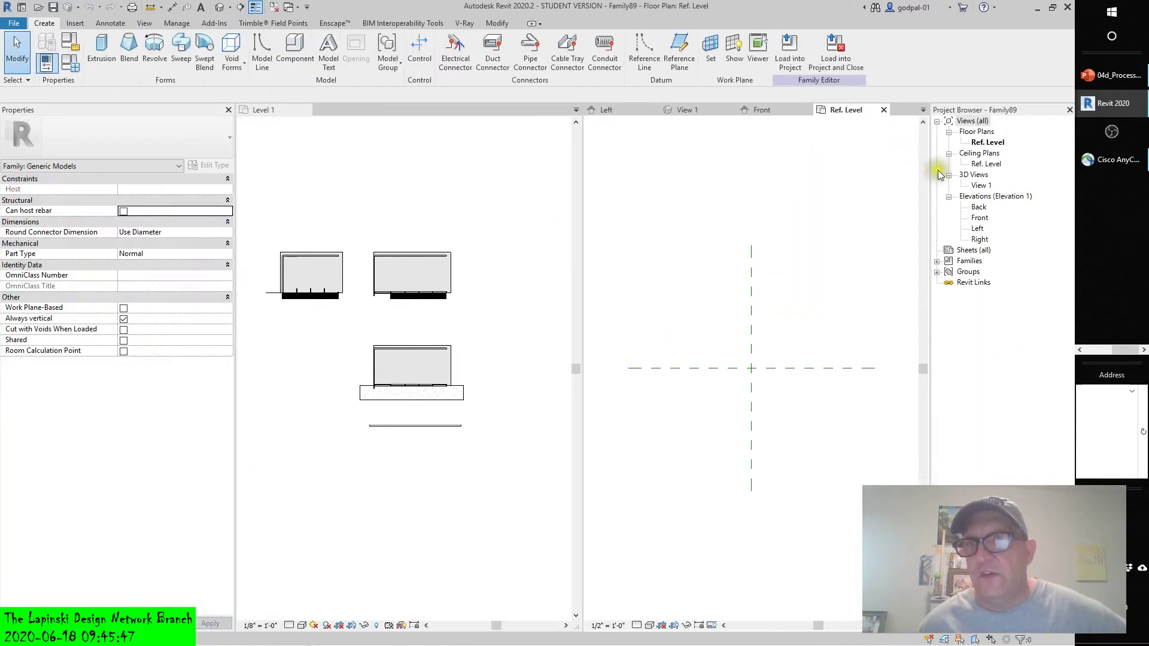
pyautogui.click(985, 164)
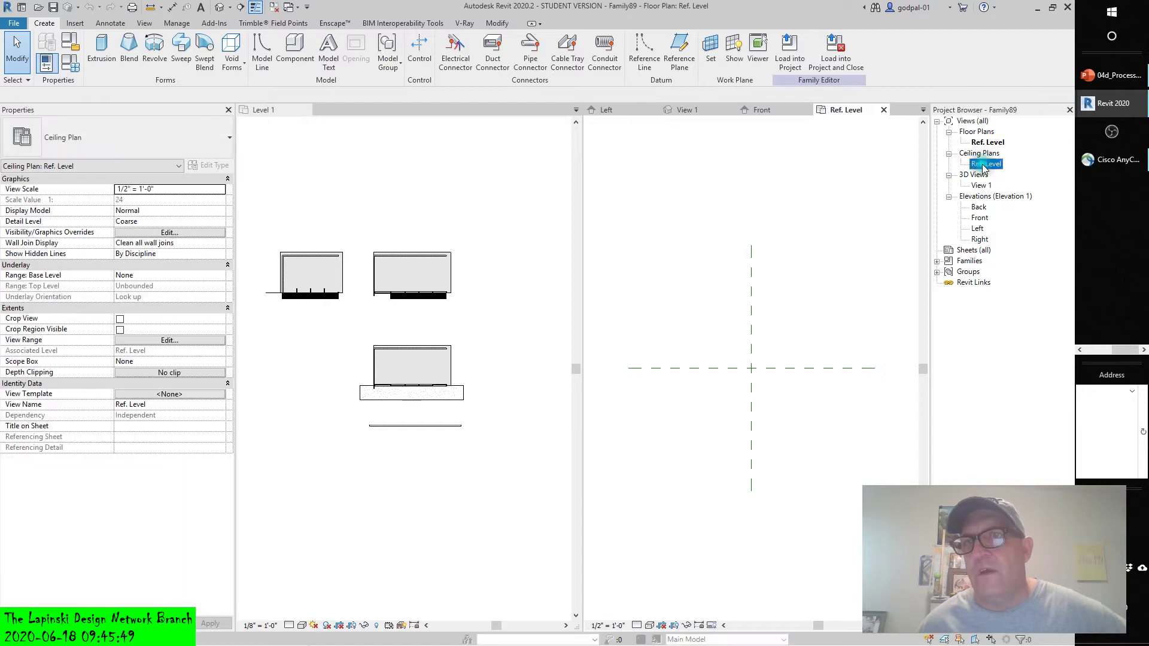
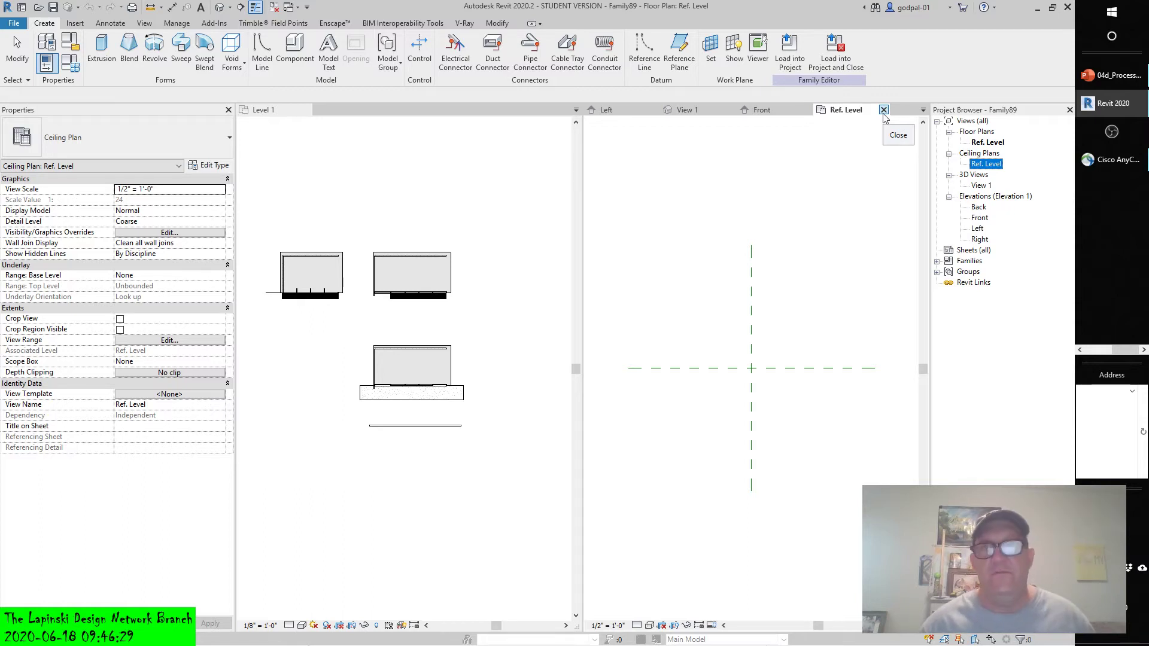
# Step: Close the Ref. Level, Front, View 1 and Left view tabs of the old family
pyautogui.click(884, 110)
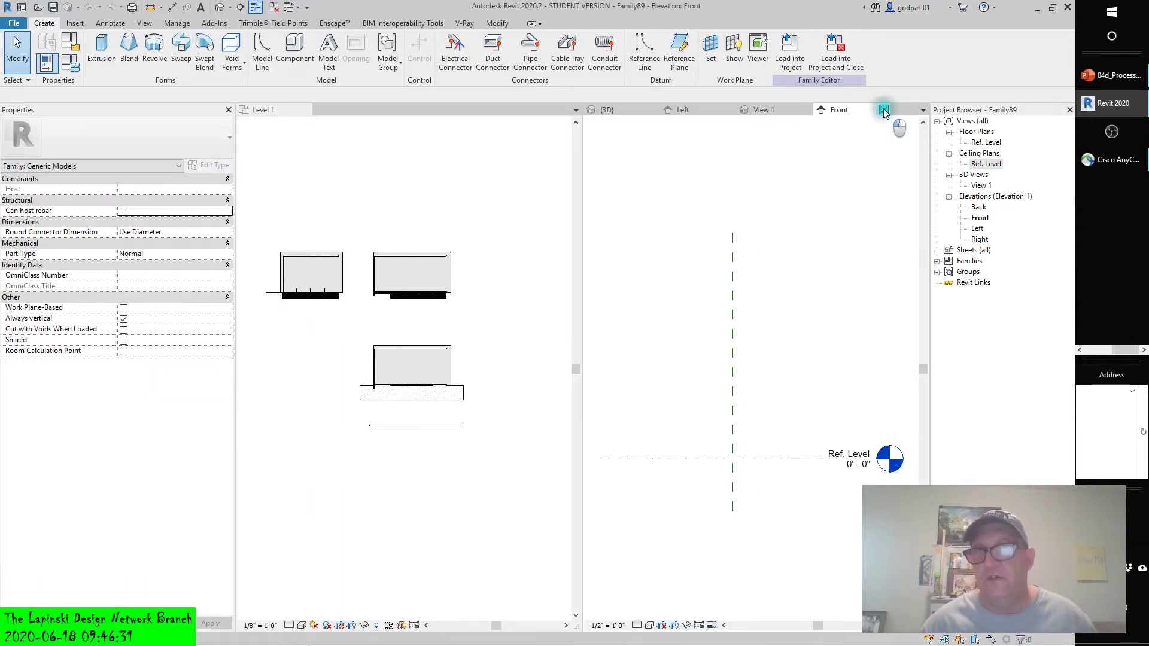
pyautogui.click(883, 110)
pyautogui.click(802, 110)
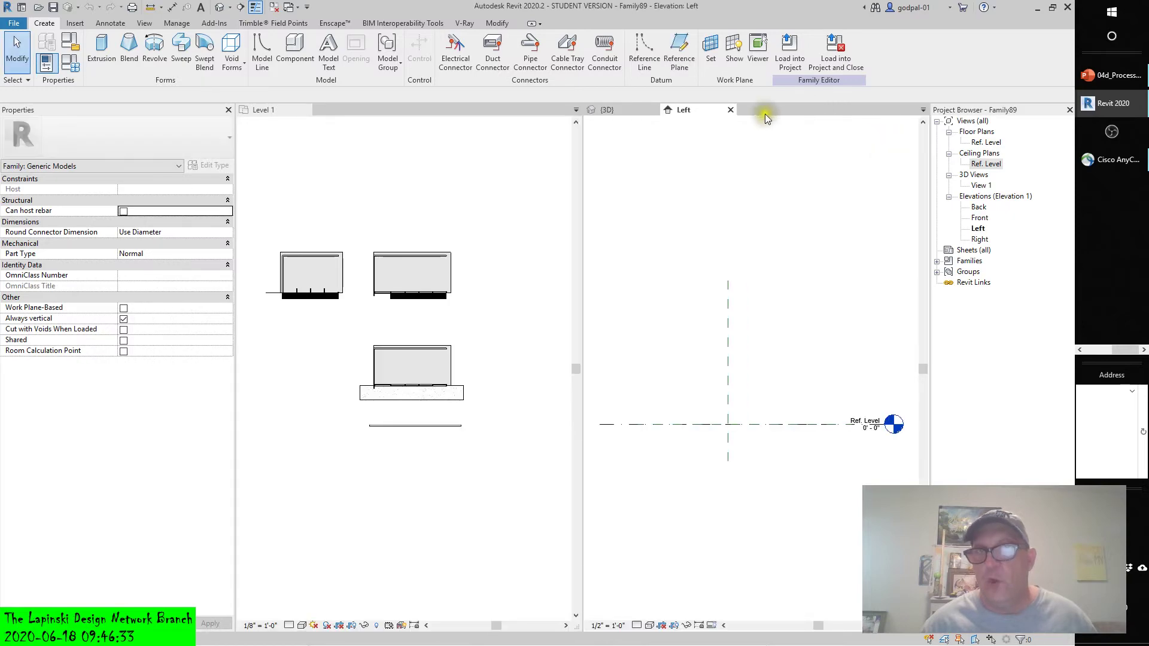
pyautogui.click(731, 110)
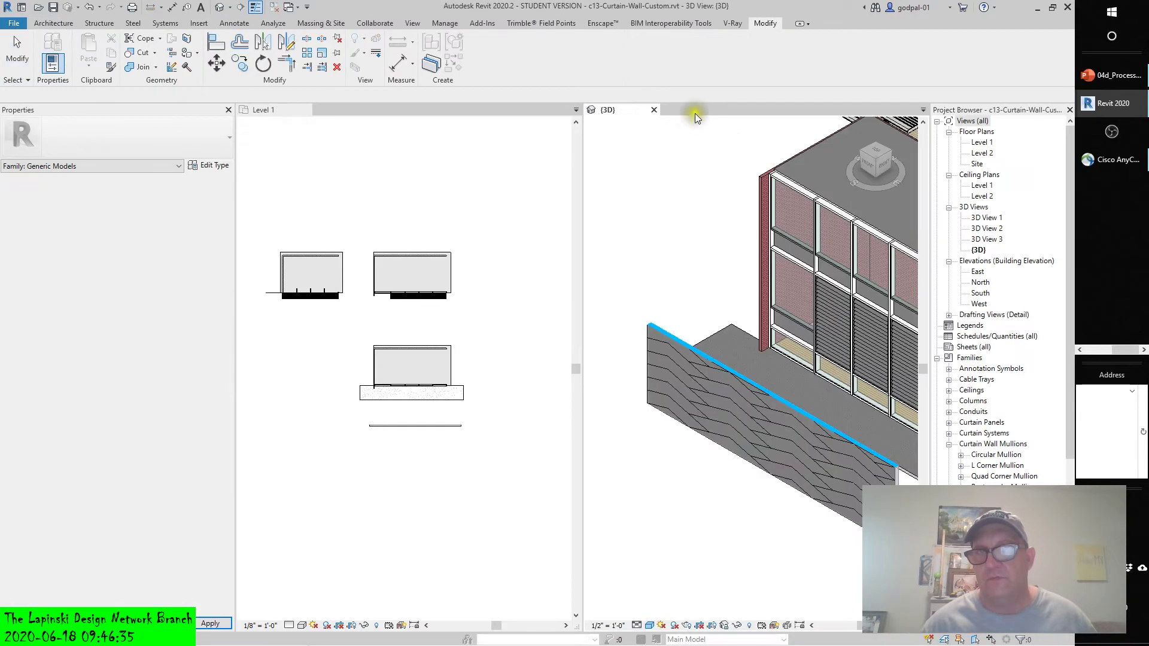
# Step: Start a new conceptual mass family from the Mass.rft template
pyautogui.click(15, 25)
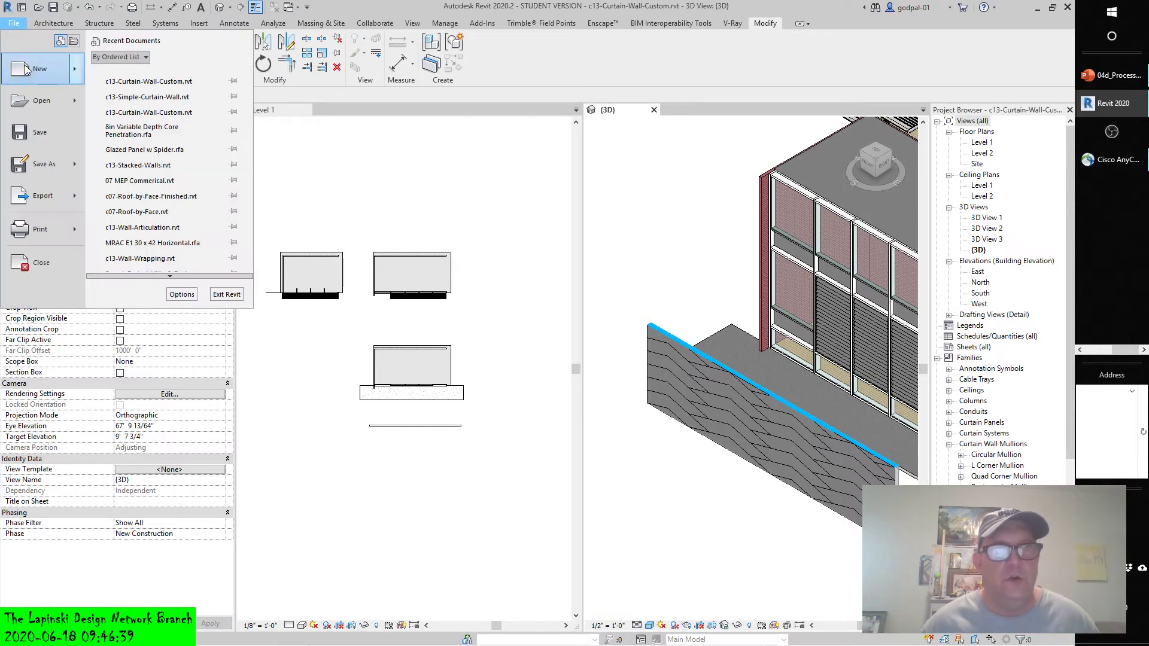
pyautogui.press('Escape')
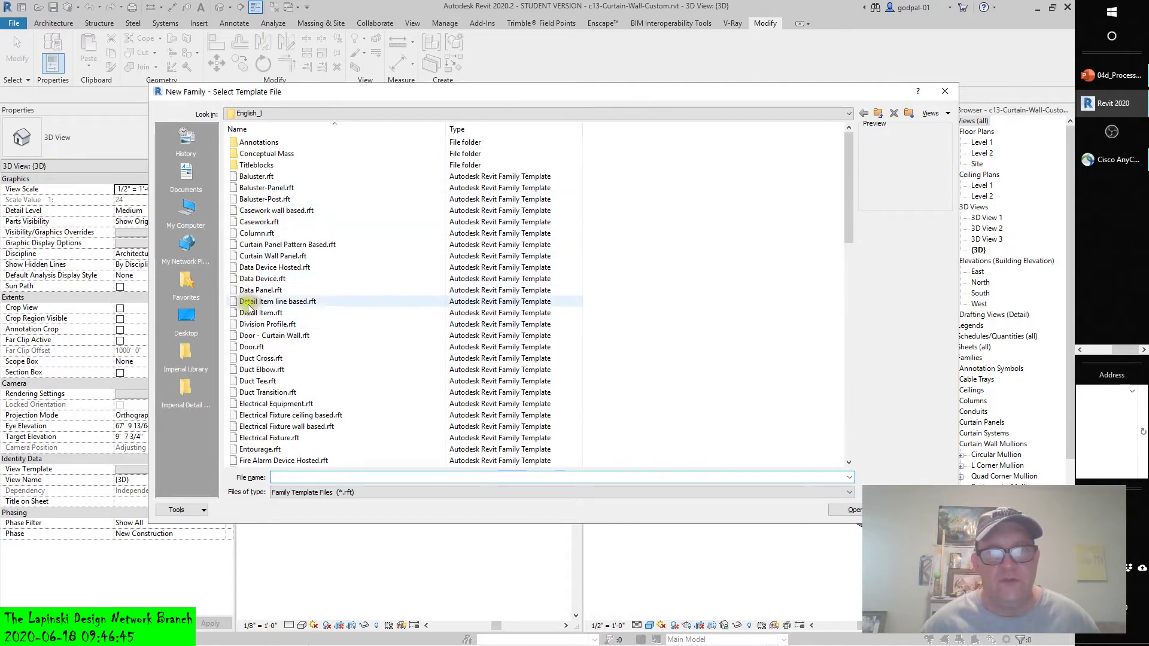
pyautogui.doubleClick(258, 153)
pyautogui.click(251, 146)
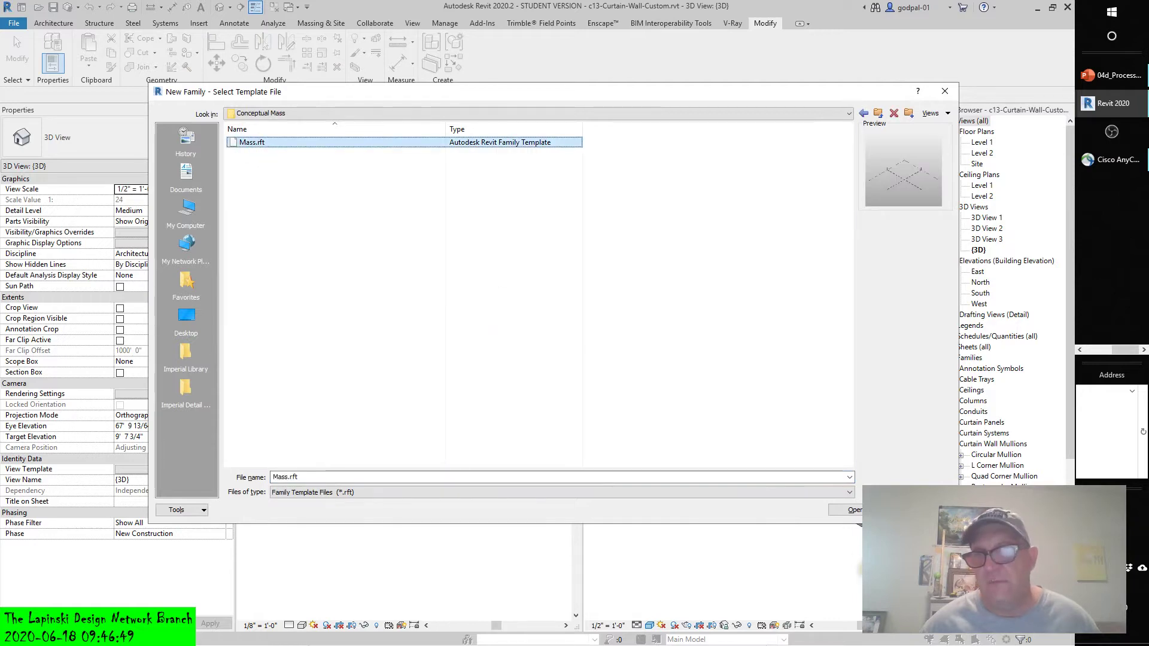
pyautogui.click(847, 513)
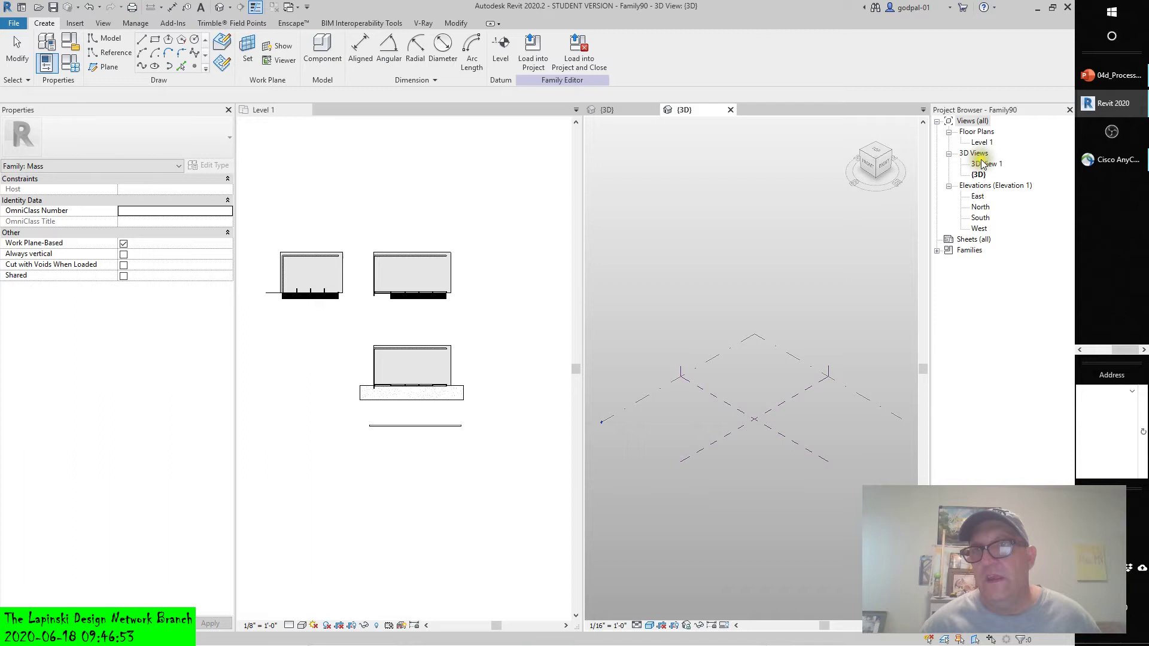
# Step: Open Family90's Level 1 floor plan from the Project Browser and make its tab active
pyautogui.click(979, 143)
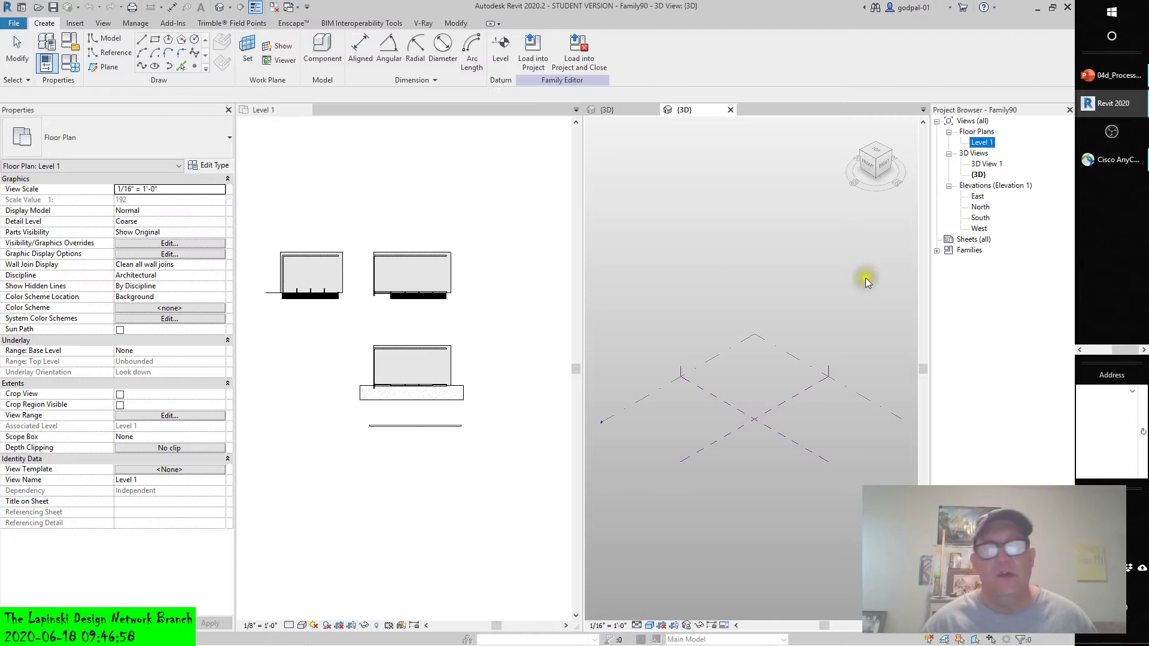
pyautogui.click(13, 25)
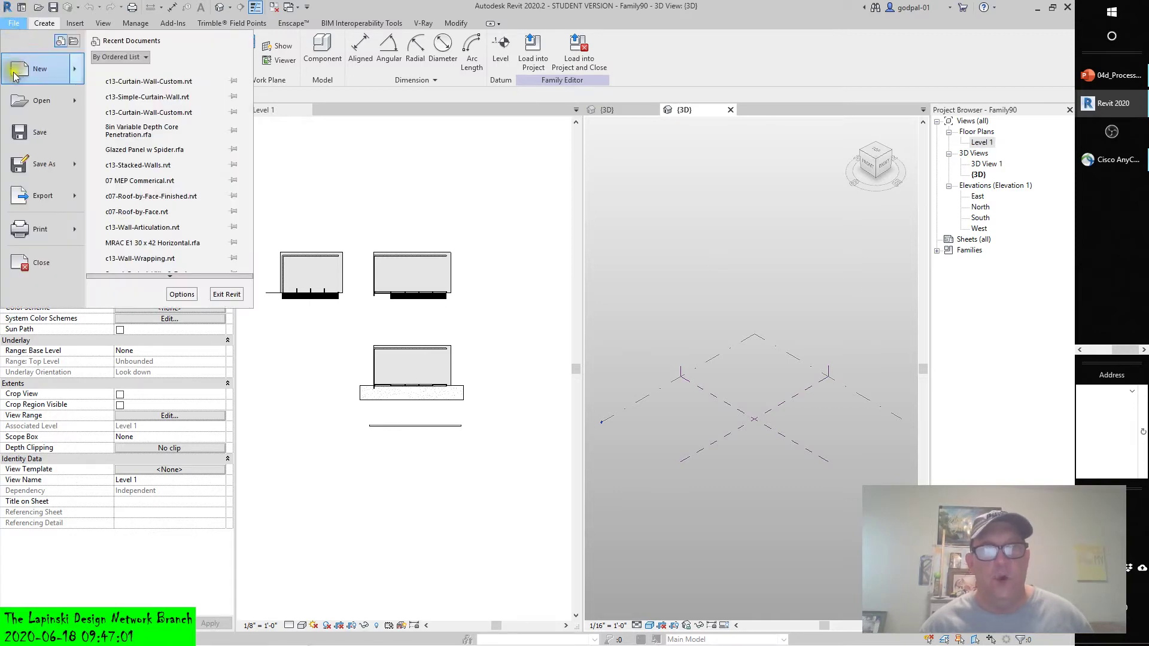
pyautogui.moveTo(33, 71)
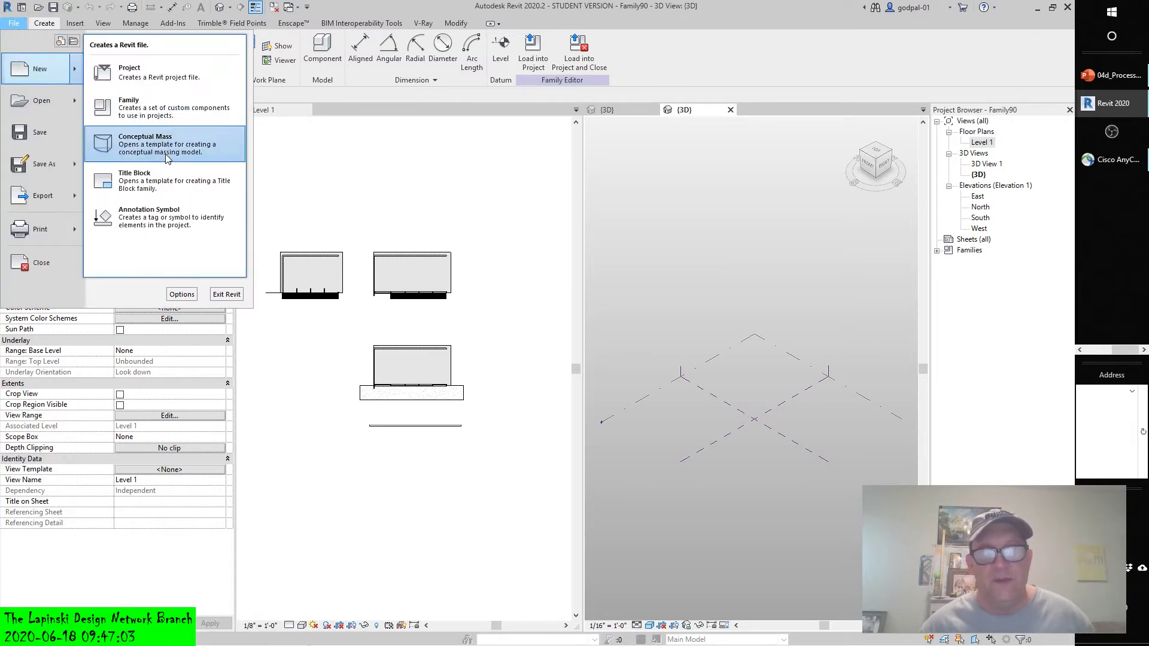
pyautogui.click(819, 267)
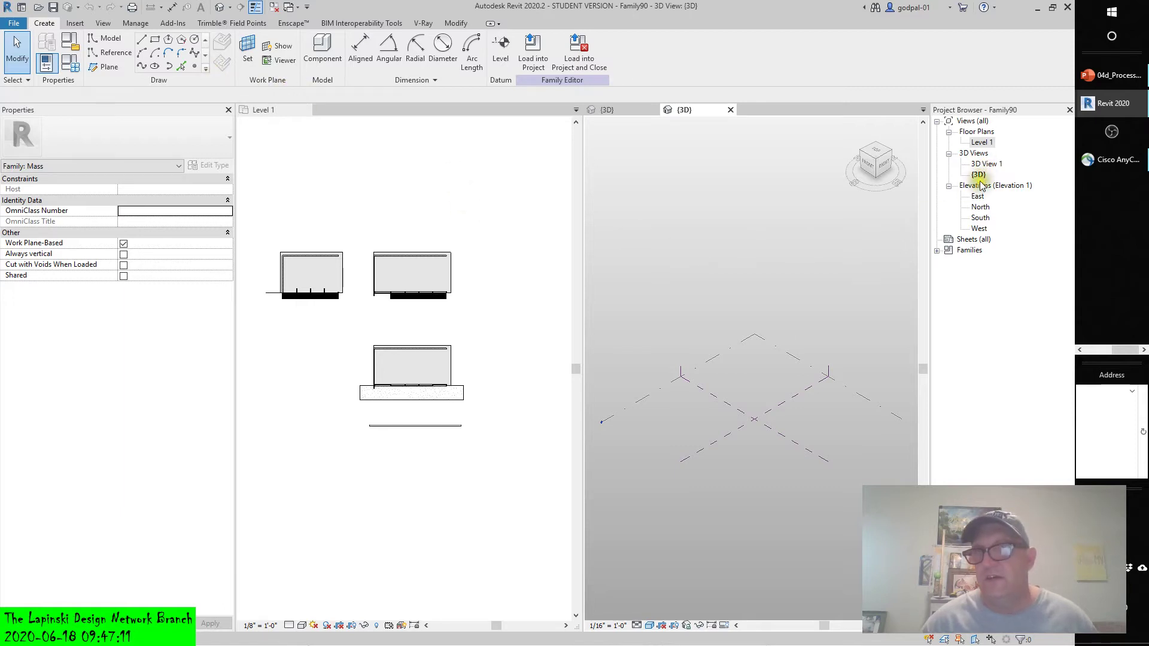
pyautogui.doubleClick(980, 143)
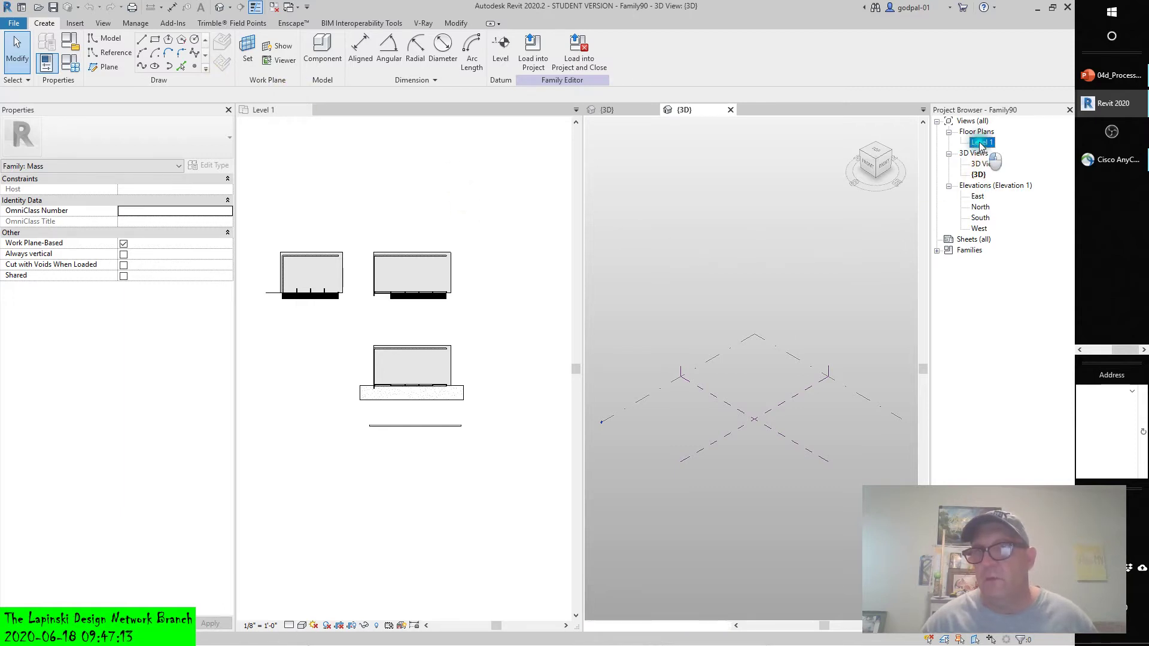
pyautogui.click(620, 111)
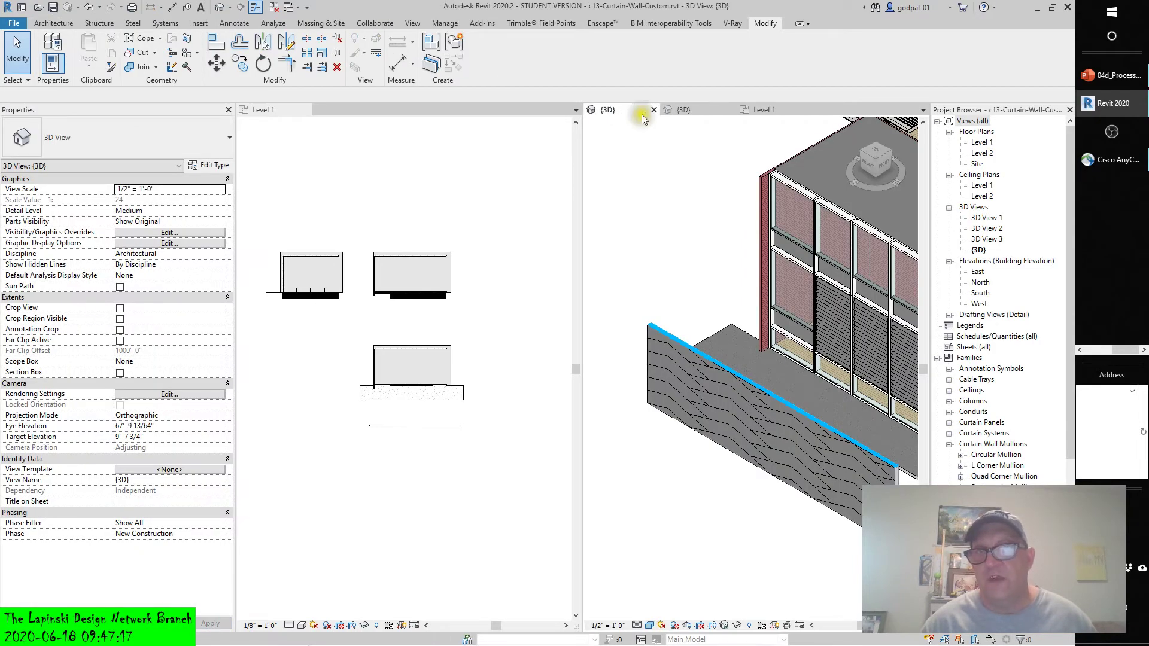
pyautogui.click(694, 110)
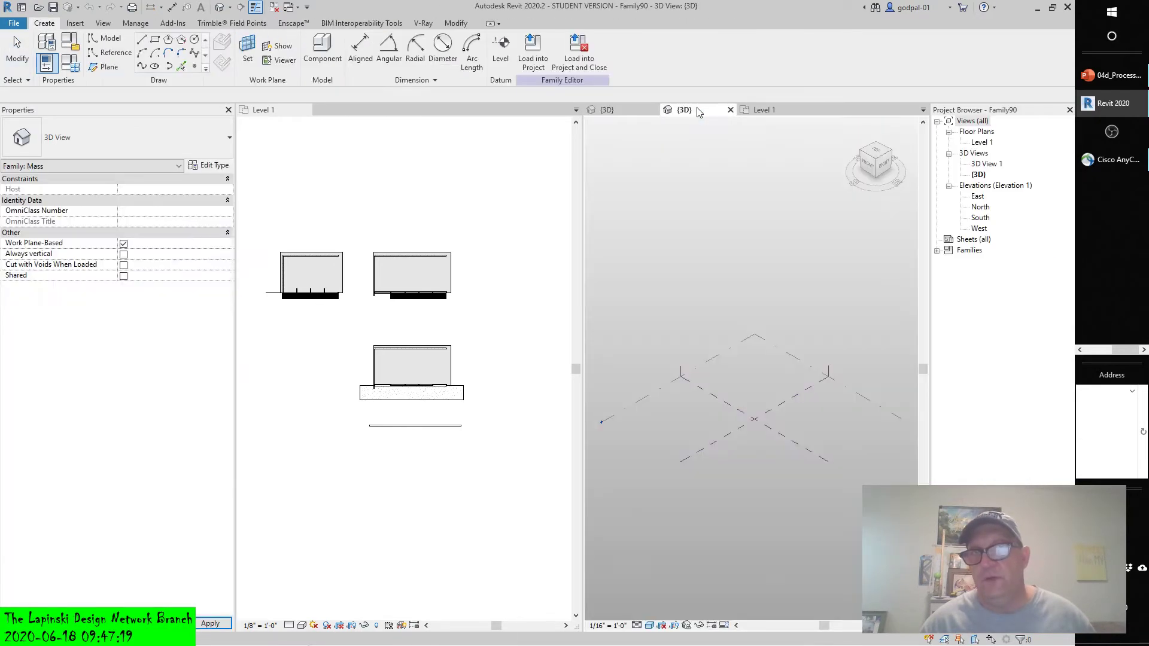
pyautogui.click(757, 112)
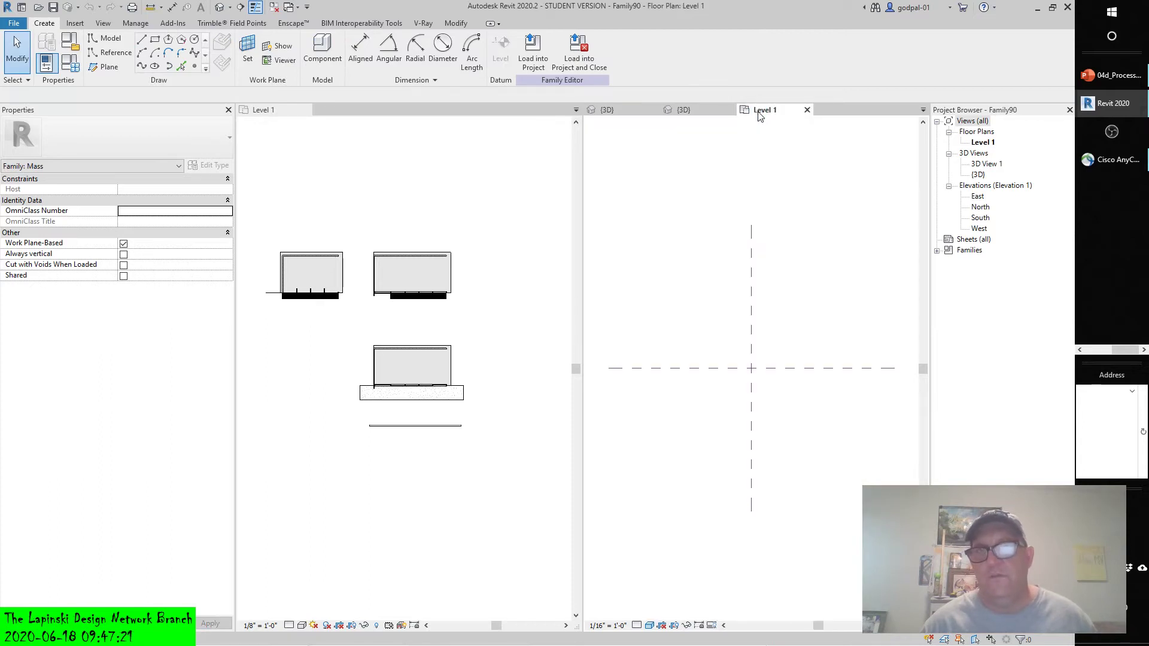
# Step: Sketch a 184-foot model rectangle on Level 1
pyautogui.click(155, 39)
pyautogui.scroll(2, 677, 374)
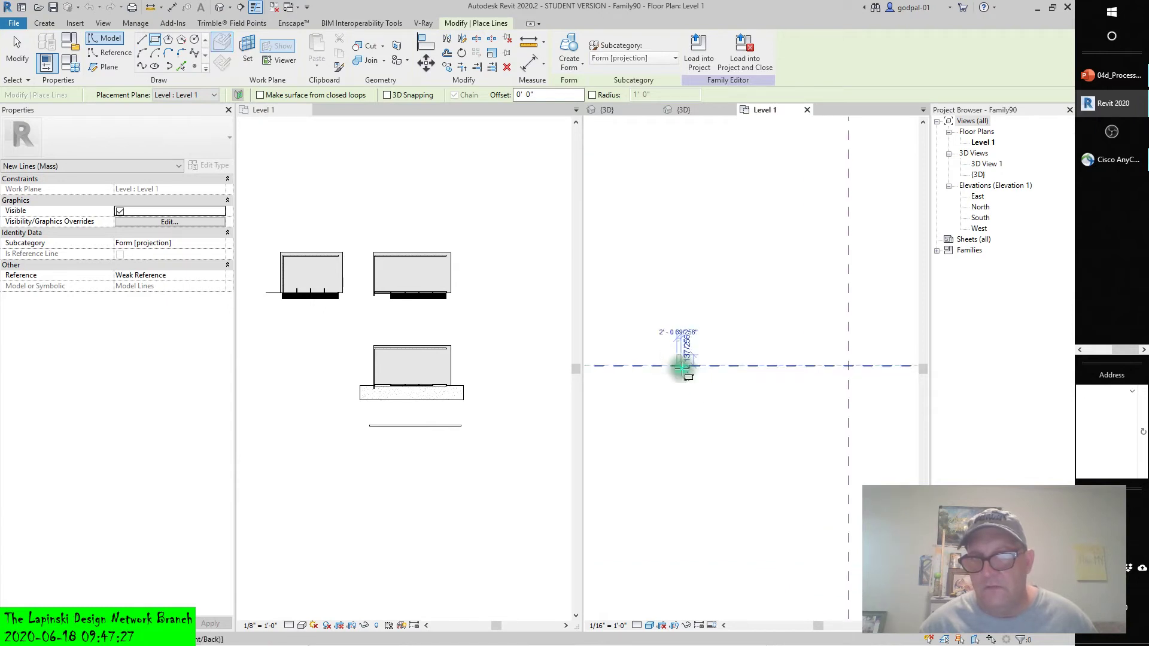
pyautogui.scroll(-3, 846, 380)
pyautogui.moveTo(852, 377); pyautogui.dragTo(761, 403, button='middle')
pyautogui.scroll(1, 754, 396)
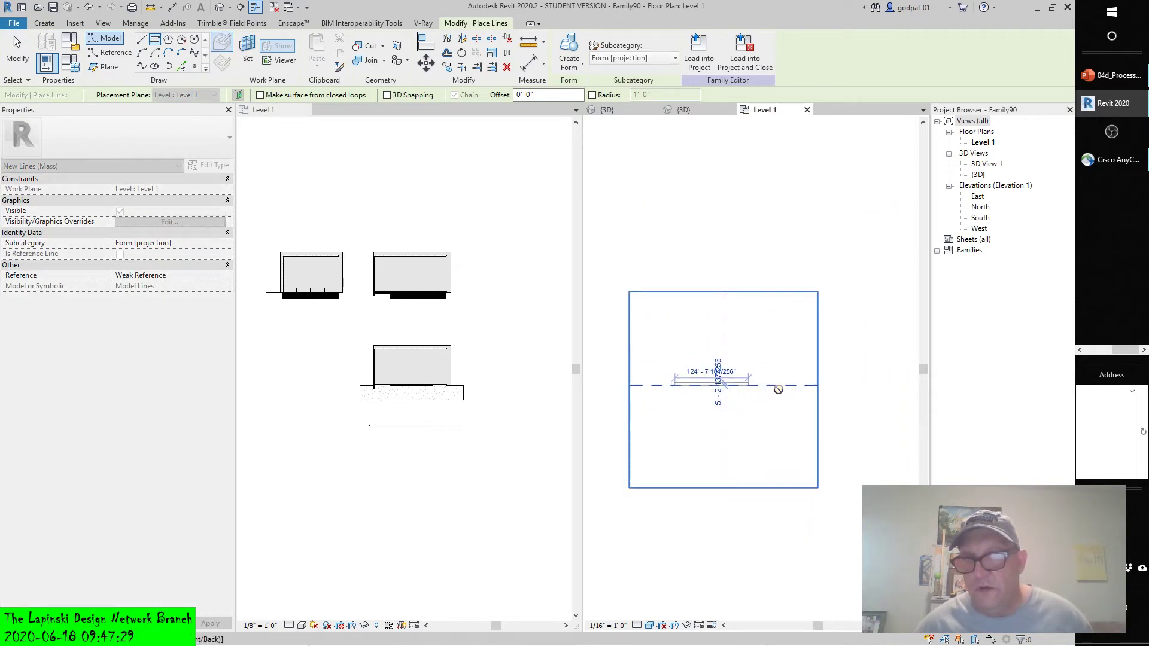
pyautogui.click(783, 392)
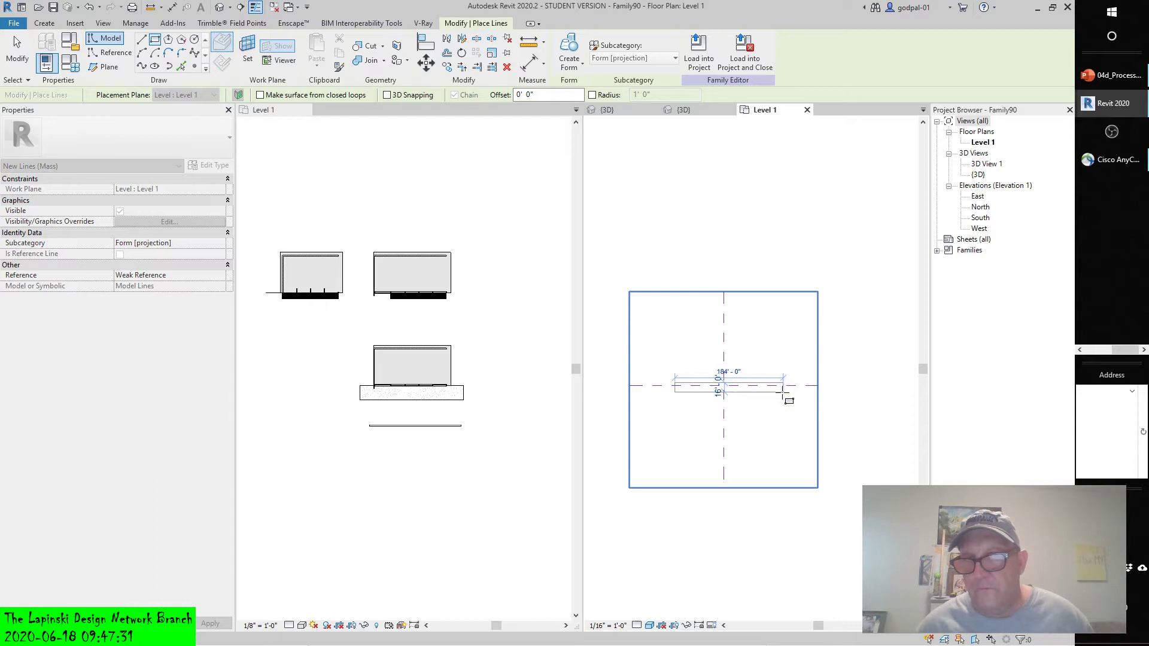
pyautogui.scroll(5, 783, 390)
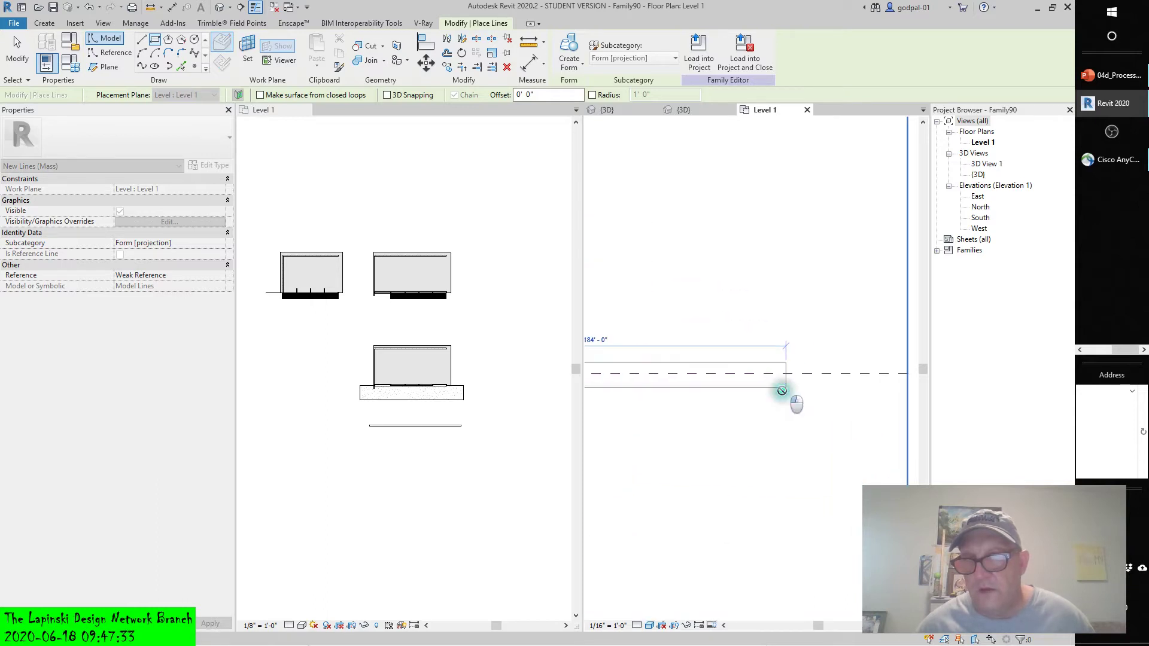
pyautogui.click(782, 390)
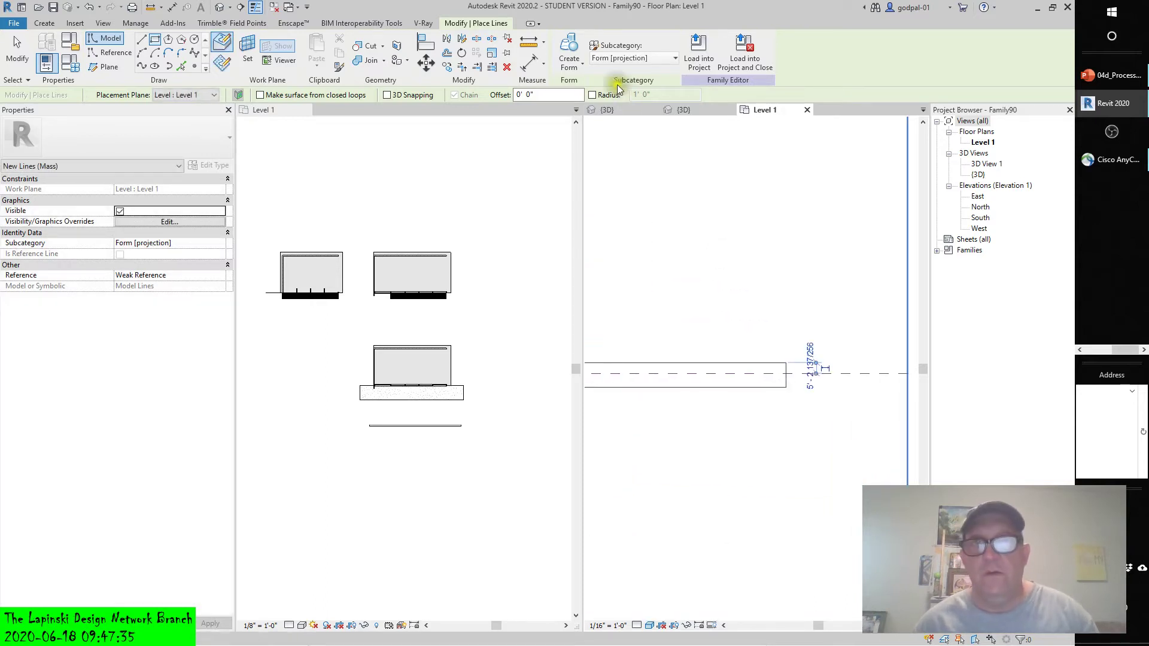
# Step: Extrude the rectangle into an 80-foot solid form and view it in 3D
pyautogui.click(583, 64)
pyautogui.click(560, 87)
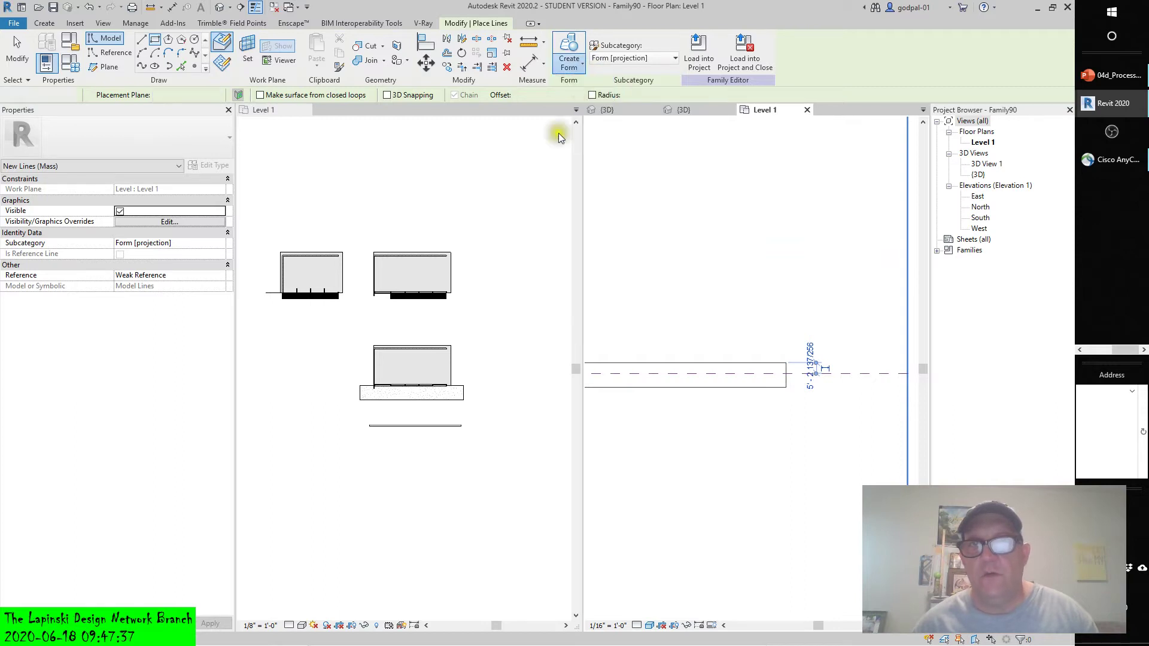
pyautogui.scroll(-2, 664, 302)
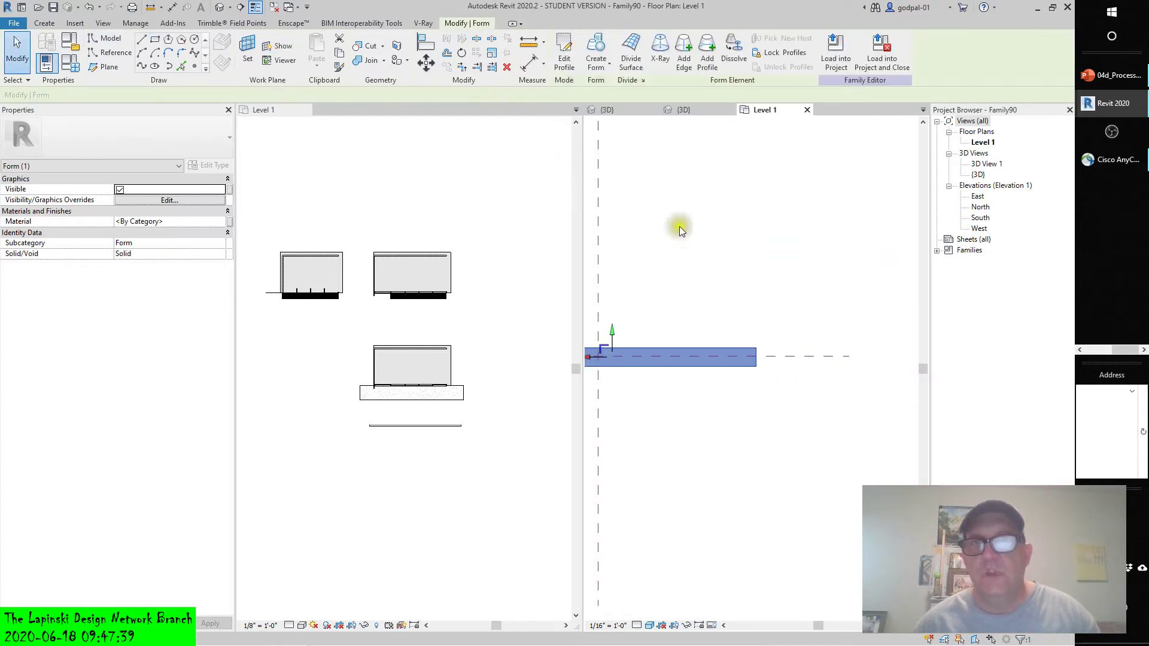
pyautogui.scroll(-1, 664, 183)
pyautogui.click(683, 112)
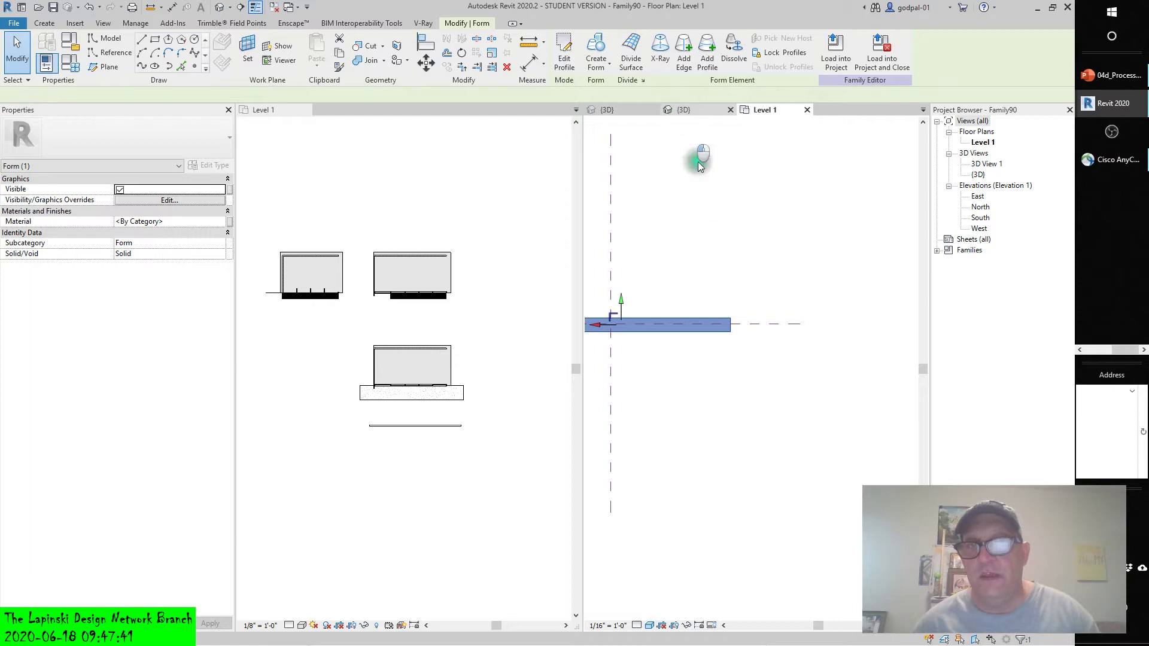
pyautogui.scroll(5, 735, 361)
pyautogui.moveTo(760, 399); pyautogui.dragTo(741, 294, button='middle')
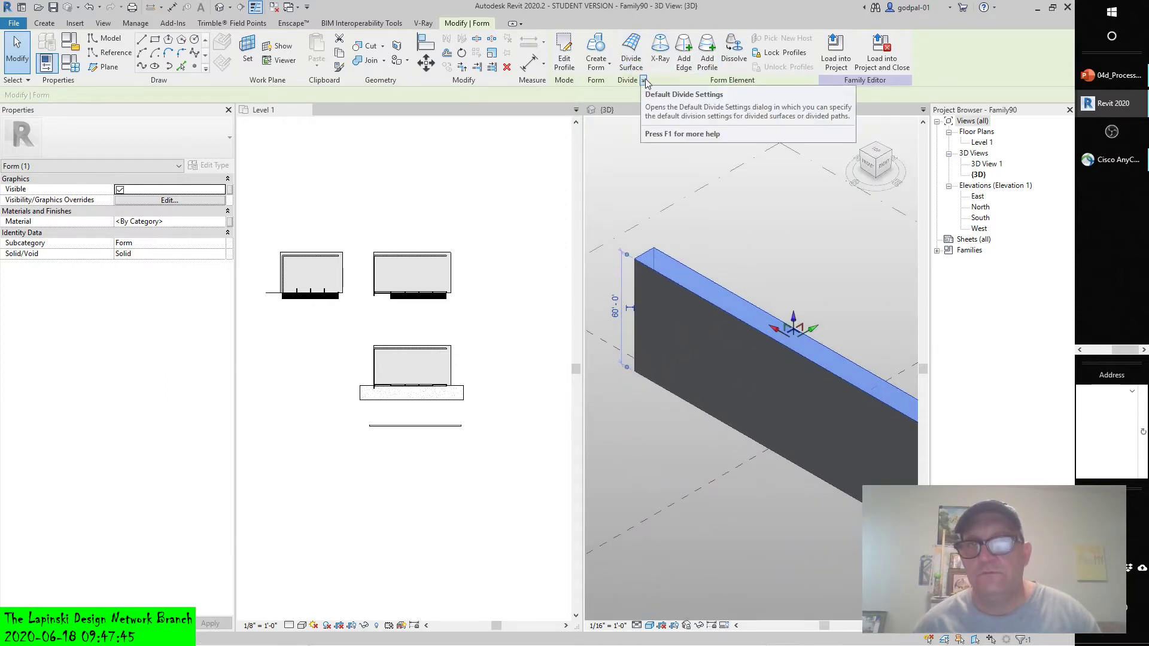
# Step: Accept the default 12-by-12 divide settings and divide the form's top face
pyautogui.click(644, 79)
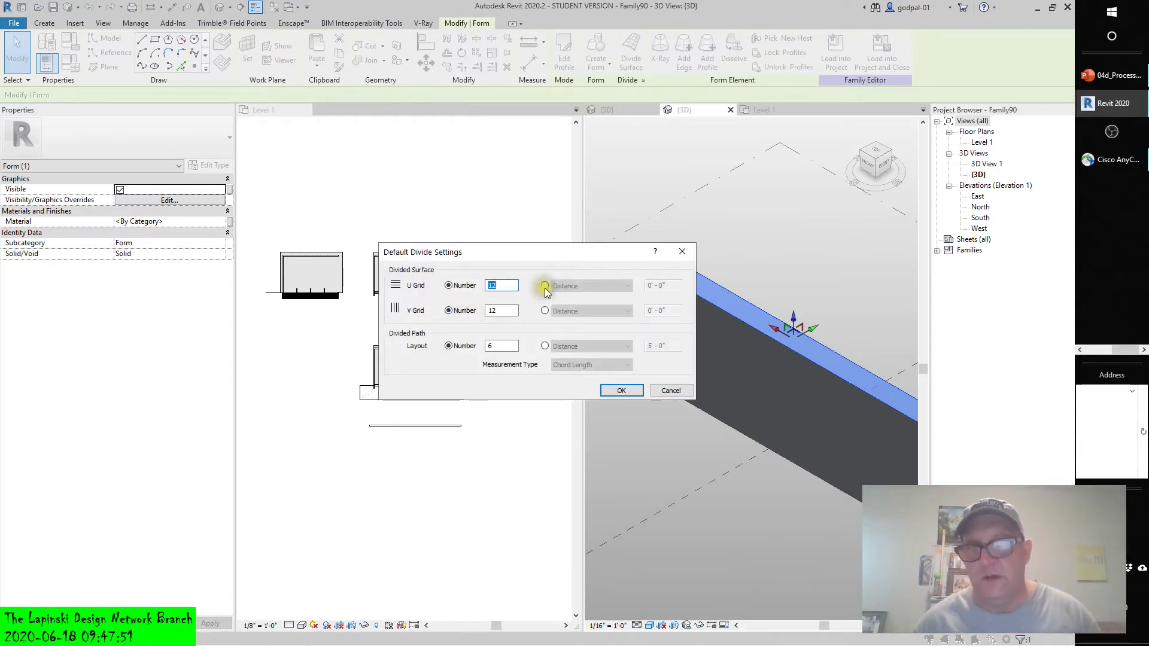
pyautogui.click(625, 392)
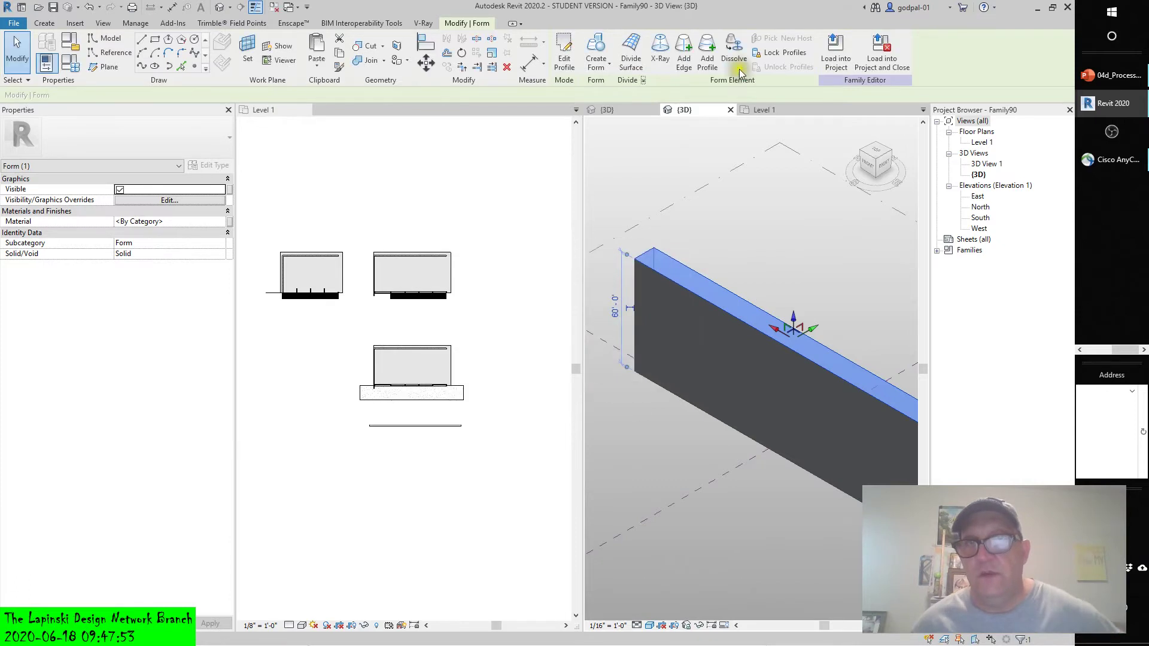
pyautogui.click(631, 53)
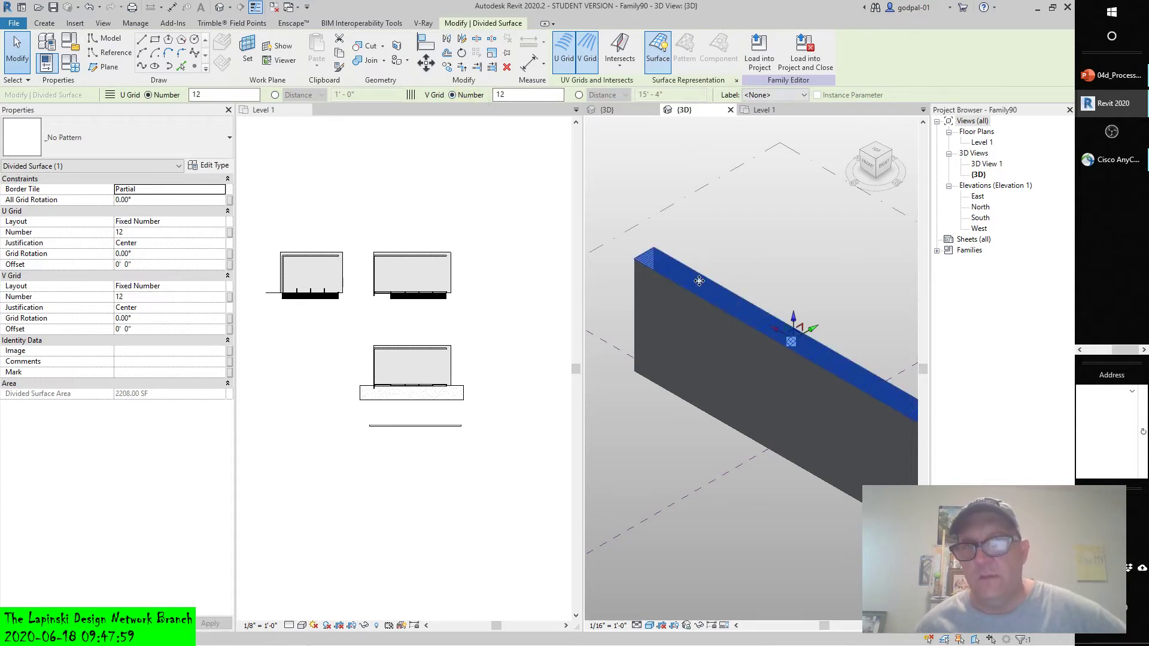
pyautogui.scroll(1, 699, 281)
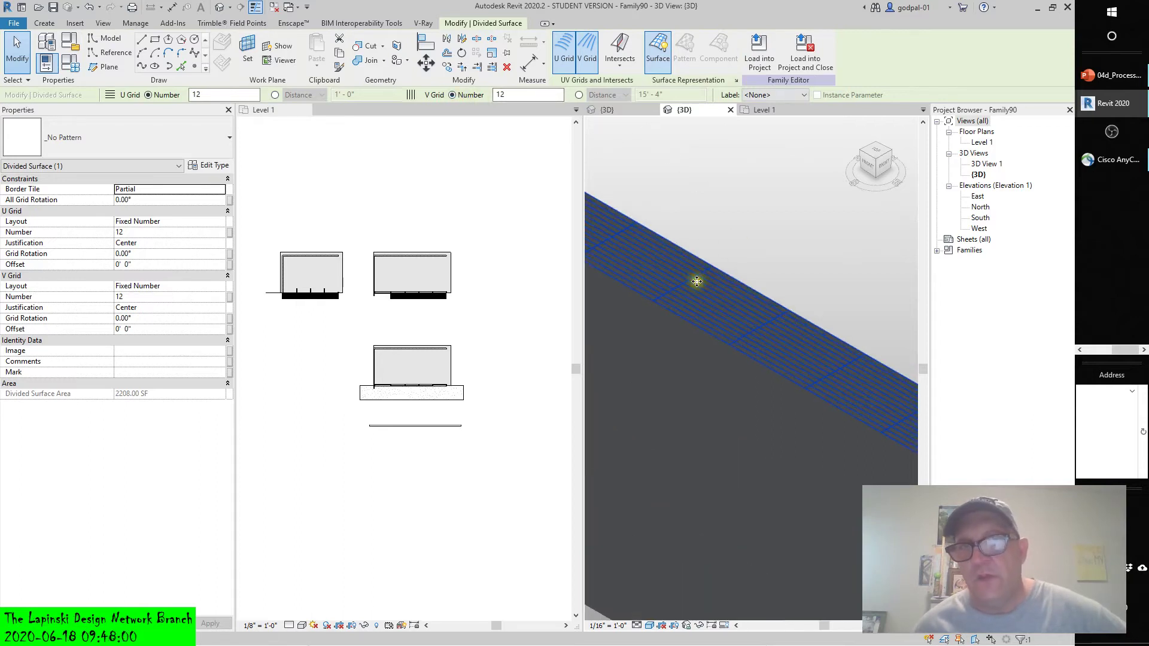
pyautogui.click(702, 346)
pyautogui.scroll(1, 699, 343)
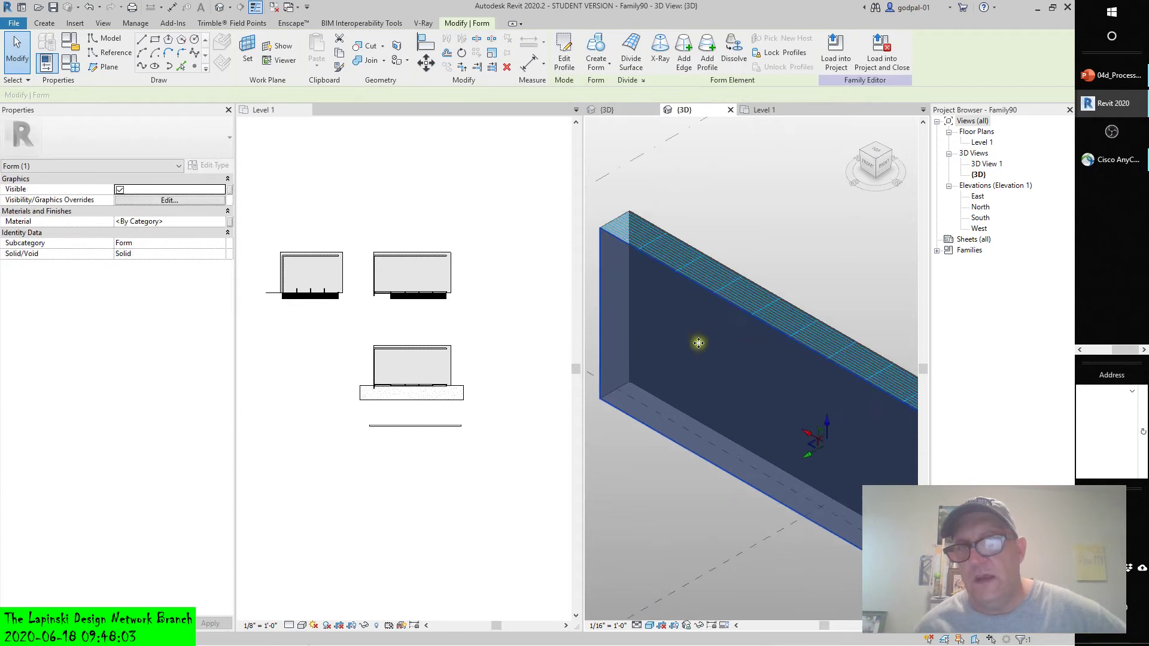
pyautogui.scroll(2, 699, 343)
pyautogui.click(667, 204)
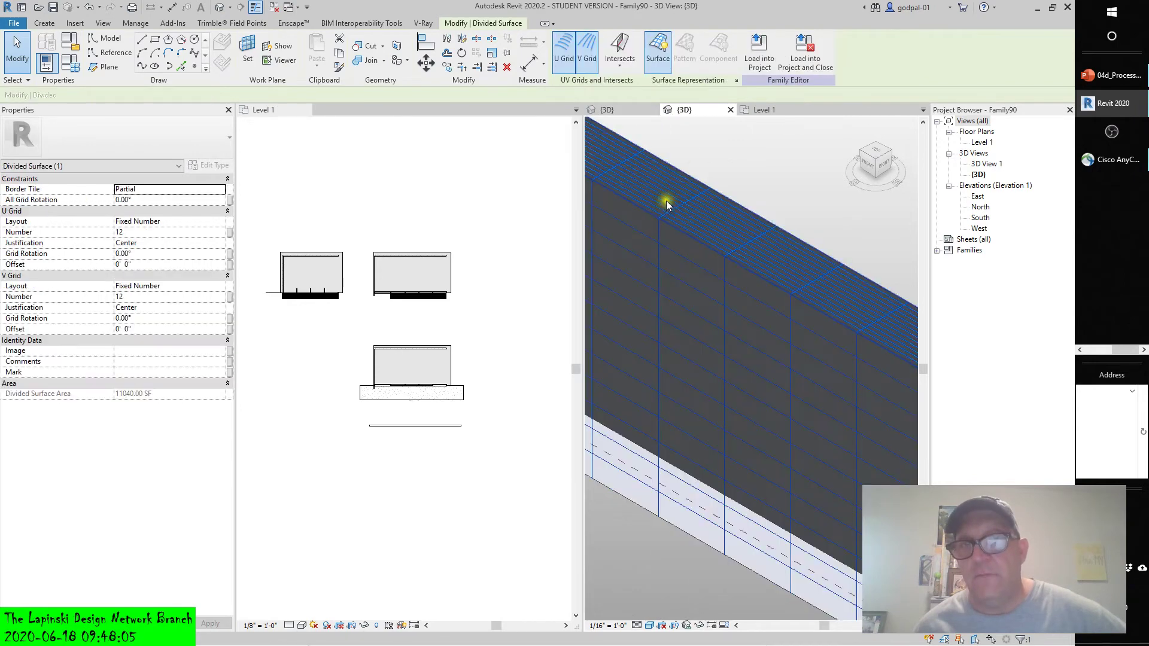
pyautogui.scroll(-4, 690, 226)
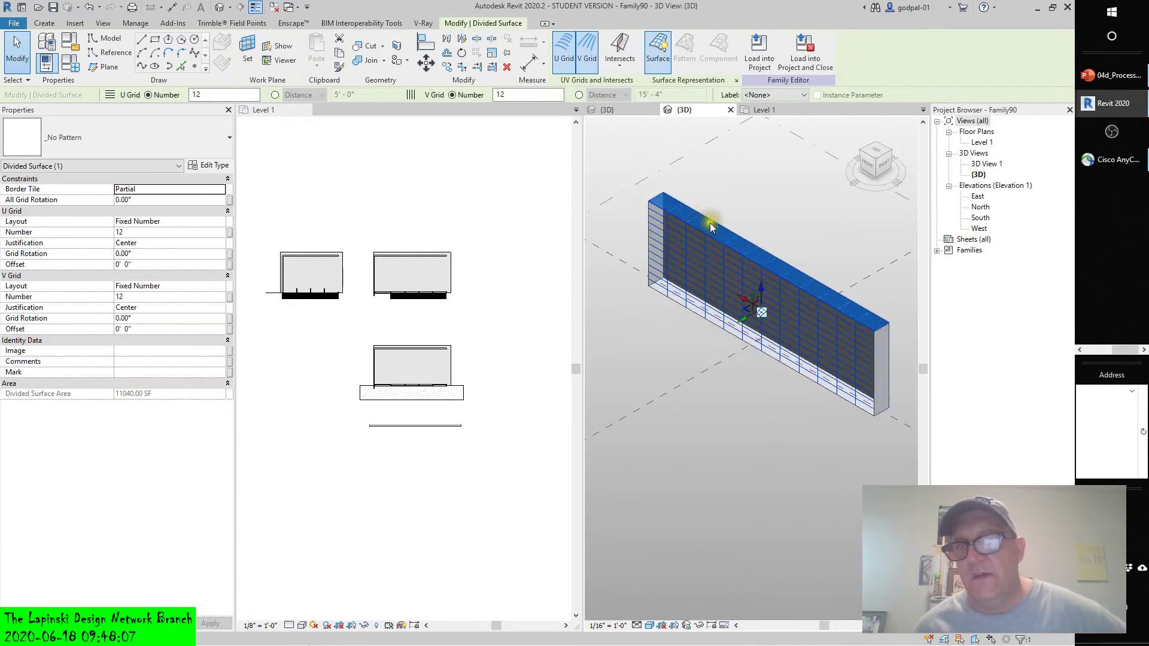
# Step: Select the wall's end and front faces and divide the large front face into a UV grid
pyautogui.click(882, 357)
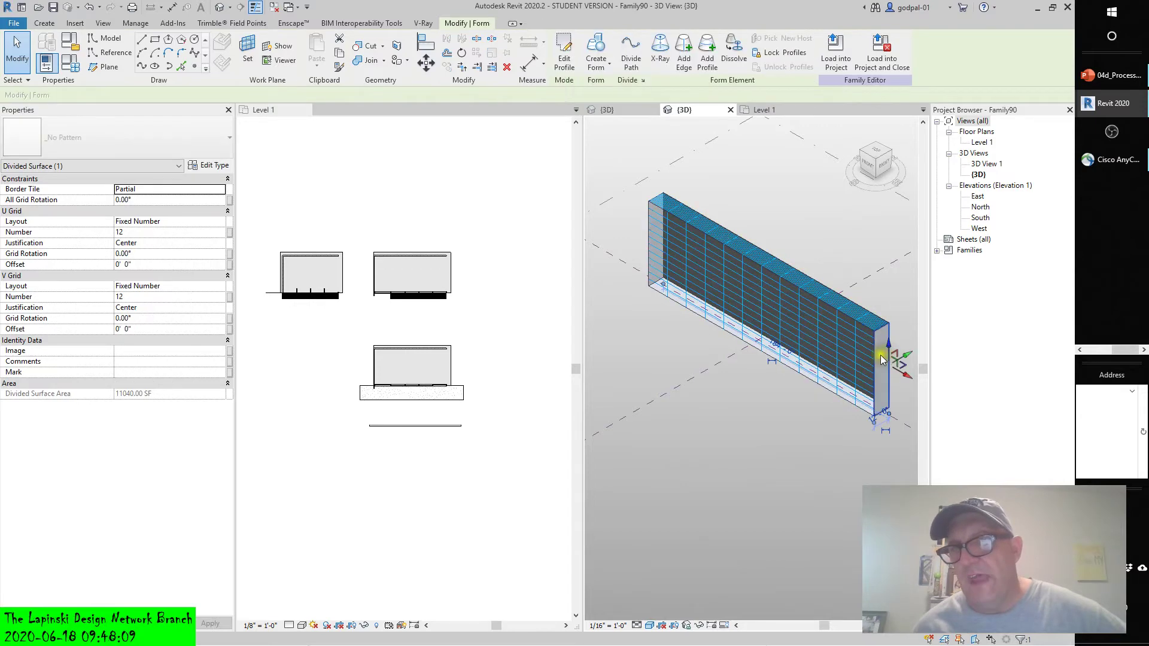
pyautogui.scroll(2, 882, 359)
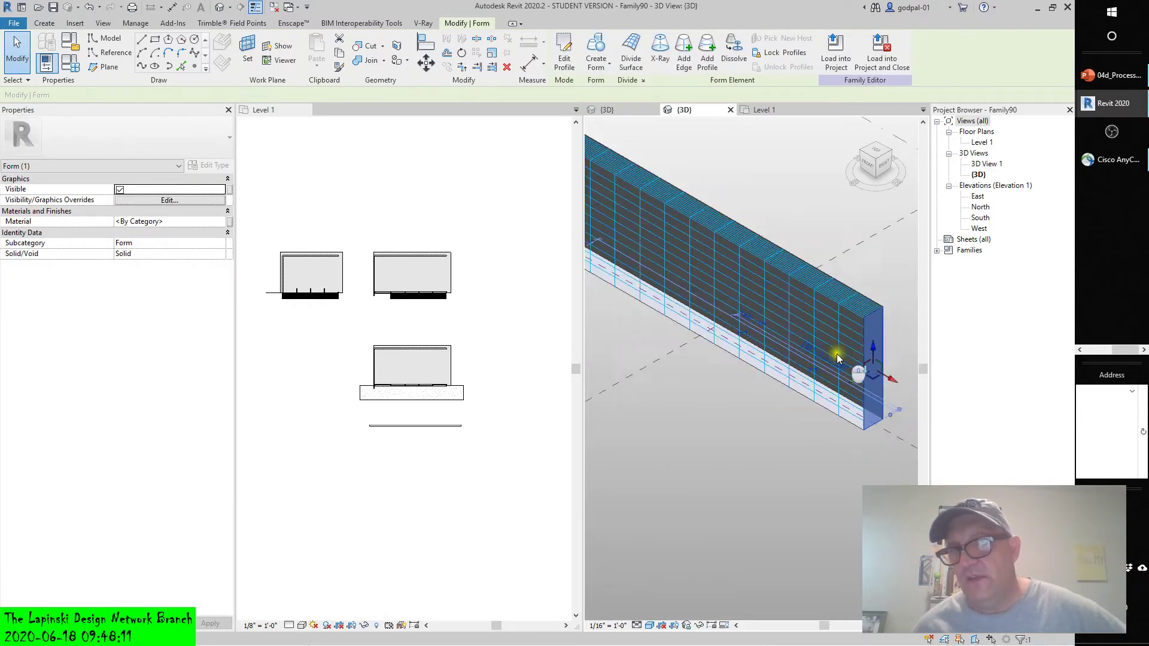
pyautogui.scroll(-2, 713, 300)
pyautogui.keyDown('shift'); pyautogui.moveTo(687, 300); pyautogui.dragTo(960, 297, button='middle'); pyautogui.keyUp('shift')
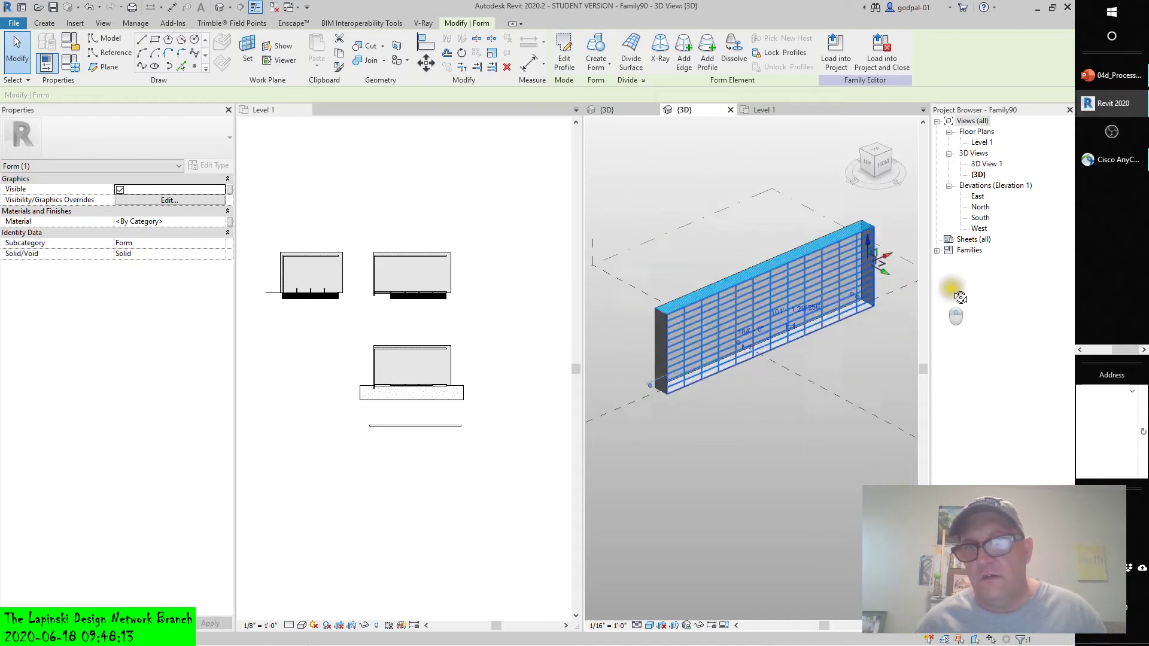
pyautogui.scroll(5, 726, 367)
pyautogui.click(721, 347)
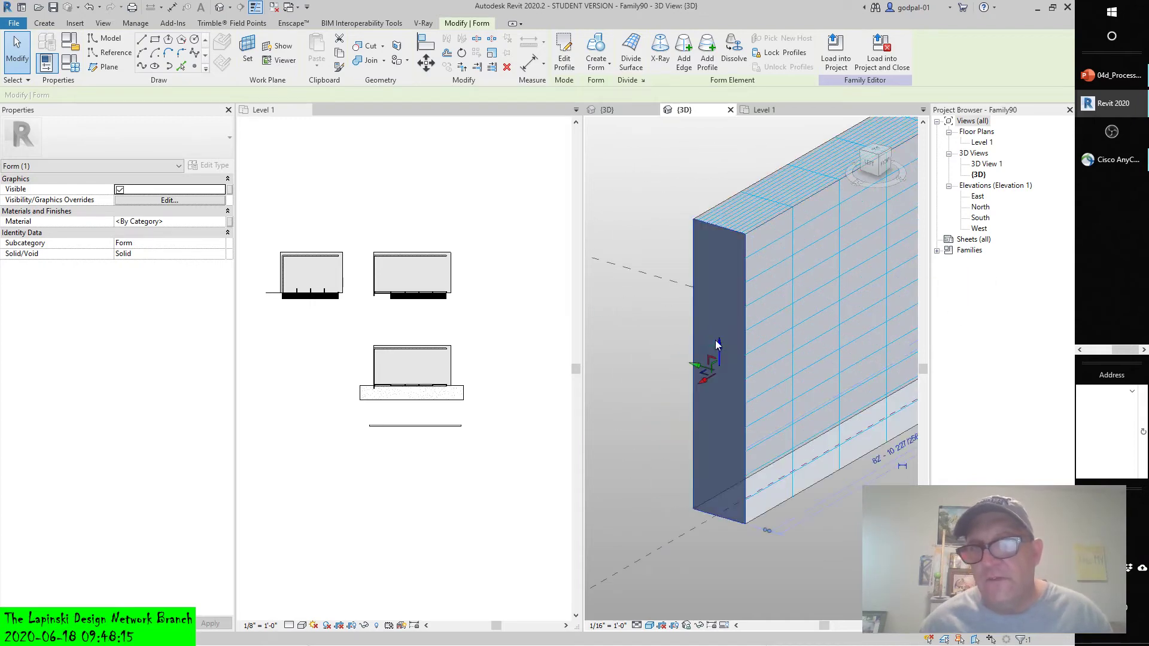
pyautogui.keyDown('shift'); pyautogui.moveTo(684, 415); pyautogui.dragTo(867, 309, button='middle'); pyautogui.keyUp('shift')
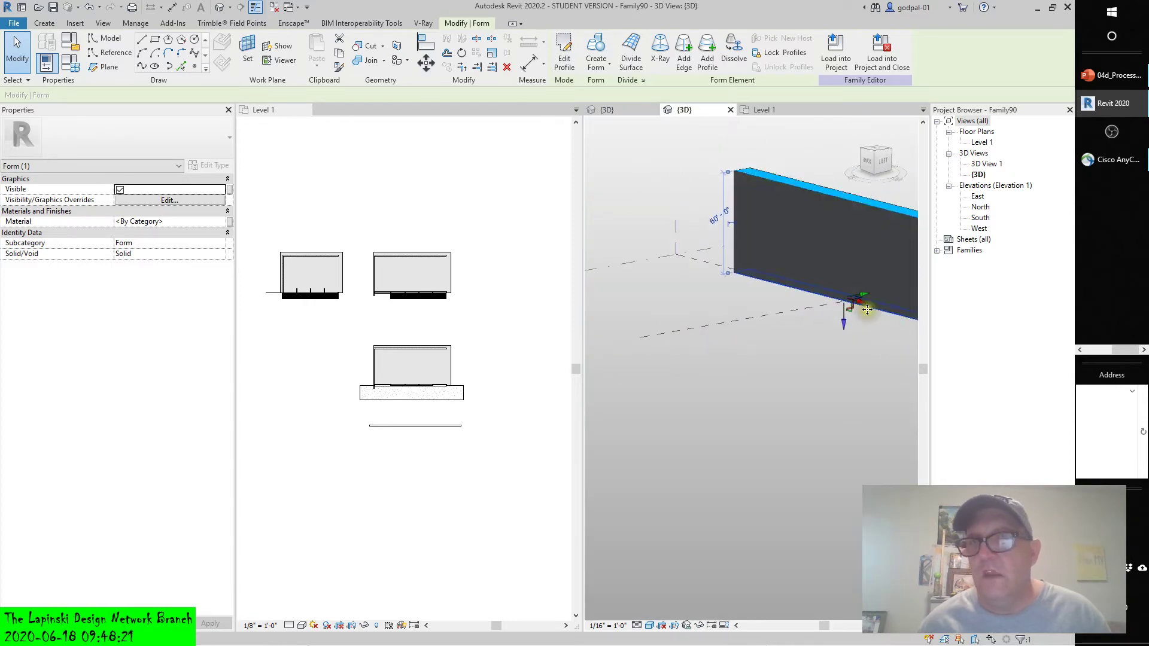
pyautogui.click(834, 257)
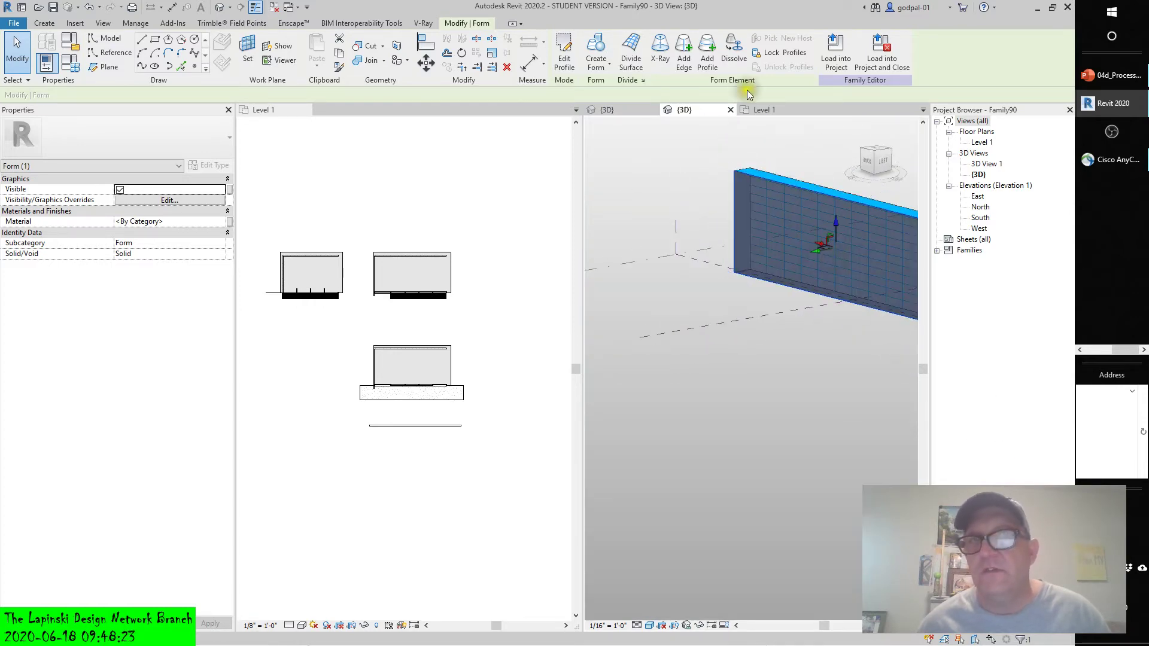
pyautogui.click(630, 55)
# Step: Divide the wall's other long face into a 12-by-12 UV grid
pyautogui.keyDown('shift'); pyautogui.moveTo(826, 313); pyautogui.dragTo(718, 318, button='middle'); pyautogui.keyUp('shift')
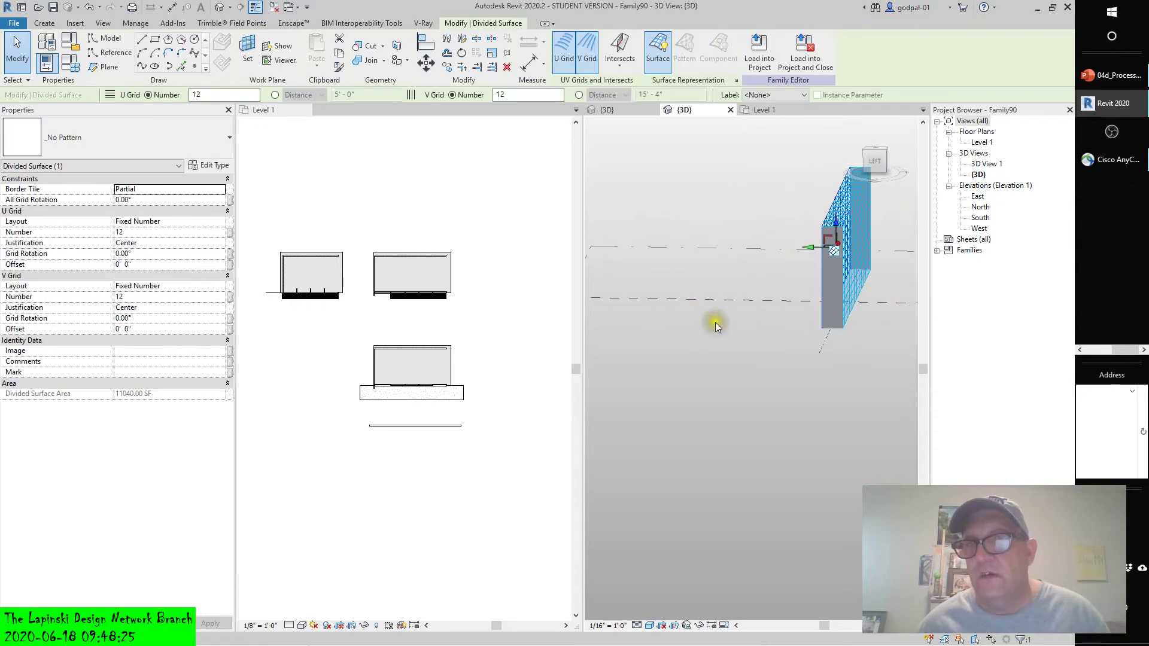
pyautogui.click(836, 301)
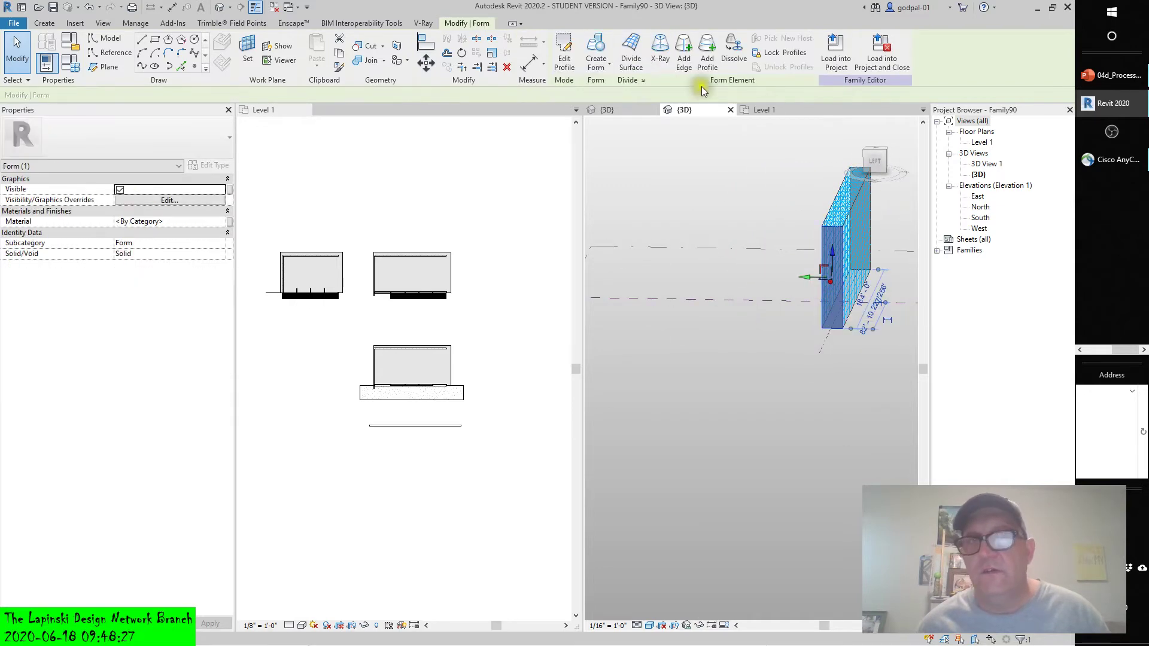
pyautogui.click(629, 56)
pyautogui.keyDown('shift'); pyautogui.moveTo(846, 377); pyautogui.dragTo(839, 328, button='middle'); pyautogui.keyUp('shift')
pyautogui.click(836, 344)
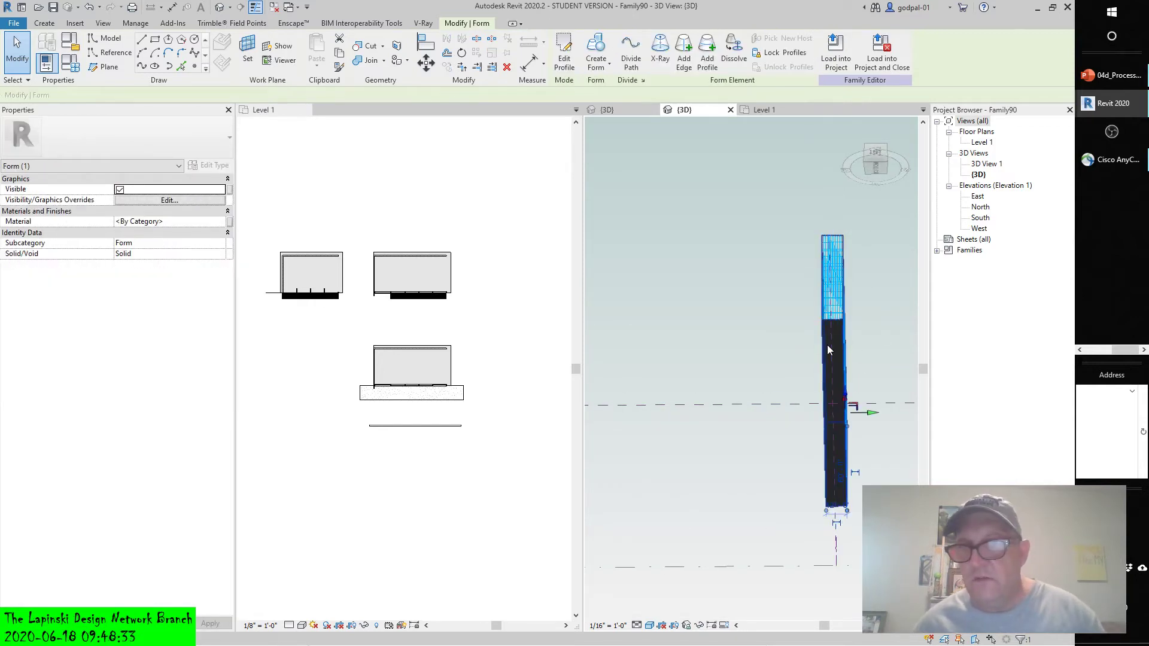
pyautogui.scroll(6, 838, 348)
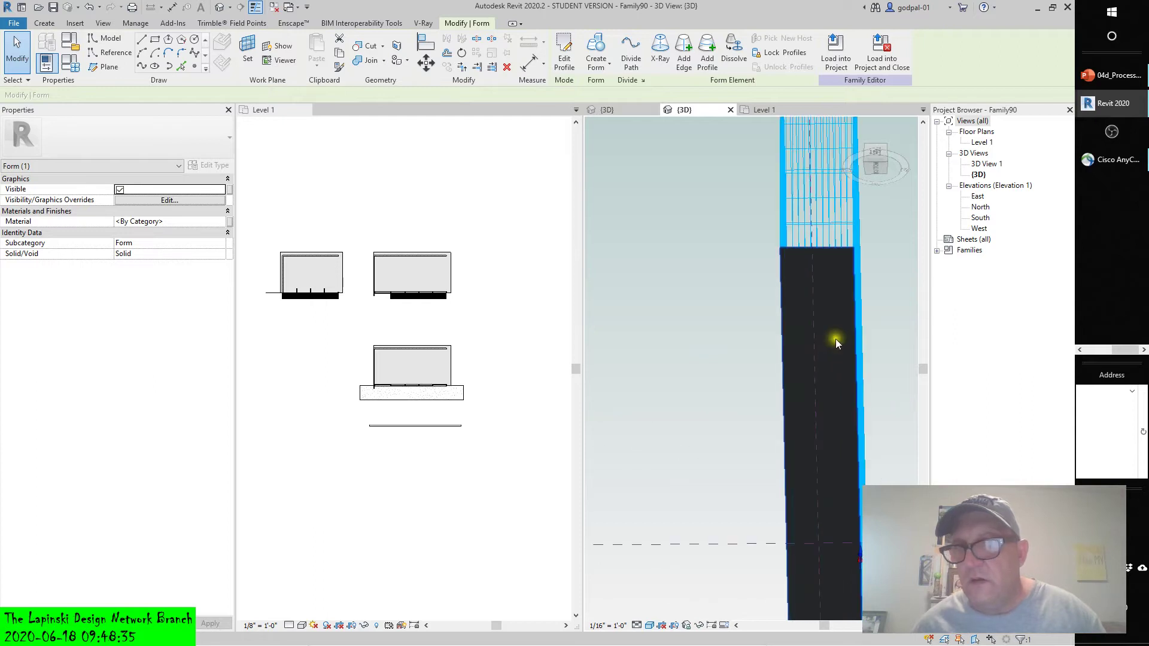
pyautogui.click(842, 256)
pyautogui.scroll(-2, 837, 290)
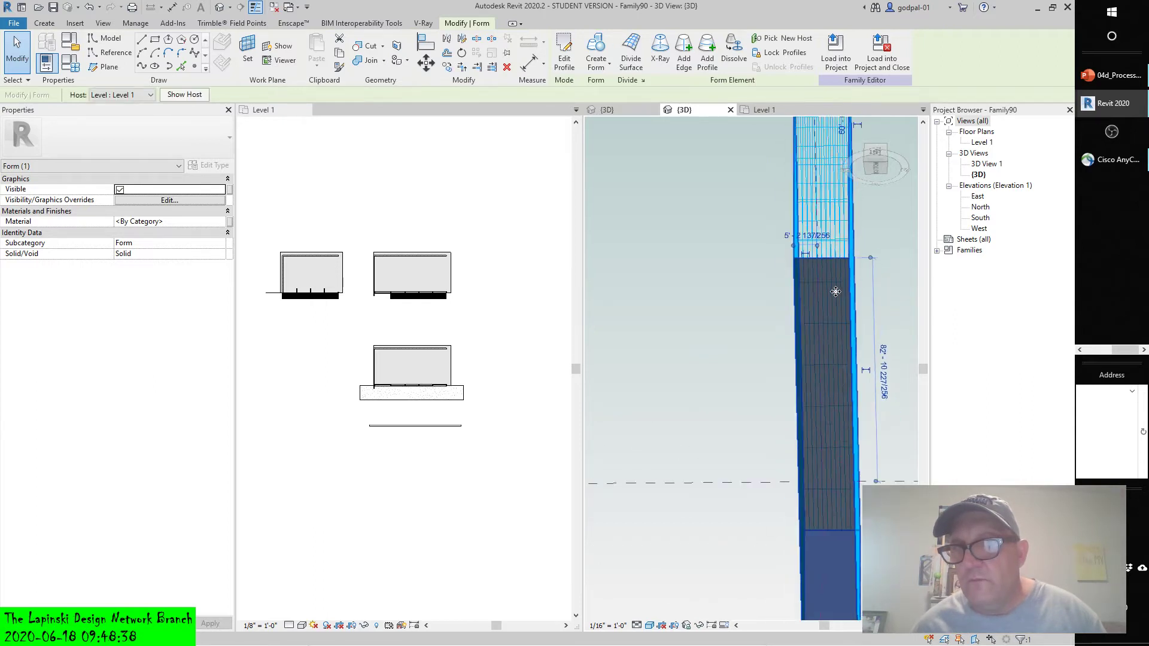
pyautogui.click(644, 56)
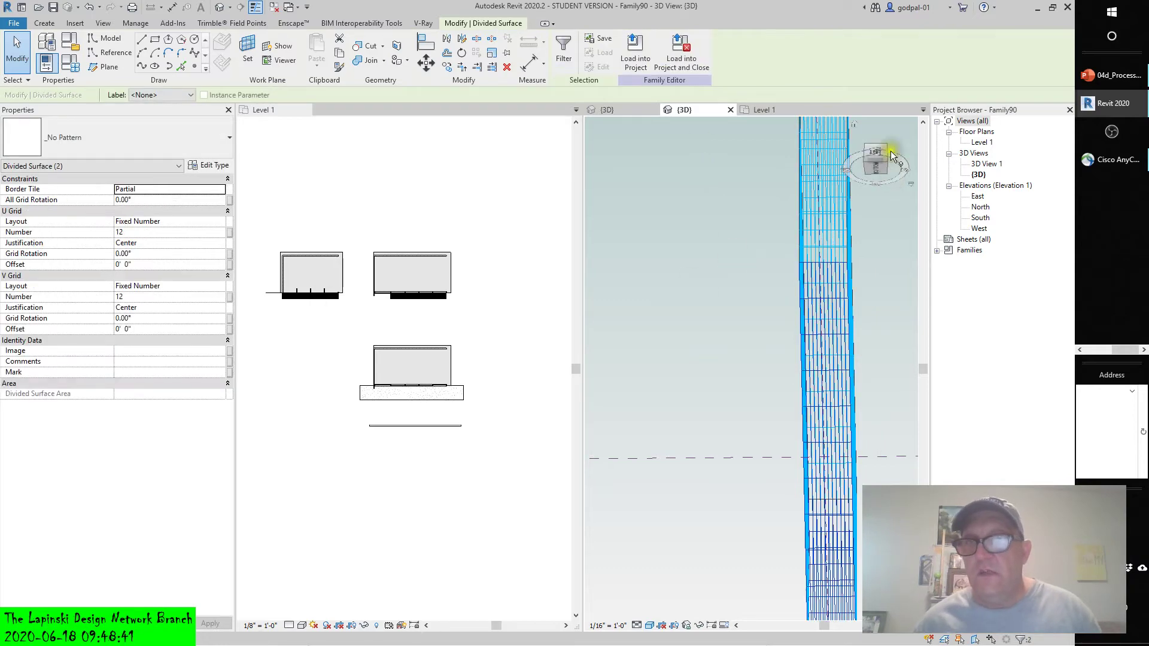
# Step: Zoom to fit the model and try raising a divided surface to reshape the wall
pyautogui.click(854, 122)
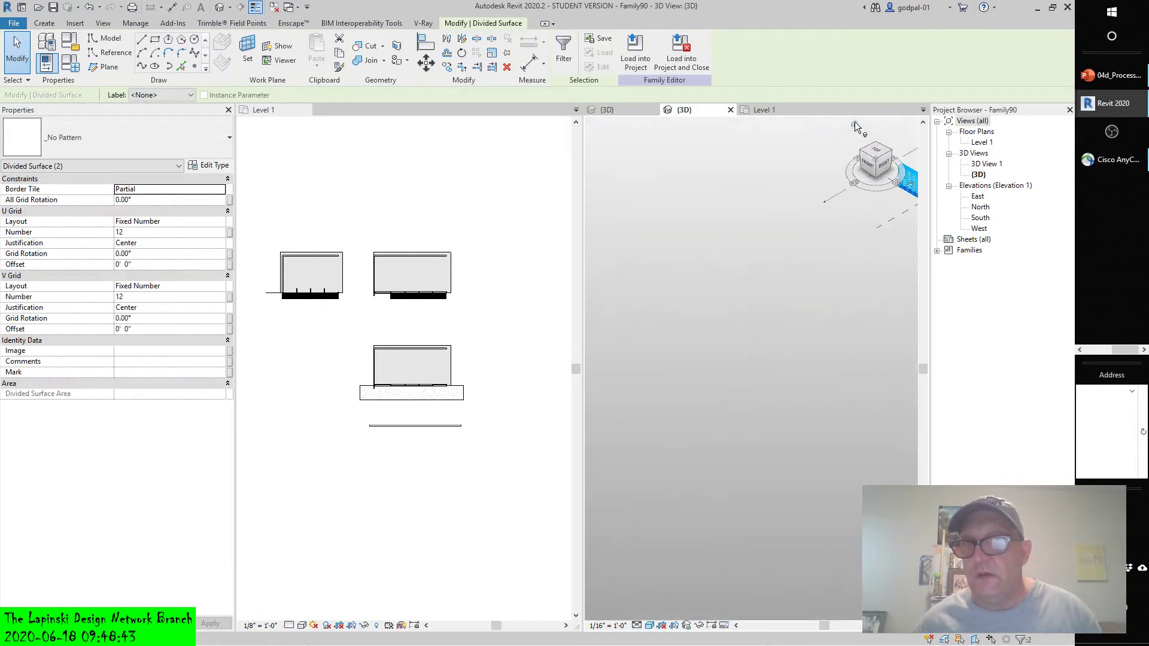
pyautogui.press('z')
pyautogui.press('a')
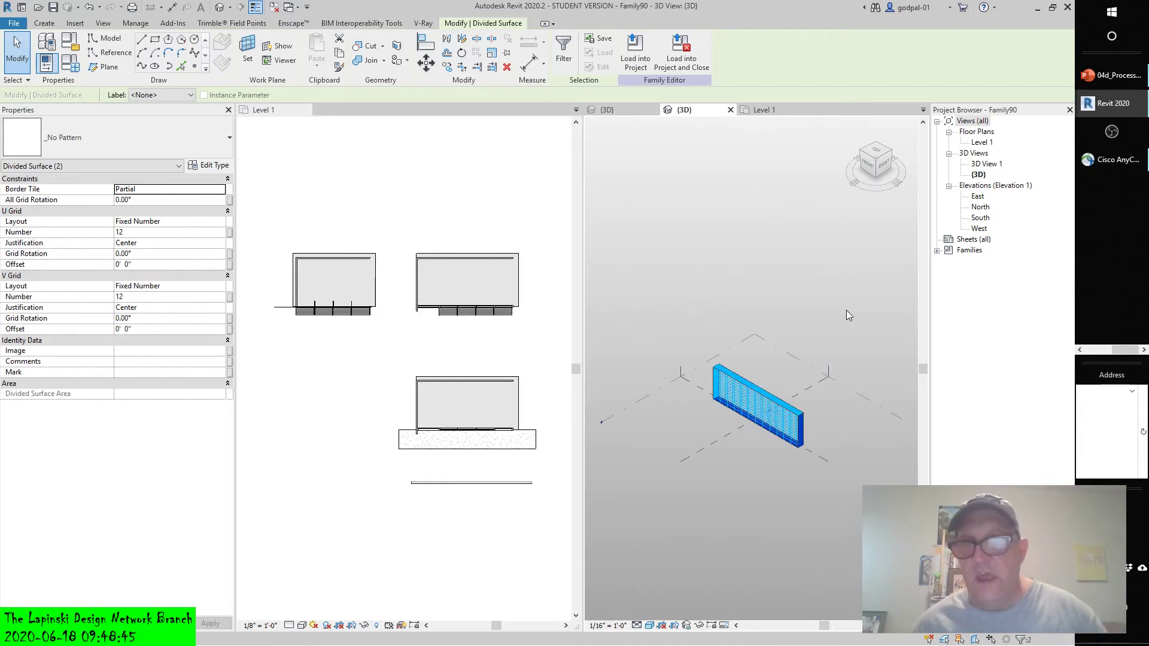
pyautogui.scroll(5, 840, 410)
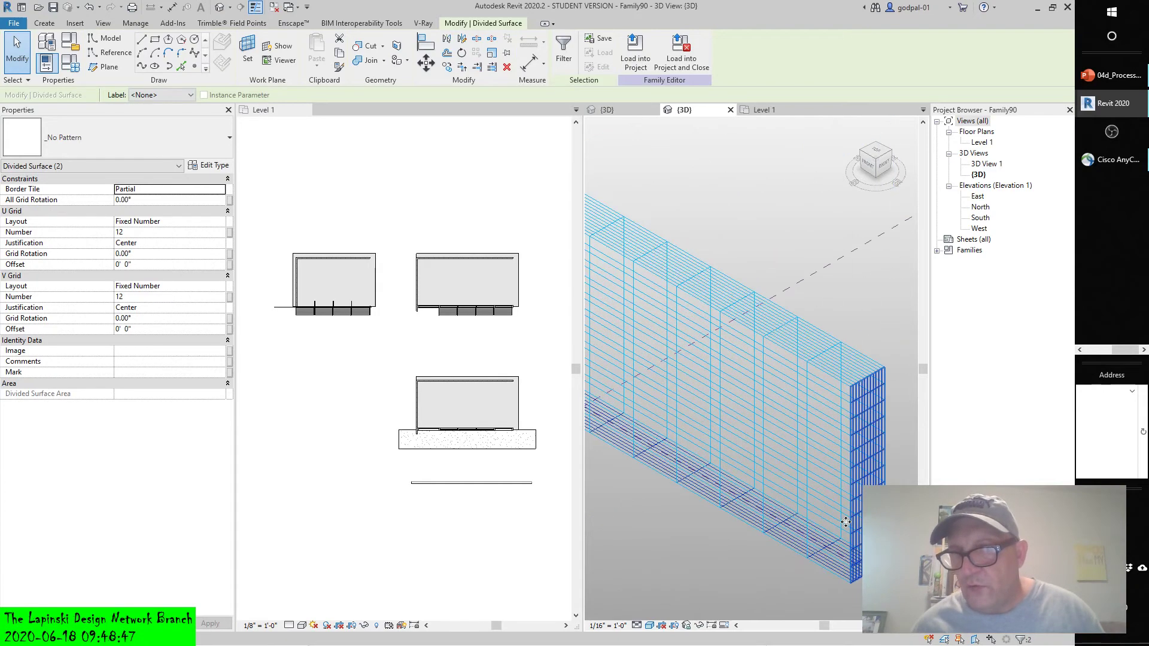
pyautogui.moveTo(771, 504); pyautogui.dragTo(714, 489, button='middle')
pyautogui.scroll(-3, 714, 489)
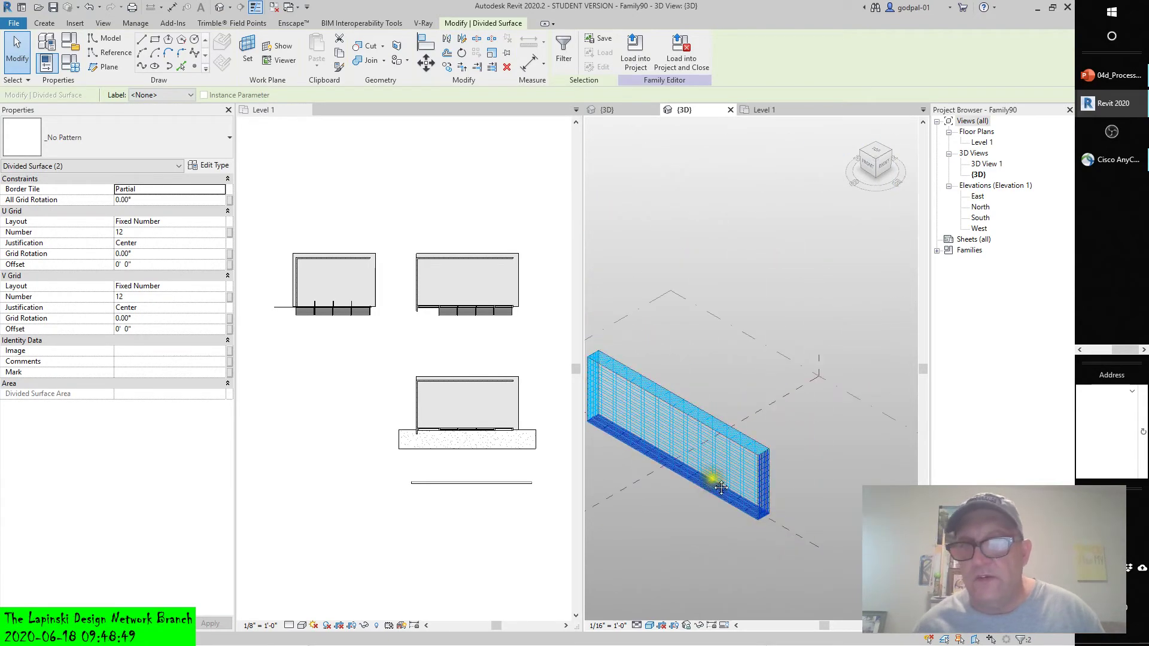
pyautogui.click(724, 438)
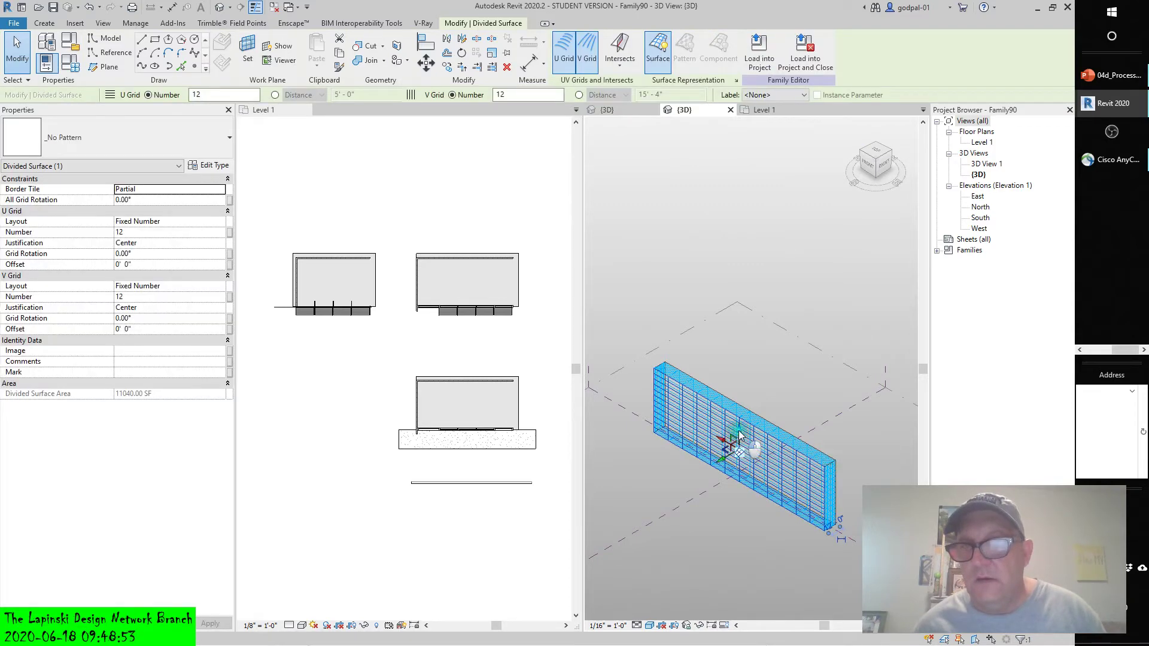
pyautogui.moveTo(740, 436); pyautogui.dragTo(734, 376)
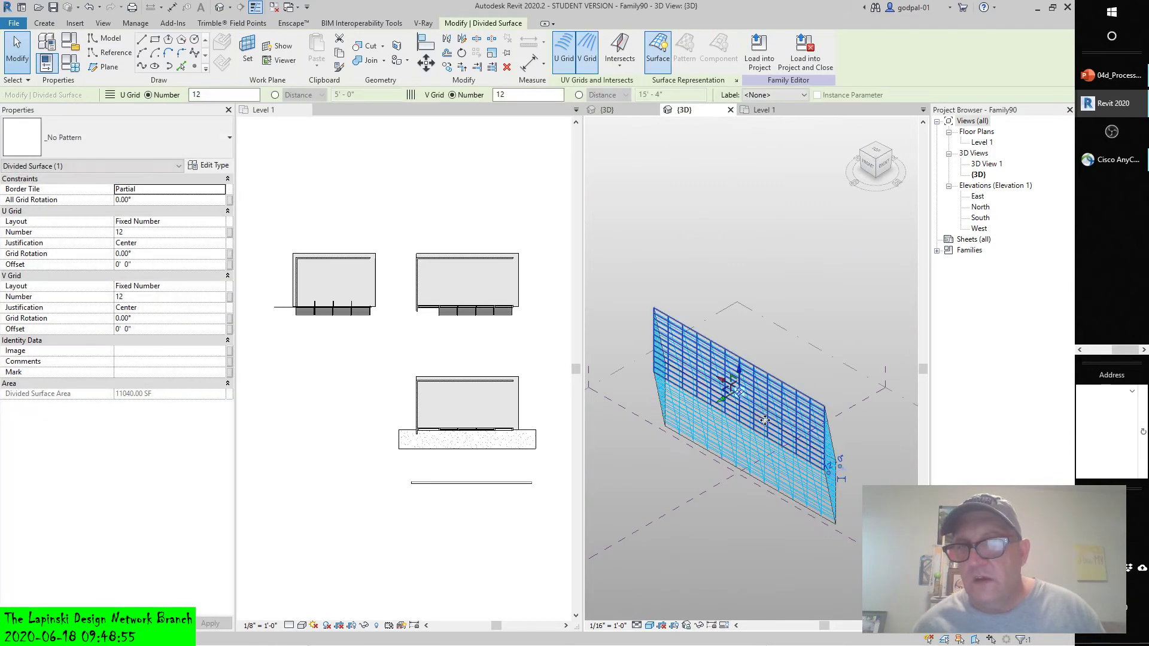
# Step: Undo that reshape and raise the wall's top face to make it taller
pyautogui.click(89, 7)
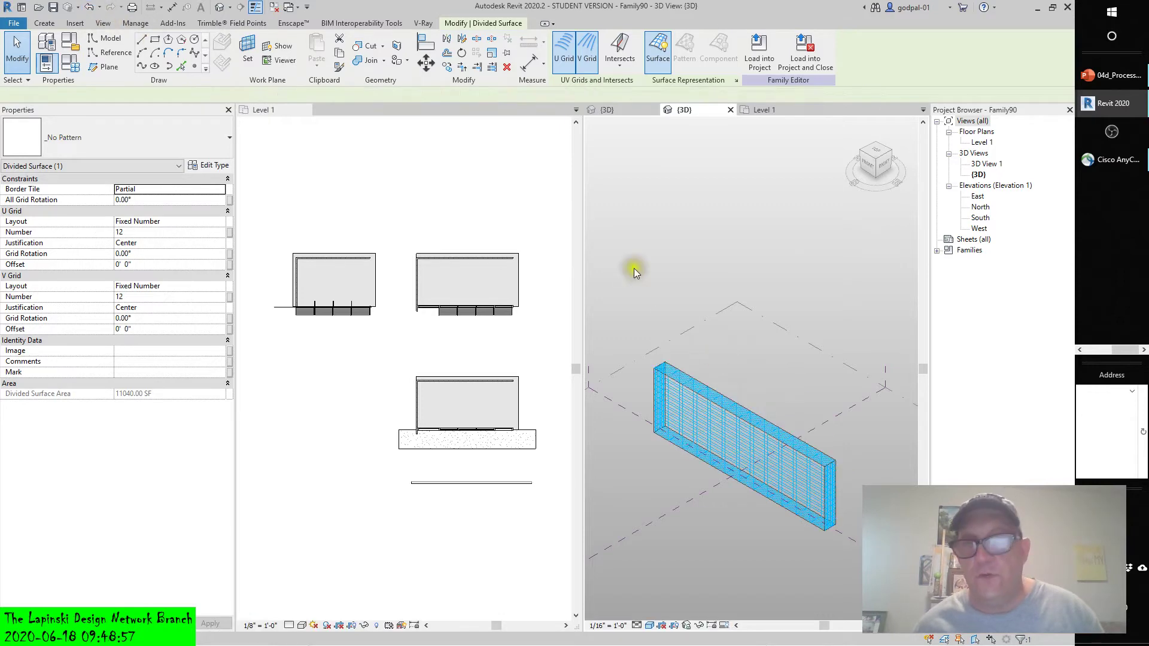
pyautogui.click(748, 436)
pyautogui.scroll(3, 740, 408)
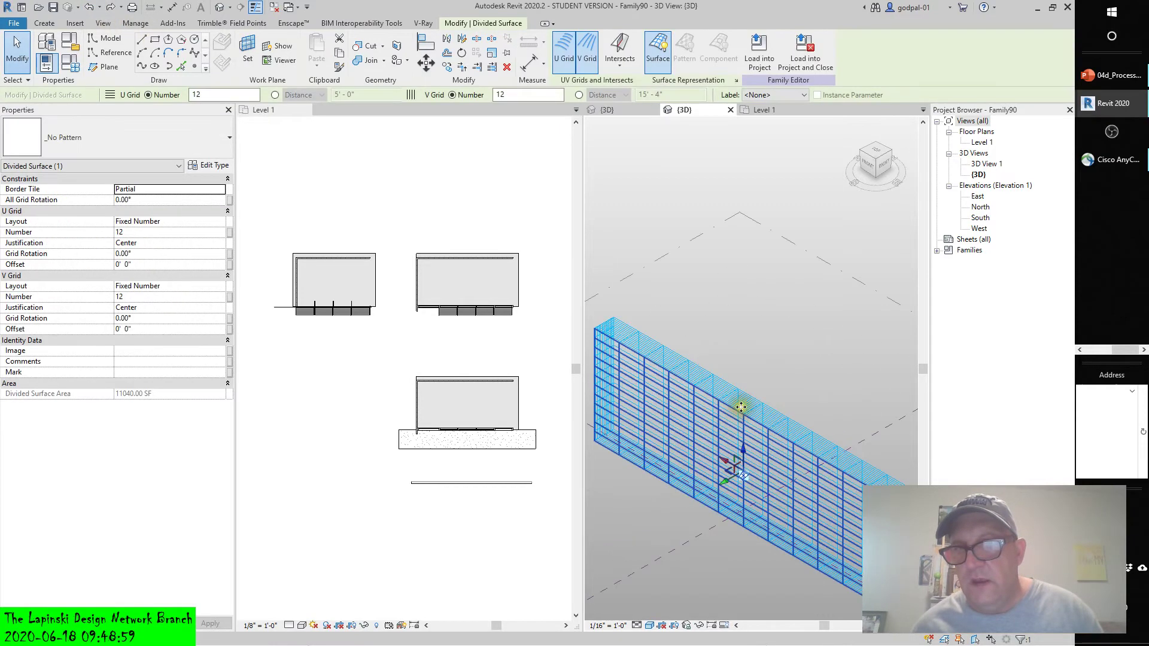
pyautogui.click(751, 397)
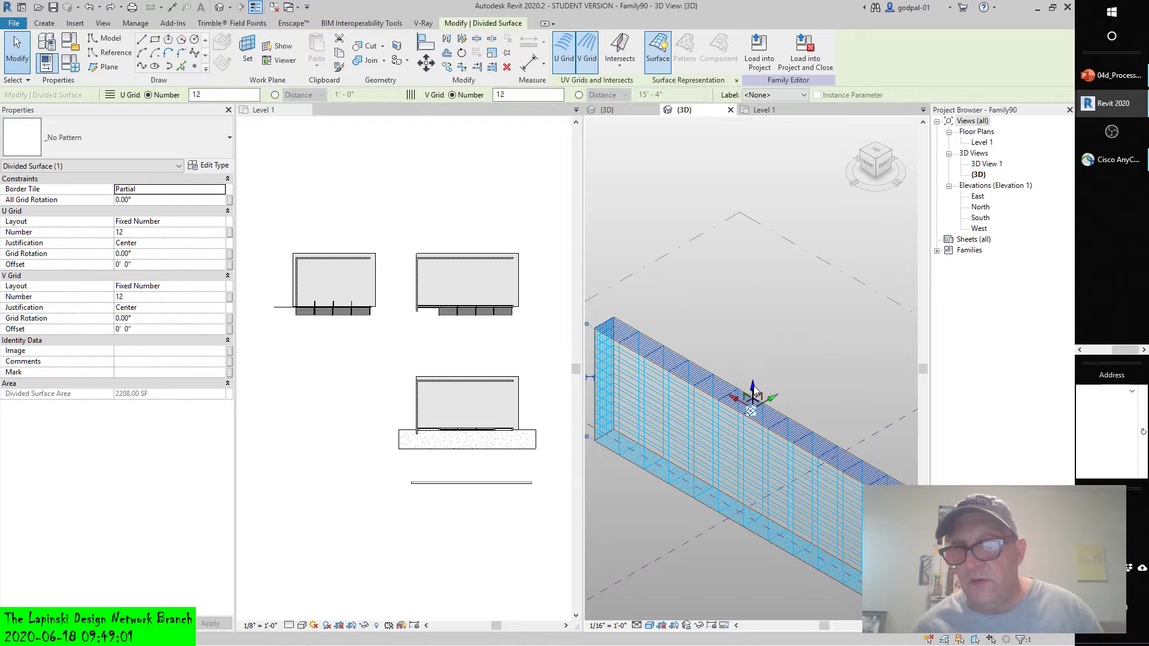
pyautogui.moveTo(754, 388); pyautogui.dragTo(753, 330)
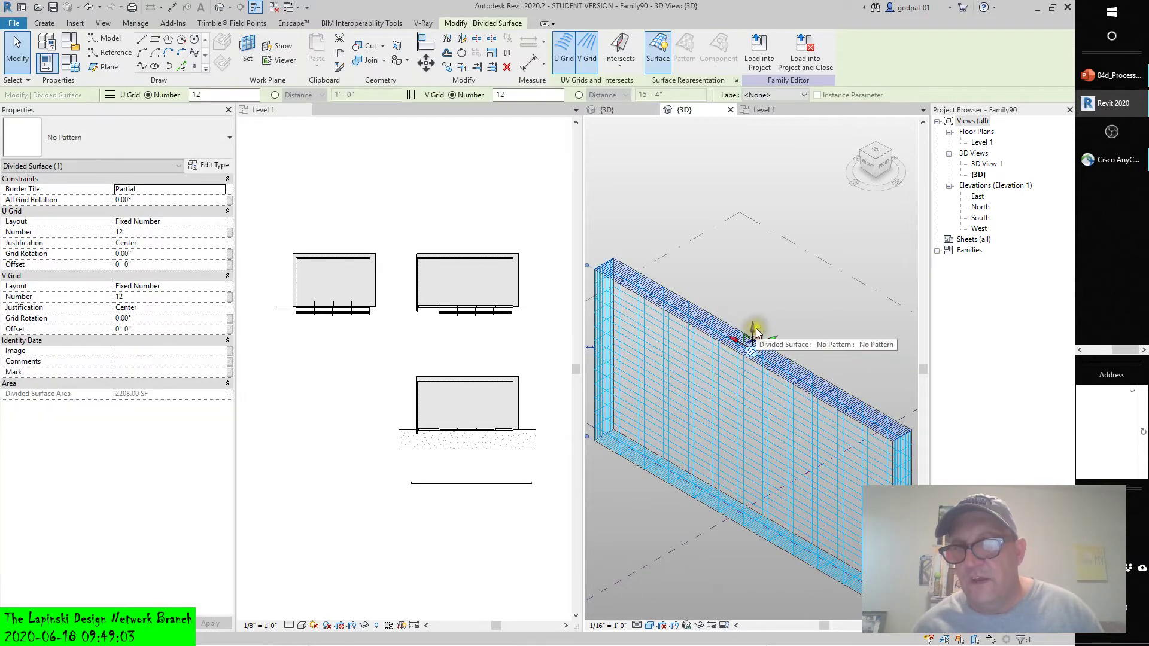
pyautogui.click(788, 358)
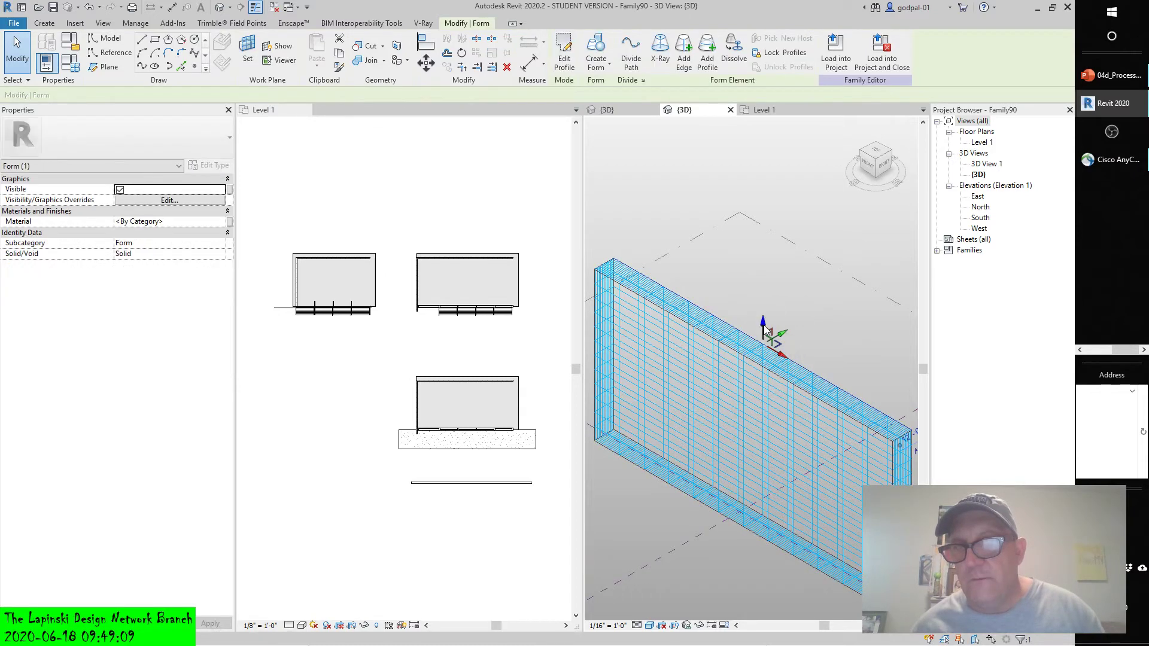
# Step: Raise the form's top edge higher and push the front face outward to thicken the wall
pyautogui.moveTo(764, 326); pyautogui.dragTo(762, 302)
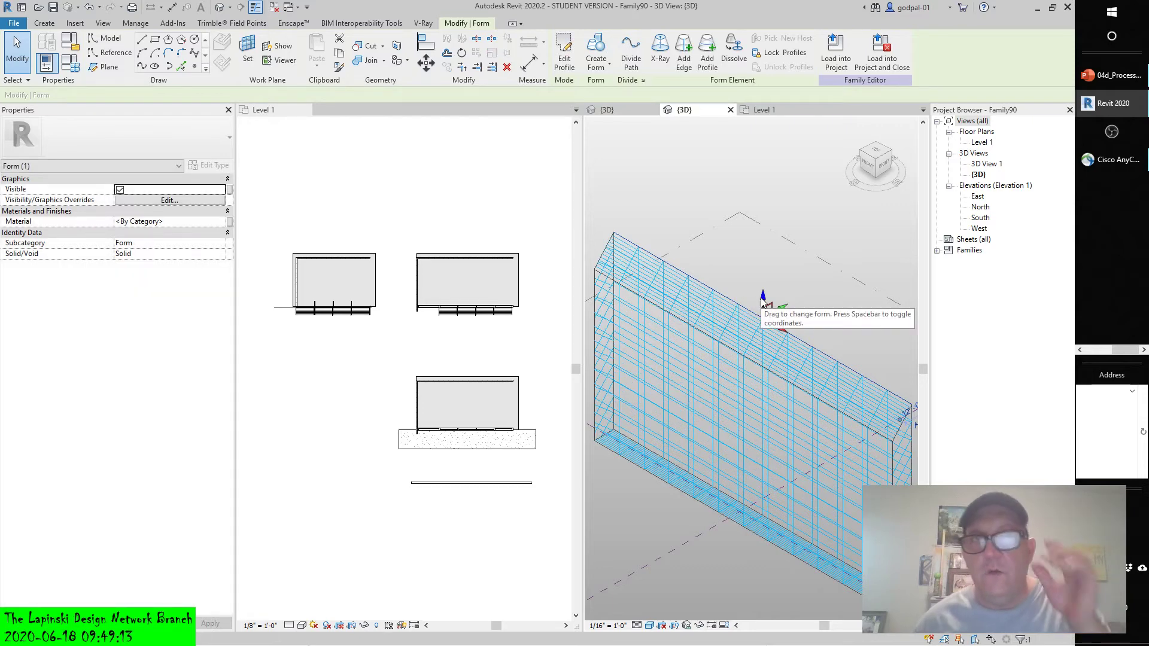
pyautogui.scroll(-1, 781, 361)
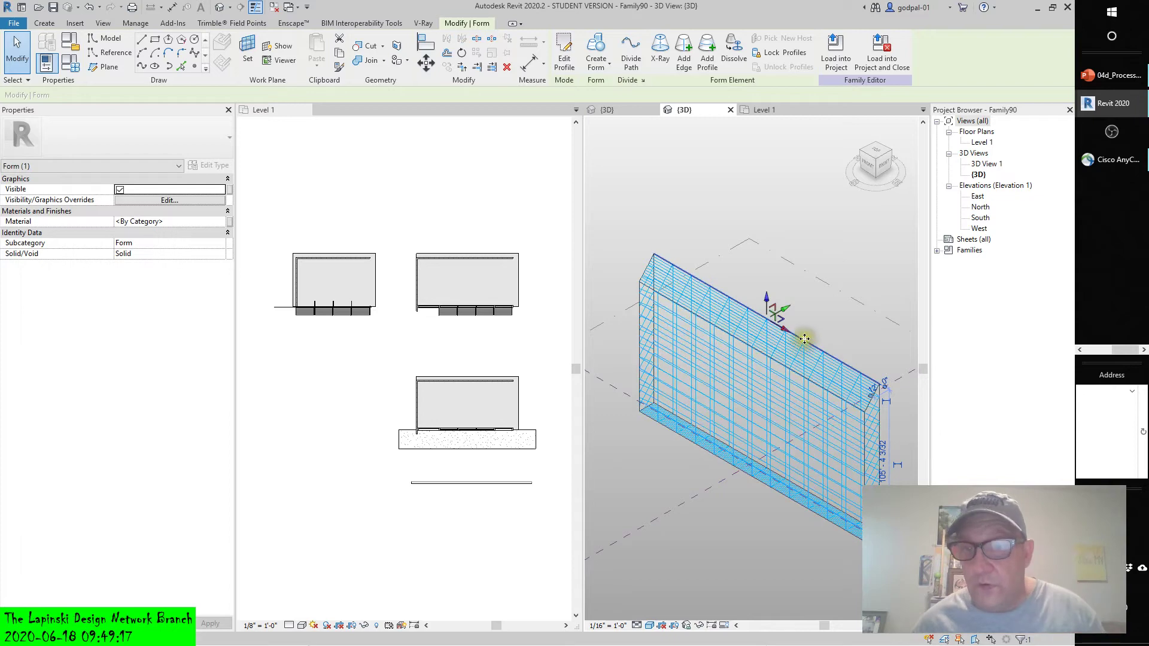
pyautogui.click(803, 318)
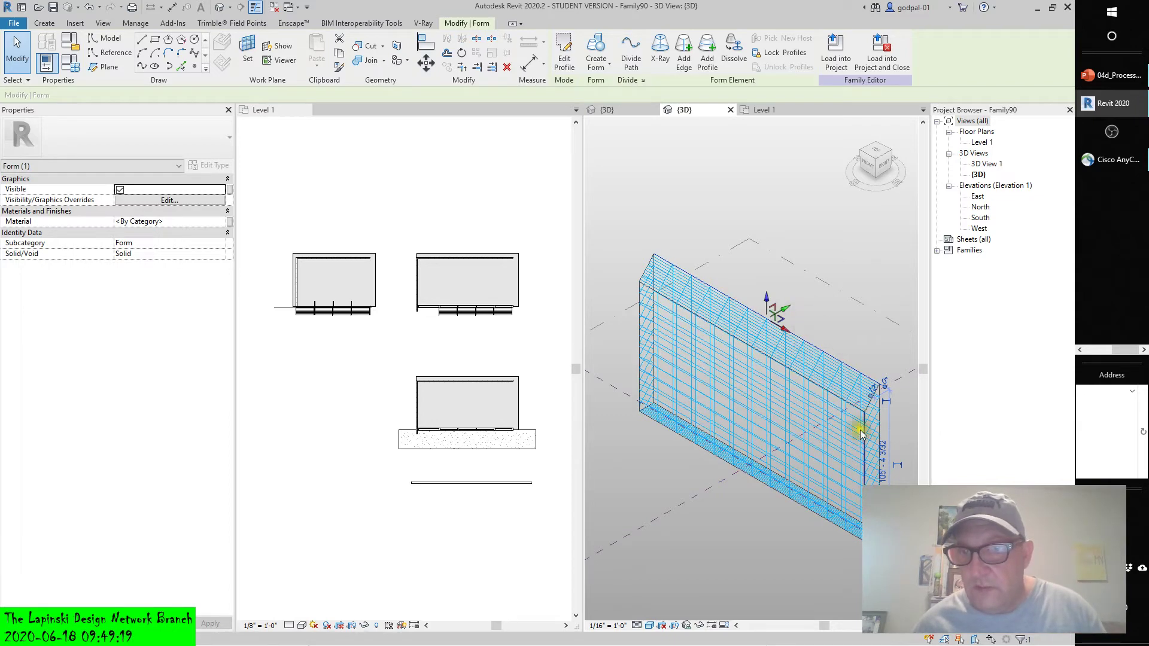
pyautogui.click(825, 393)
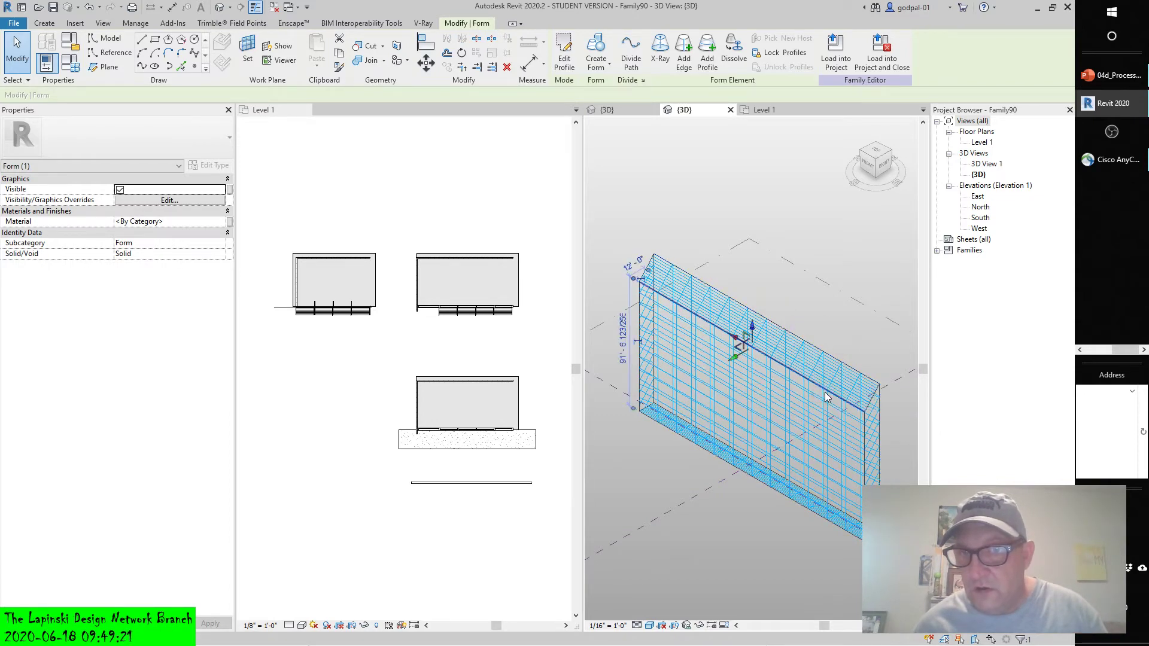
pyautogui.moveTo(731, 360); pyautogui.dragTo(723, 370)
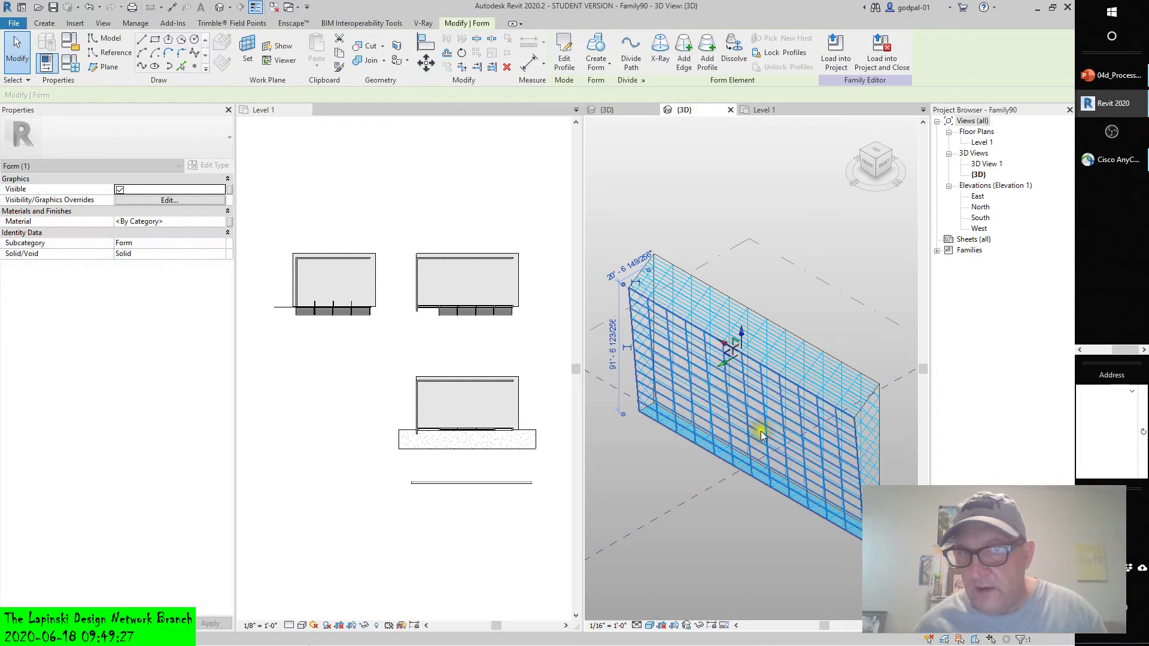
# Step: Deselect the form and zoom to fit the reshaped mass from the home 3D view
pyautogui.click(778, 556)
pyautogui.moveTo(819, 548)
pyautogui.keyDown('shift'); pyautogui.mouseDown(button='middle')
pyautogui.moveTo(821, 531)
pyautogui.moveTo(700, 453)
pyautogui.moveTo(635, 465)
pyautogui.moveTo(641, 495)
pyautogui.moveTo(674, 513)
pyautogui.moveTo(825, 531)
pyautogui.mouseUp(button='middle'); pyautogui.keyUp('shift')
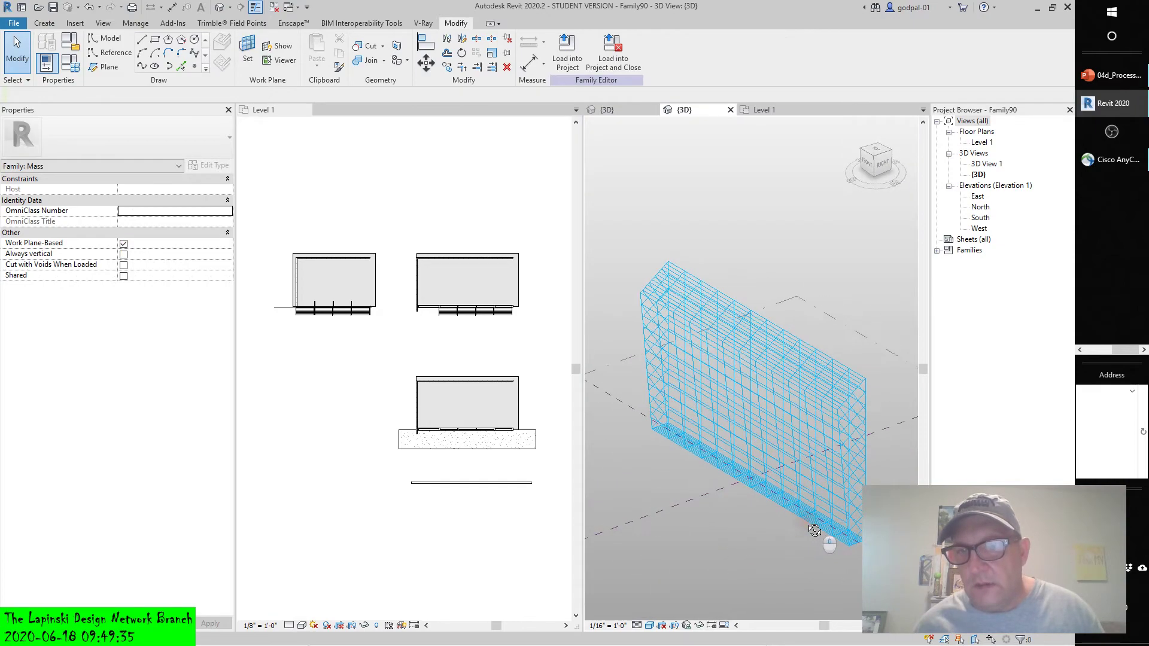
pyautogui.click(854, 125)
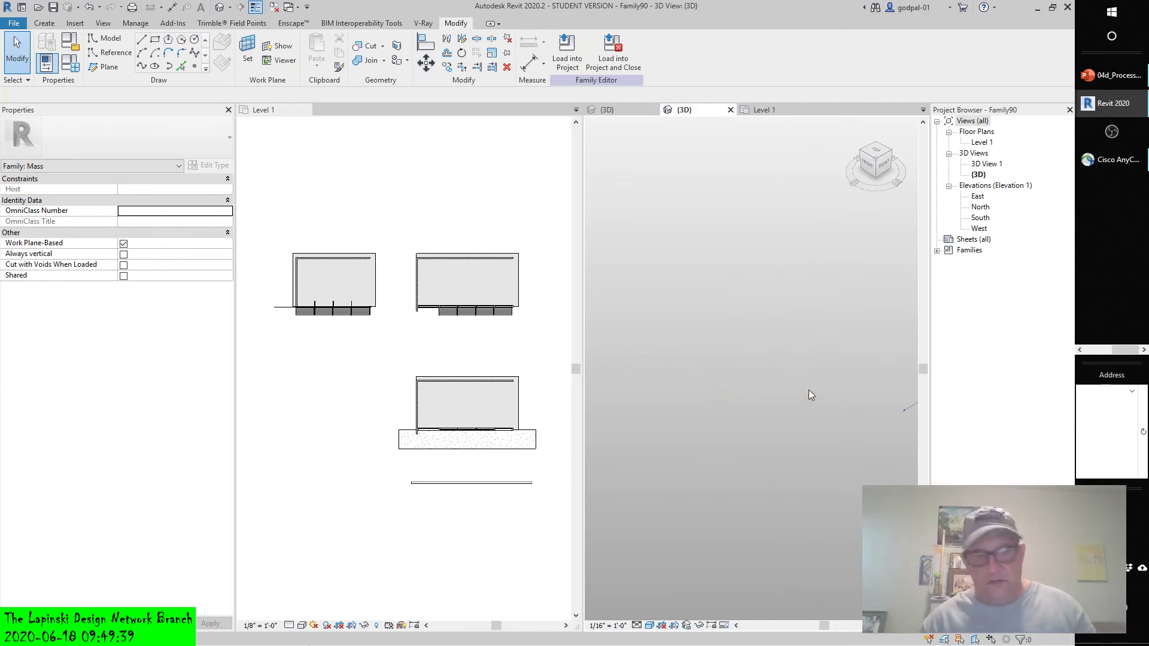
pyautogui.press('z')
pyautogui.press('f')
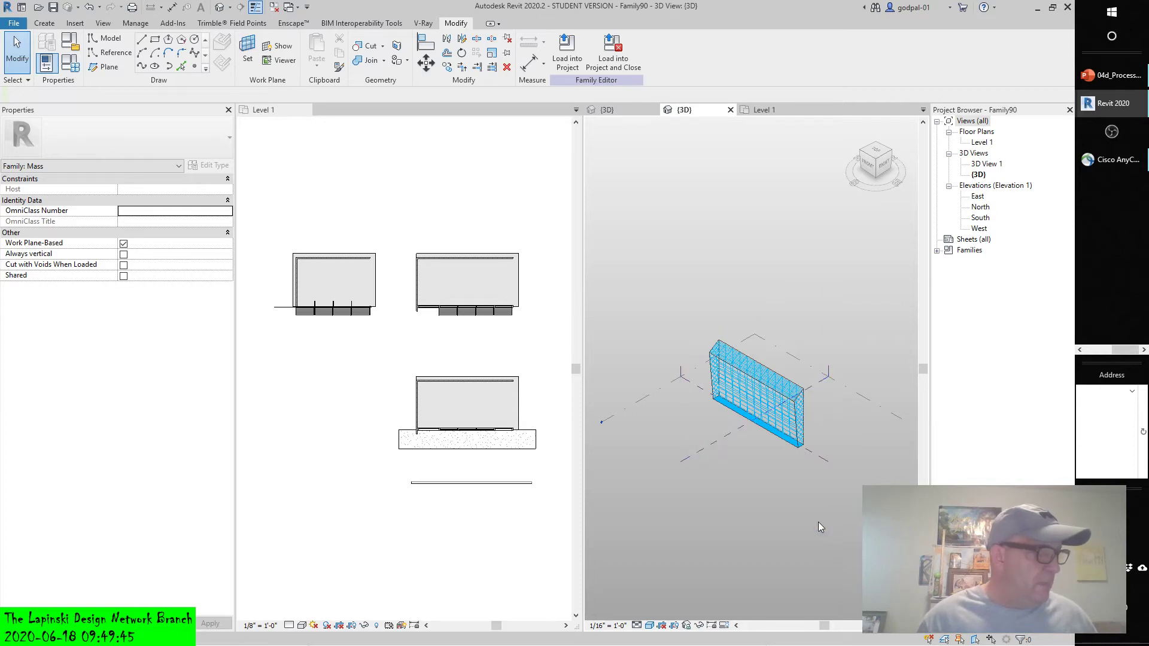
# Step: Apply the Rectangle Checkerboard pattern to the divided surface, then switch to Arrows
pyautogui.click(757, 400)
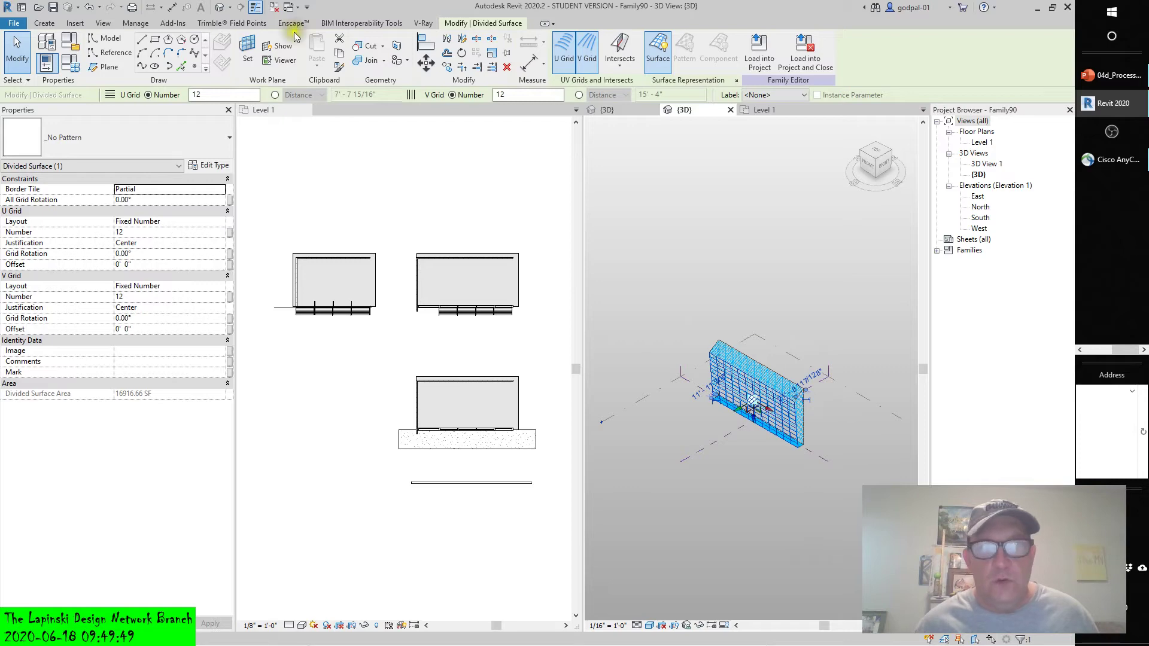
pyautogui.click(227, 145)
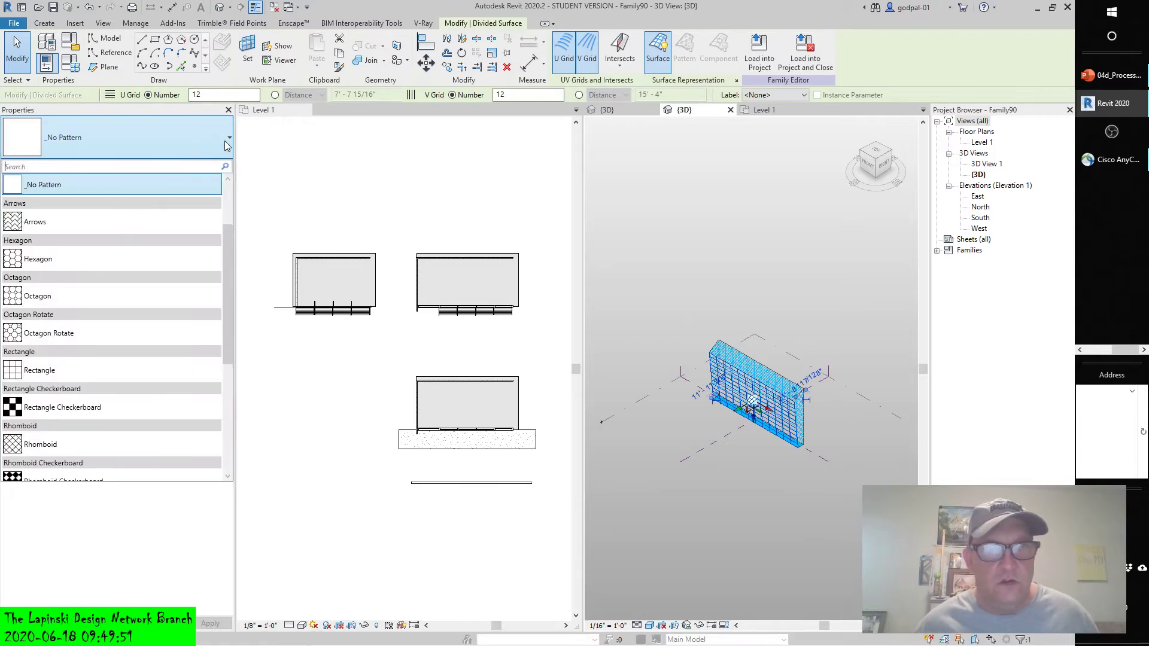
pyautogui.click(117, 407)
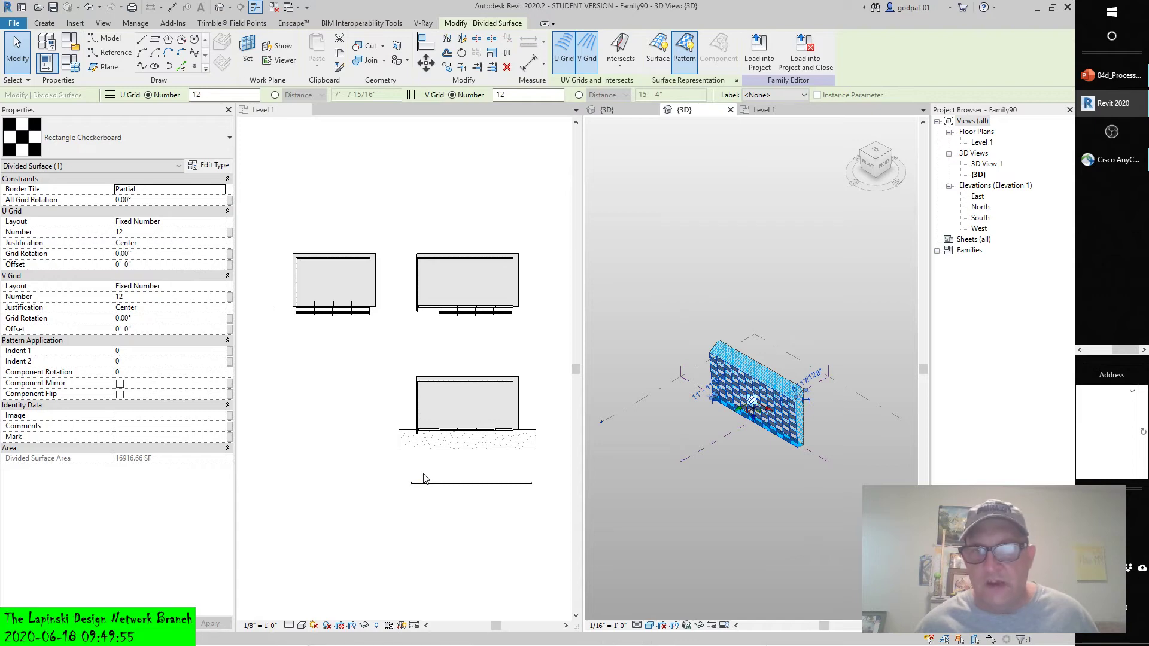
pyautogui.click(228, 139)
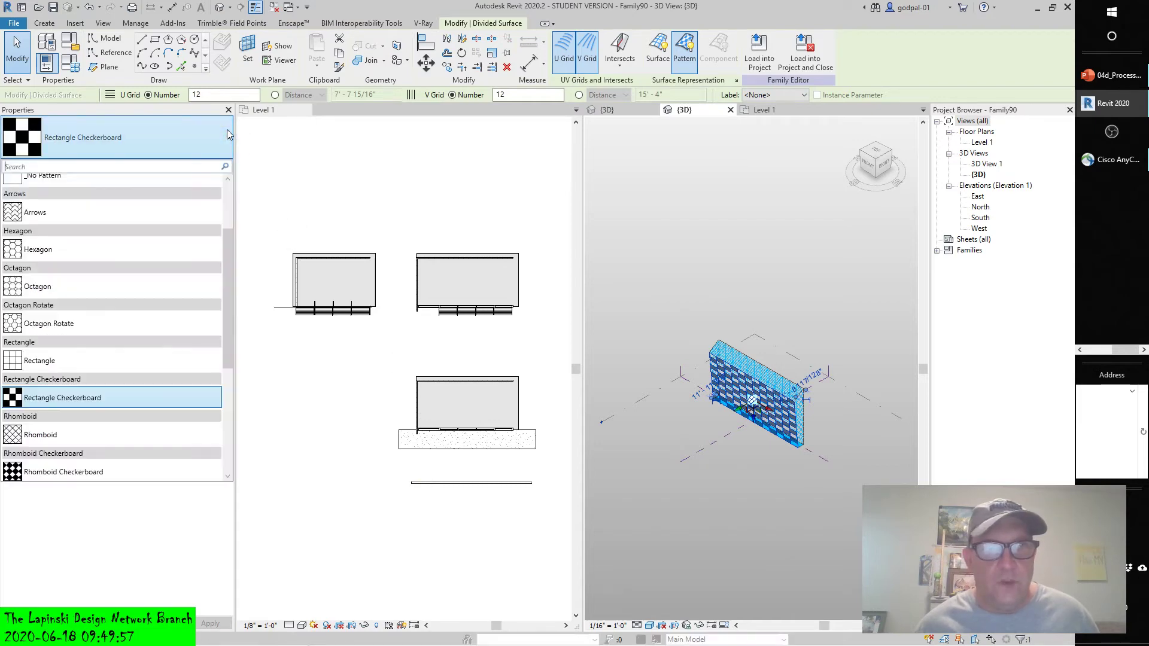
pyautogui.click(75, 213)
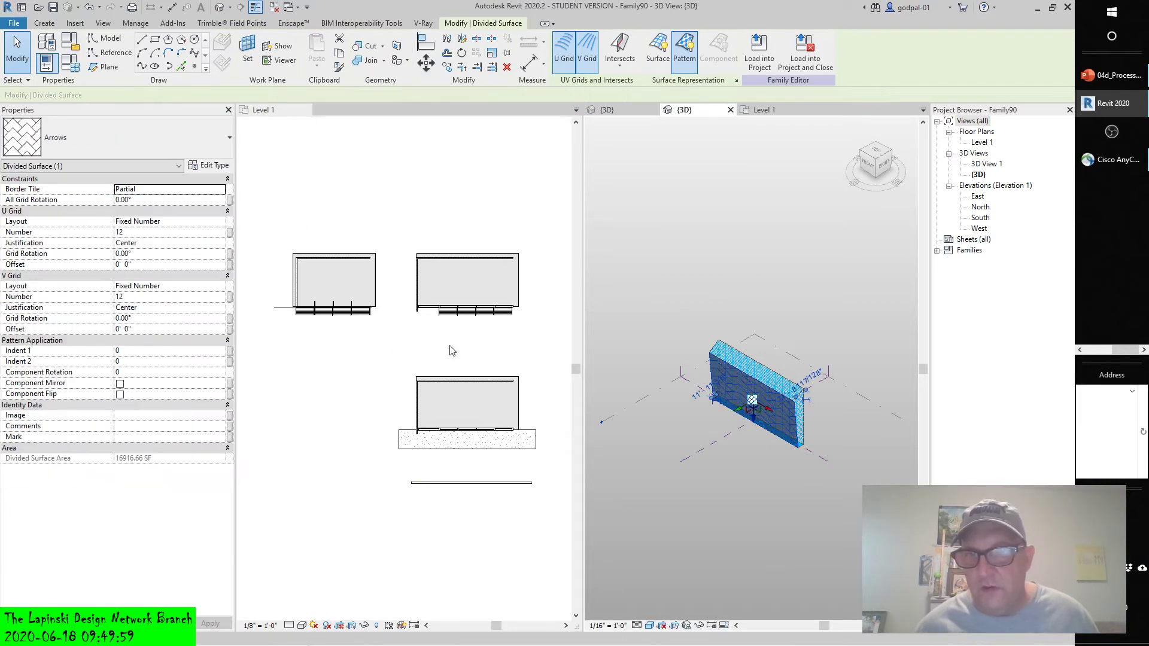
# Step: Change the divided surface pattern to Hexagon
pyautogui.scroll(6, 718, 371)
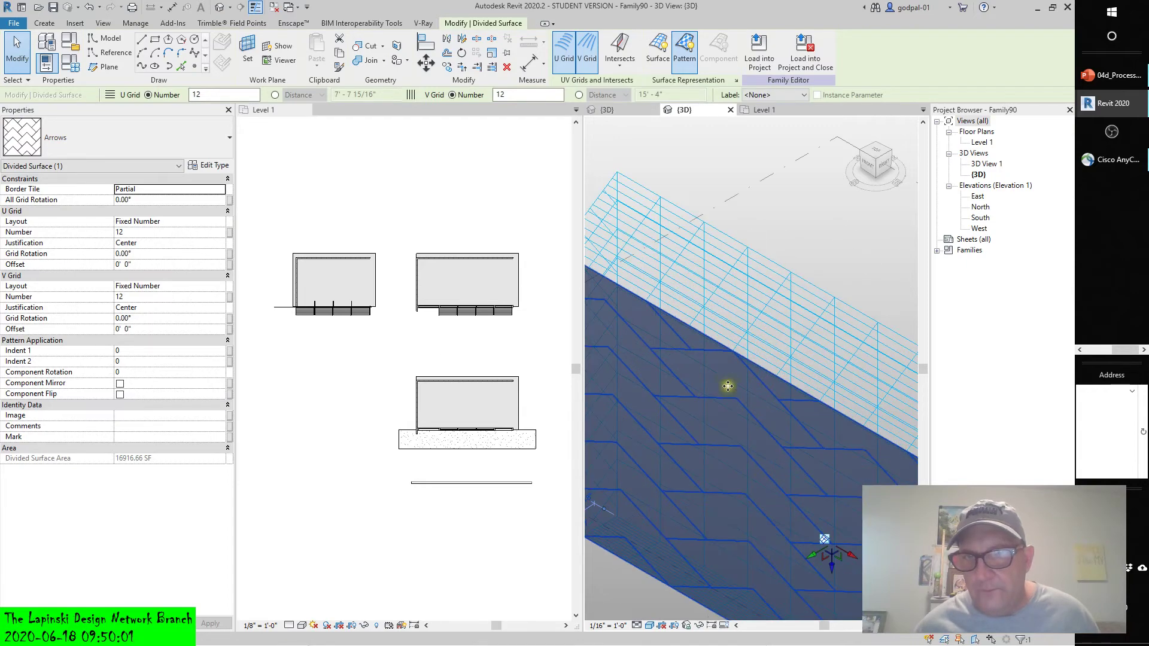
pyautogui.keyDown('shift'); pyautogui.moveTo(697, 378); pyautogui.dragTo(807, 355, button='middle'); pyautogui.keyUp('shift')
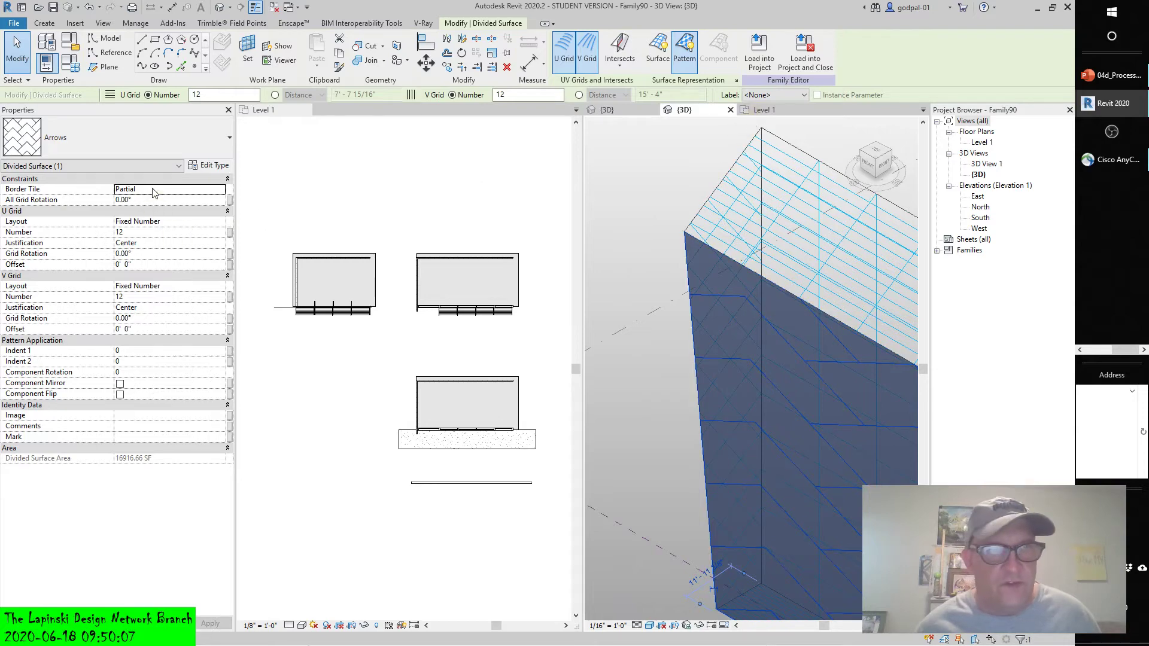
pyautogui.click(149, 149)
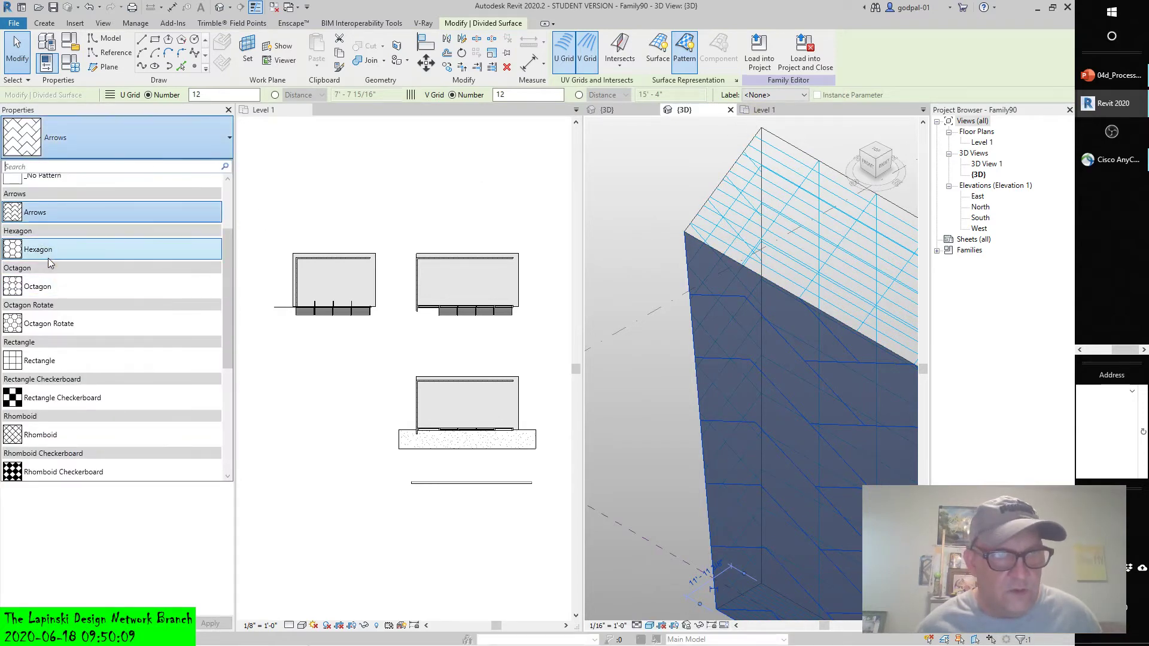
pyautogui.click(114, 255)
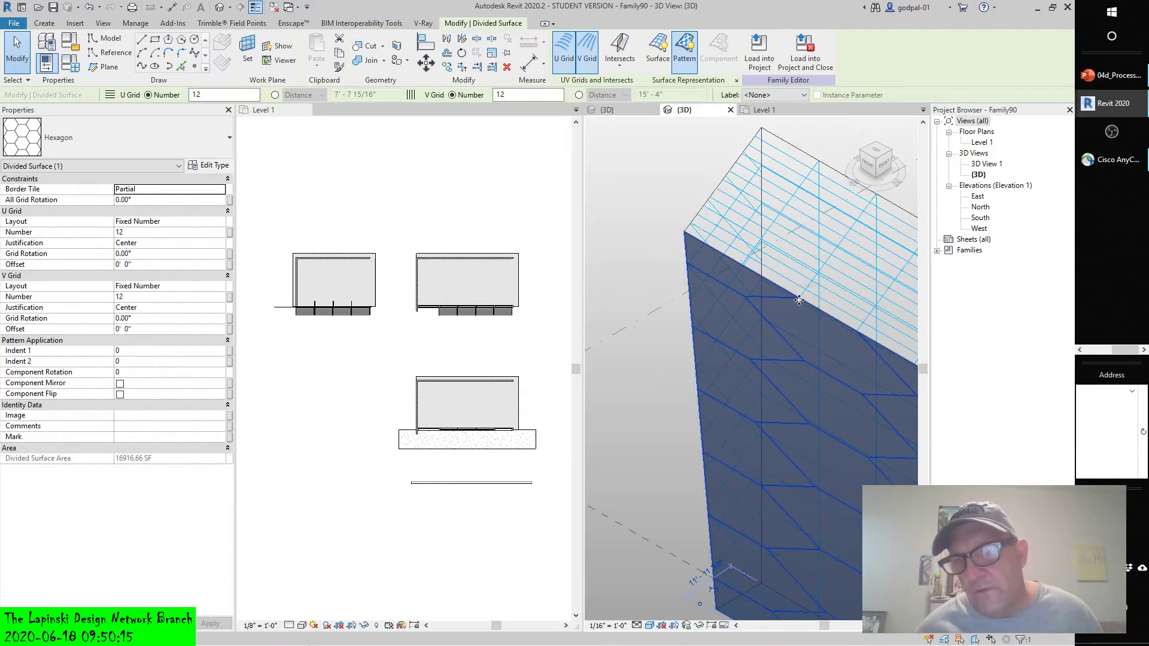
pyautogui.click(831, 310)
# Step: Orbit and zoom around the wall to inspect the Hexagon pattern
pyautogui.moveTo(858, 333)
pyautogui.keyDown('shift'); pyautogui.mouseDown(button='middle')
pyautogui.moveTo(825, 323)
pyautogui.moveTo(811, 357)
pyautogui.moveTo(670, 288)
pyautogui.mouseUp(button='middle'); pyautogui.keyUp('shift')
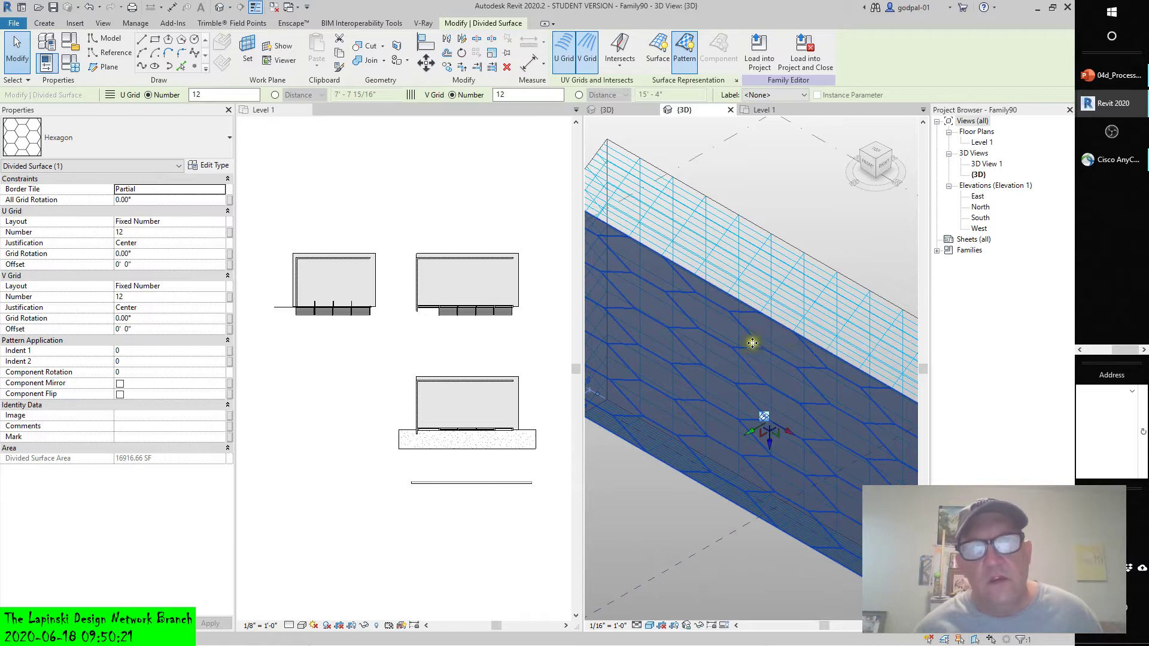
pyautogui.keyDown('shift'); pyautogui.moveTo(747, 341); pyautogui.dragTo(664, 273, button='middle'); pyautogui.keyUp('shift')
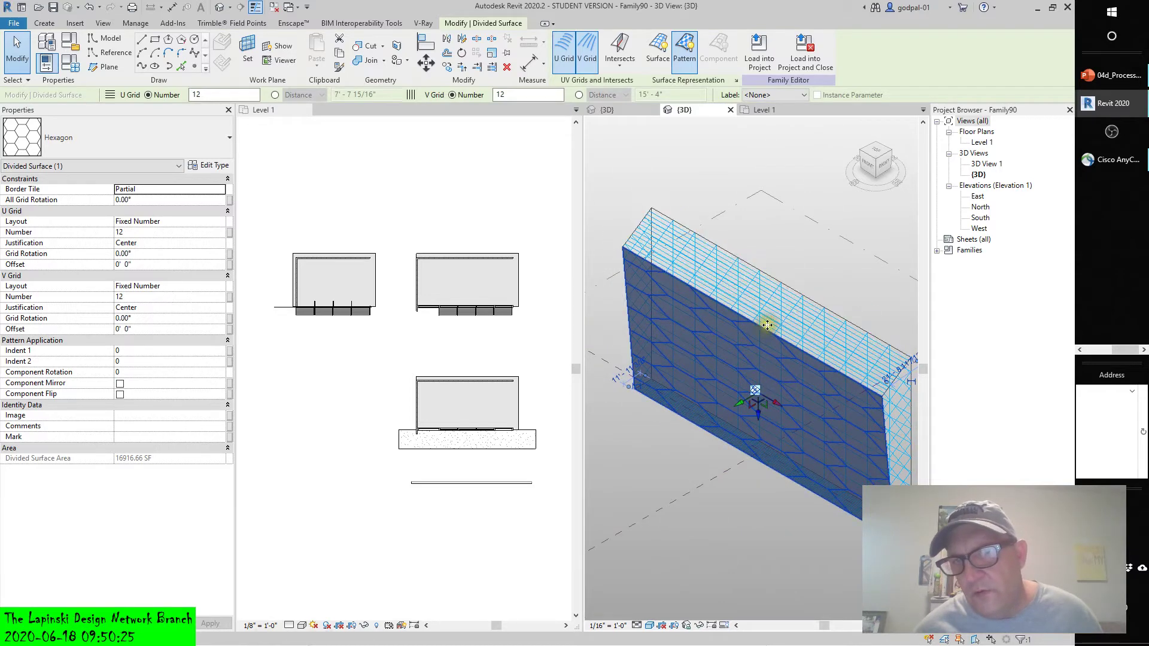
pyautogui.click(787, 324)
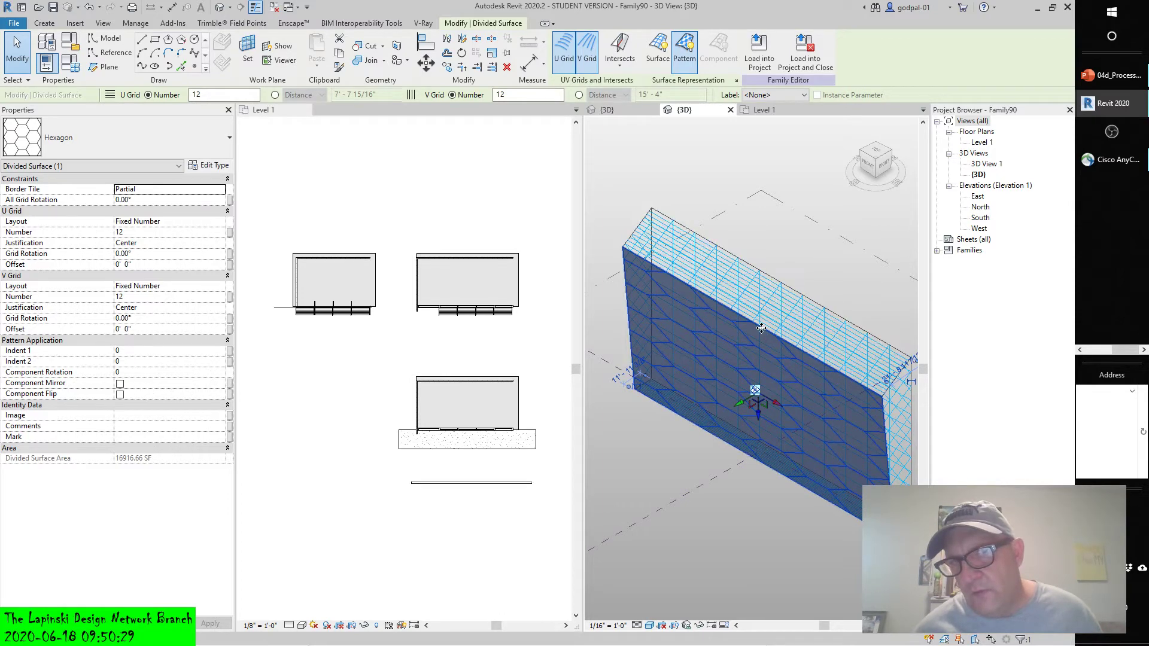
pyautogui.scroll(3, 753, 320)
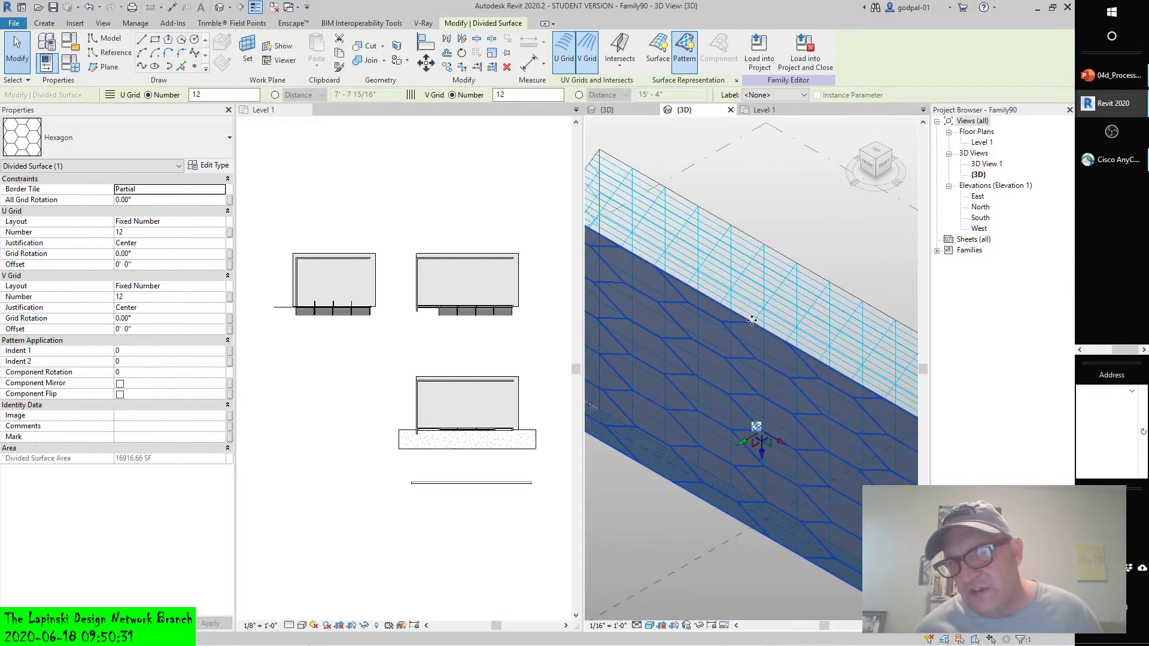
pyautogui.scroll(1, 752, 320)
pyautogui.scroll(4, 753, 324)
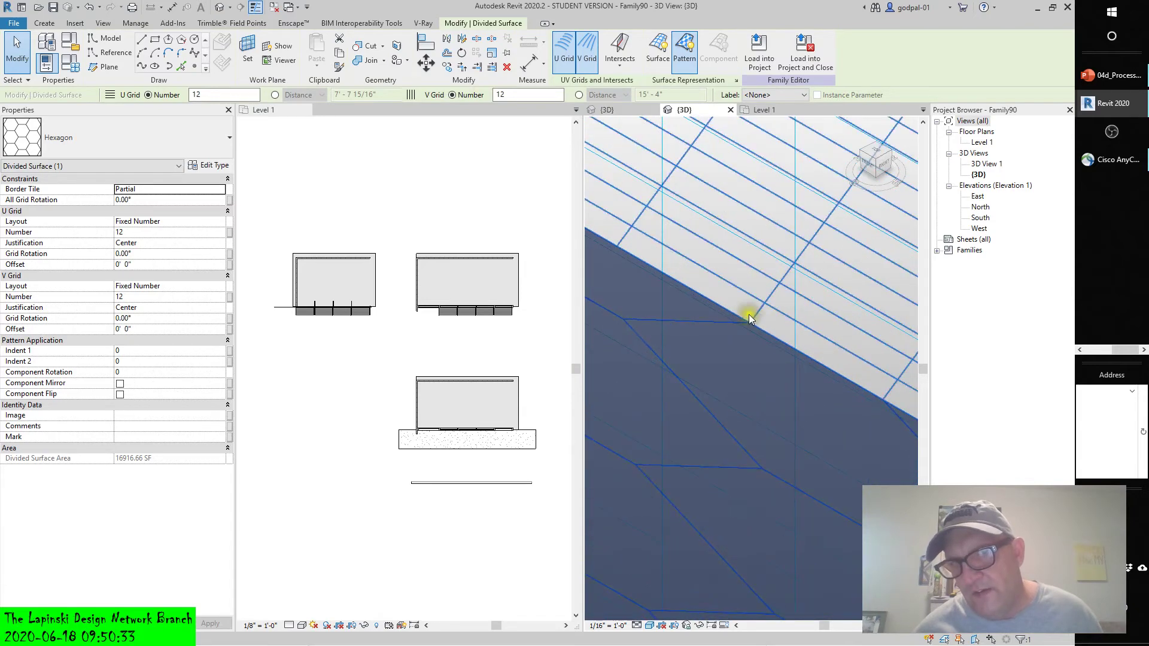
pyautogui.scroll(-2, 750, 325)
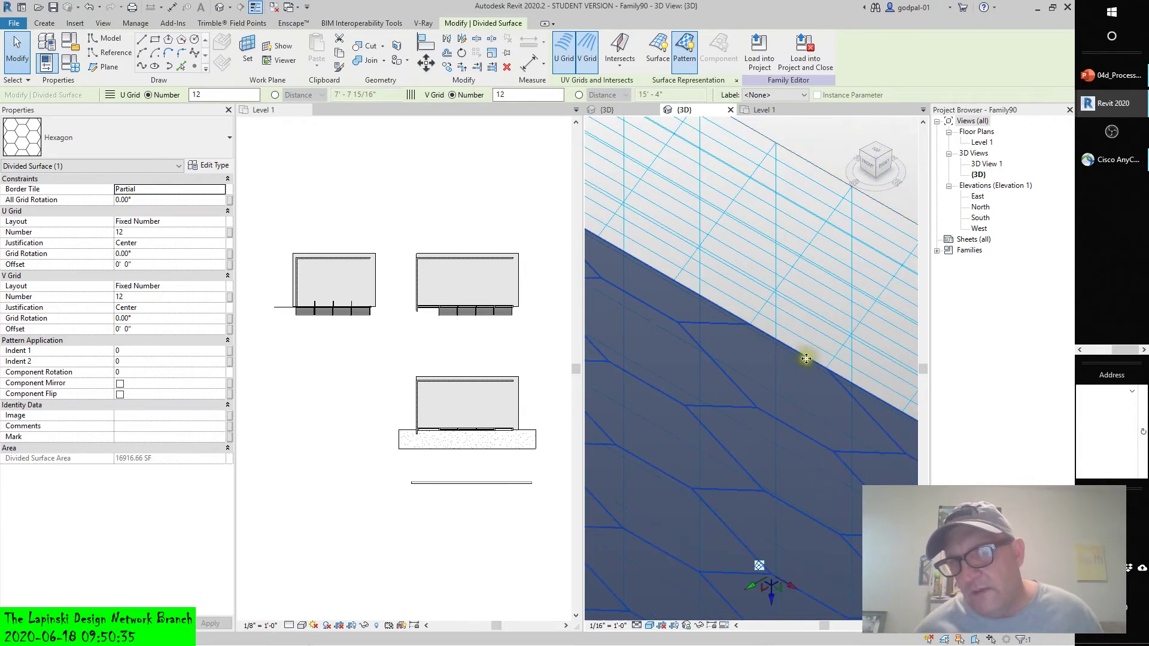
pyautogui.scroll(-2, 829, 370)
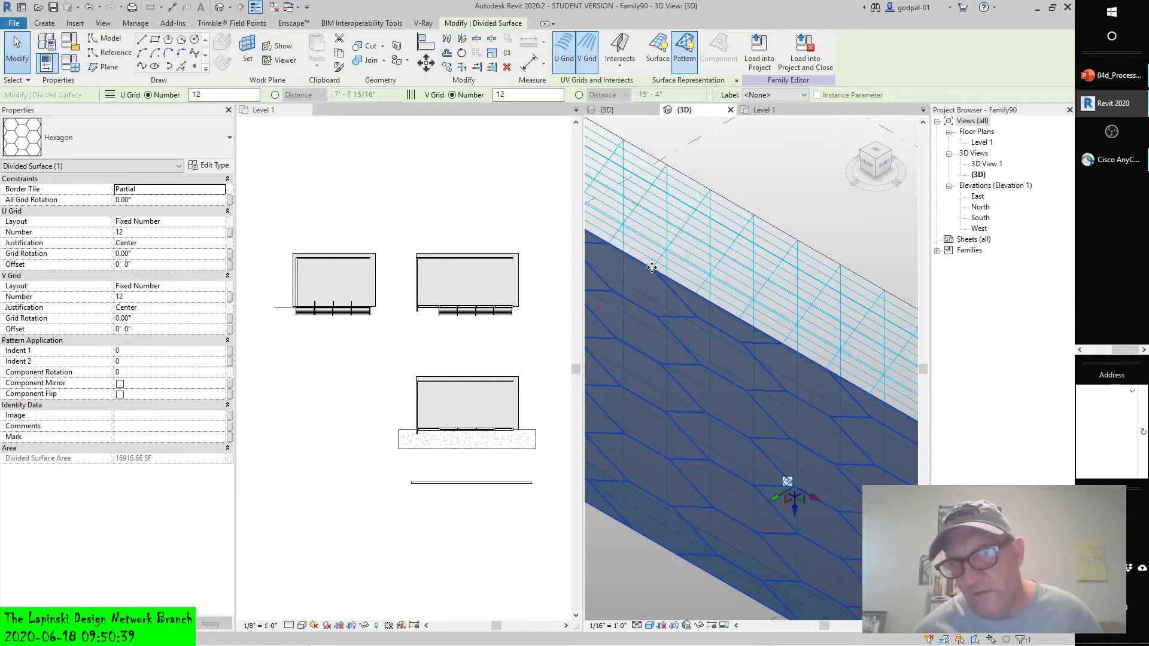
pyautogui.scroll(-3, 712, 332)
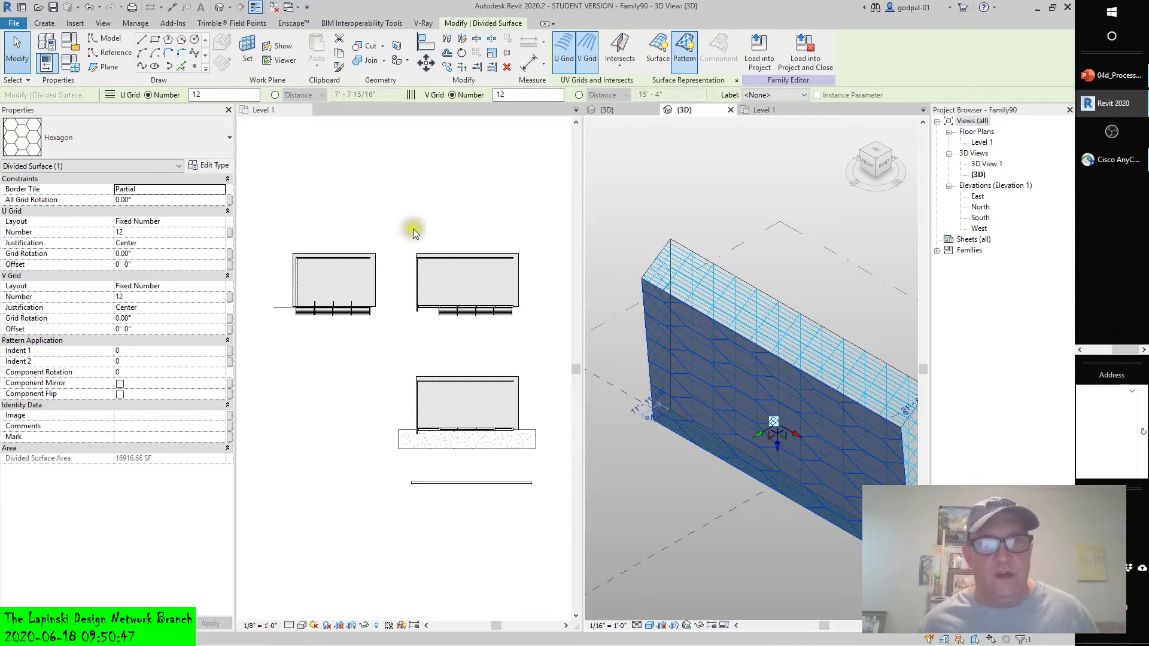
pyautogui.click(204, 166)
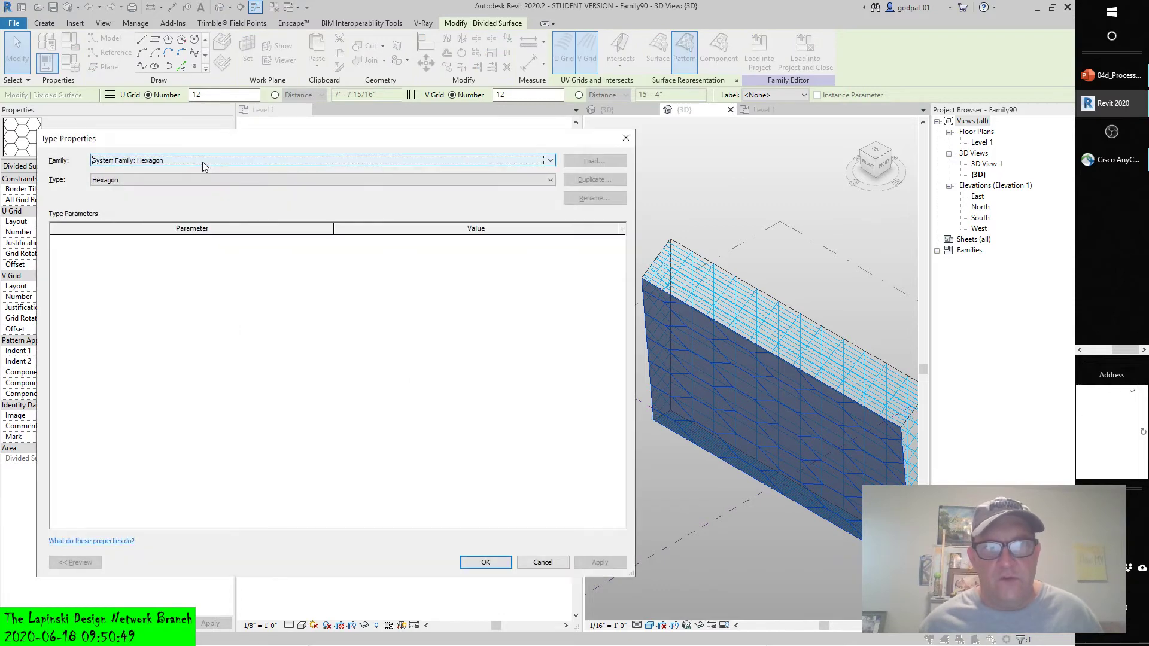
pyautogui.click(544, 563)
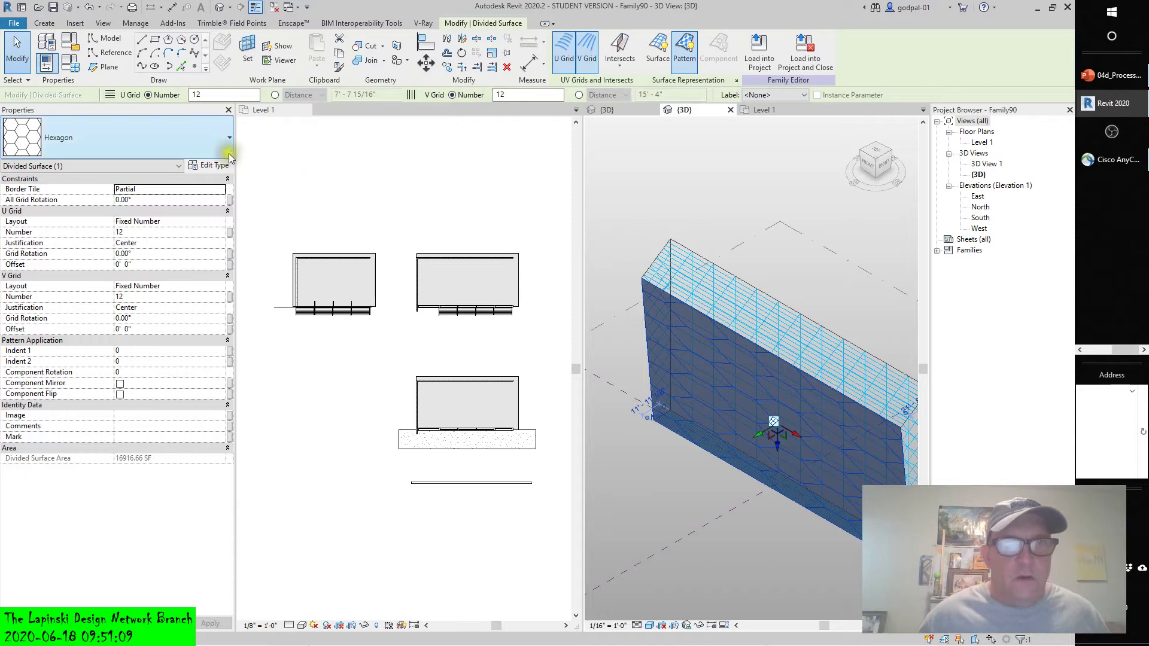
# Step: Try the Zig Zag pattern, then settle on Triangle Checkerboard (flat)
pyautogui.scroll(-1, 230, 141)
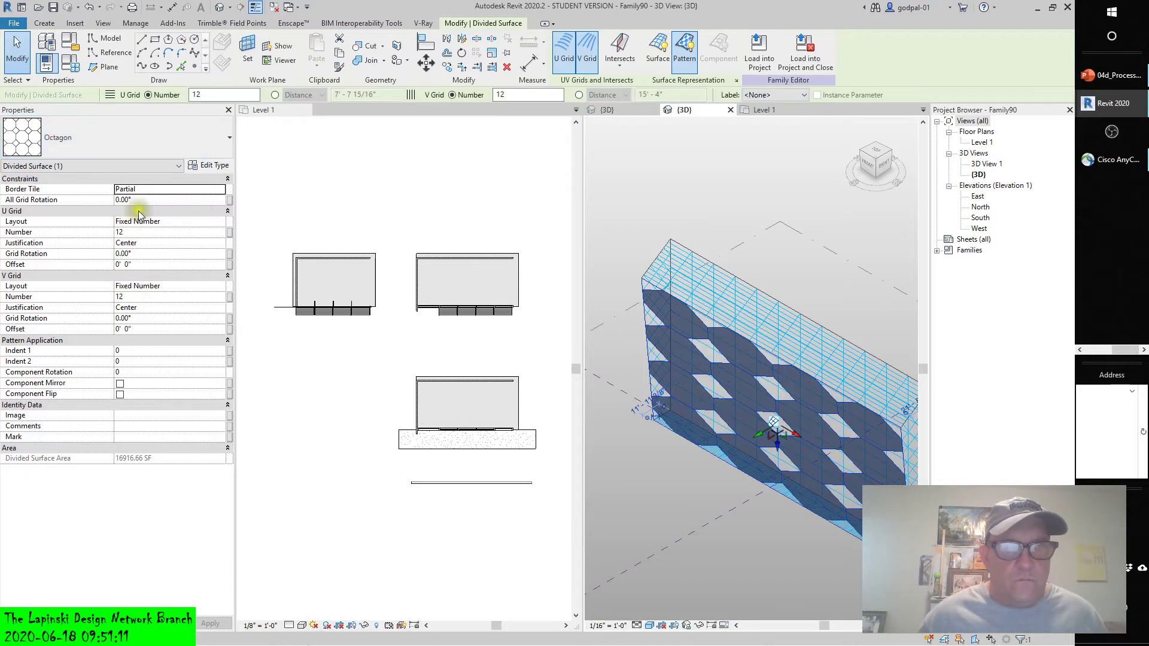
pyautogui.click(129, 151)
pyautogui.scroll(-2, 76, 336)
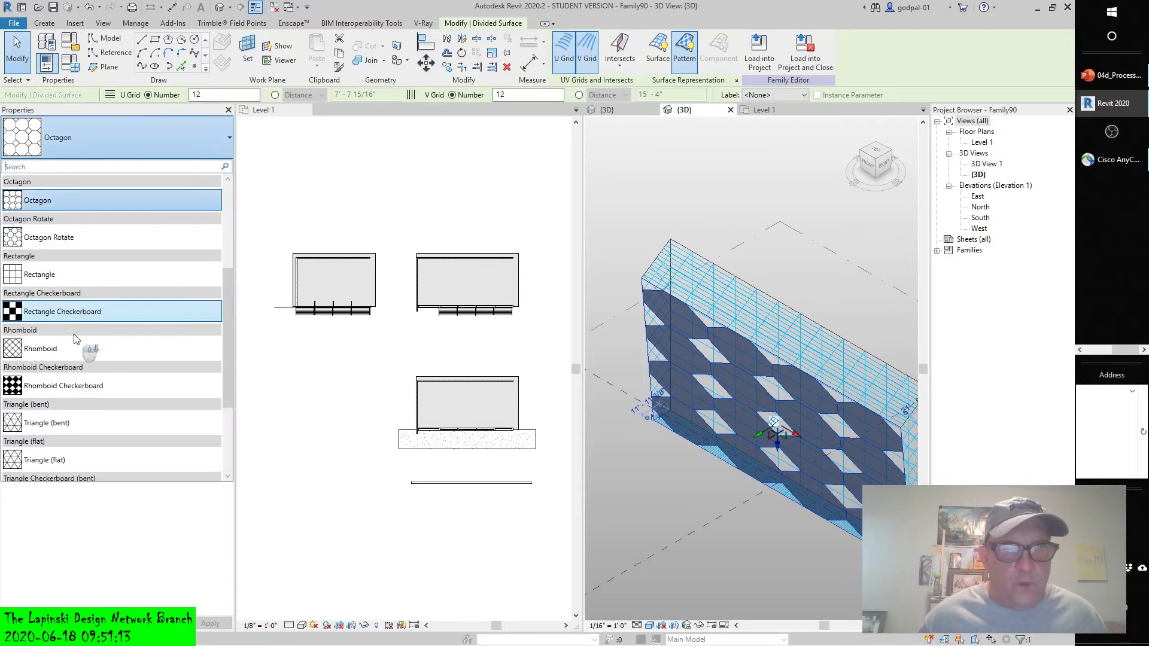
pyautogui.scroll(-3, 77, 339)
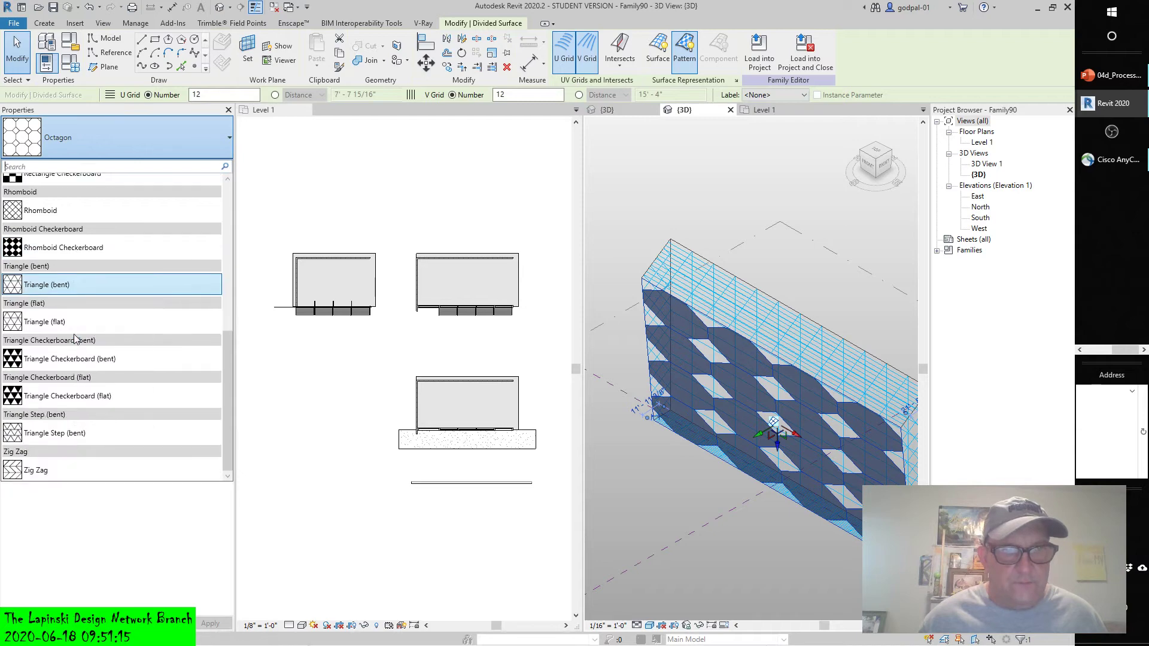
pyautogui.click(40, 470)
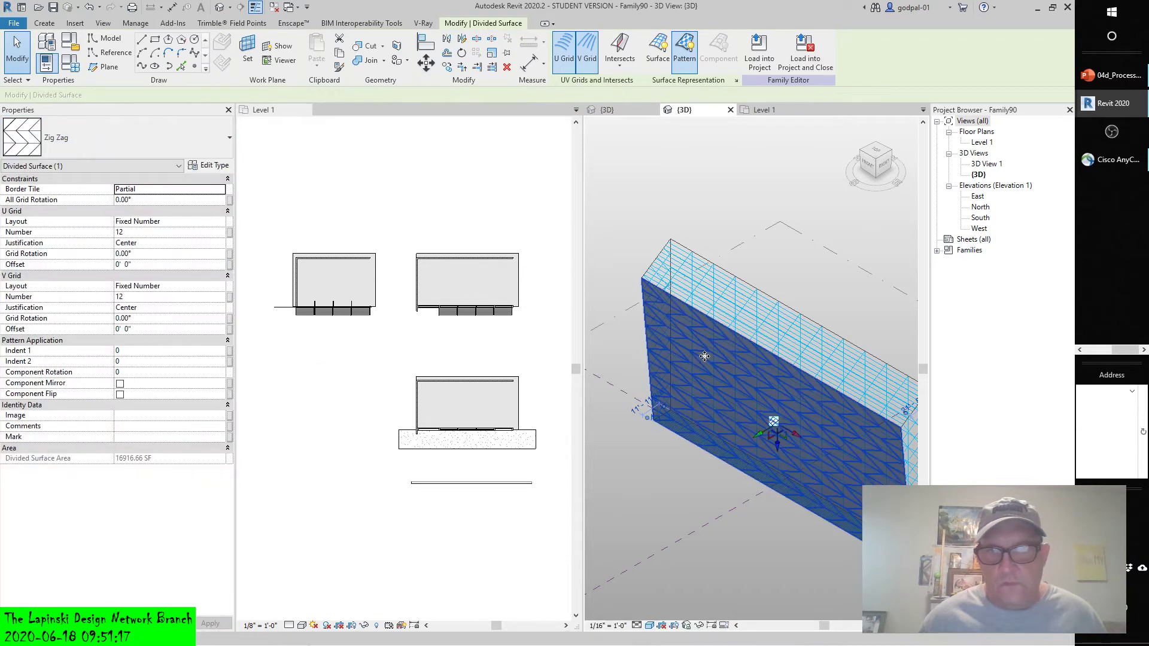
pyautogui.click(174, 140)
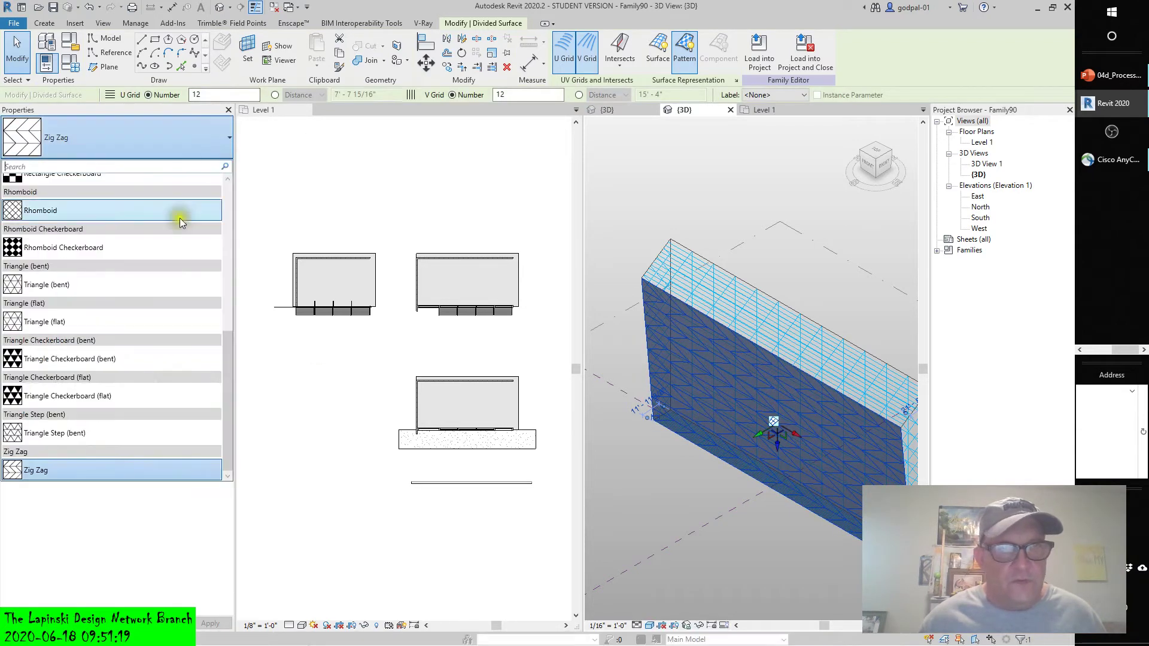
pyautogui.click(36, 395)
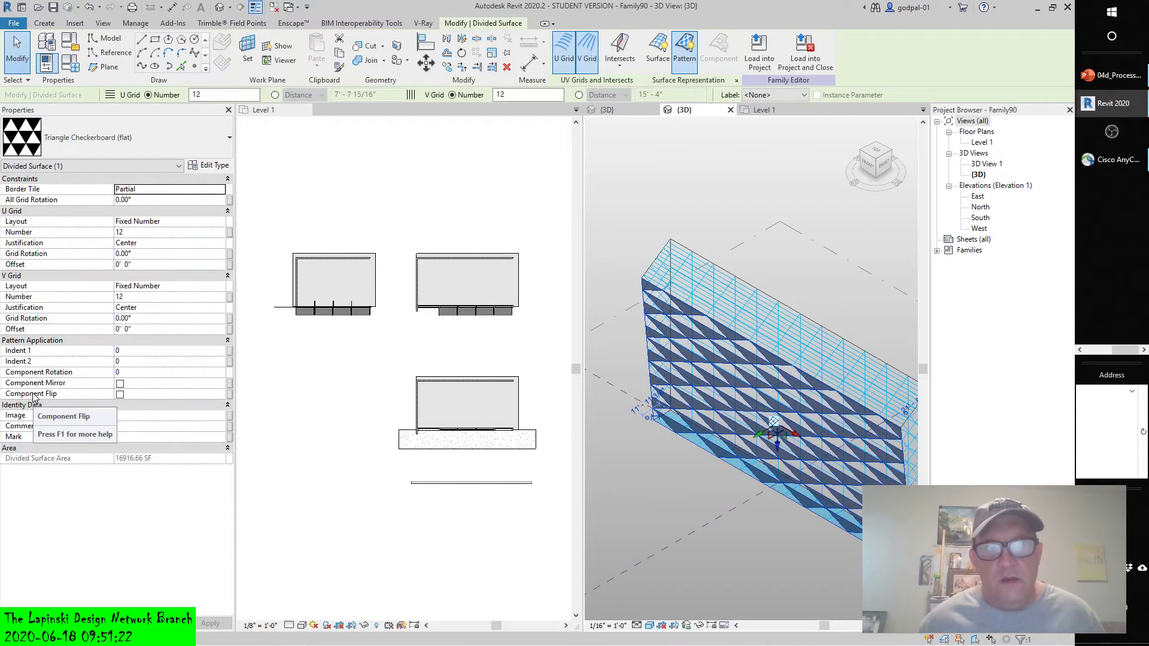
# Step: Reselect the divided surface and set its U grid number to 24
pyautogui.click(191, 95)
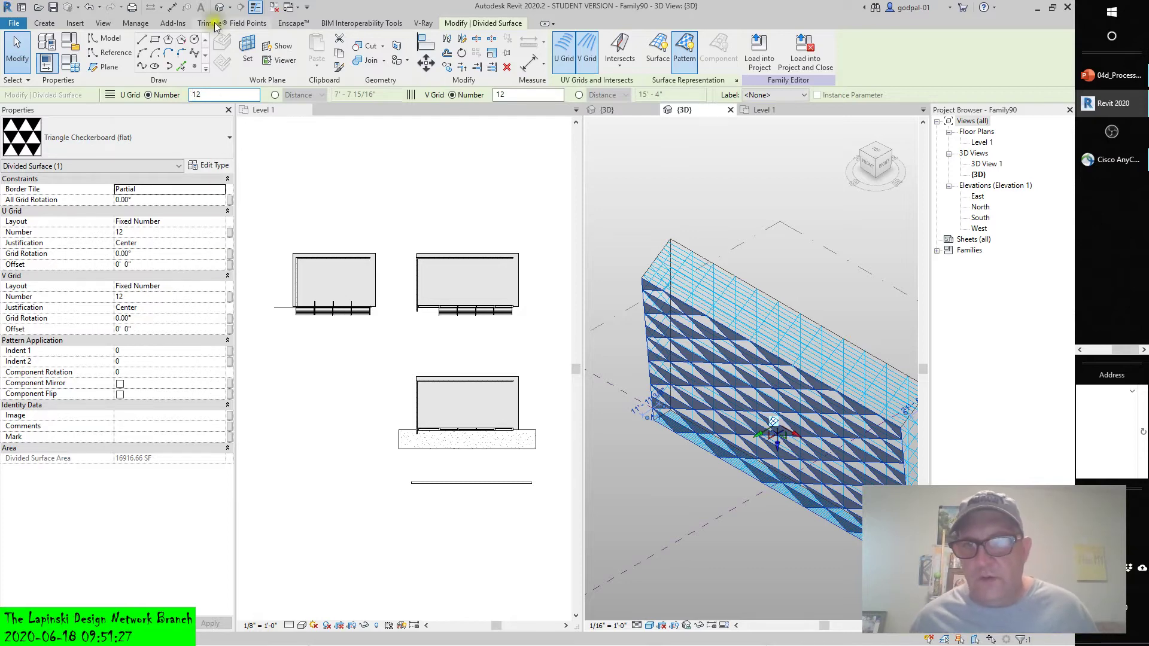
pyautogui.click(518, 95)
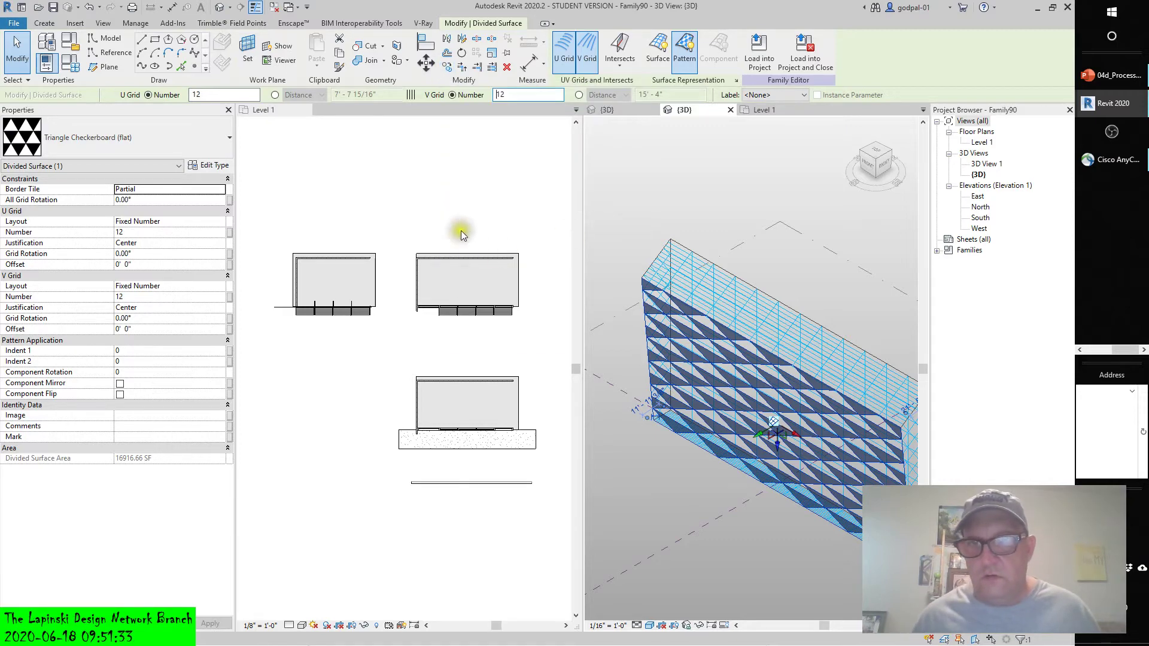
pyautogui.click(357, 502)
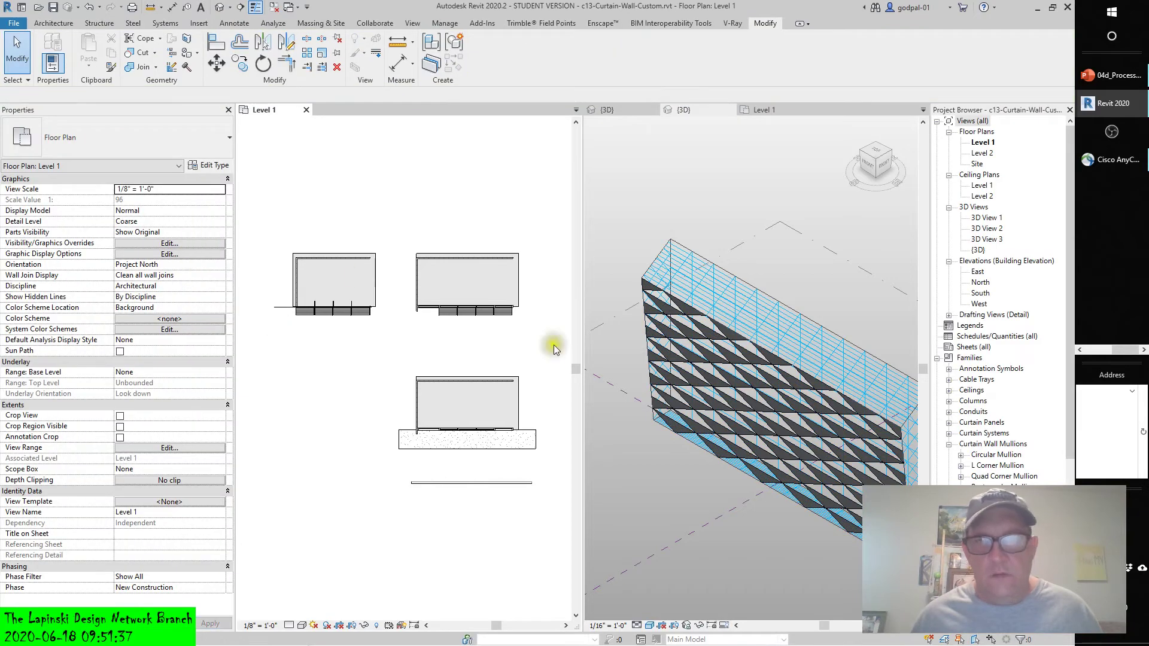
pyautogui.click(734, 384)
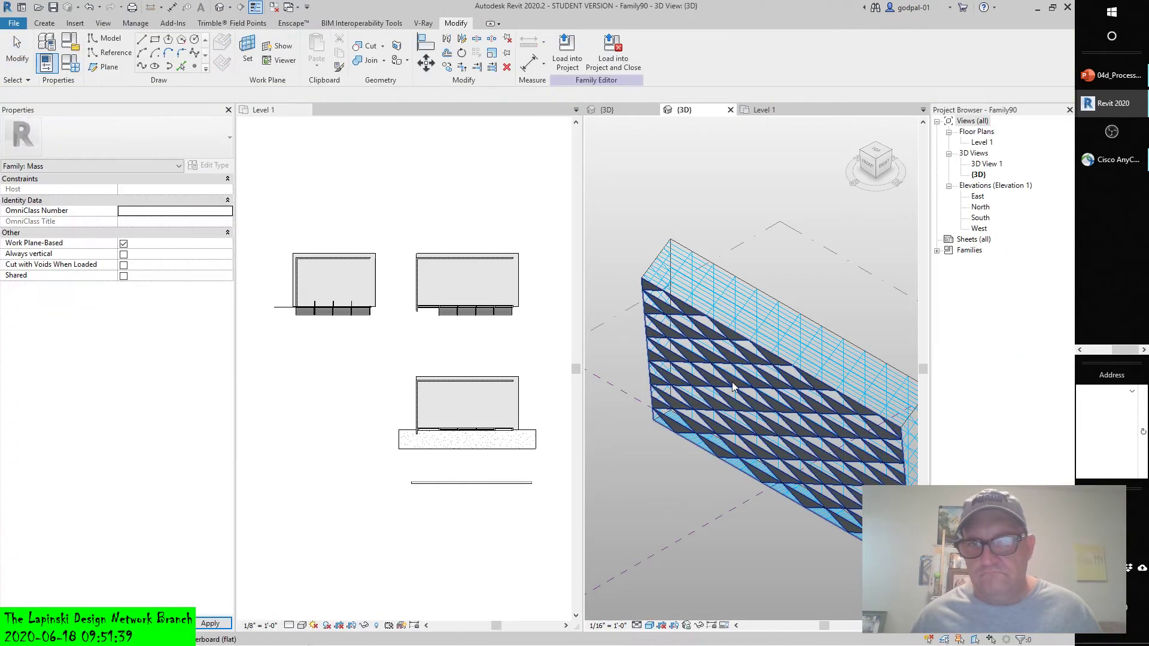
pyautogui.click(733, 383)
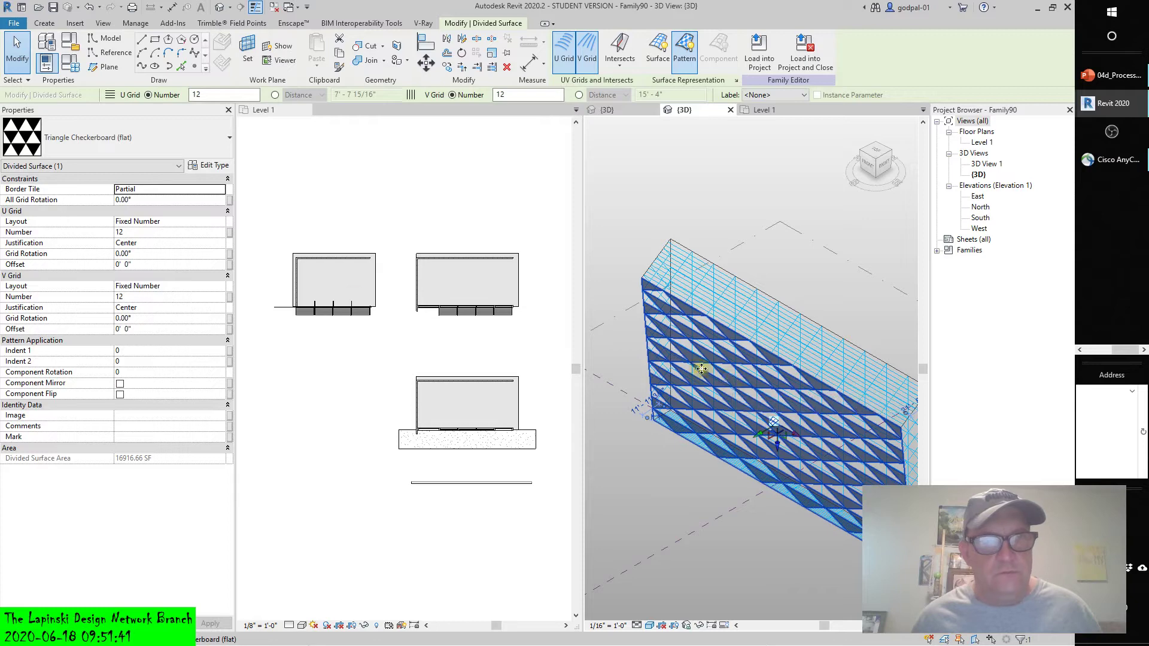
pyautogui.click(128, 298)
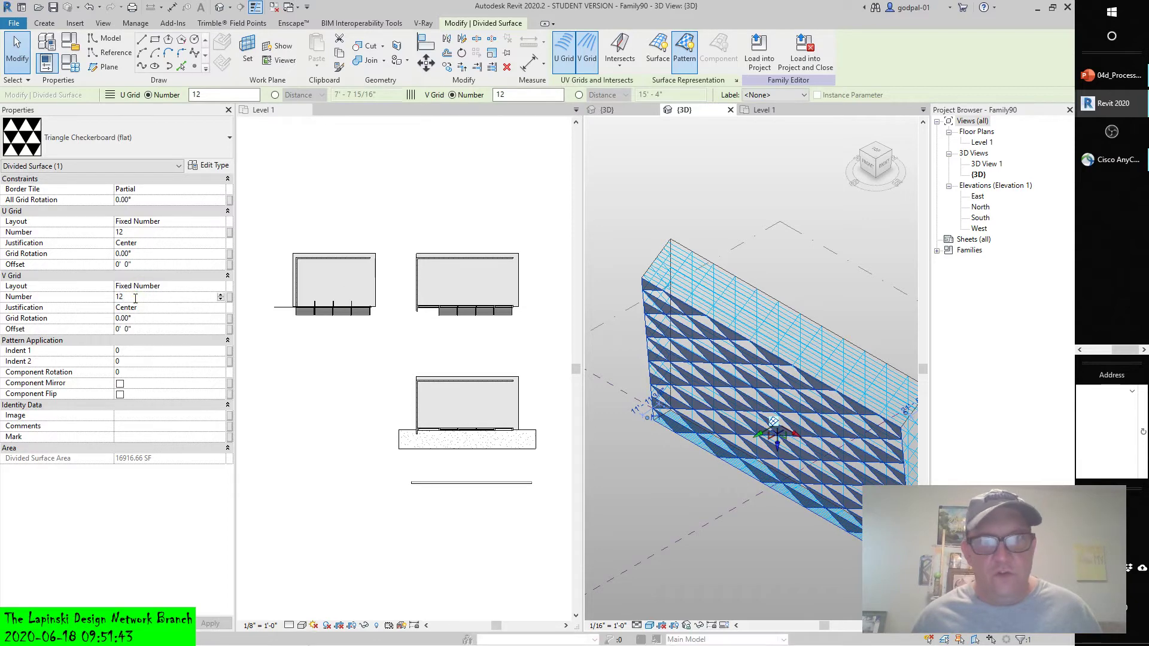
pyautogui.moveTo(136, 298); pyautogui.dragTo(90, 292)
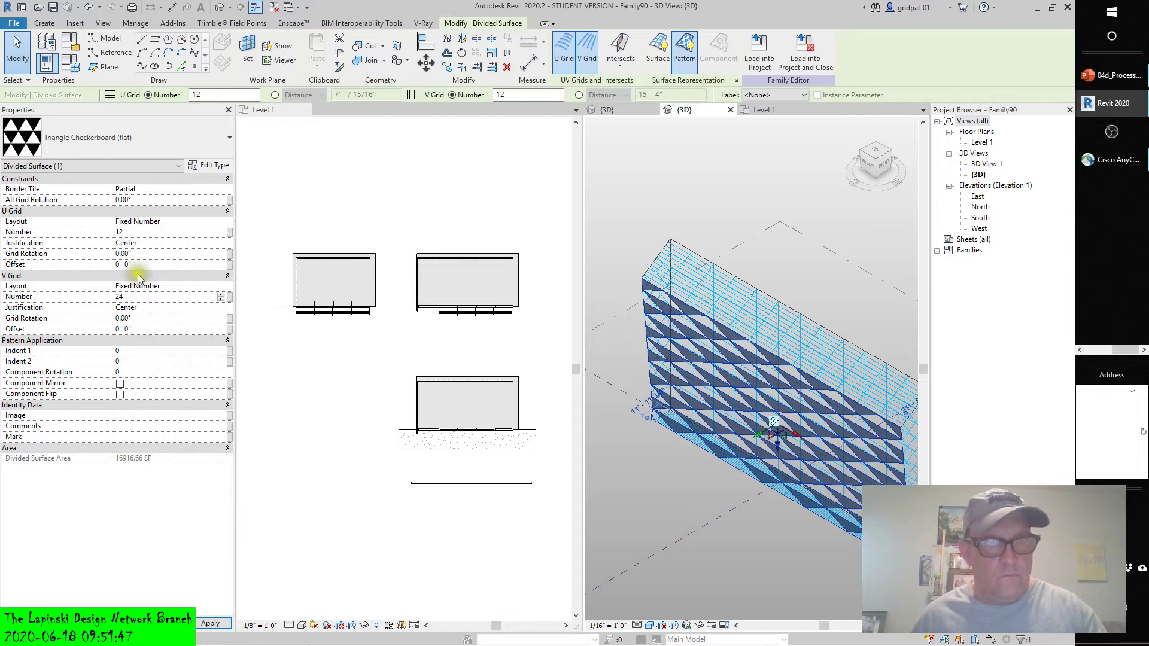
pyautogui.moveTo(129, 233); pyautogui.dragTo(100, 232)
pyautogui.write('24')
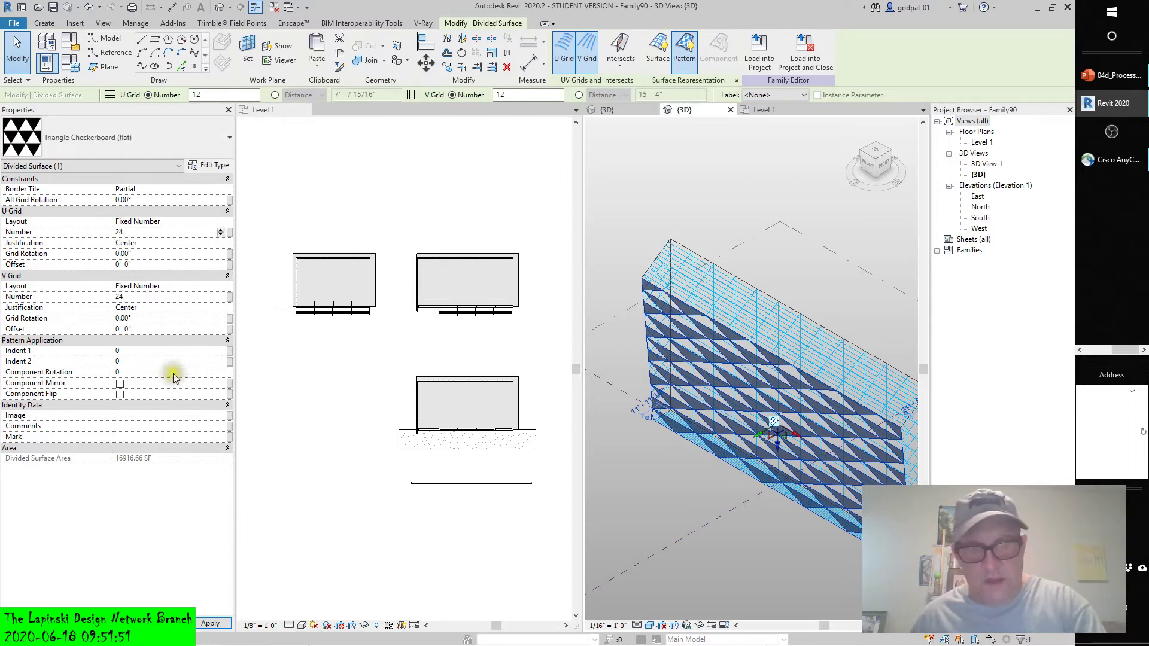
pyautogui.click(204, 624)
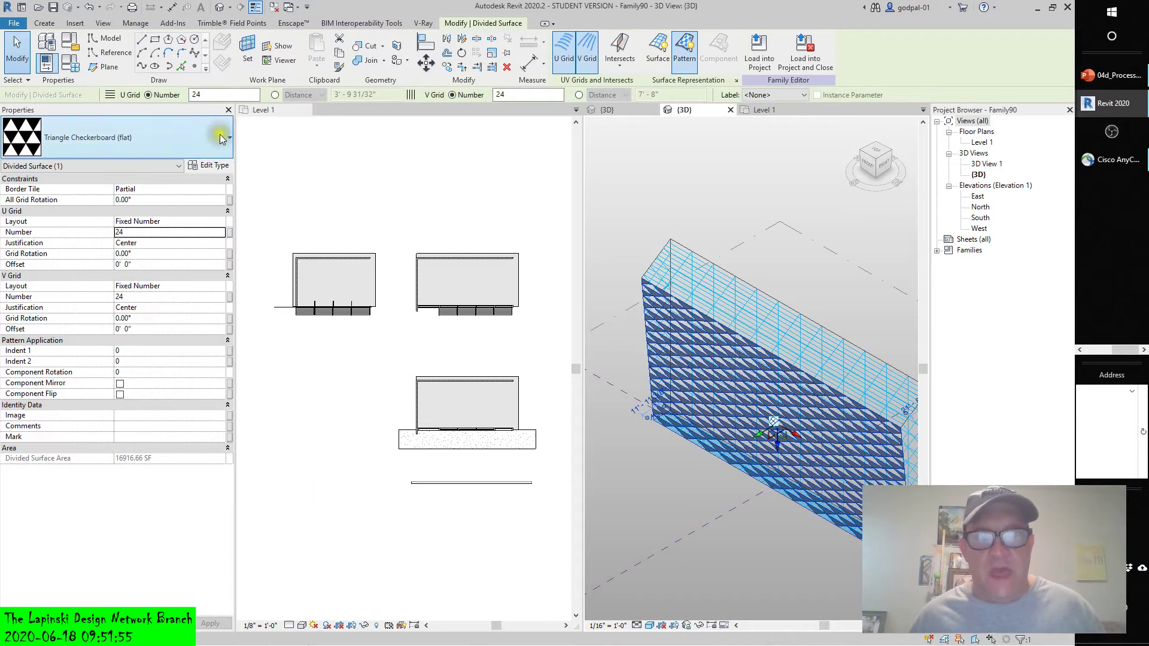
# Step: Set both the U and V grid numbers to 12
pyautogui.doubleClick(196, 94)
pyautogui.write('12')
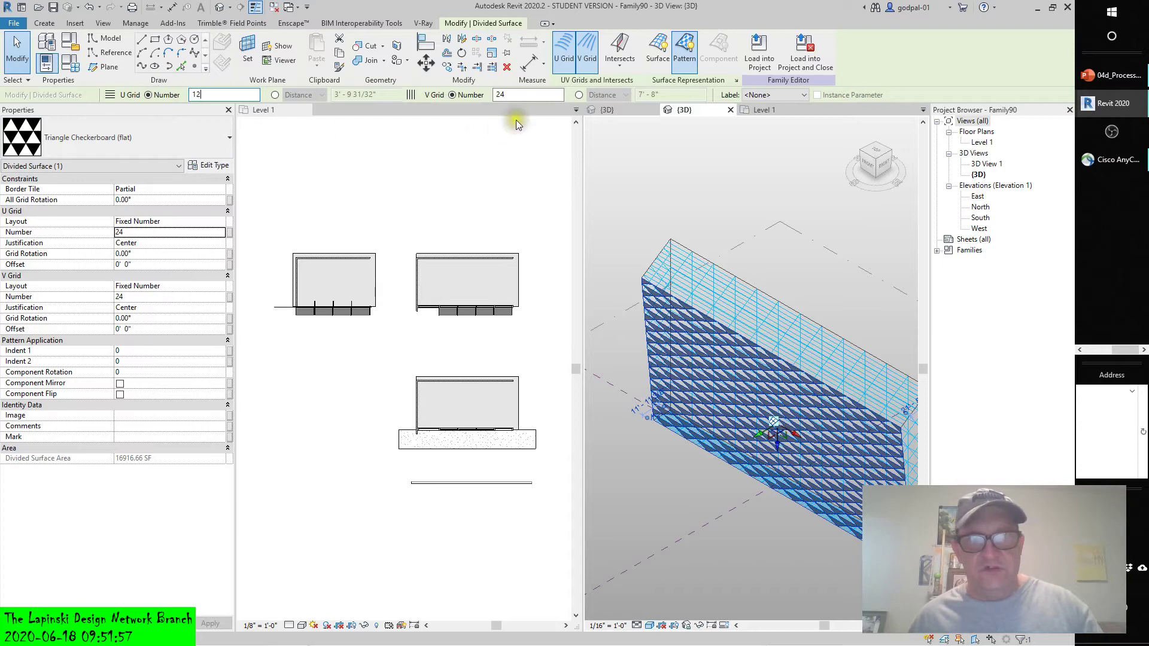
pyautogui.doubleClick(500, 95)
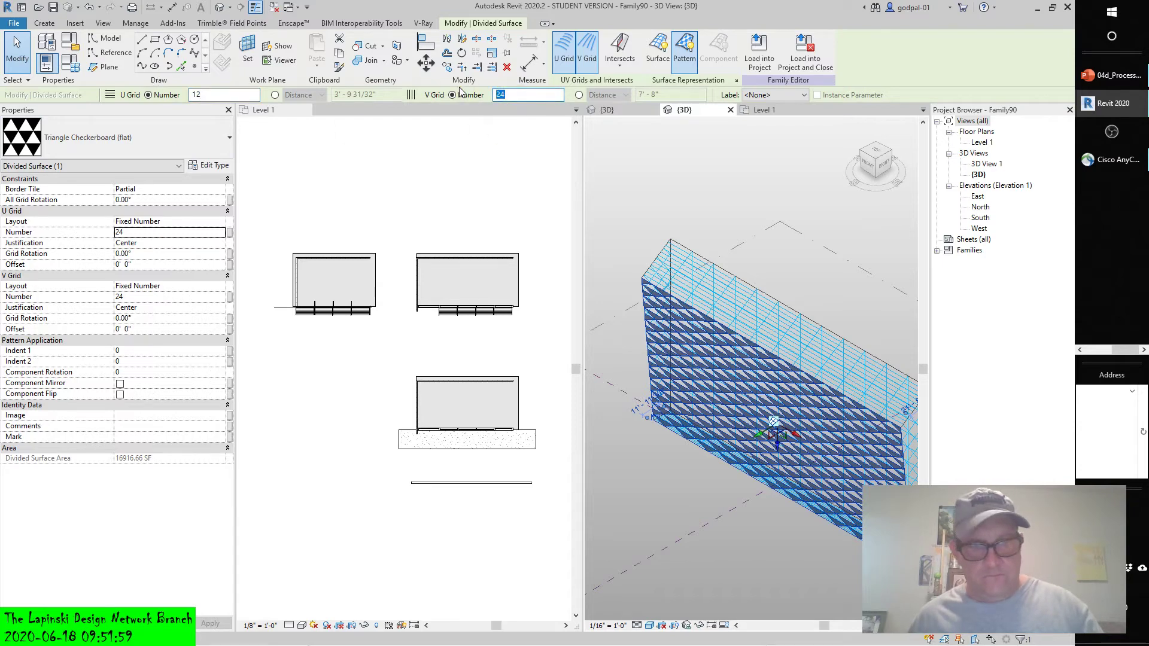
pyautogui.write('12')
pyautogui.click(541, 221)
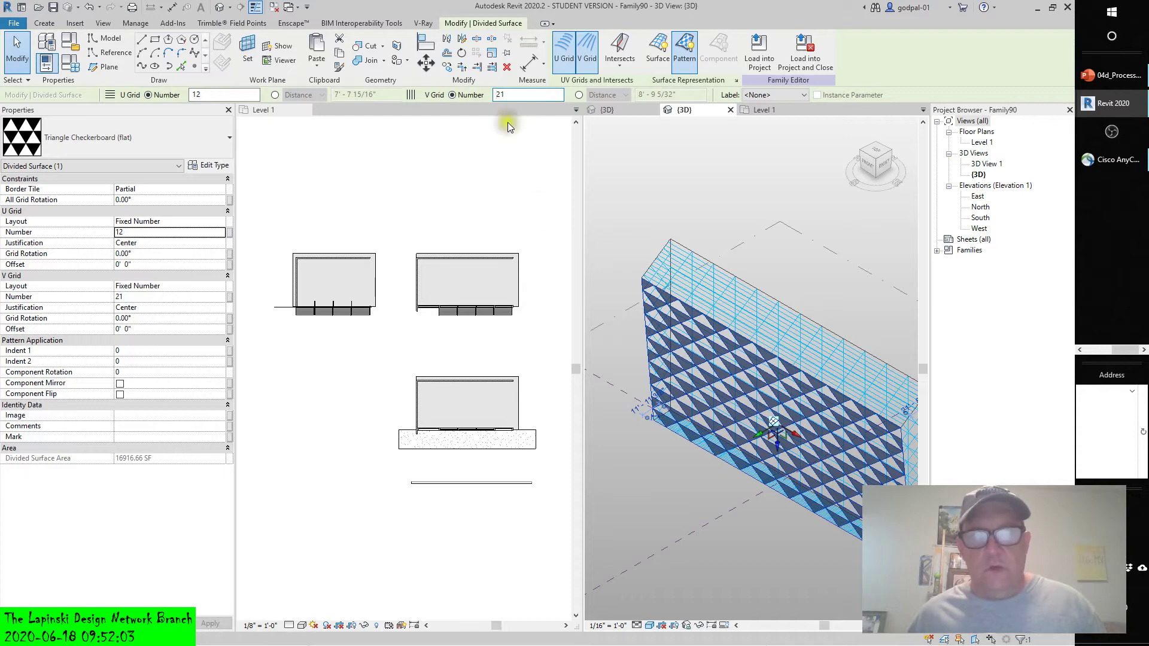
# Step: Enter 21 for the V grid number, then recommit V as 12
pyautogui.doubleClick(503, 95)
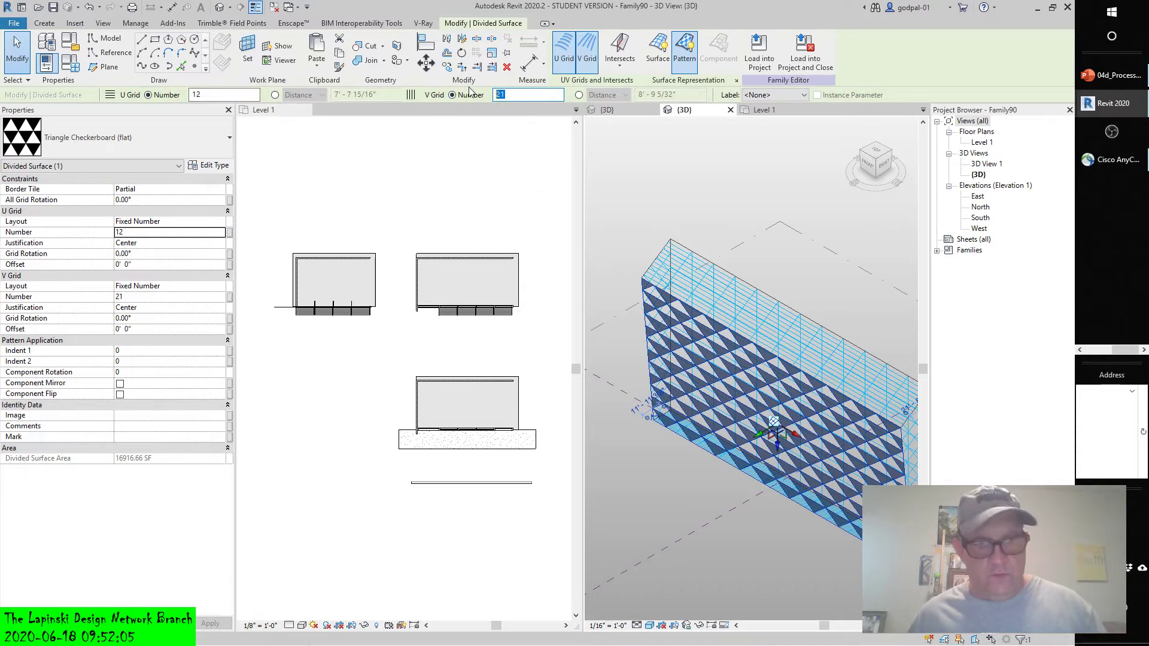
pyautogui.write('21')
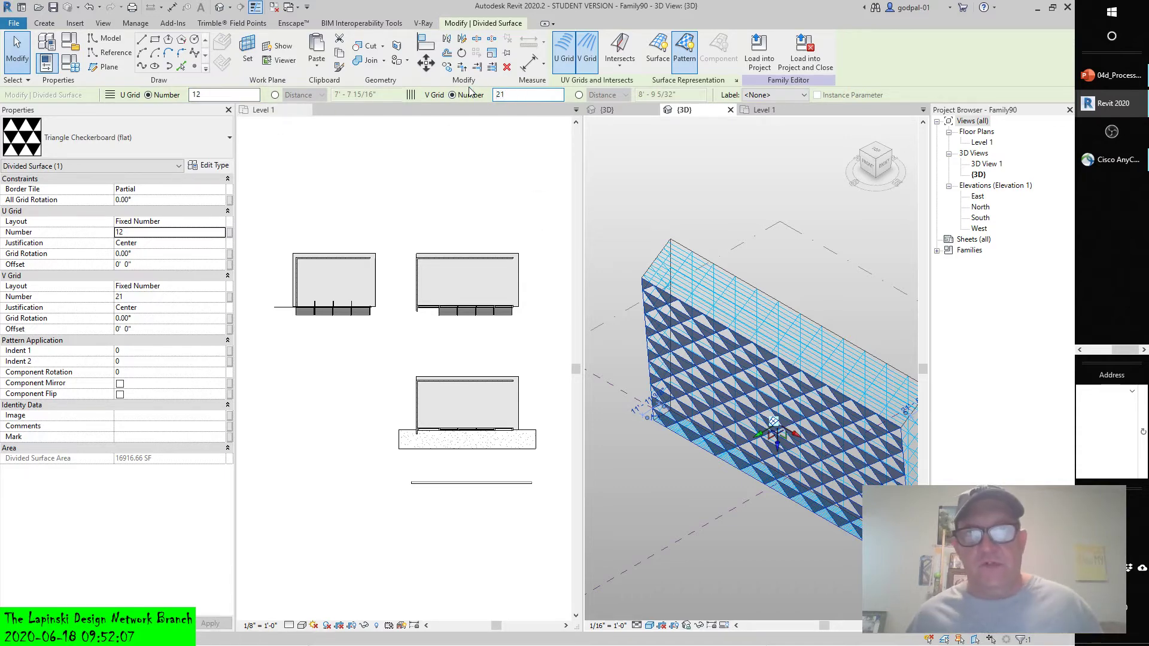
pyautogui.click(515, 142)
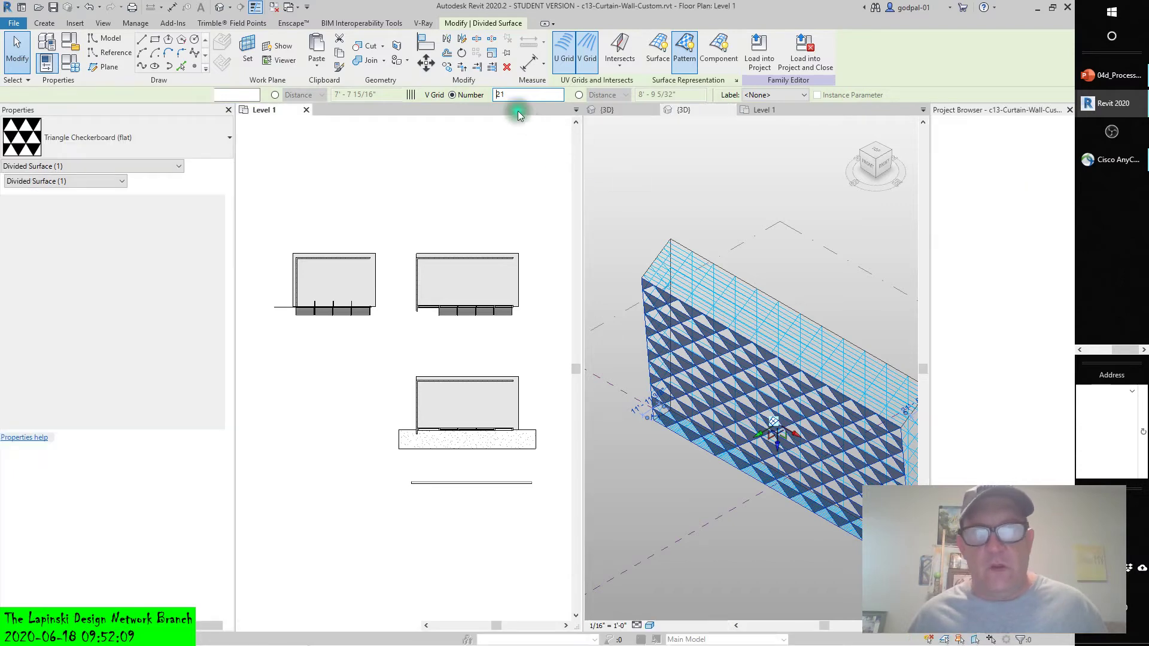
pyautogui.click(723, 338)
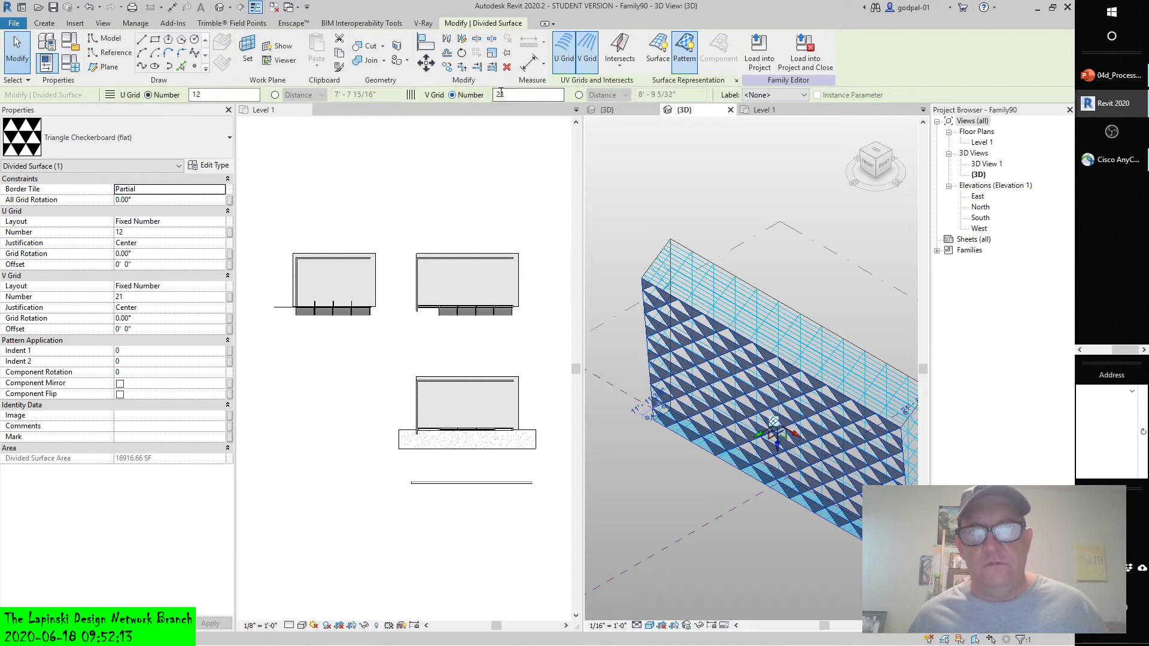
pyautogui.doubleClick(500, 94)
pyautogui.write('12')
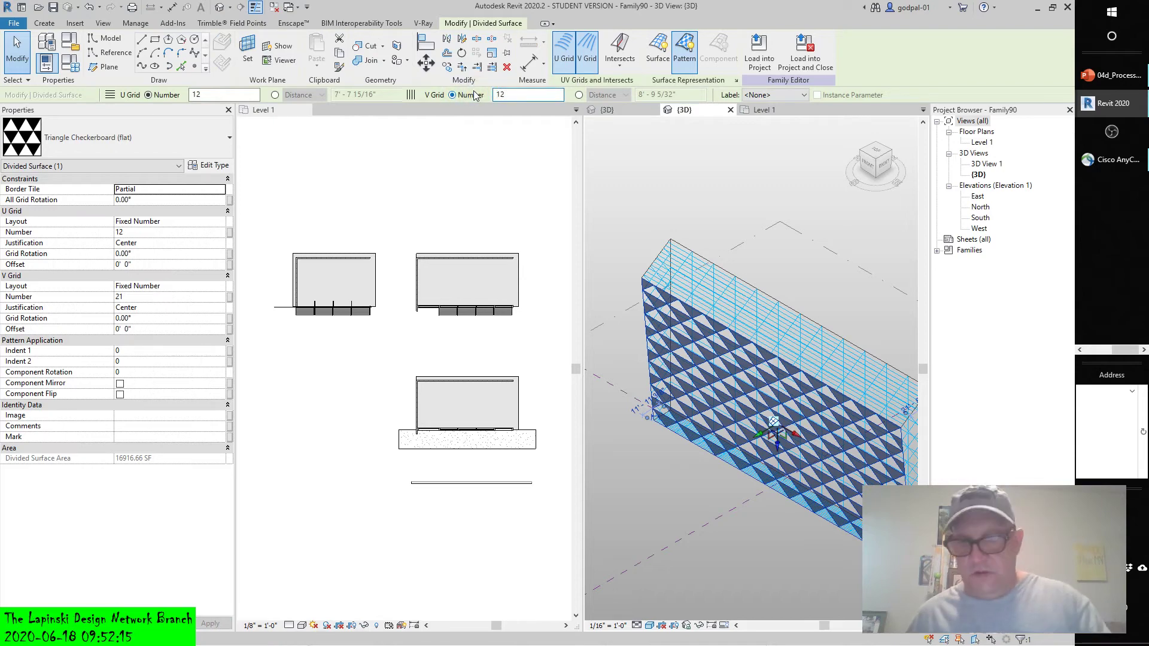
pyautogui.press('Return')
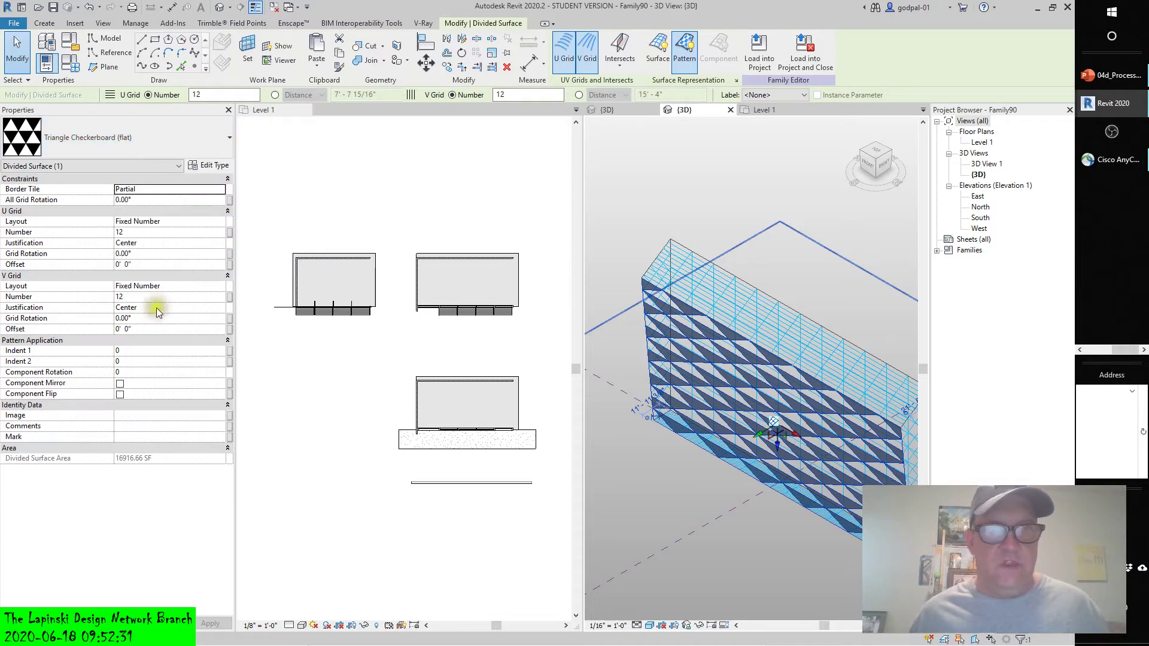
pyautogui.click(124, 318)
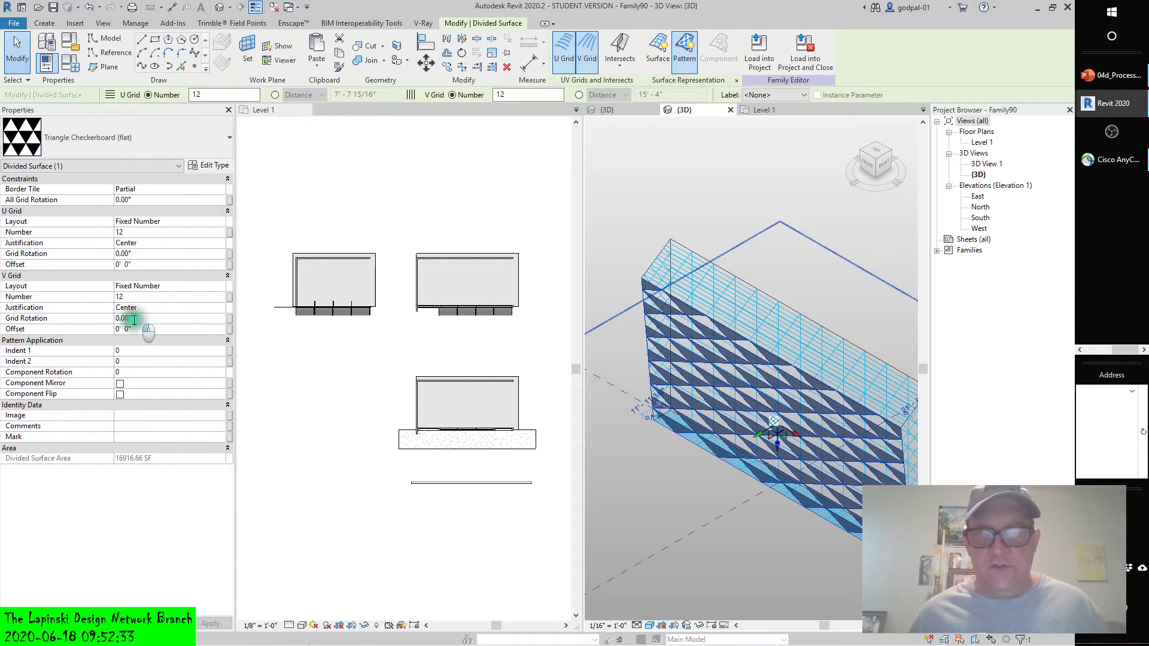
pyautogui.click(103, 321)
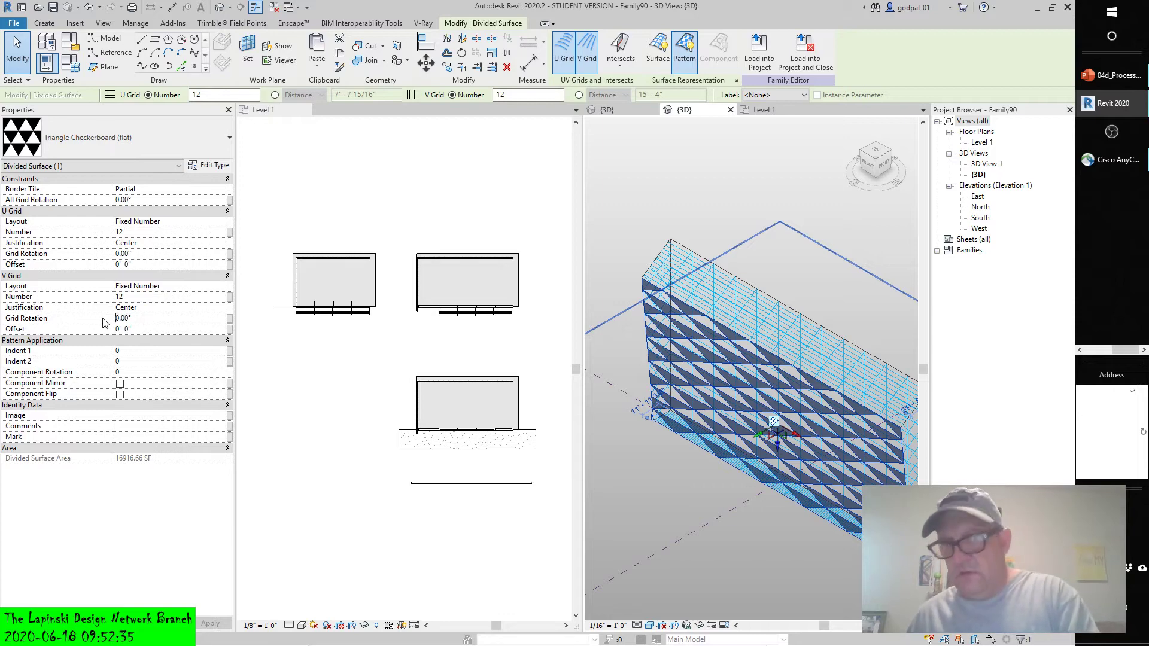
pyautogui.click(677, 535)
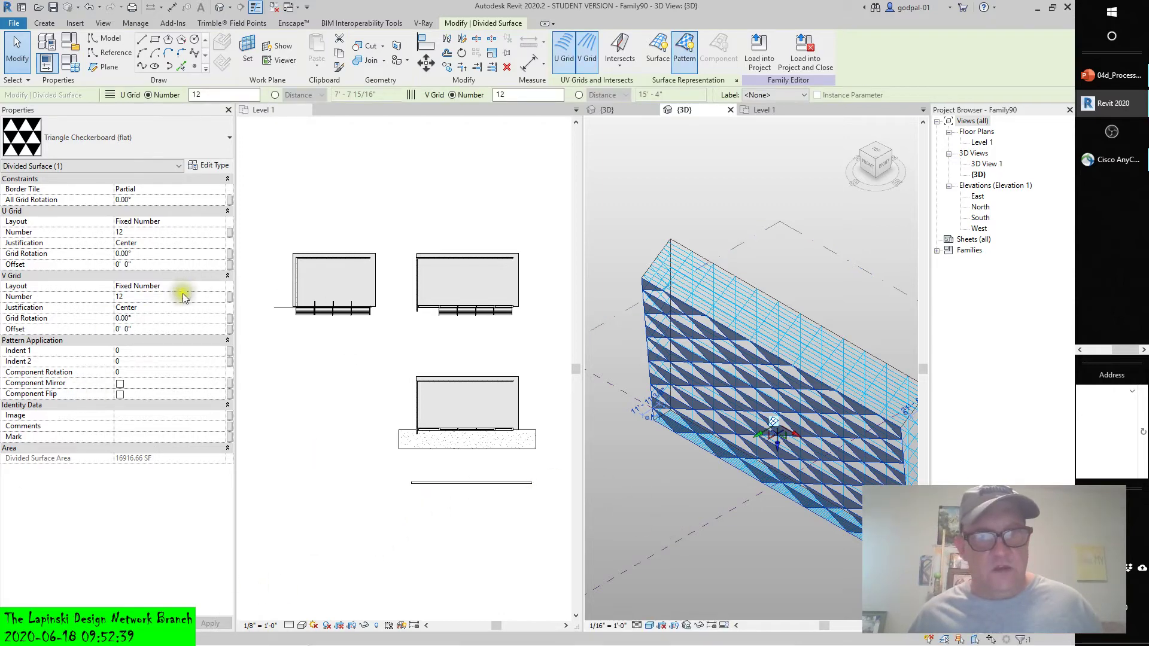
pyautogui.click(142, 319)
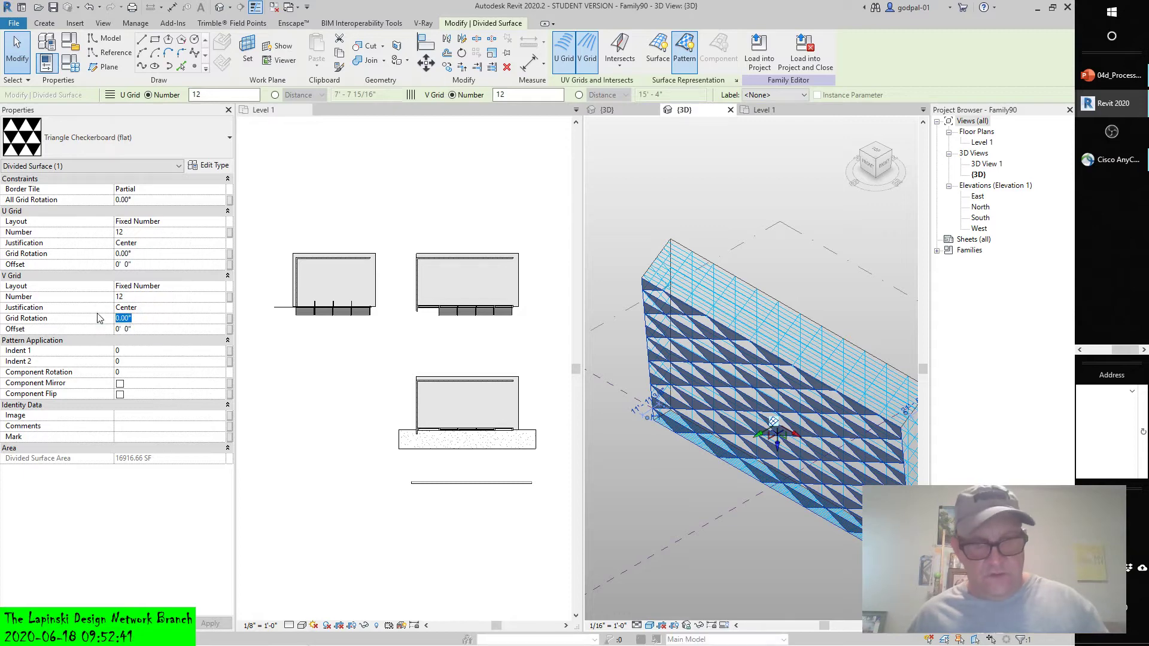
pyautogui.write('45')
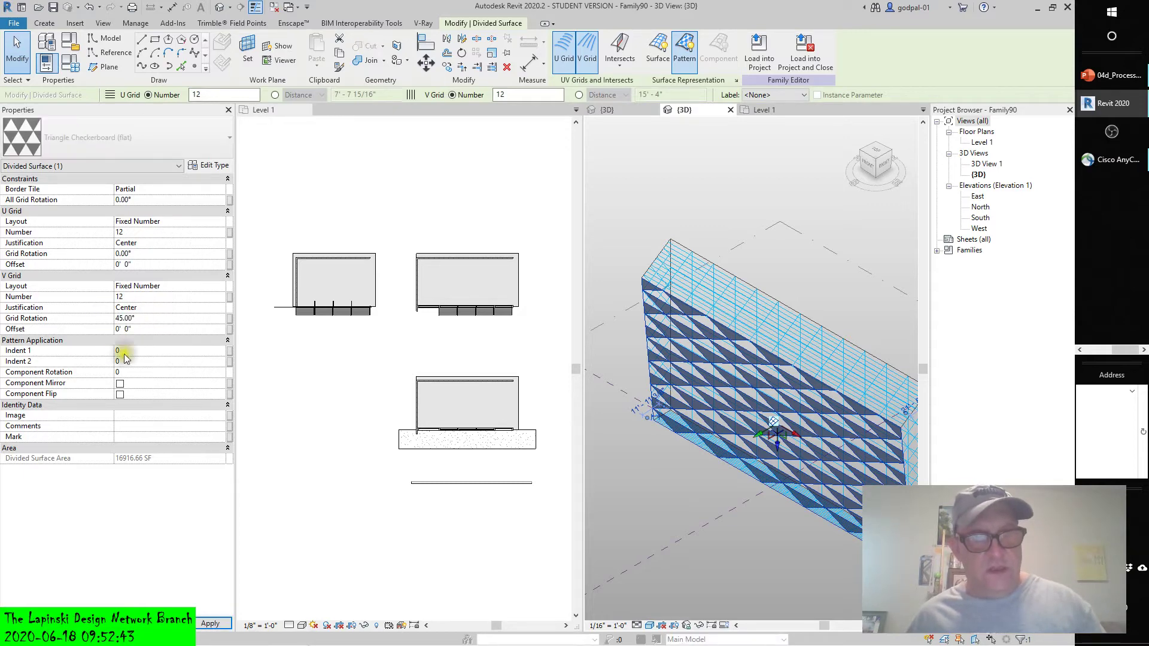
pyautogui.click(213, 624)
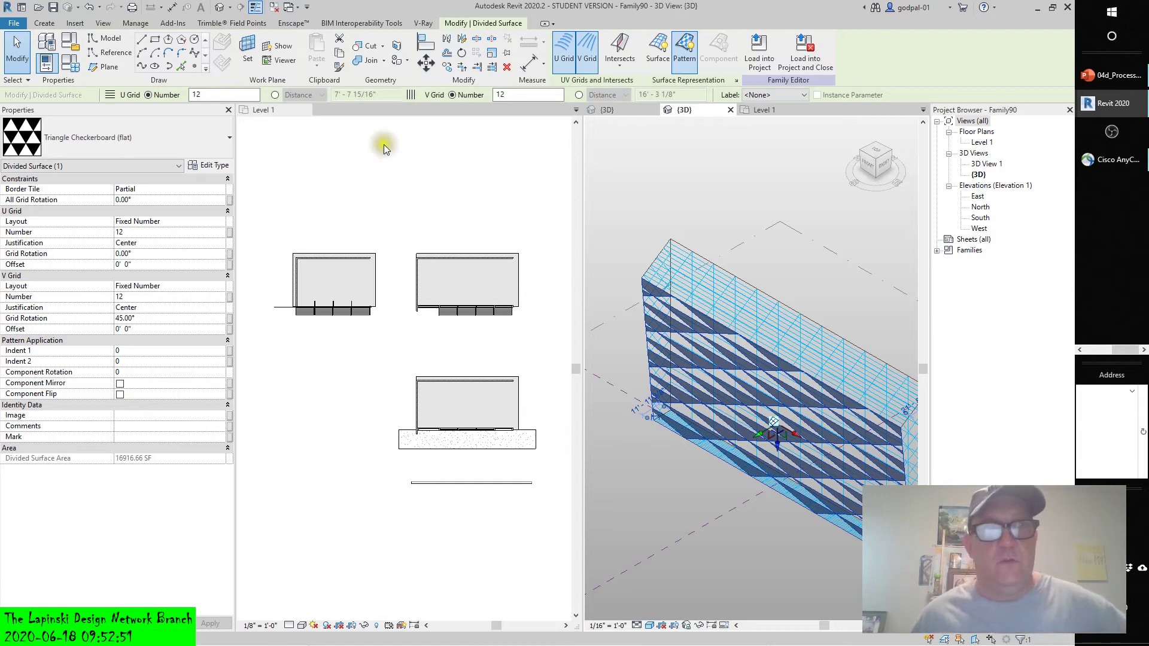
pyautogui.click(90, 9)
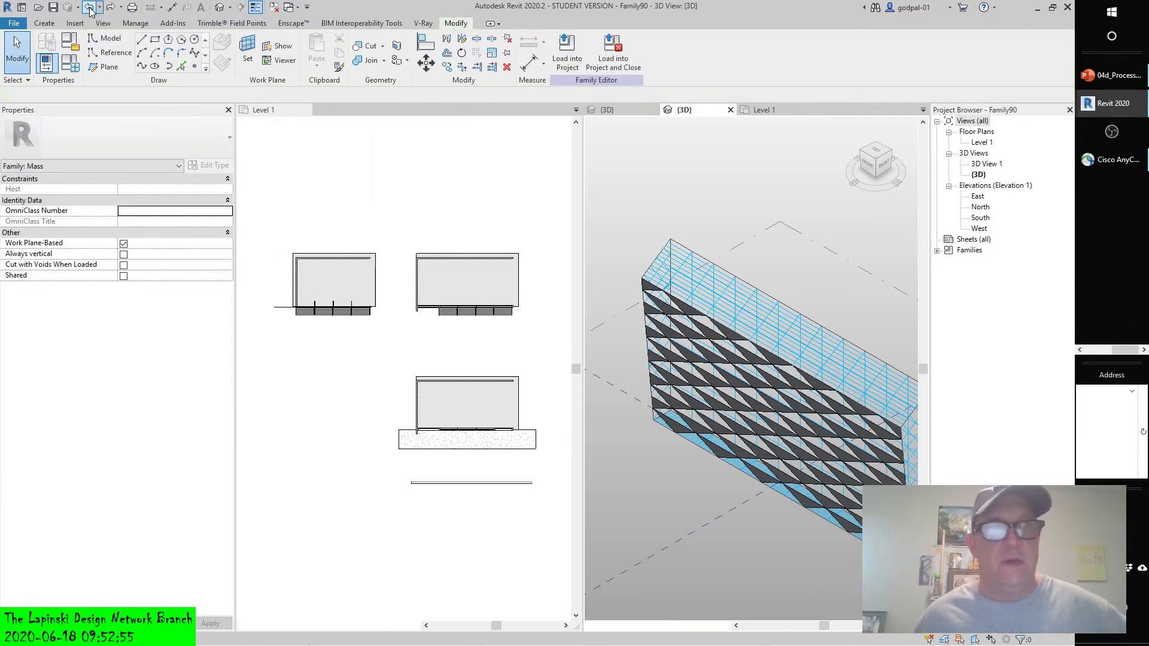
# Step: Undo back to the even triangle pattern, save Family90 in c13 Walls and load it into the project
pyautogui.click(90, 8)
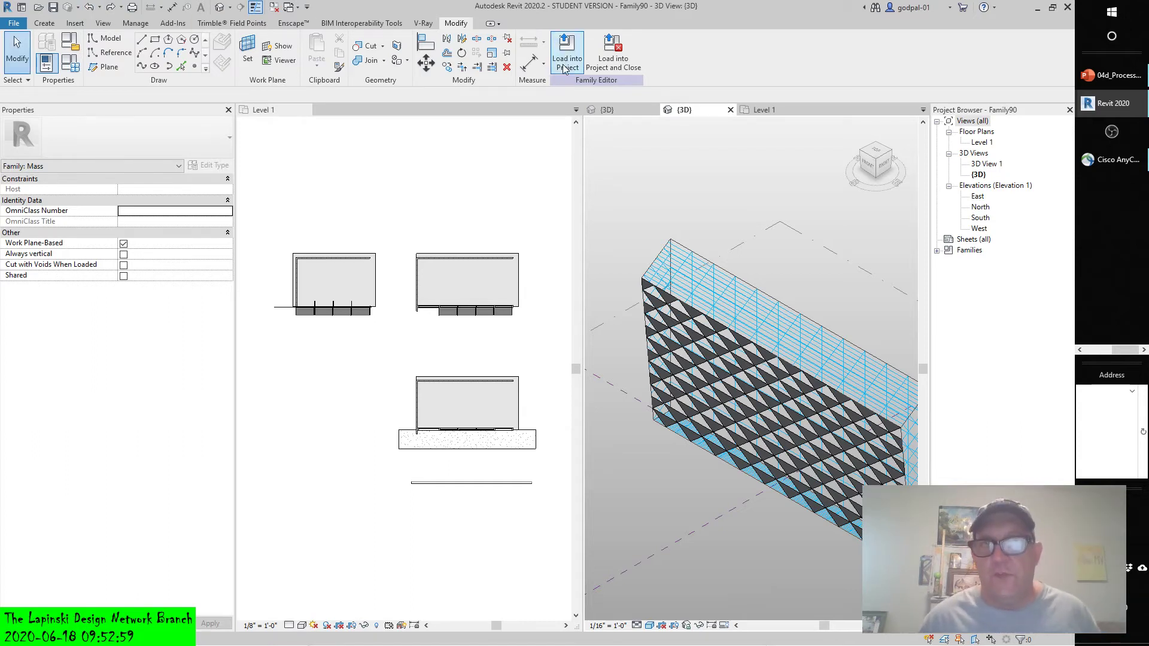
pyautogui.click(605, 60)
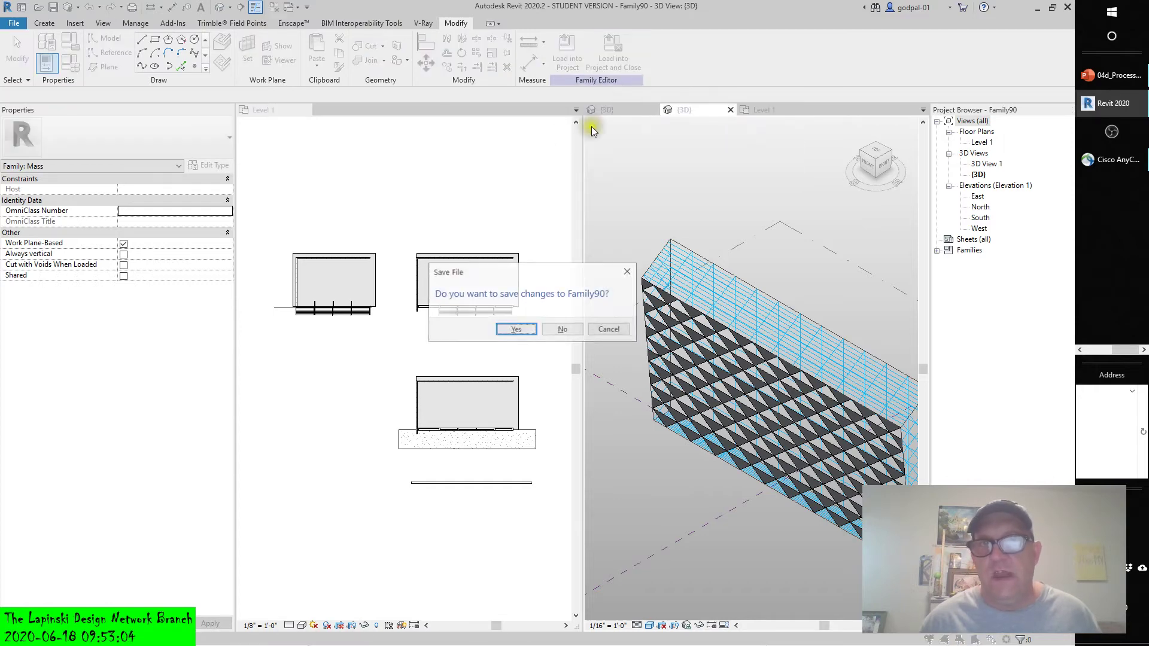
pyautogui.click(515, 329)
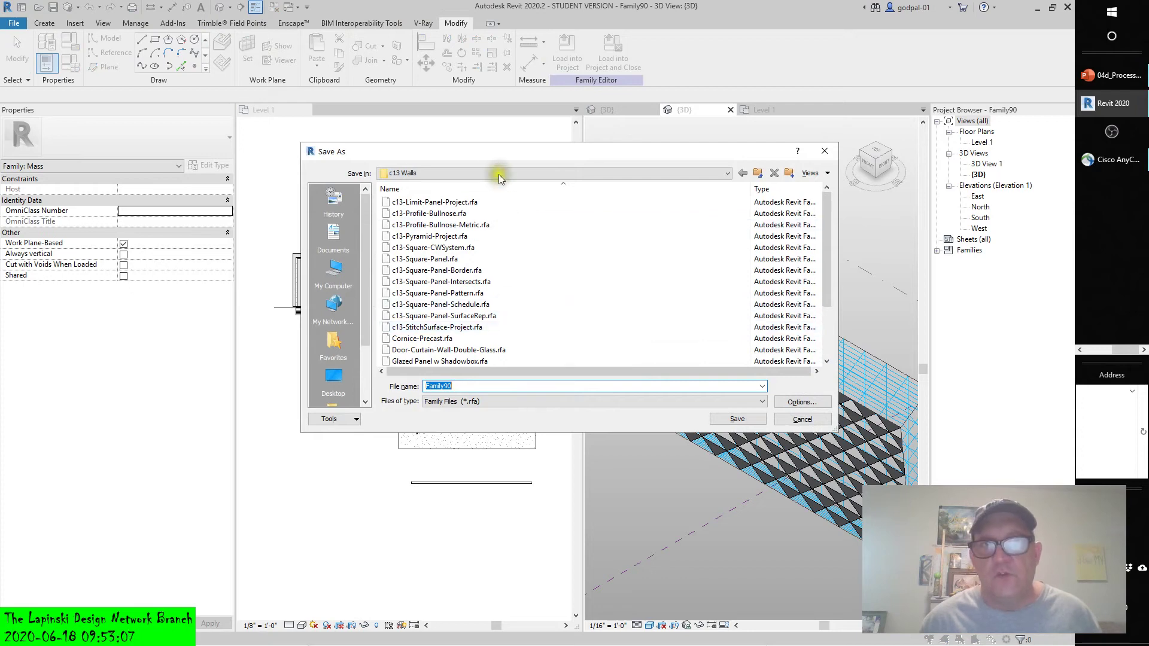
pyautogui.click(494, 173)
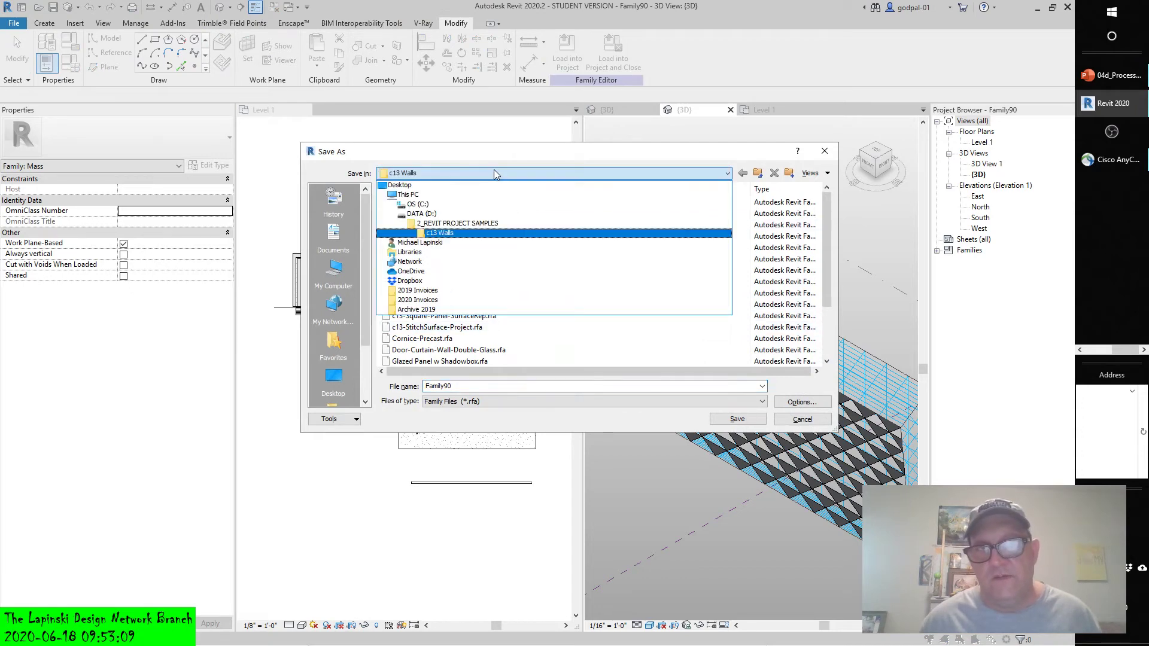
pyautogui.click(493, 177)
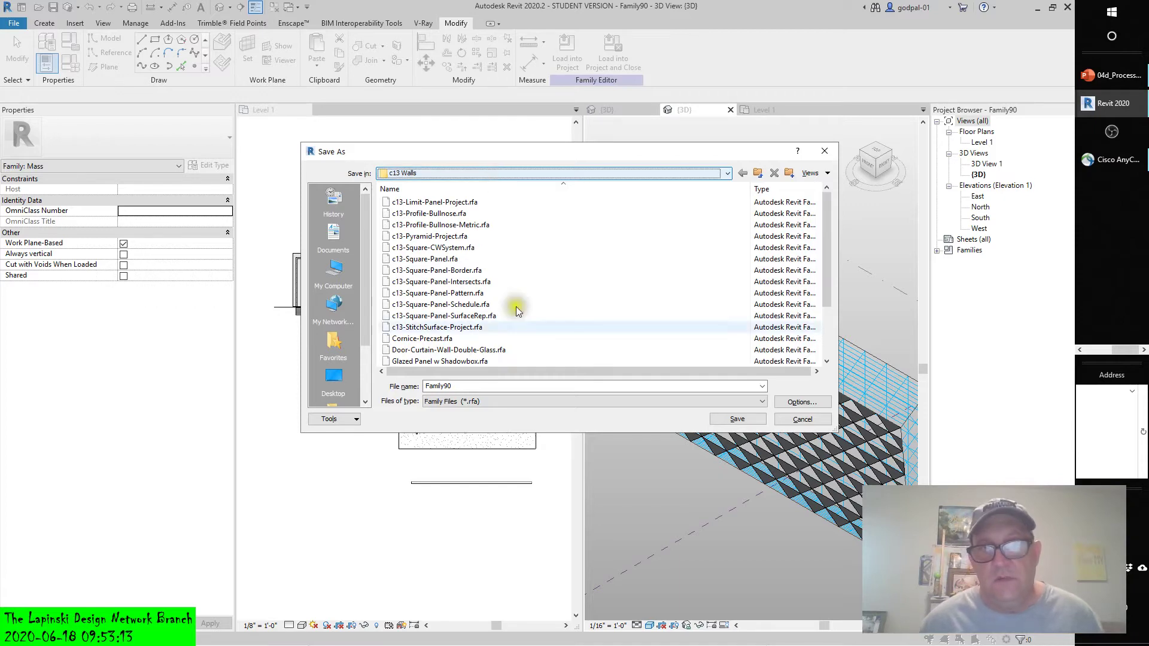
pyautogui.click(733, 420)
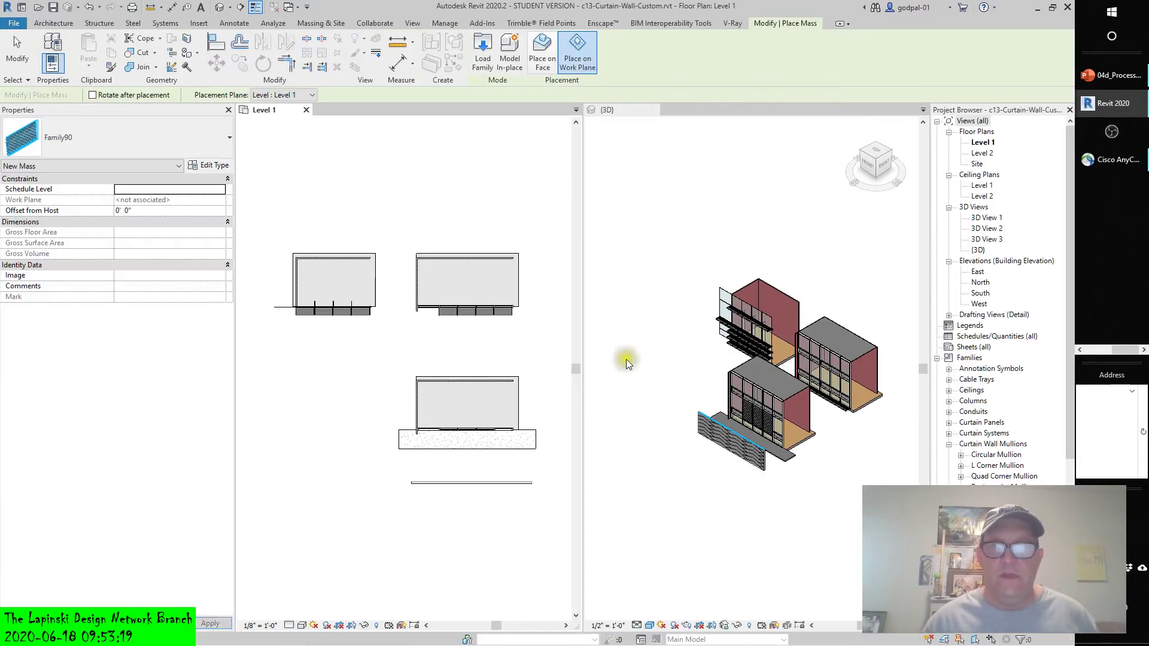
# Step: Place the Family90 mass in the Level 1 plan
pyautogui.scroll(-4, 347, 395)
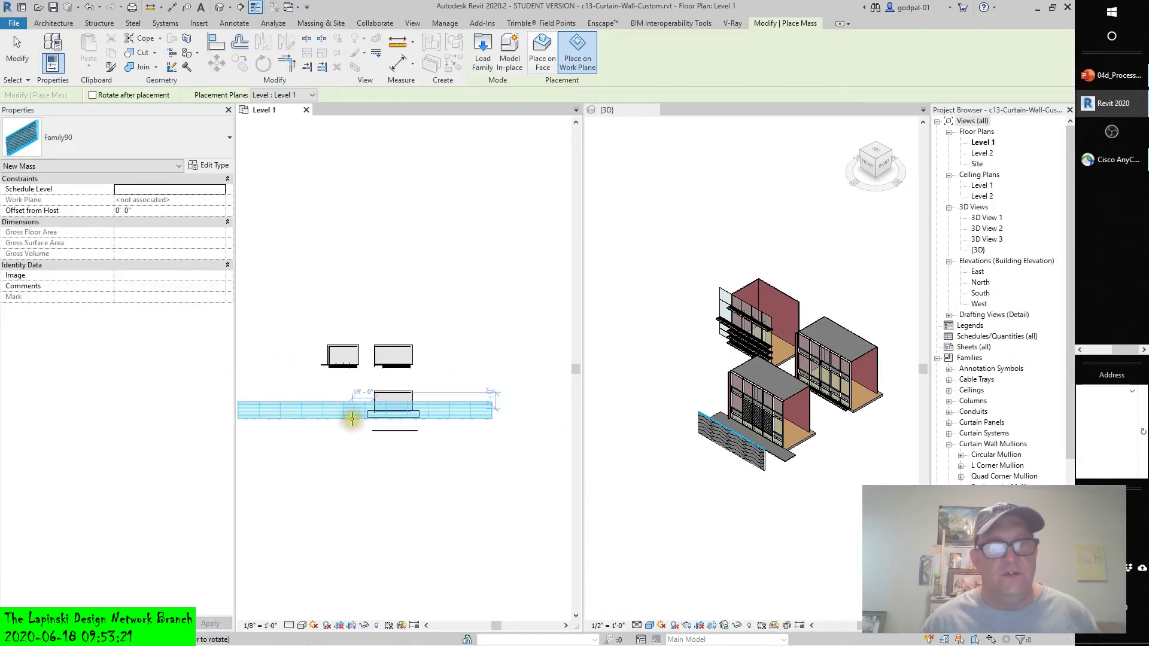
pyautogui.click(394, 494)
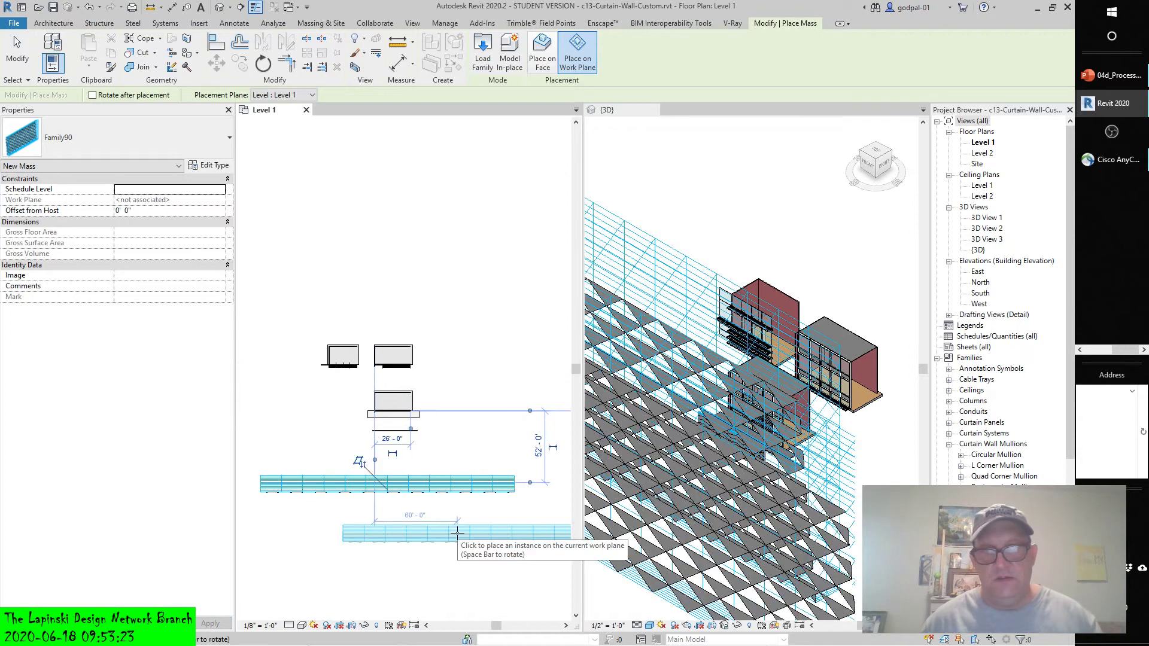
pyautogui.press('Escape')
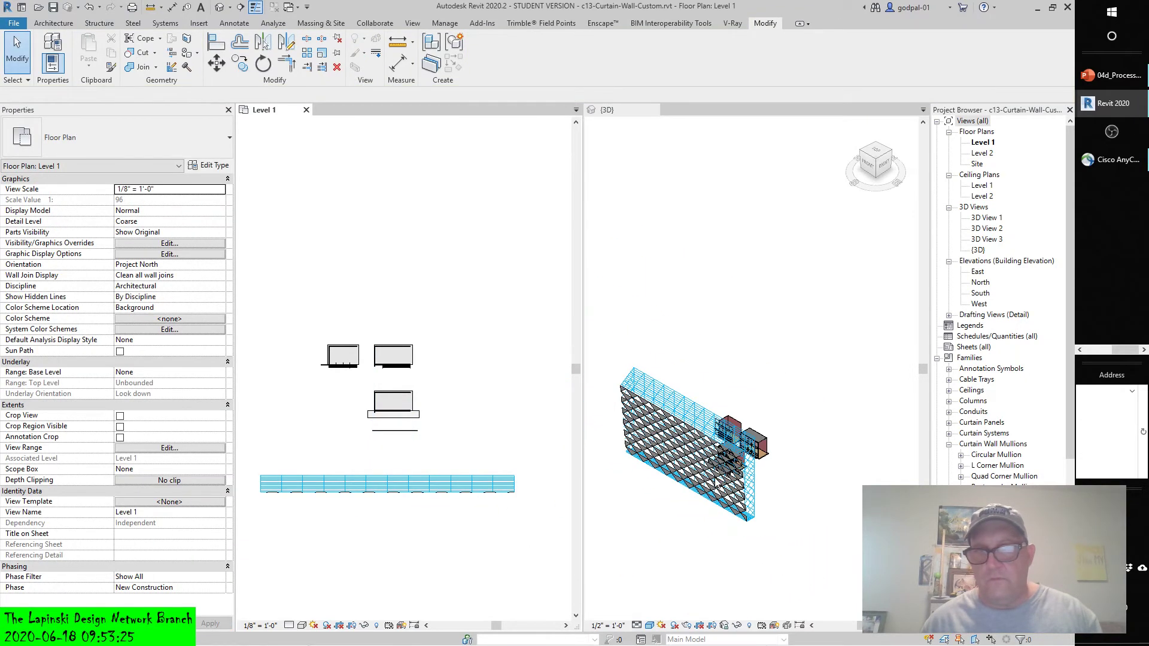
# Step: Move the mass north above the sample buildings and review its type properties without changes
pyautogui.click(443, 483)
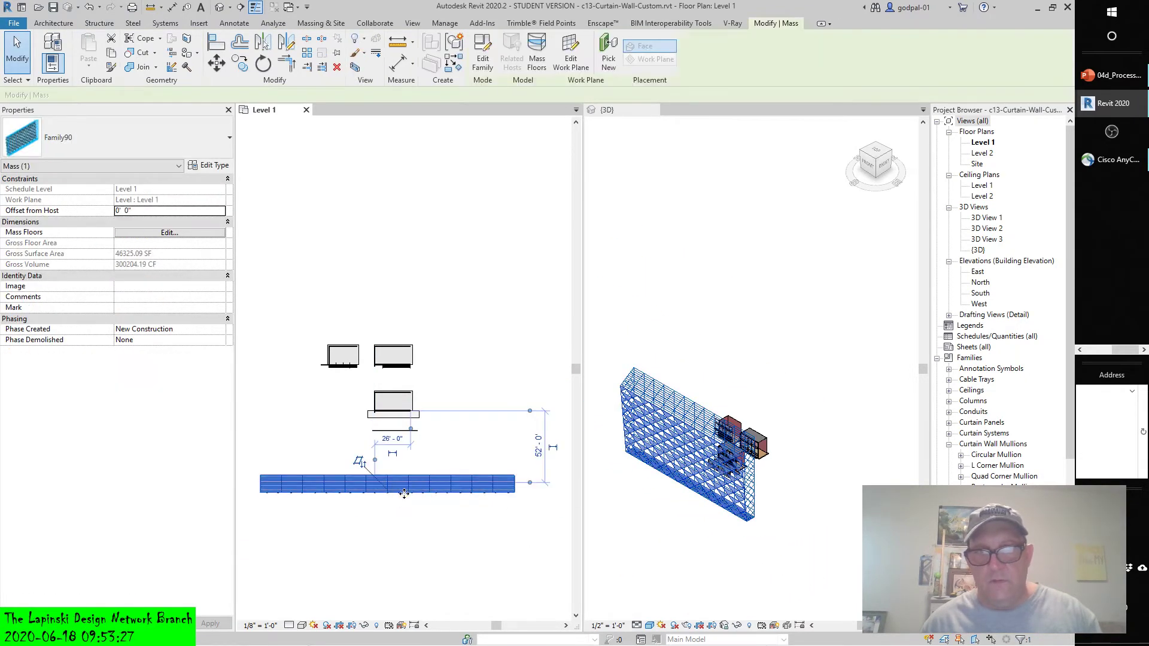
pyautogui.keyDown('ctrl'); pyautogui.moveTo(442, 483); pyautogui.dragTo(406, 261); pyautogui.keyUp('ctrl')
pyautogui.click(443, 317)
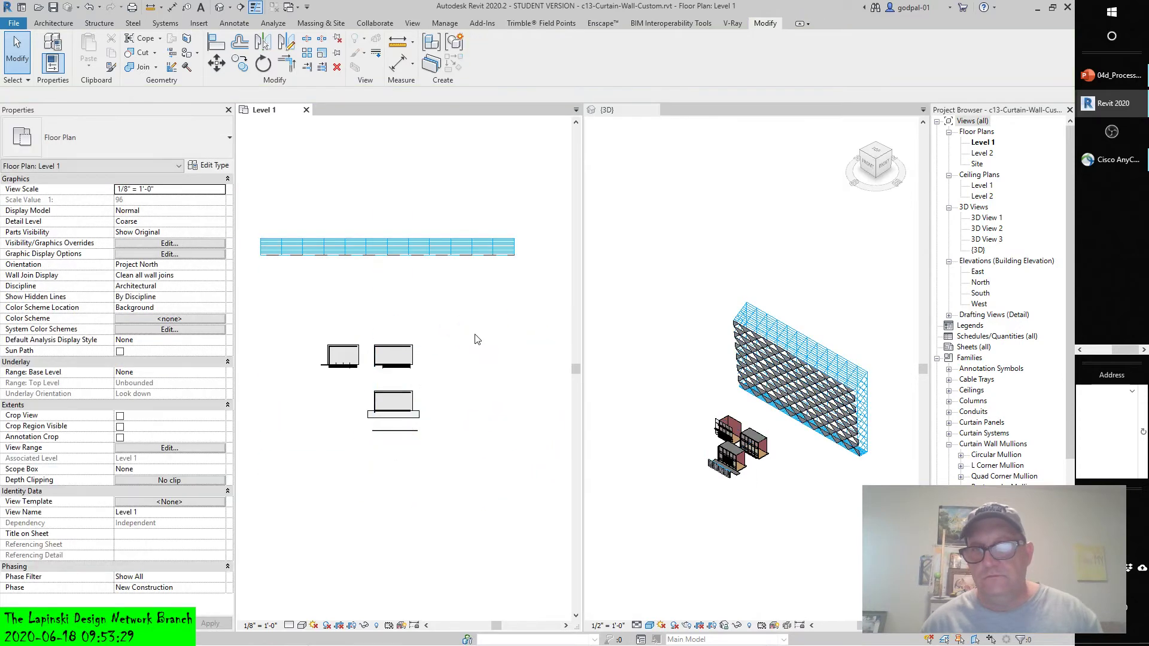
pyautogui.click(450, 258)
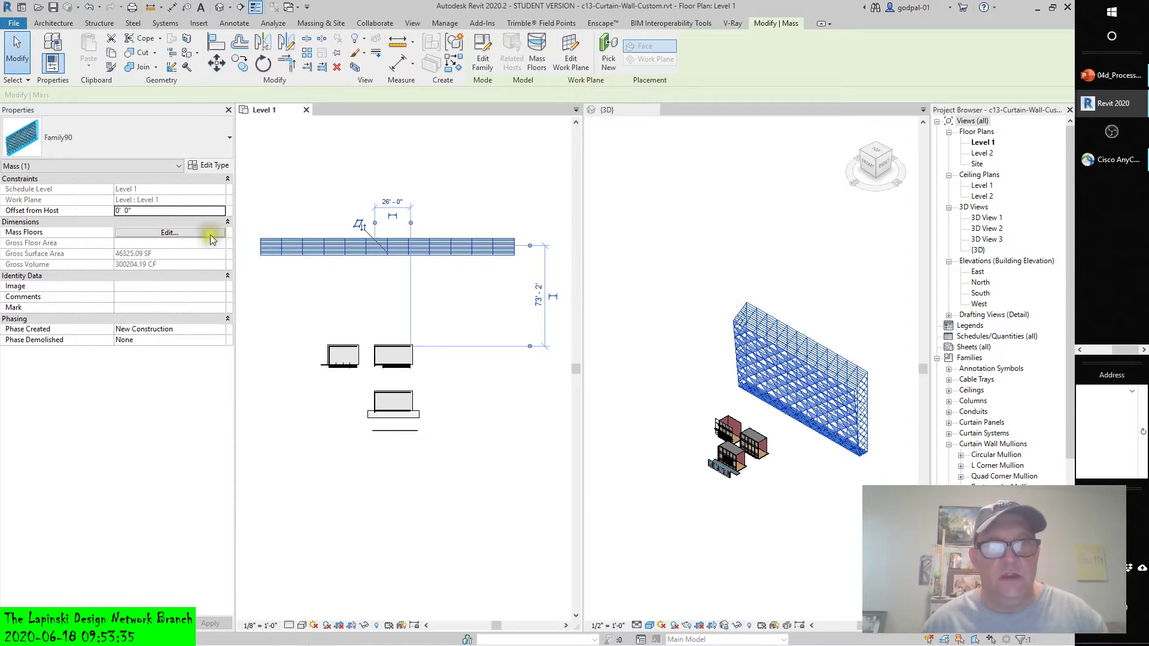
pyautogui.click(214, 167)
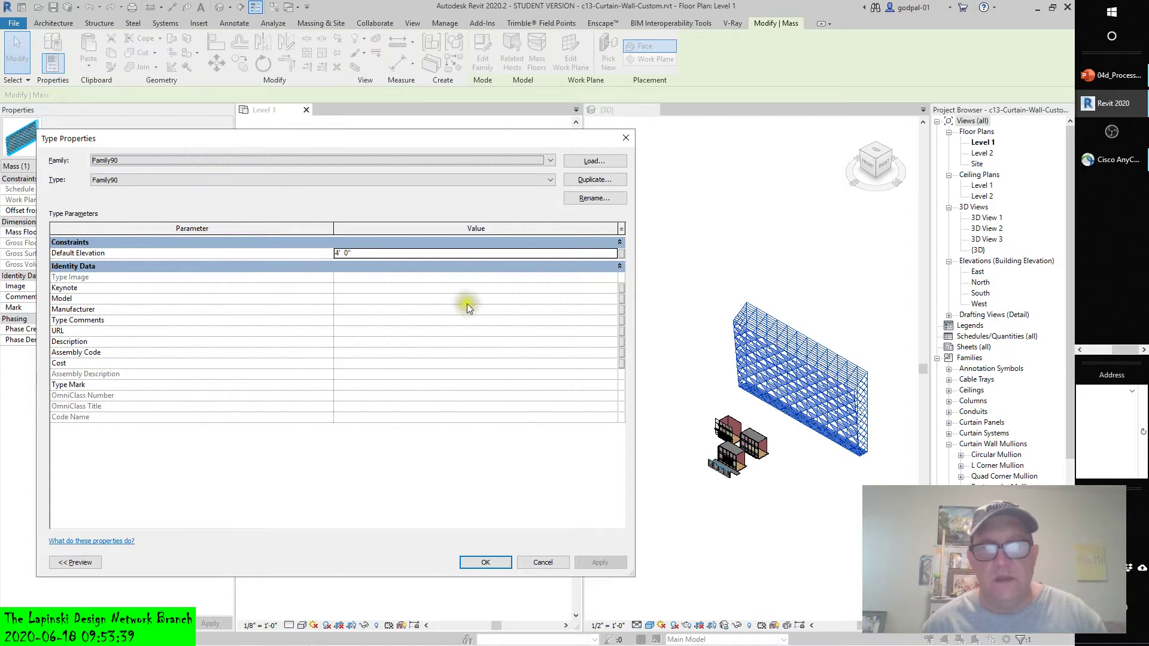
pyautogui.click(536, 559)
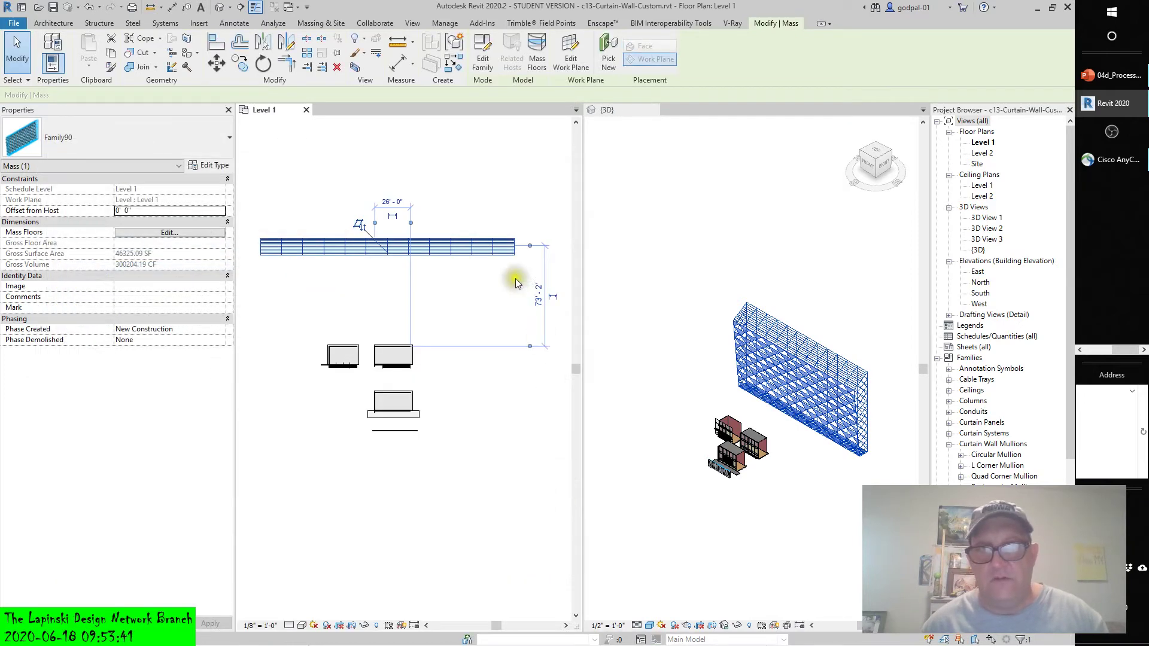
pyautogui.click(506, 281)
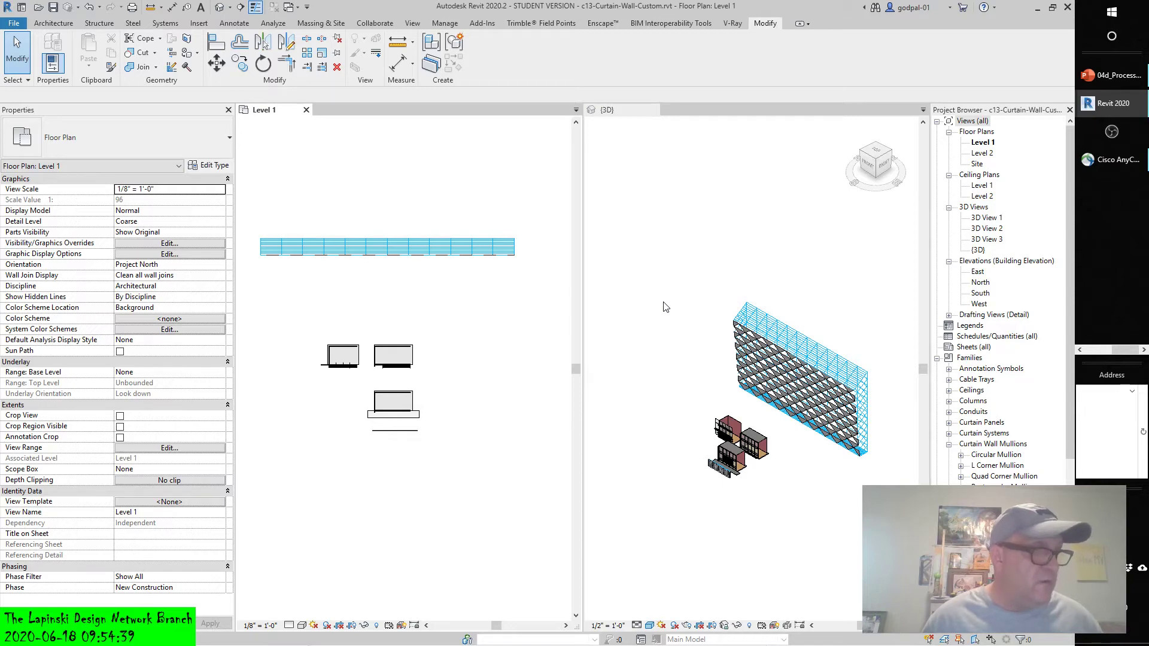
# Step: Close the project's {3D} view, keeping only the Level 1 floor plan
pyautogui.click(718, 148)
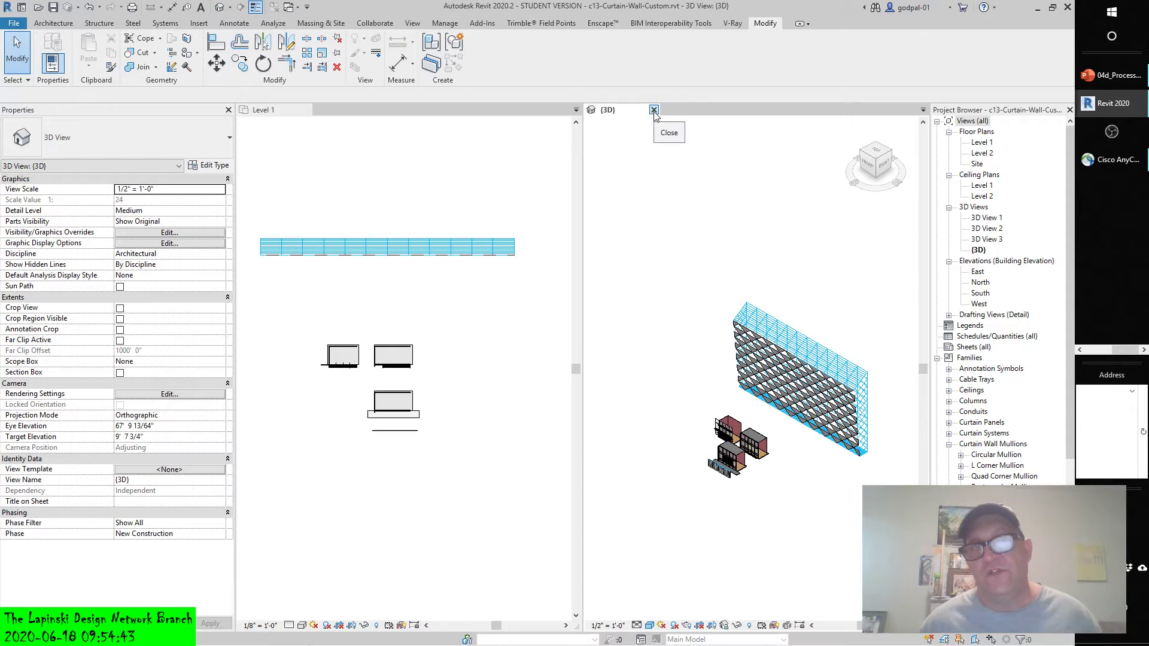
pyautogui.click(654, 111)
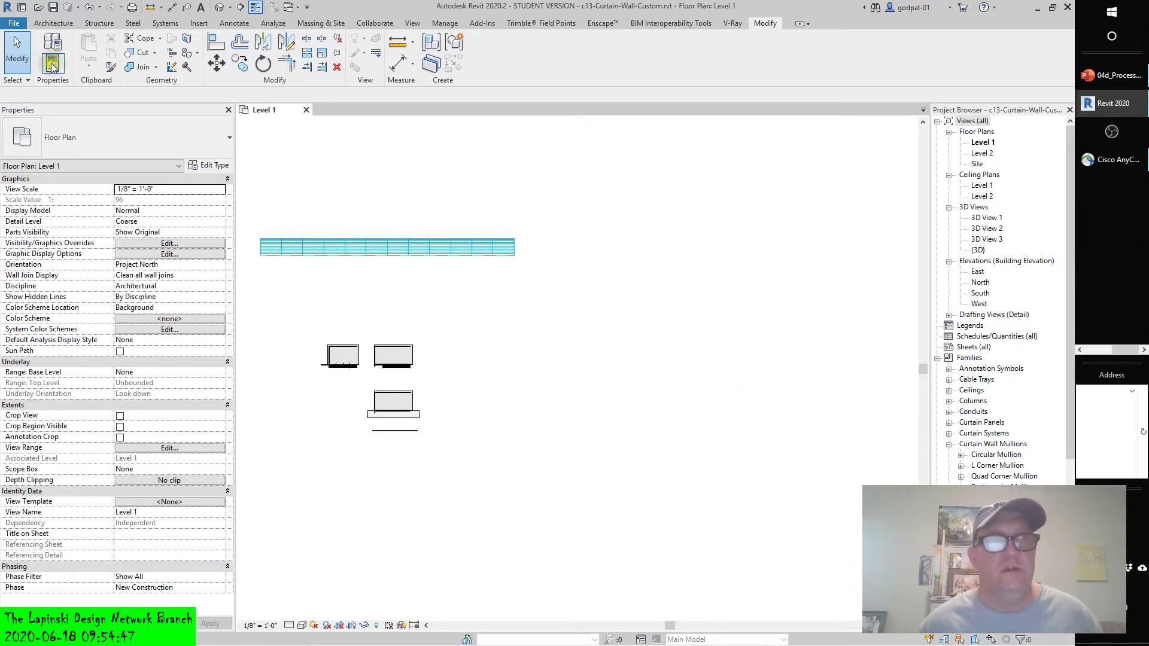
# Step: Start File > Open > Family, look into Curtain Panel By Pattern, then return to US Imperial
pyautogui.click(14, 23)
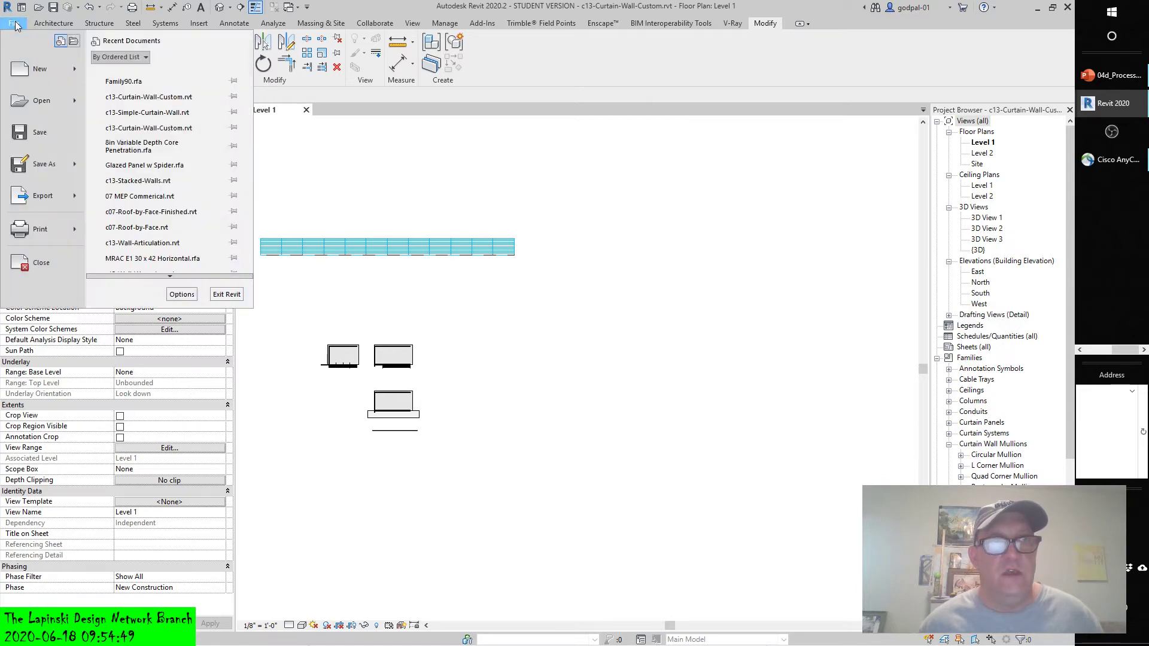
pyautogui.moveTo(52, 99)
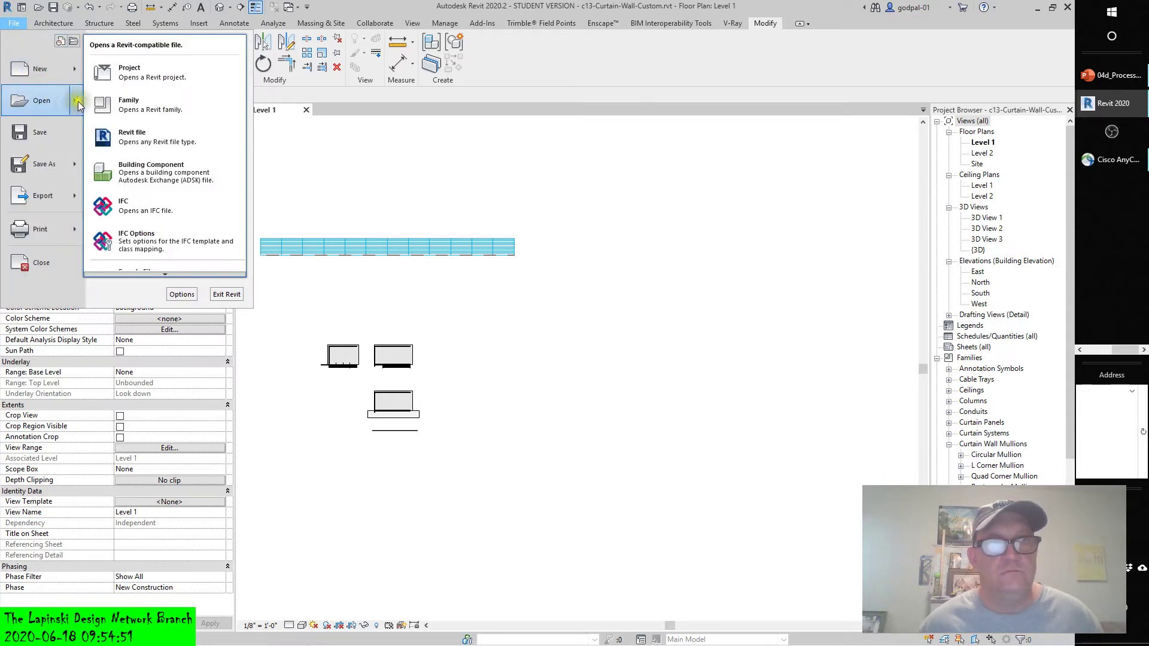
pyautogui.click(134, 105)
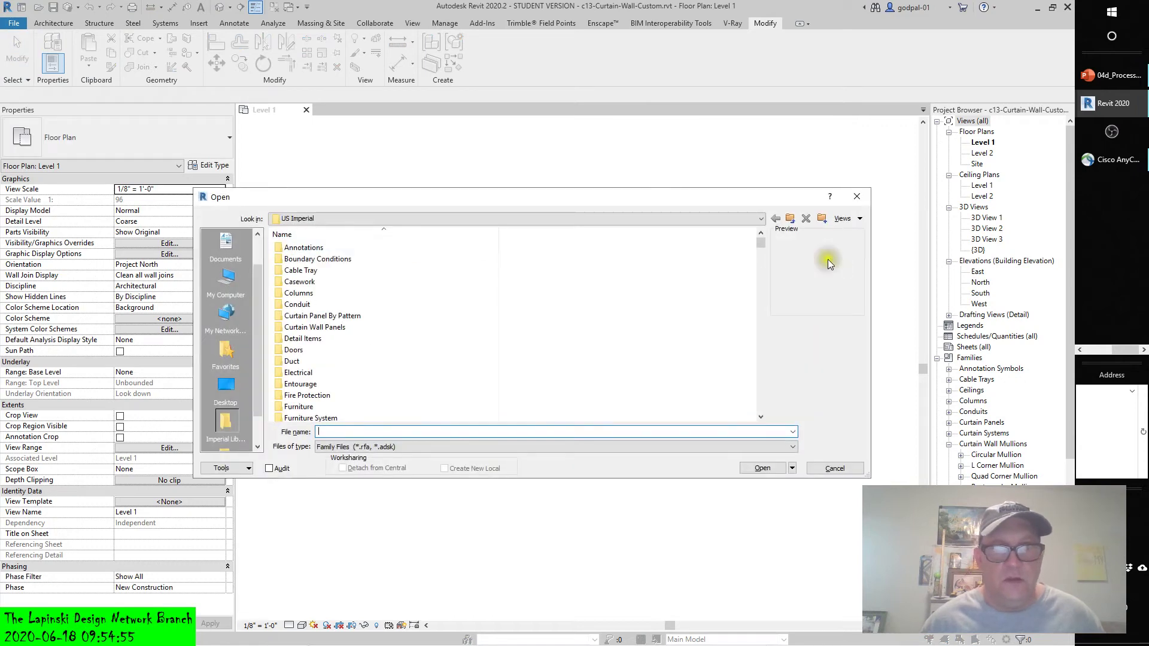
pyautogui.doubleClick(334, 317)
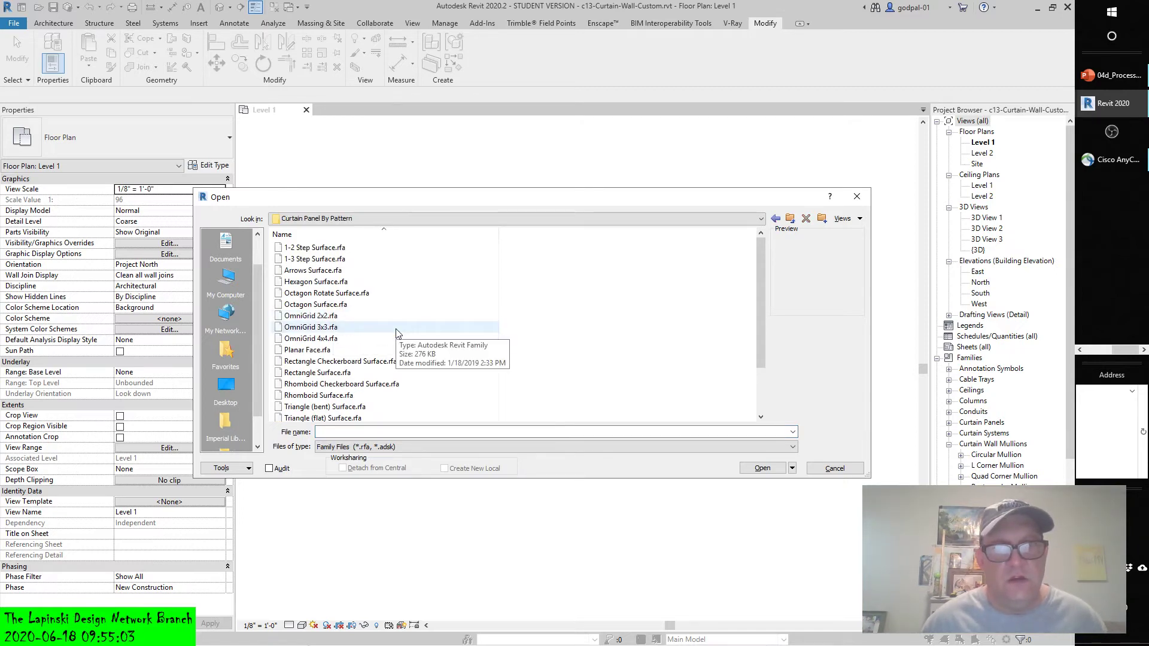
pyautogui.scroll(-2, 396, 333)
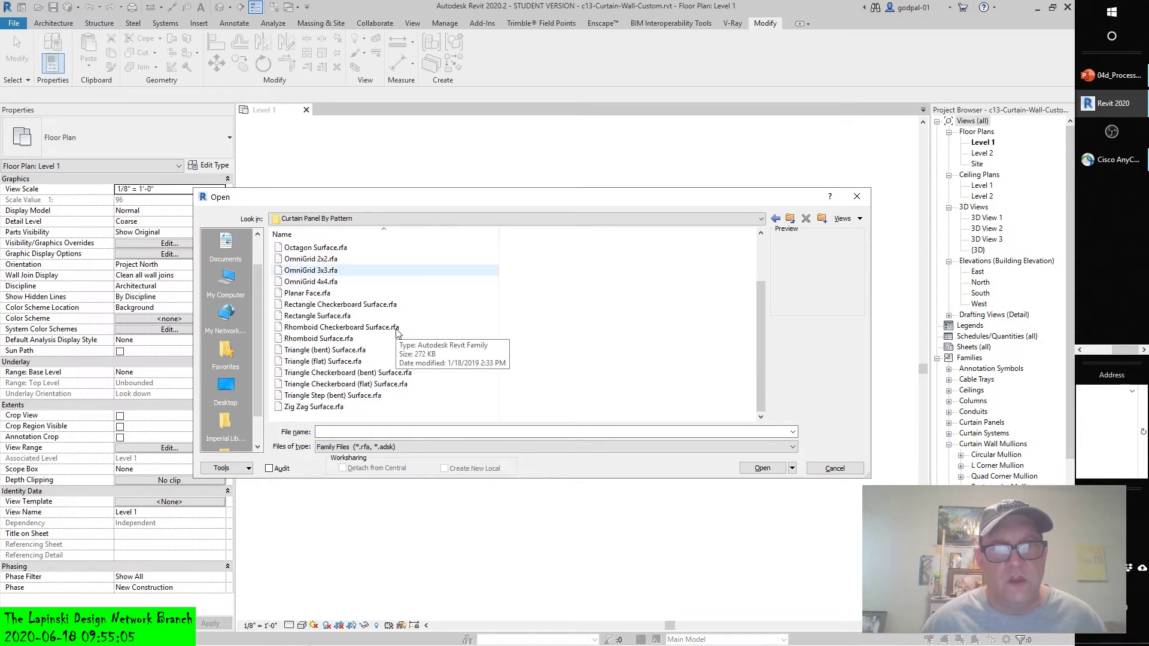
pyautogui.click(790, 219)
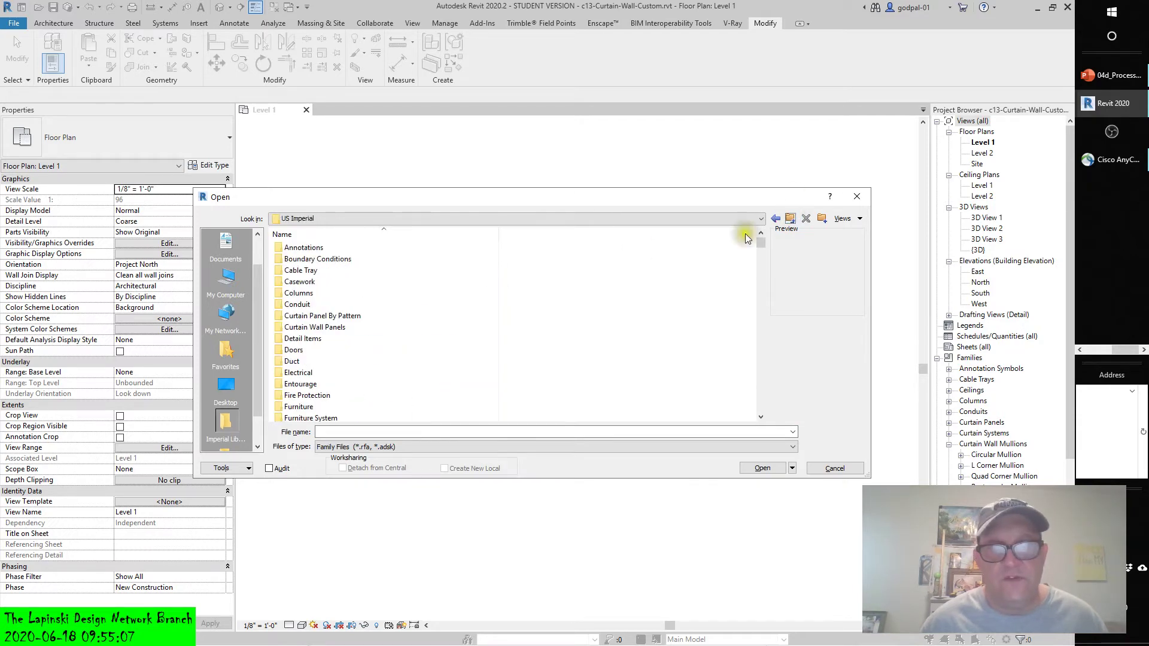
pyautogui.scroll(-4, 370, 305)
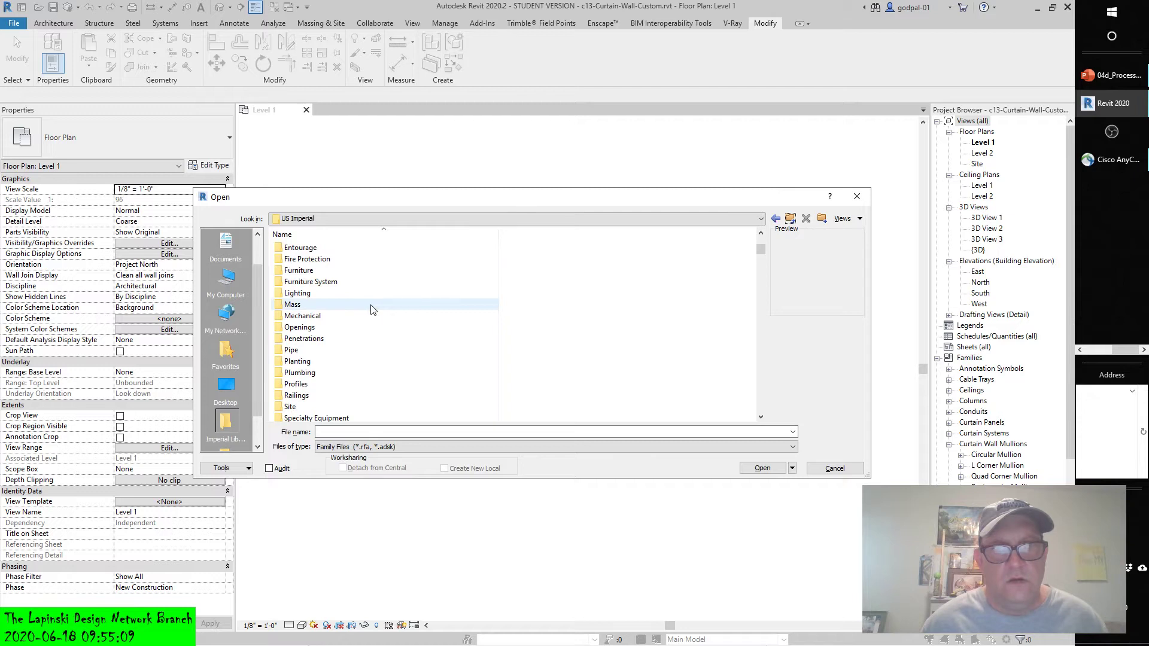
pyautogui.scroll(-6, 371, 309)
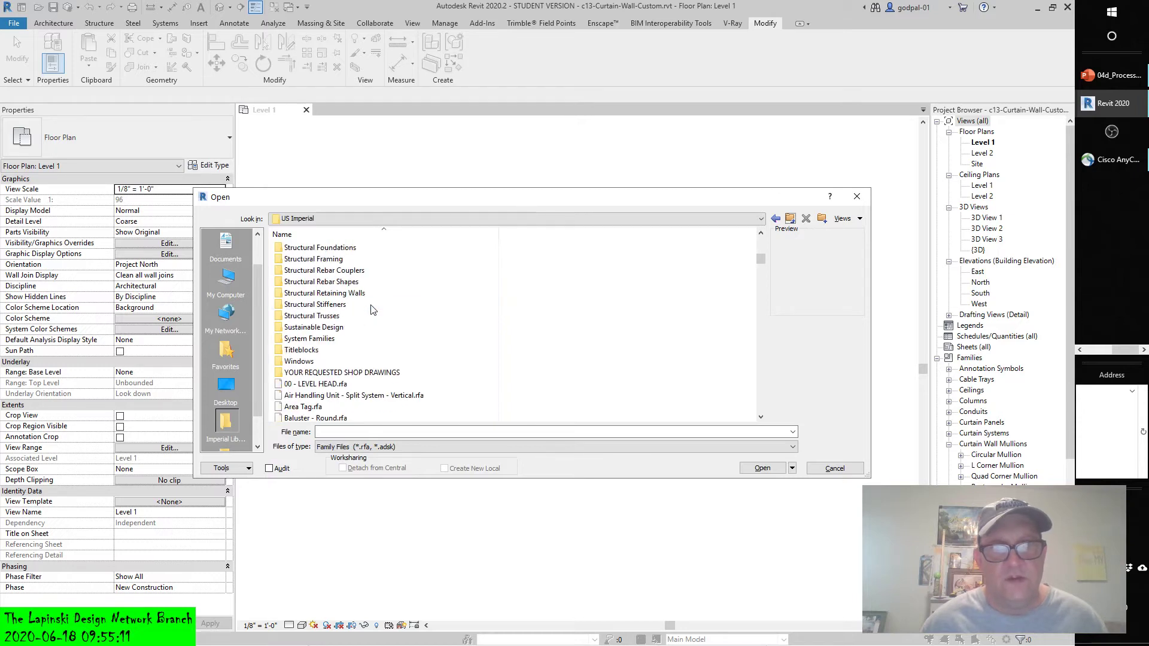
pyautogui.scroll(10, 373, 308)
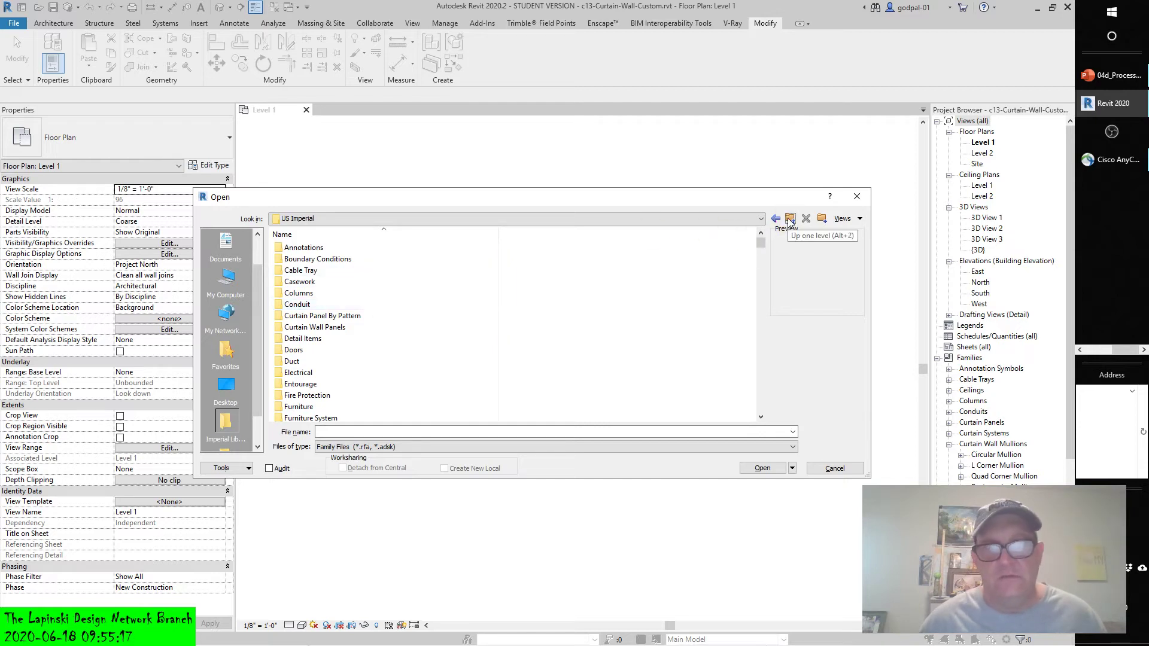
# Step: Open c13-Square-Panel.rfa from DATA (D:) > 1_Revit Instructional Lecture & Lab Files > c13 Walls
pyautogui.click(227, 278)
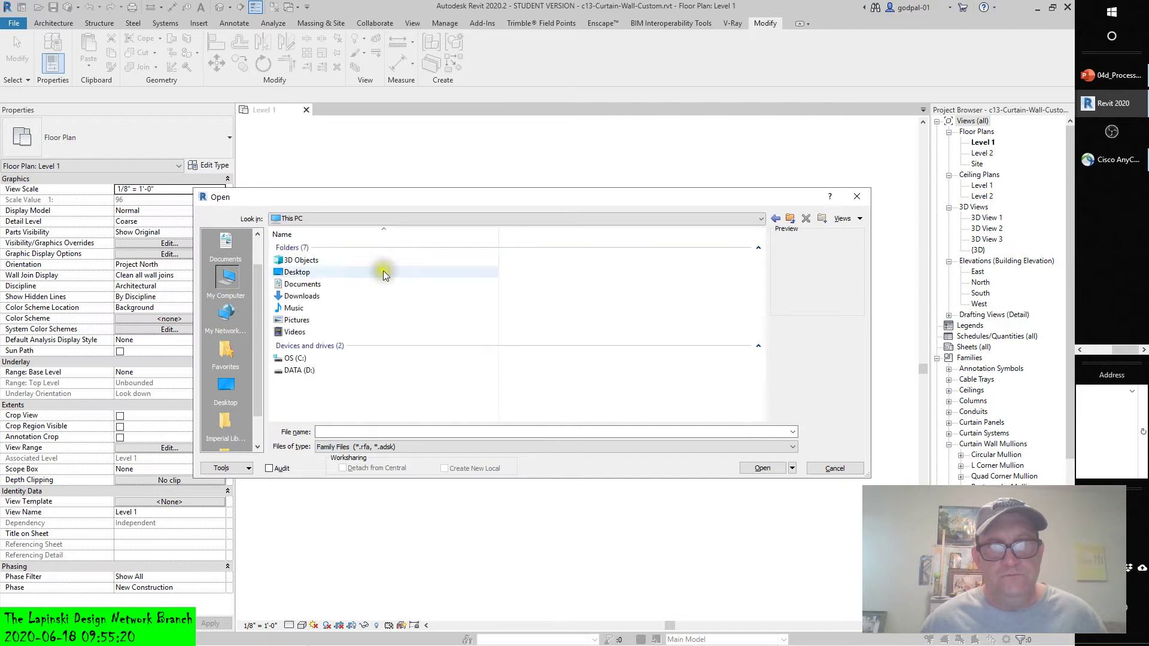
pyautogui.doubleClick(304, 371)
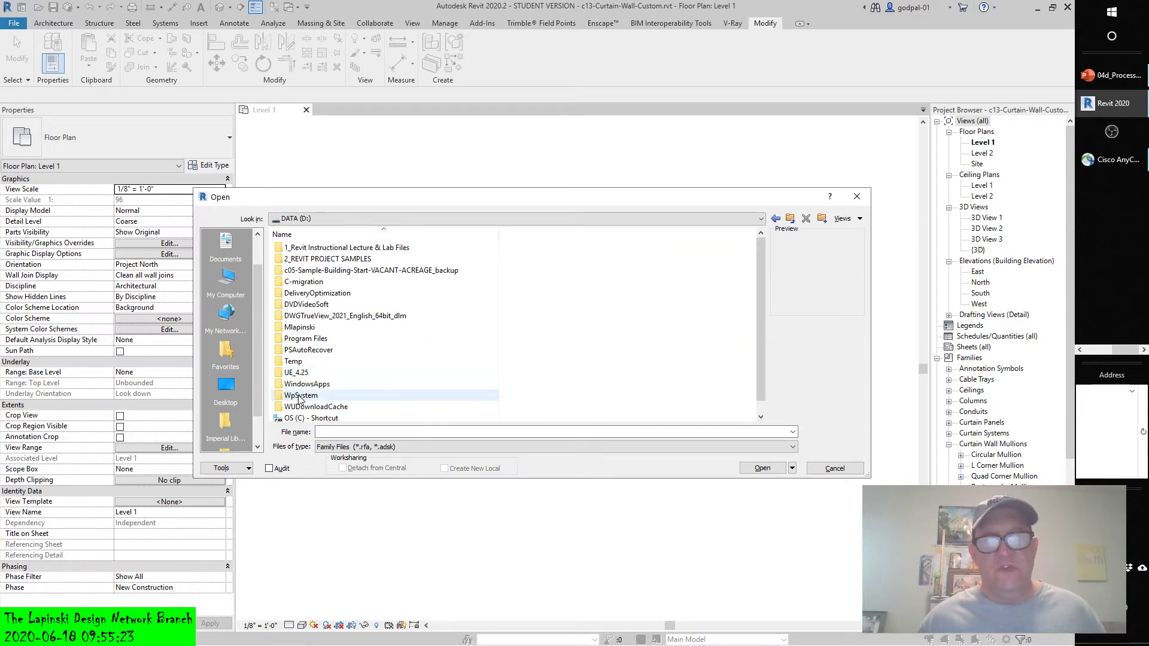
pyautogui.doubleClick(316, 247)
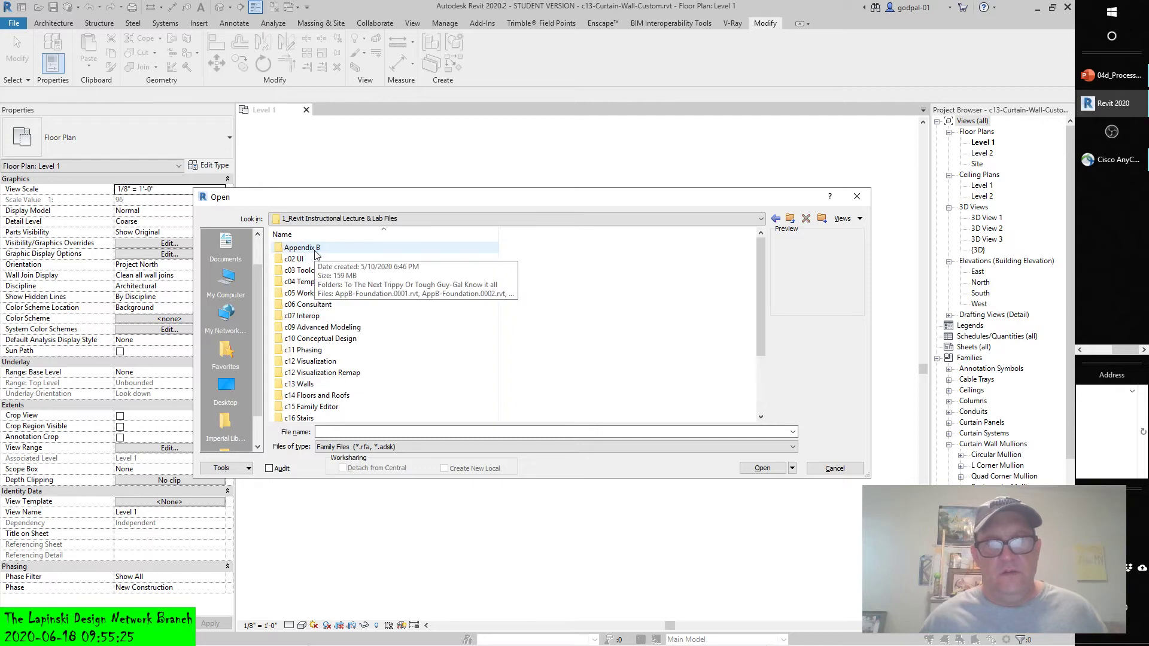
pyautogui.doubleClick(312, 385)
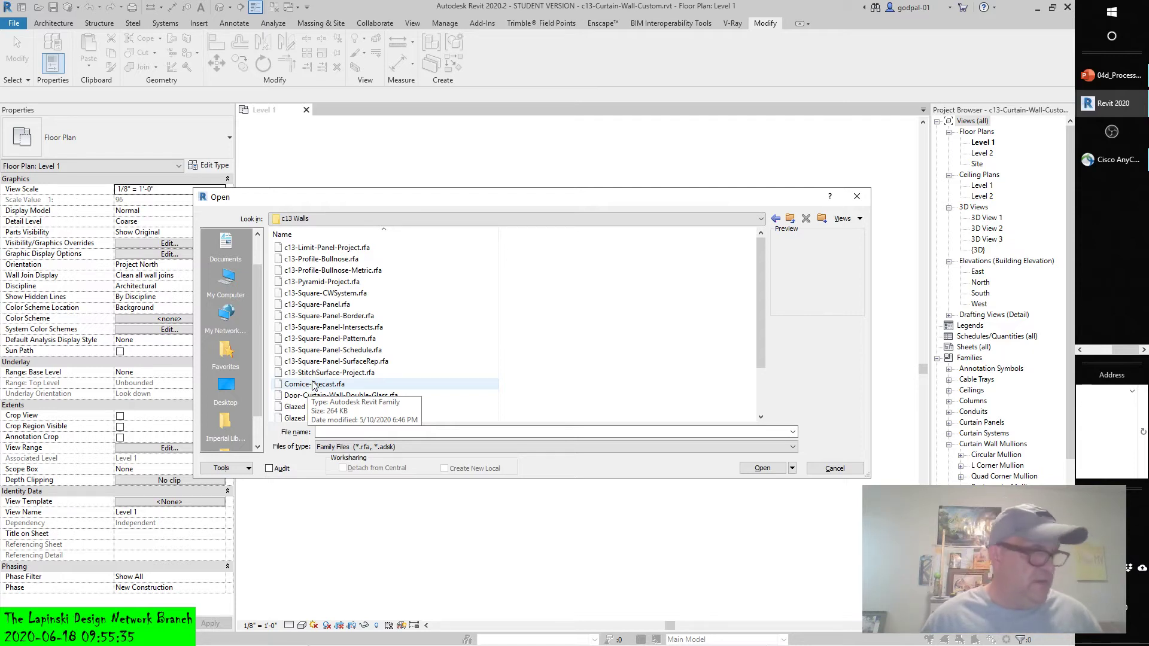
pyautogui.click(317, 305)
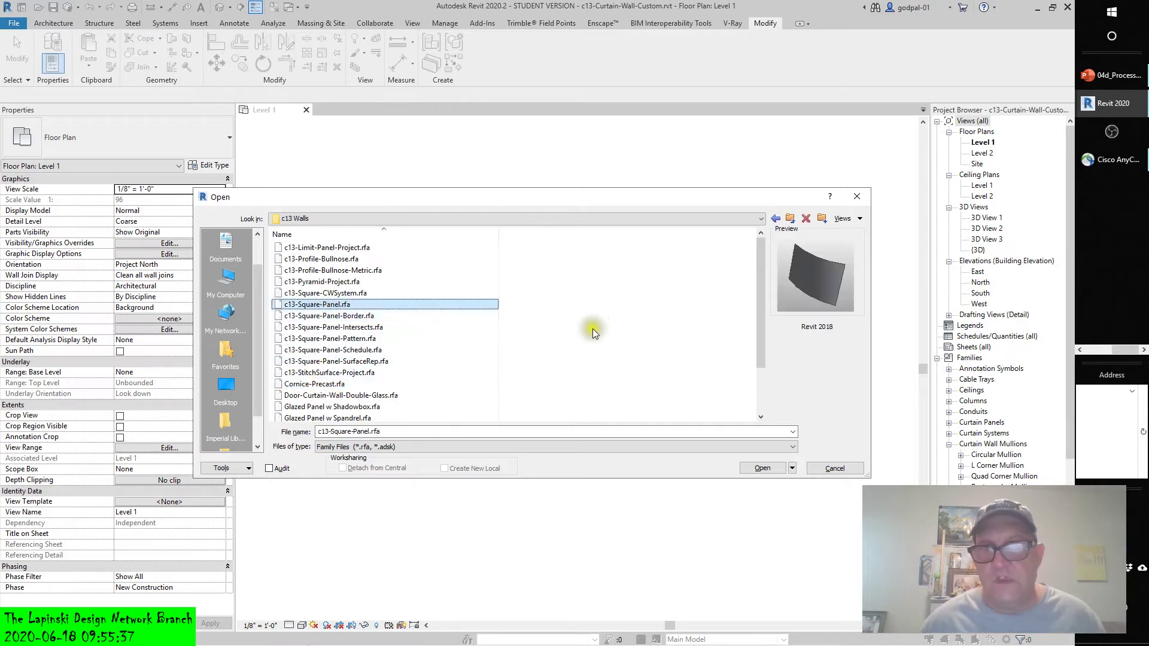
pyautogui.click(762, 468)
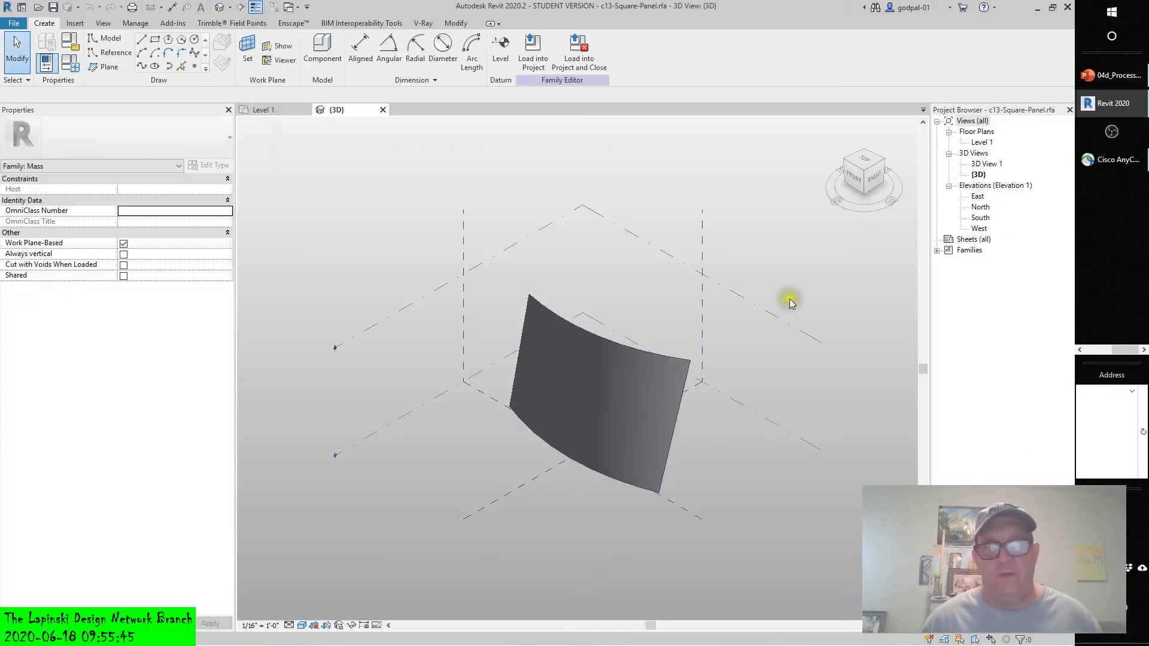
pyautogui.click(660, 225)
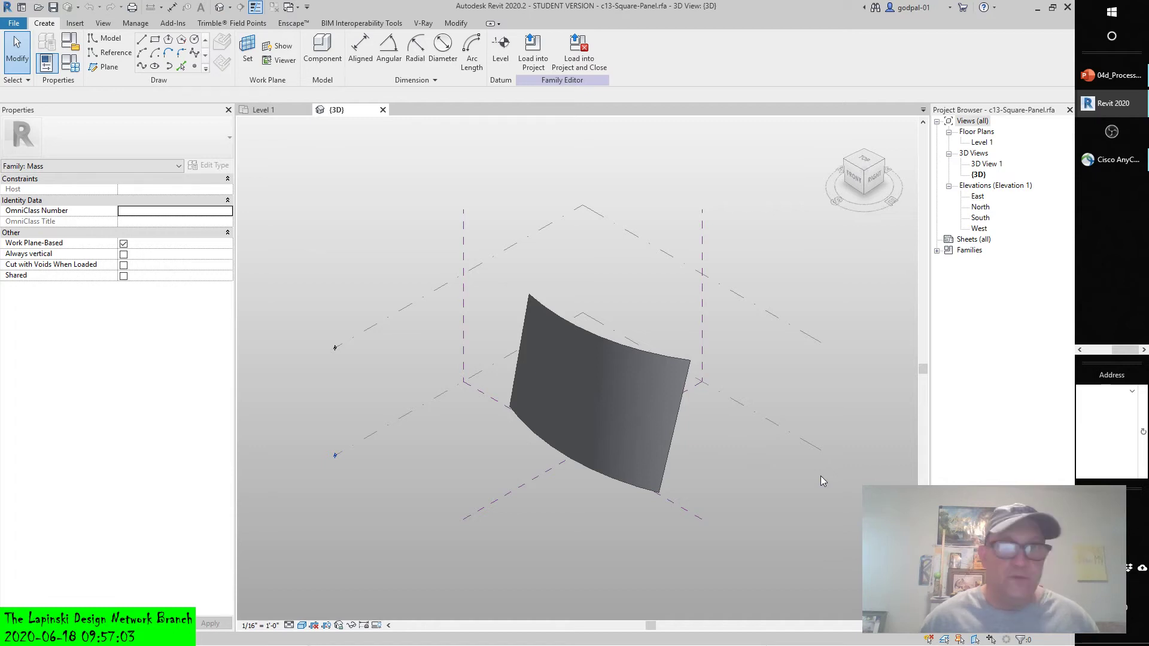
pyautogui.click(611, 377)
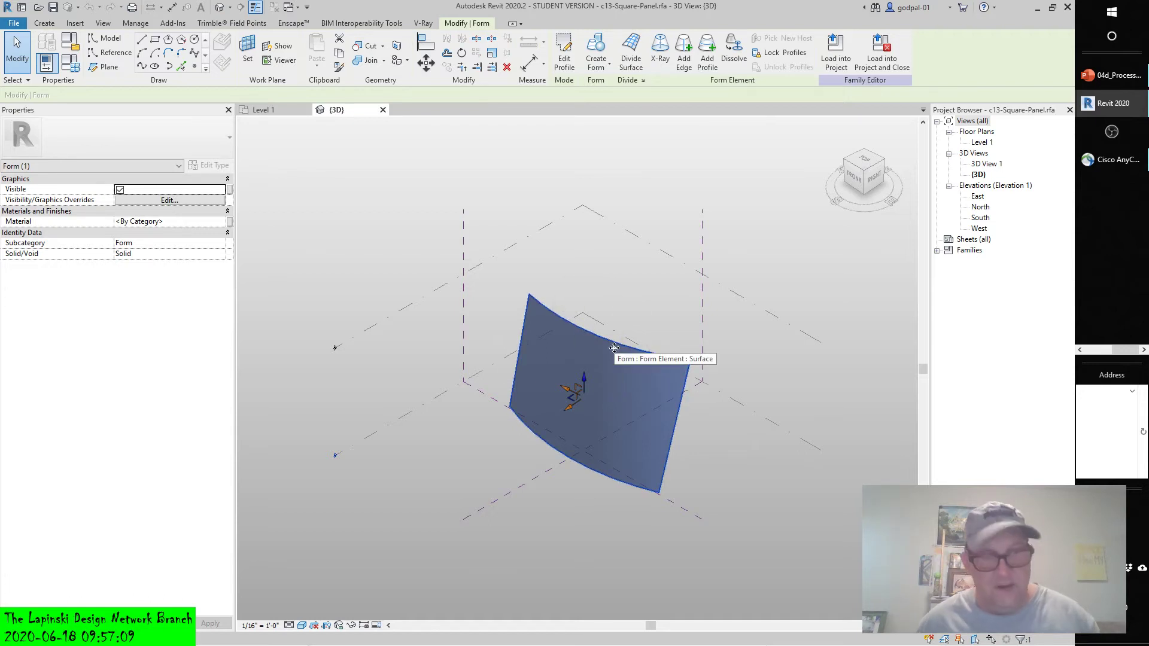
pyautogui.keyDown('shift'); pyautogui.moveTo(610, 358); pyautogui.dragTo(401, 375, button='middle'); pyautogui.keyUp('shift')
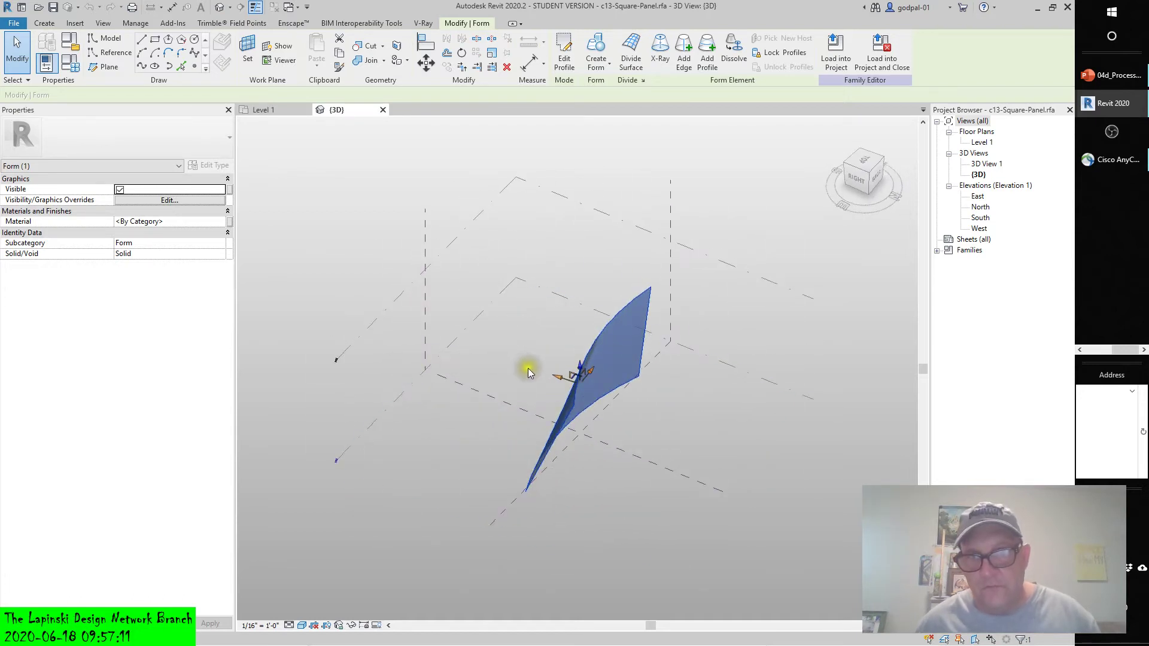
pyautogui.scroll(6, 598, 413)
pyautogui.scroll(2, 550, 464)
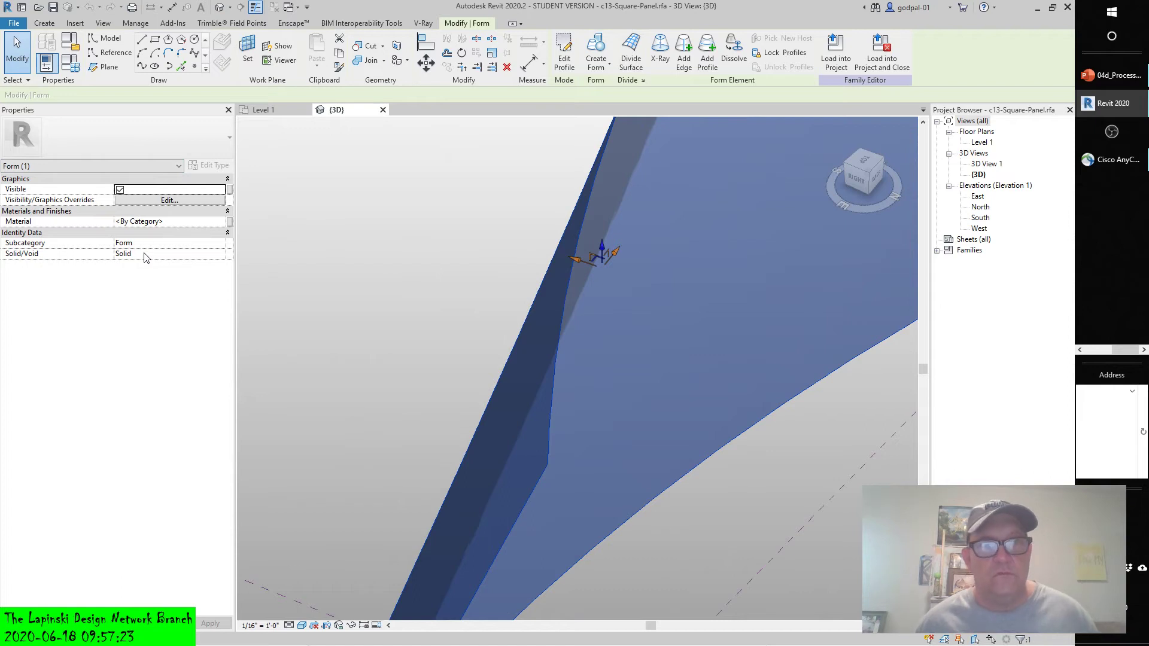
pyautogui.scroll(-5, 340, 239)
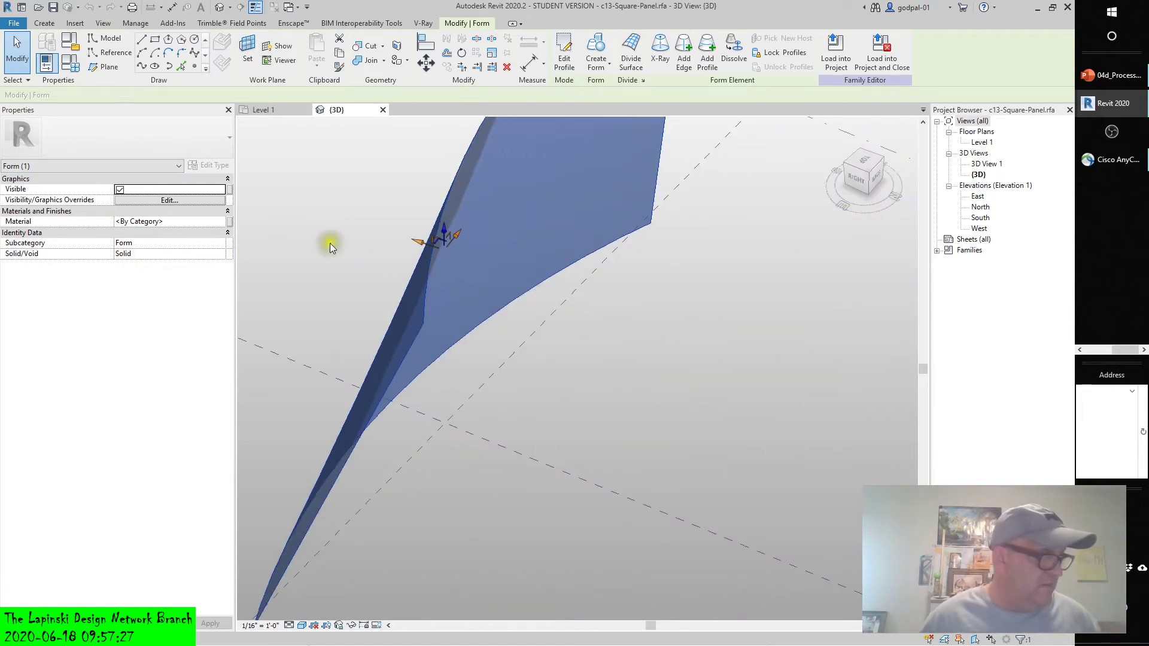
pyautogui.moveTo(378, 231); pyautogui.dragTo(443, 239, button='middle')
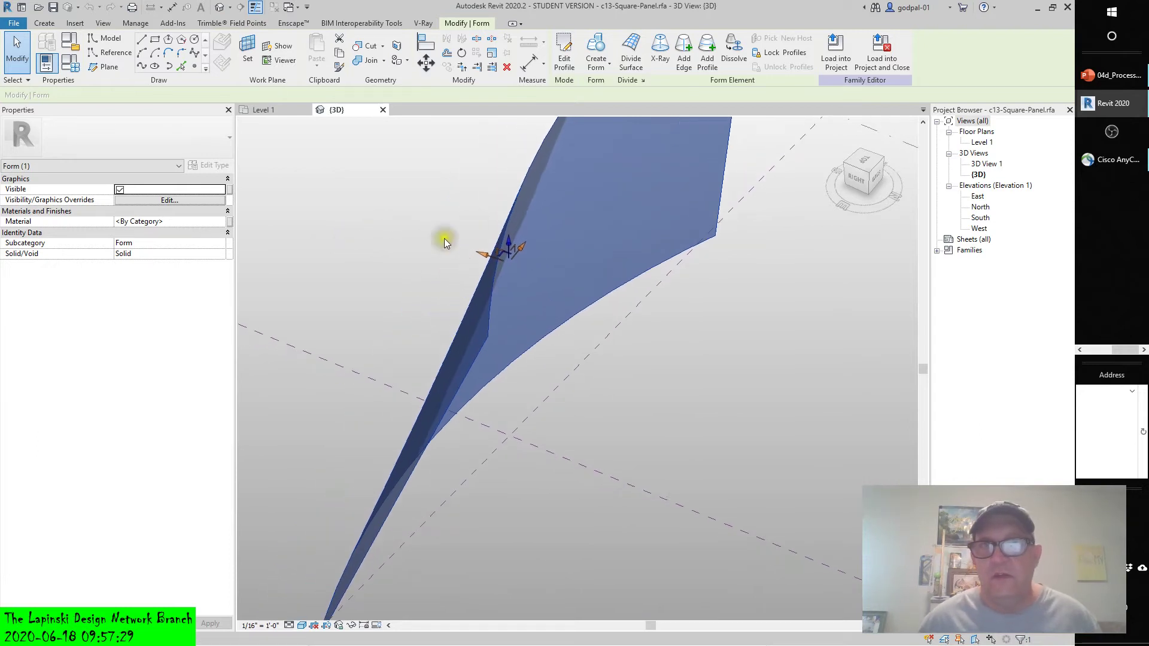
pyautogui.click(610, 67)
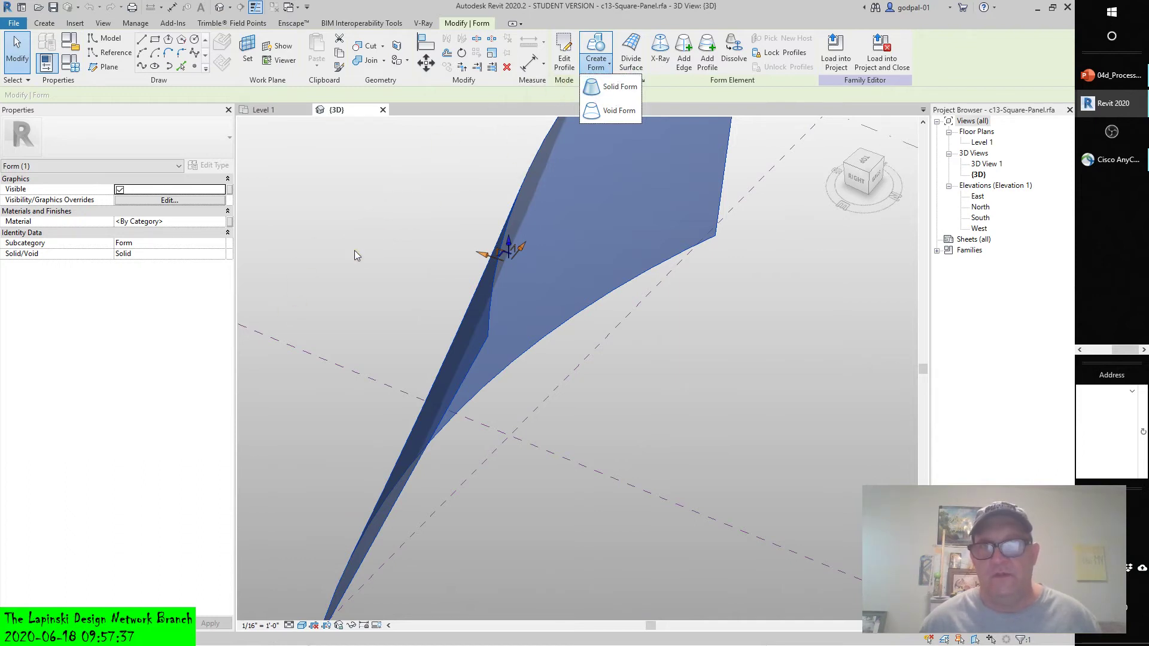
pyautogui.scroll(-3, 354, 251)
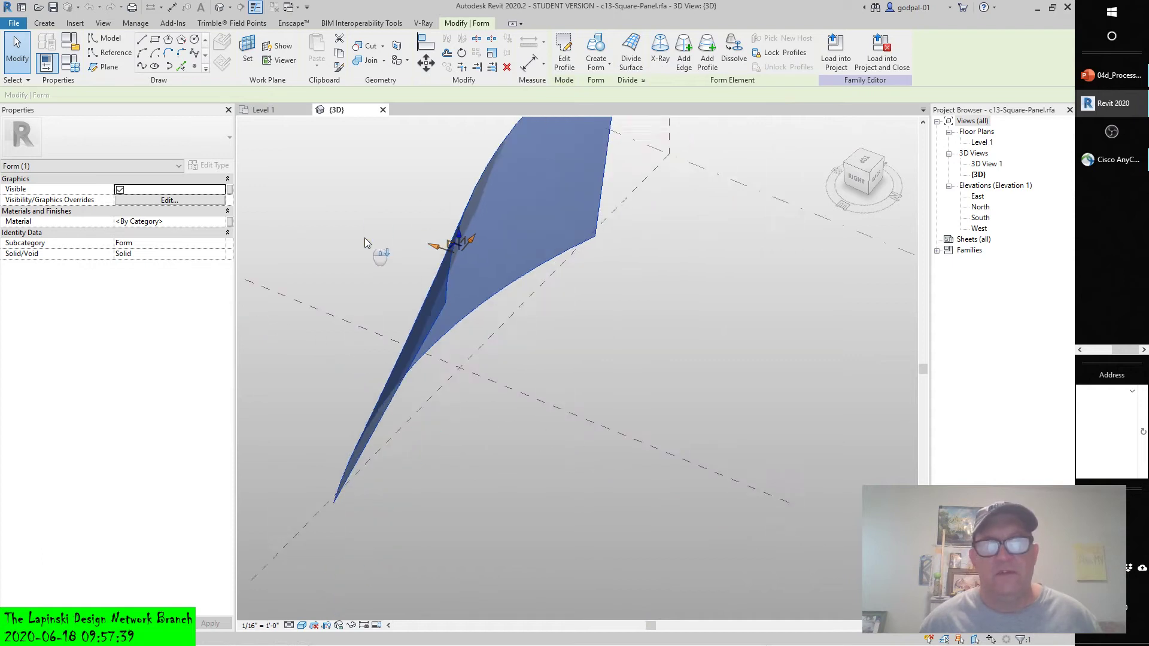
pyautogui.scroll(-2, 365, 238)
pyautogui.scroll(-1, 585, 359)
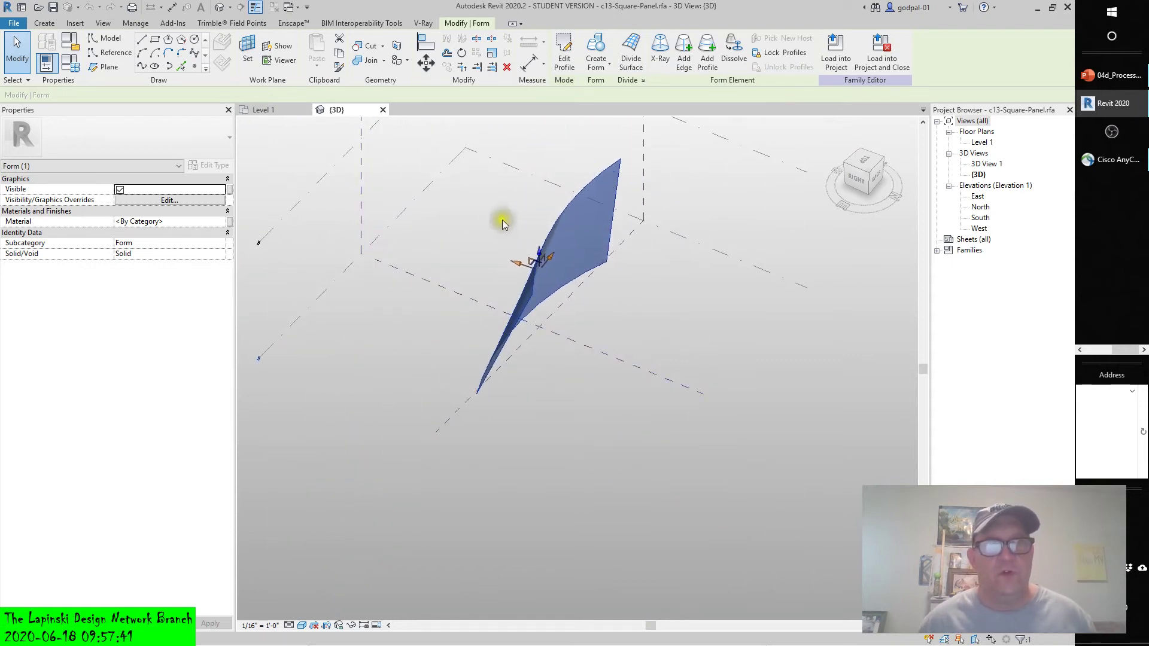
pyautogui.click(44, 24)
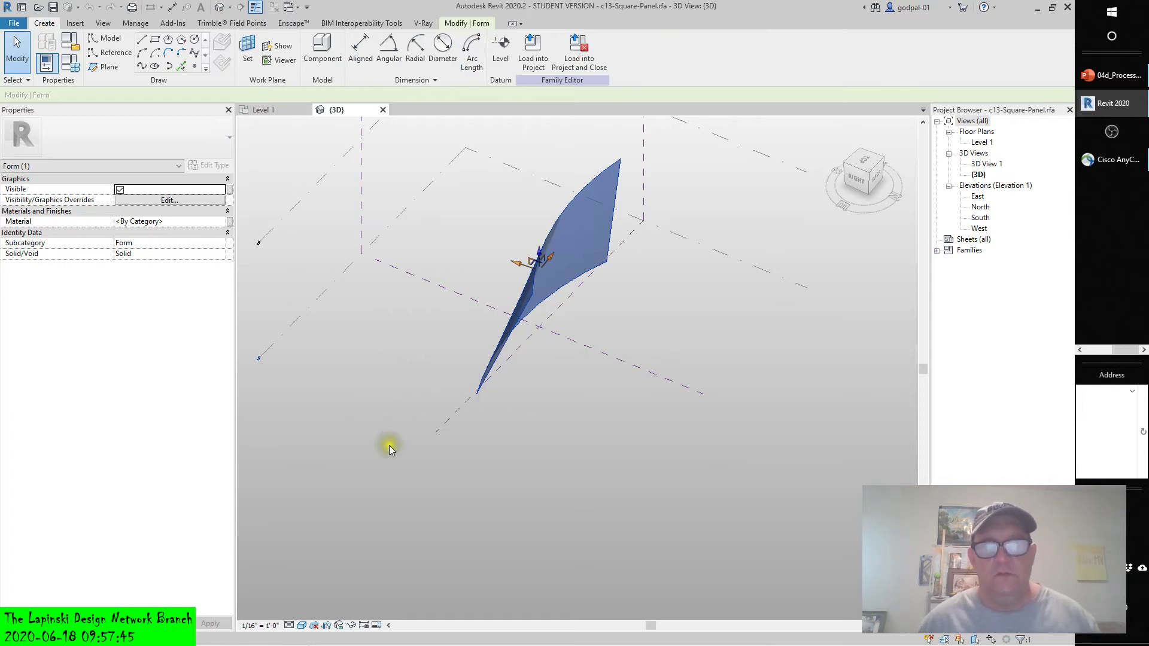
pyautogui.click(558, 523)
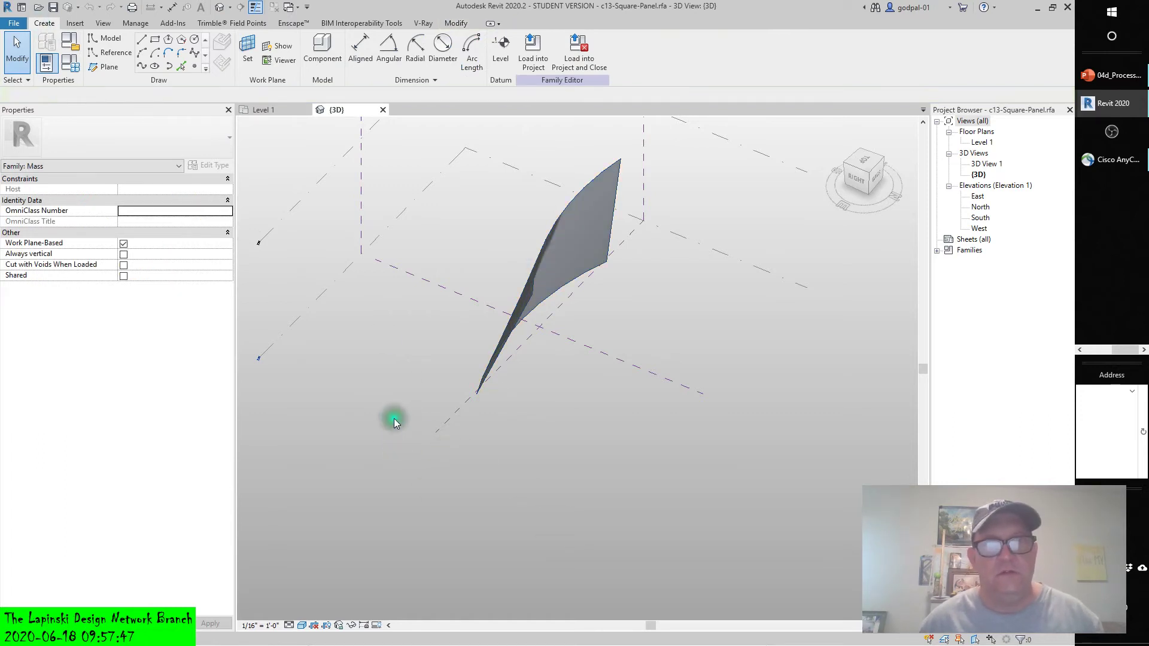
pyautogui.keyDown('shift'); pyautogui.moveTo(394, 422); pyautogui.dragTo(496, 294, button='middle'); pyautogui.keyUp('shift')
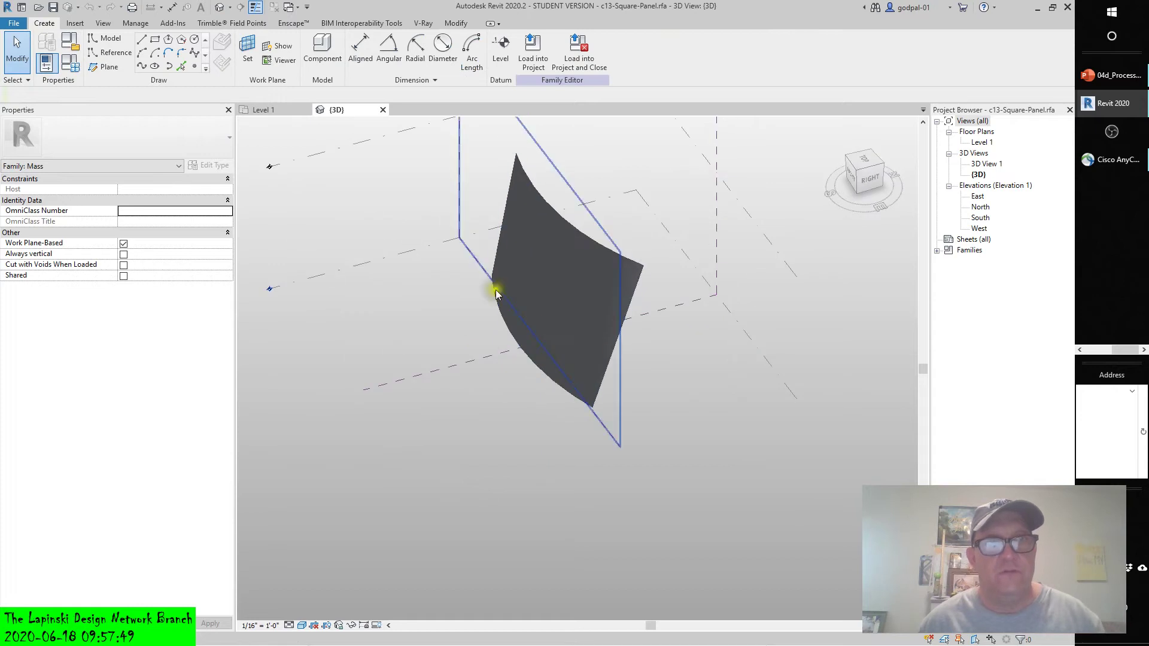
pyautogui.click(142, 53)
pyautogui.click(341, 326)
pyautogui.click(317, 381)
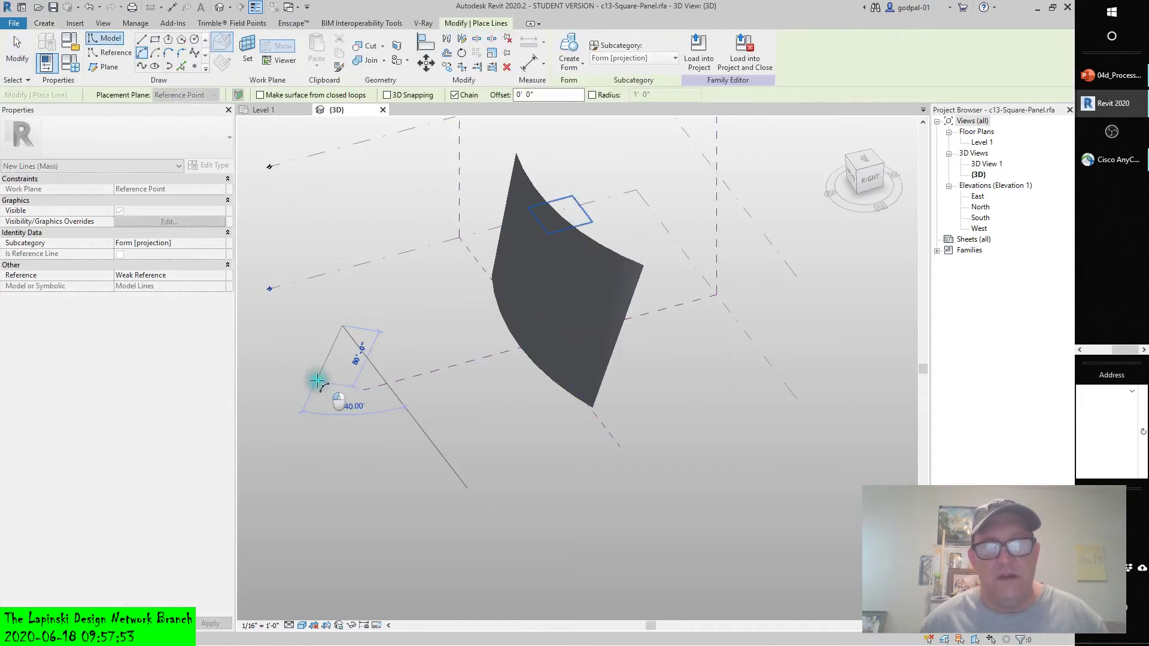
pyautogui.click(312, 347)
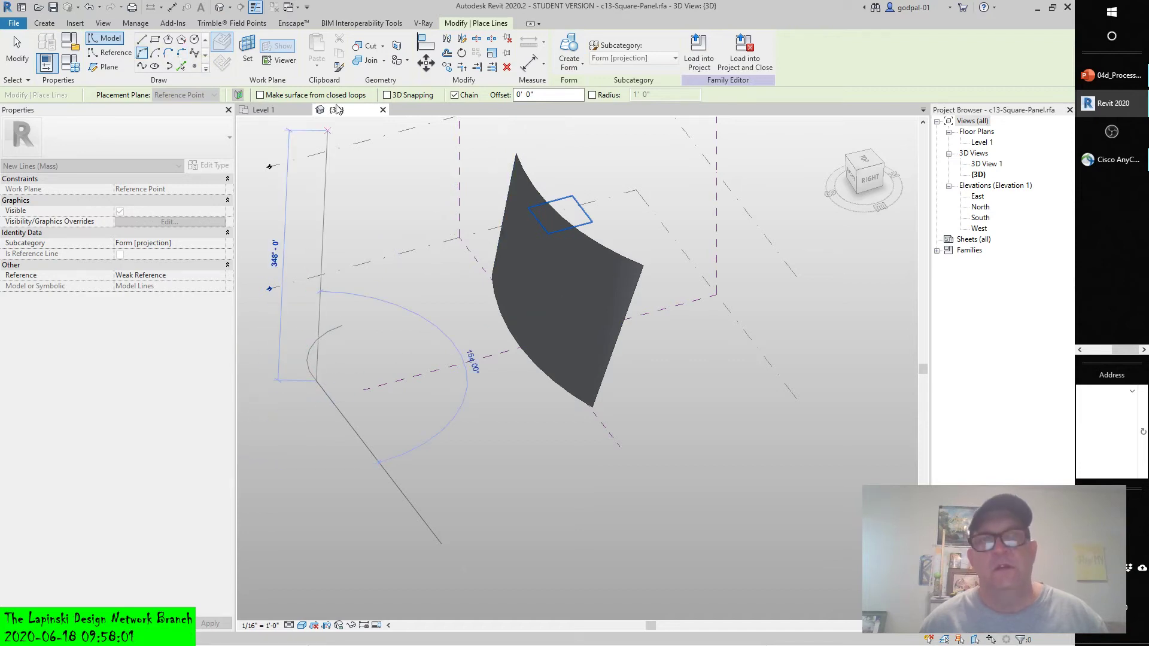
pyautogui.press('Escape')
pyautogui.press('Escape')
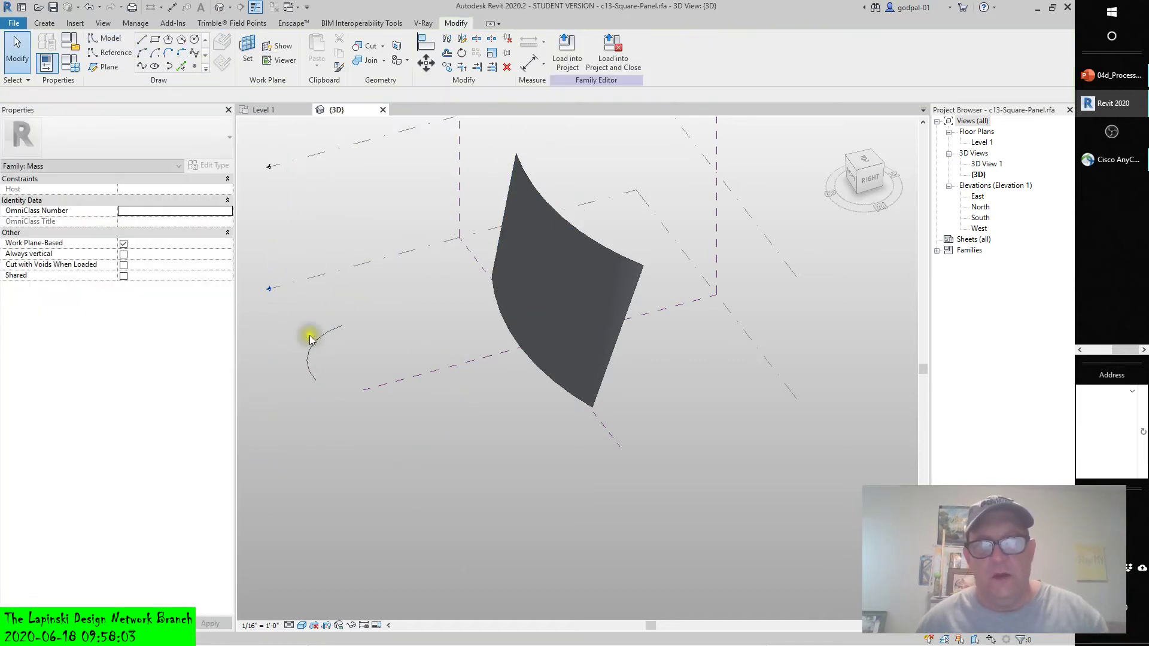
pyautogui.click(314, 344)
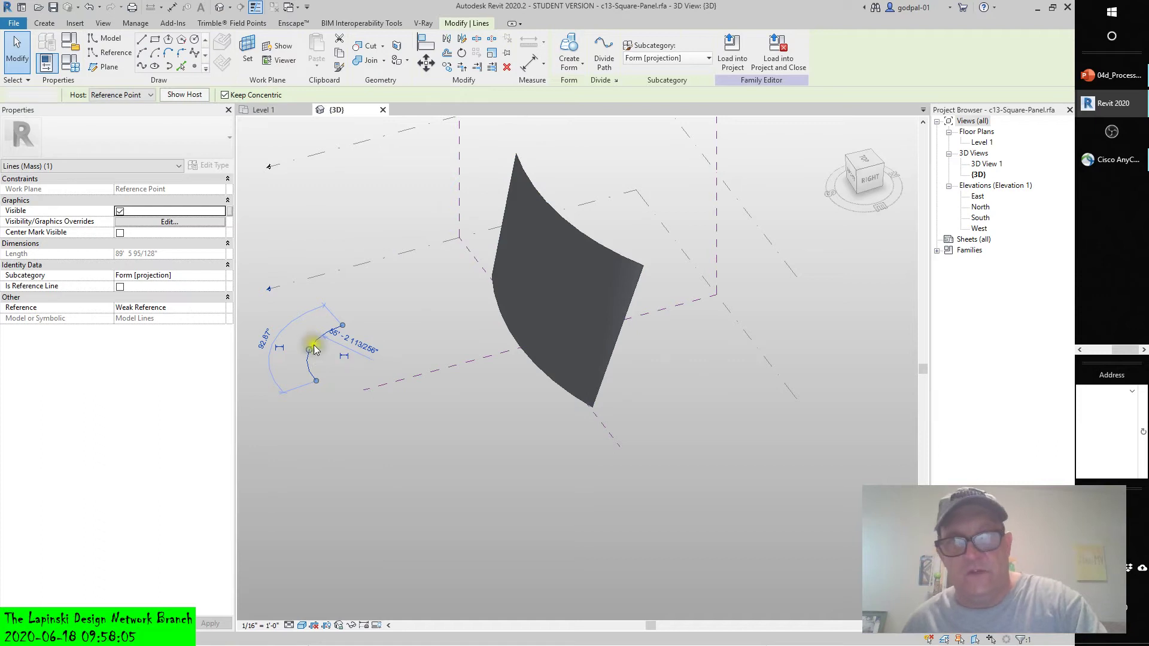
pyautogui.press('Delete')
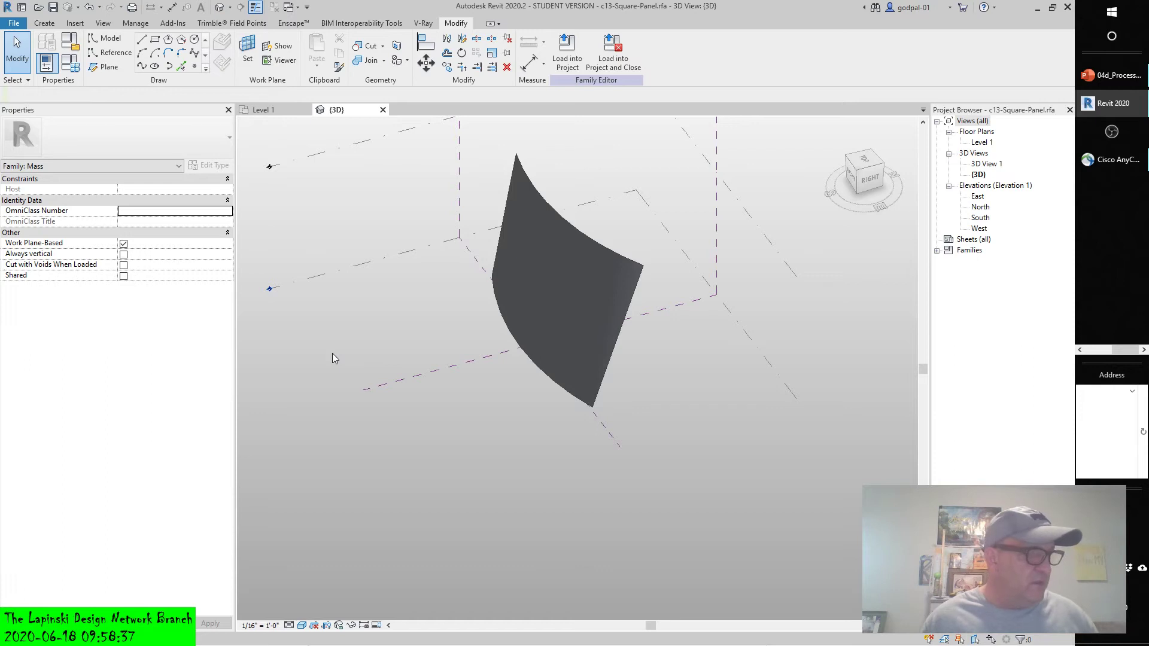
# Step: Select the curved surface form and apply Divide Surface, giving a 12 by 12 UV grid
pyautogui.click(439, 497)
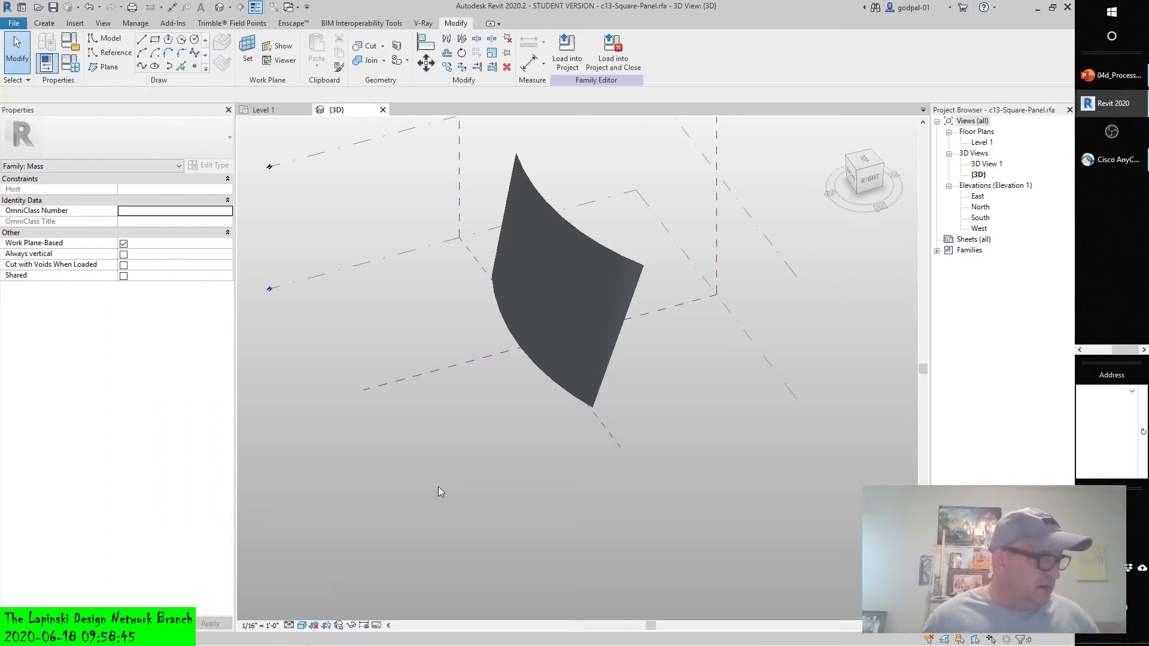
pyautogui.click(586, 250)
pyautogui.click(630, 58)
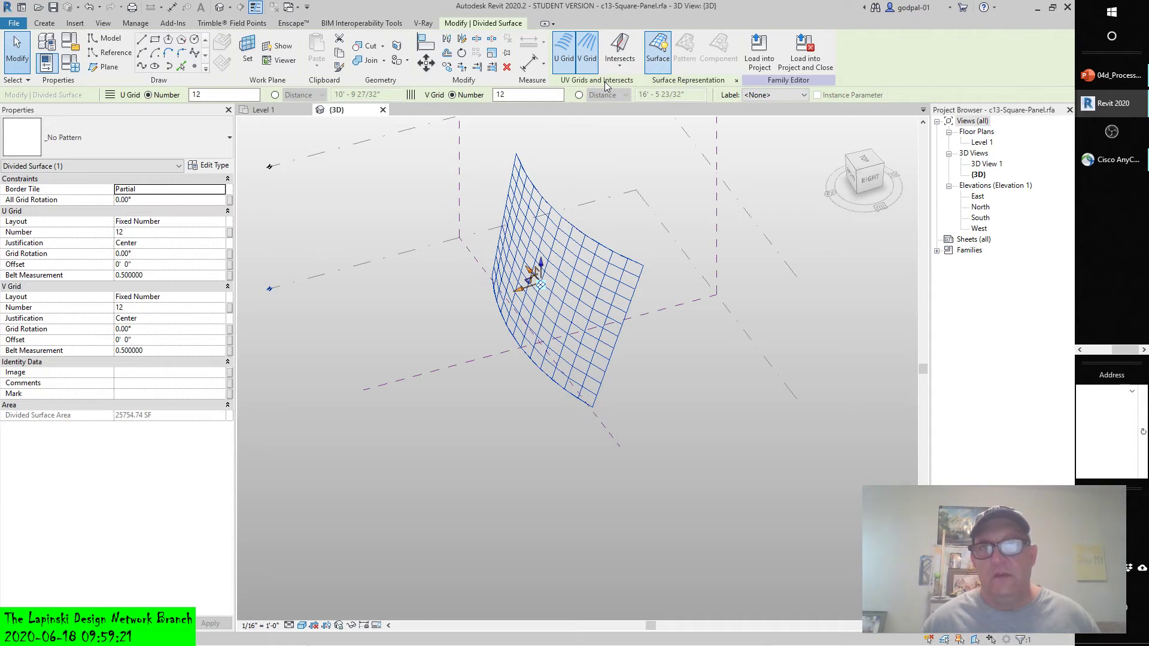
pyautogui.click(745, 248)
pyautogui.click(875, 294)
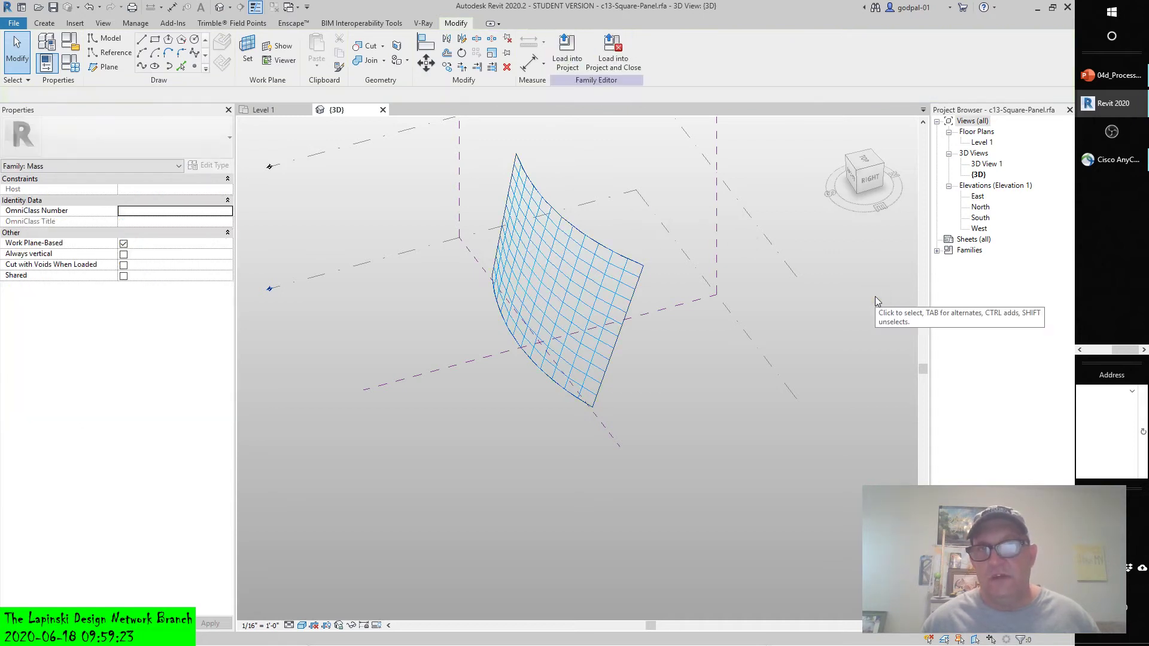
pyautogui.click(580, 258)
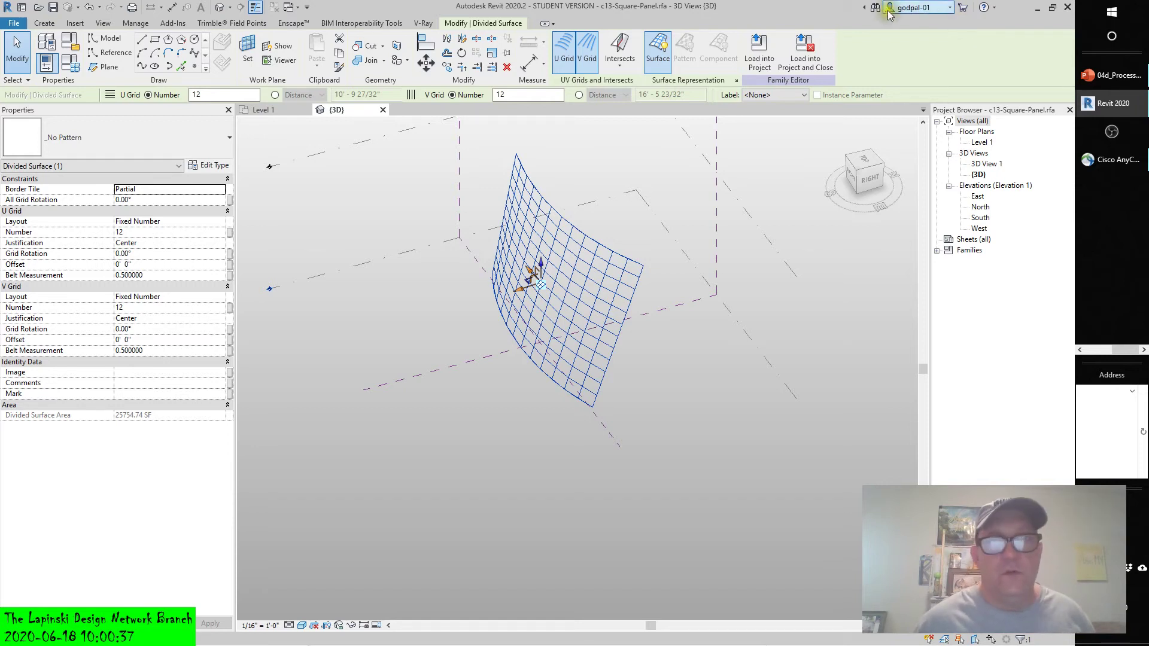
# Step: Try entering 12 for the U and V grid numbers, then reselect the divided surface
pyautogui.doubleClick(199, 95)
pyautogui.write('12')
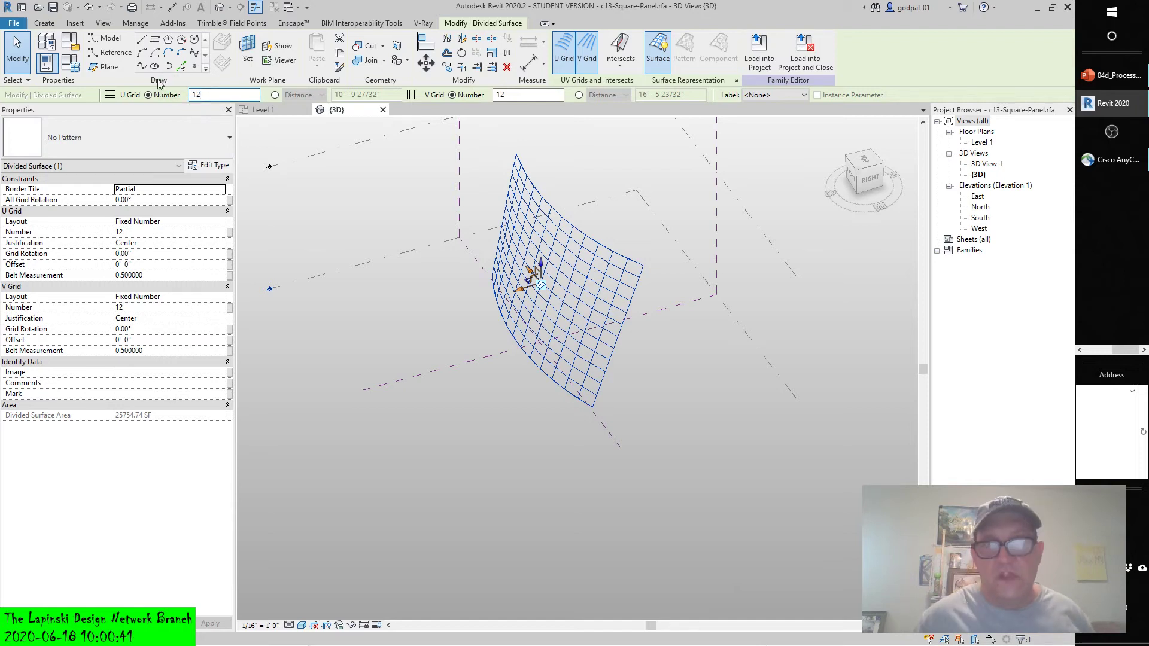
pyautogui.doubleClick(538, 96)
pyautogui.write('12')
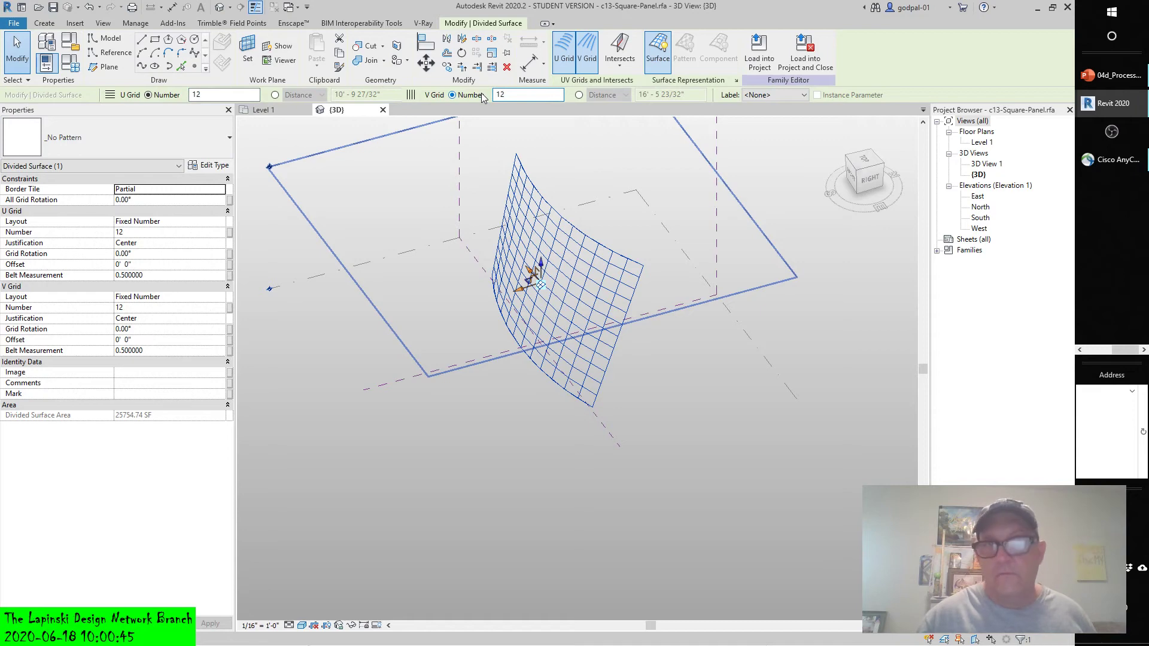
pyautogui.click(492, 493)
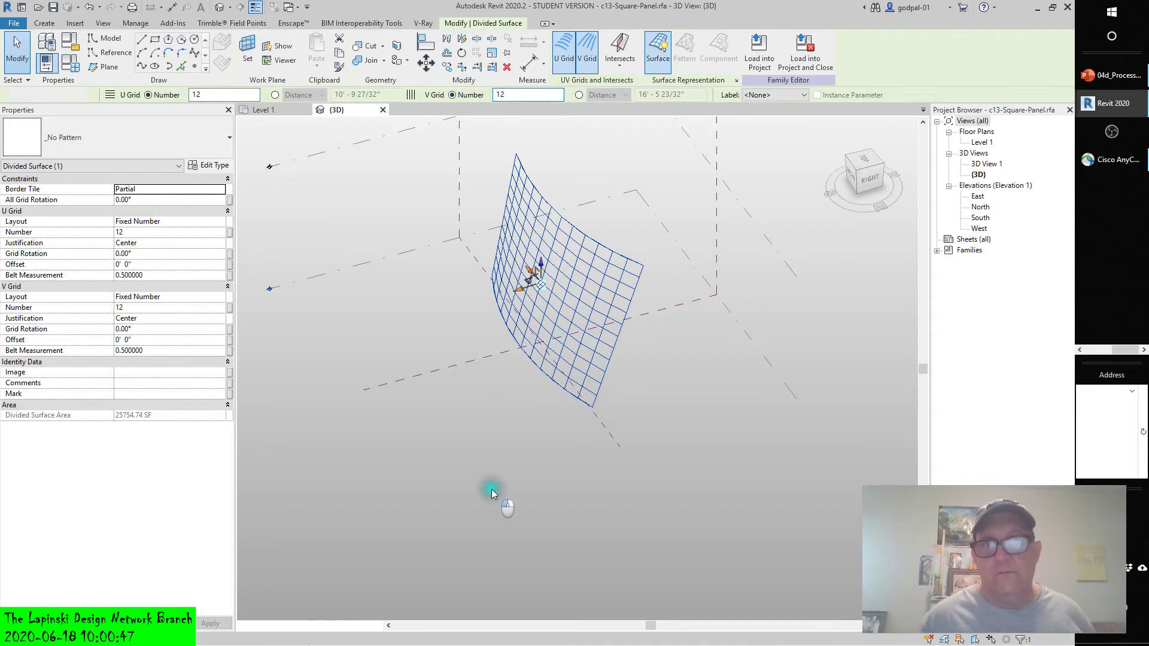
pyautogui.click(526, 274)
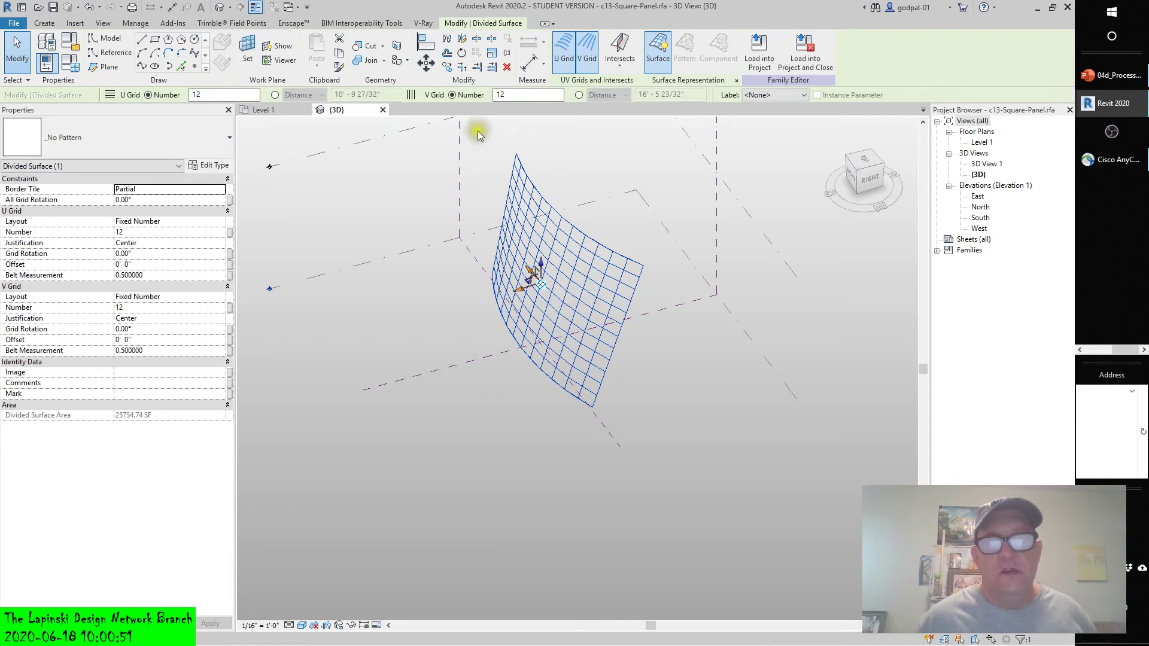
pyautogui.click(505, 94)
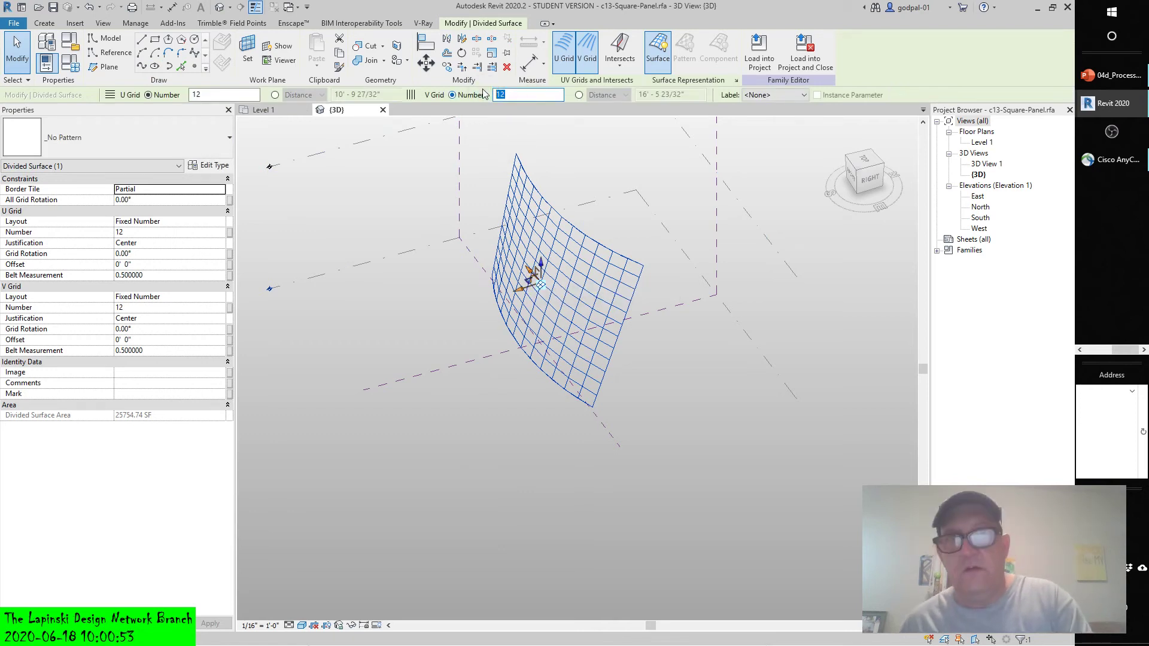
pyautogui.write('12')
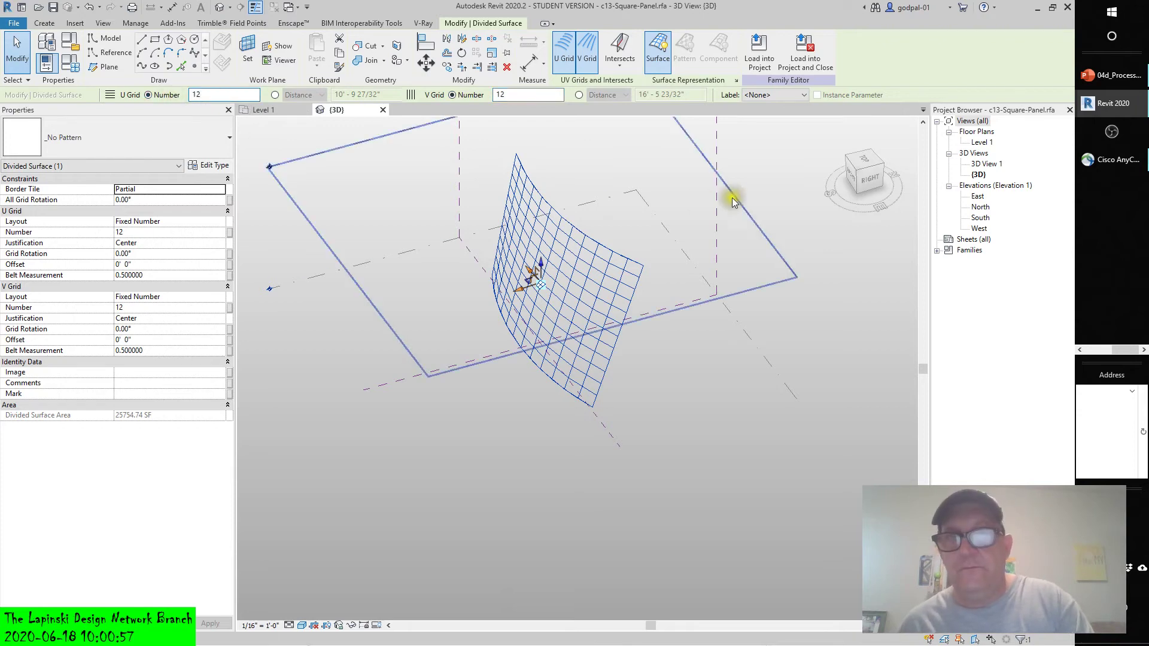
pyautogui.click(169, 374)
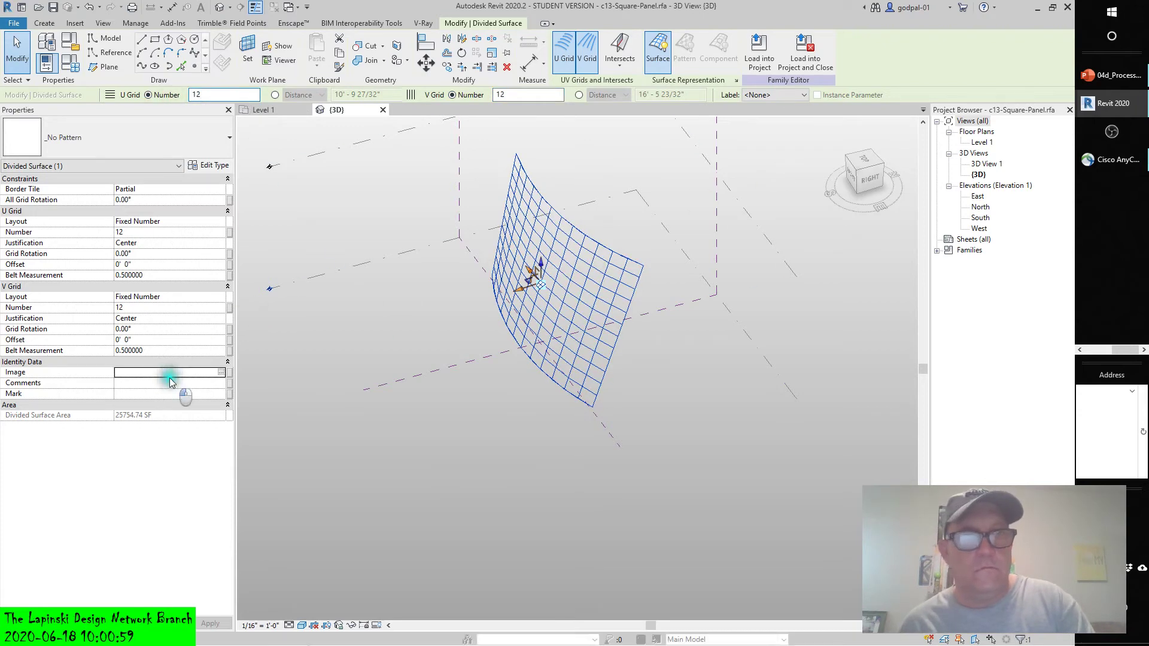
pyautogui.click(146, 309)
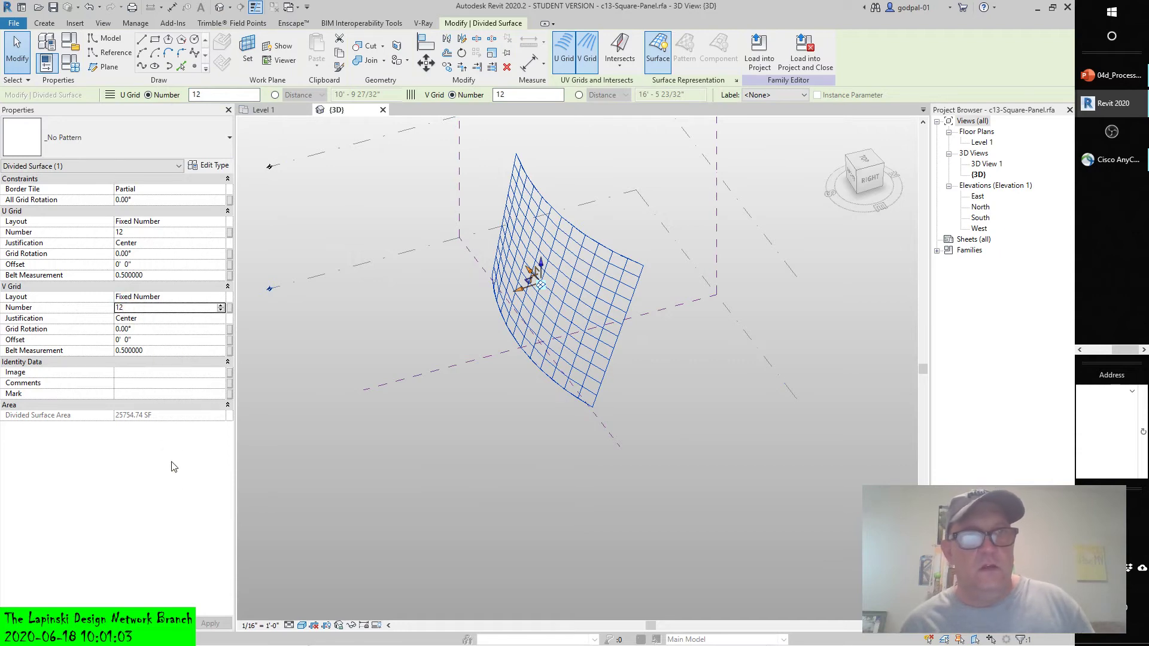
pyautogui.click(519, 438)
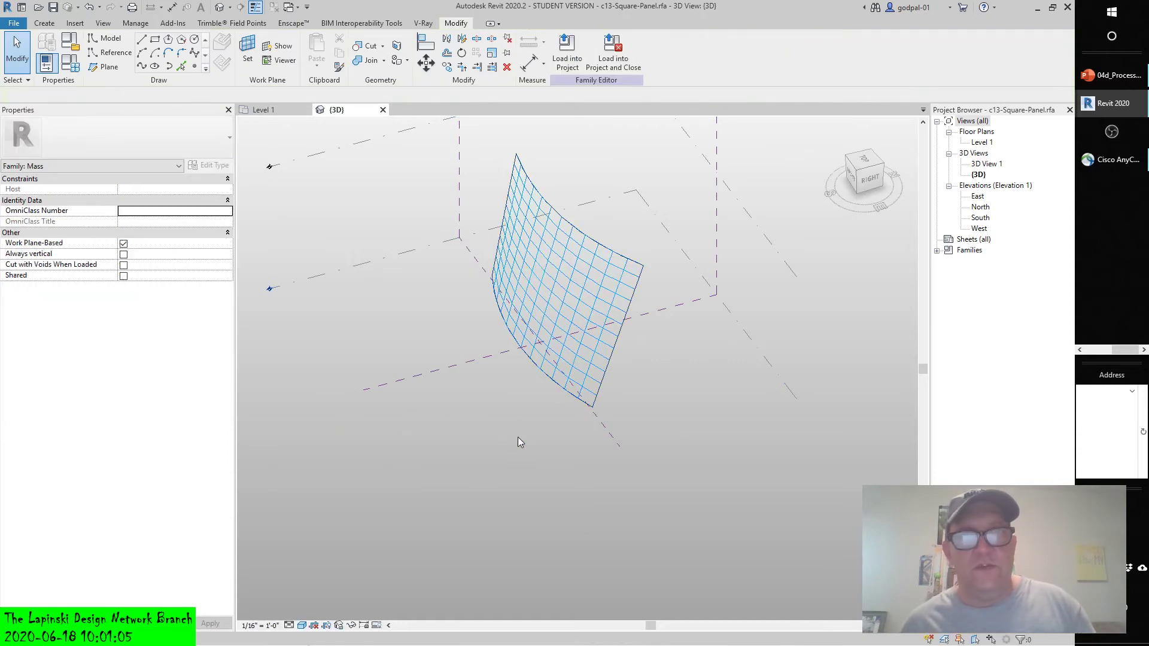
pyautogui.click(565, 238)
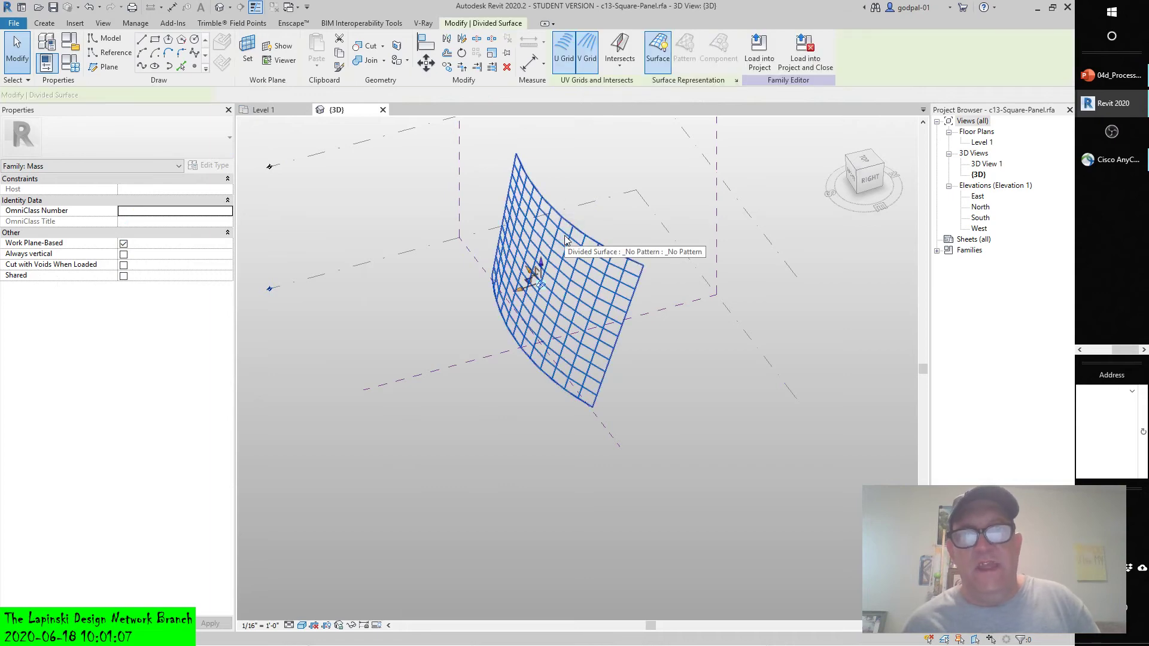
# Step: Set U Grid Number and V Grid Number to 10 and apply
pyautogui.click(123, 232)
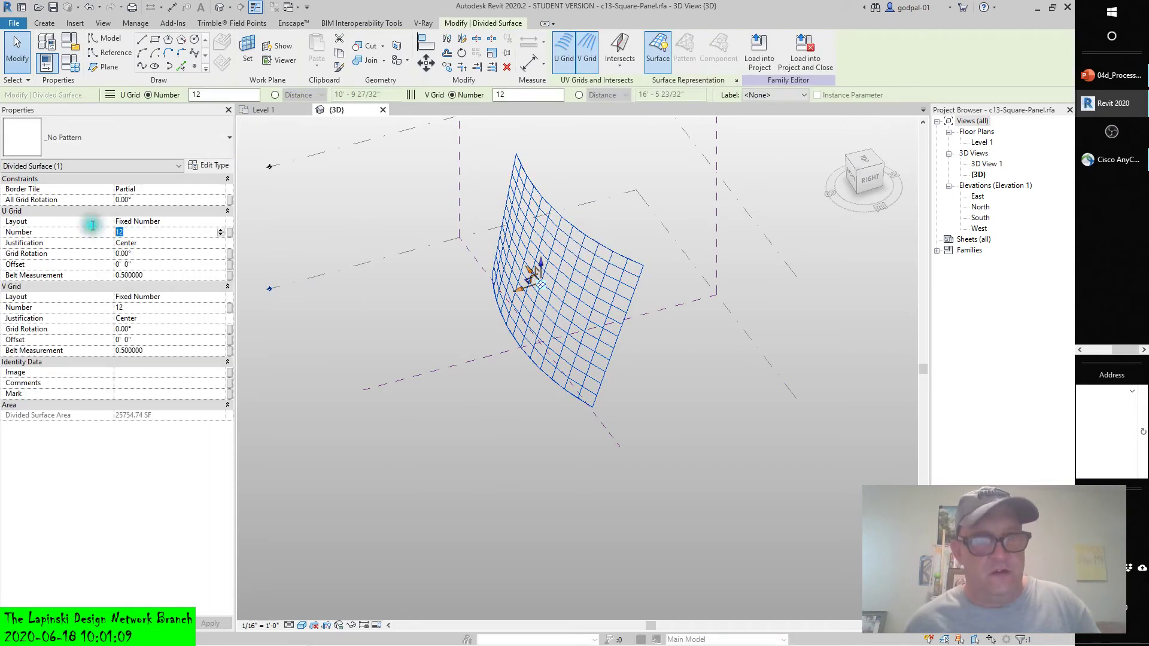
pyautogui.write('10')
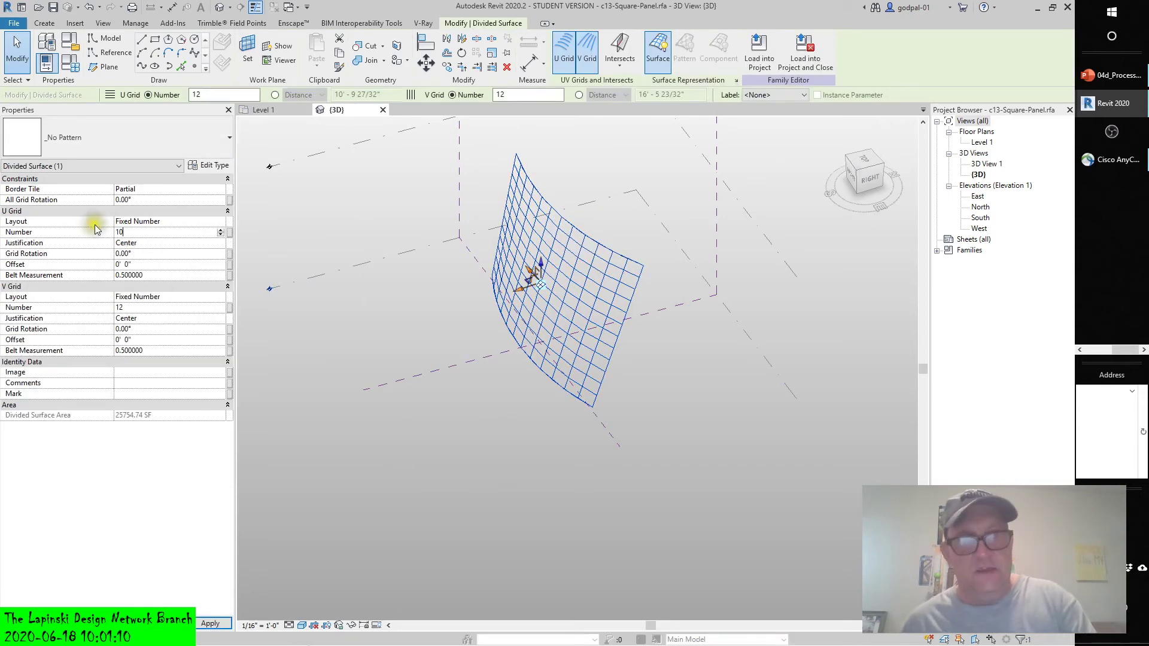
pyautogui.click(126, 308)
pyautogui.write('10')
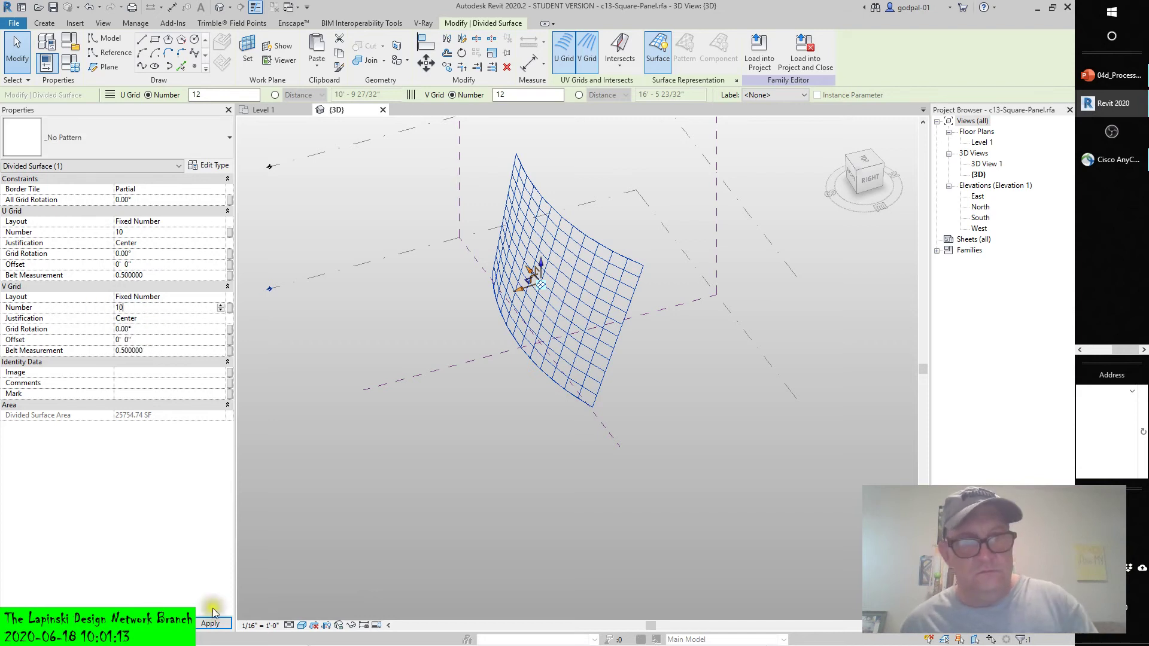
pyautogui.click(210, 621)
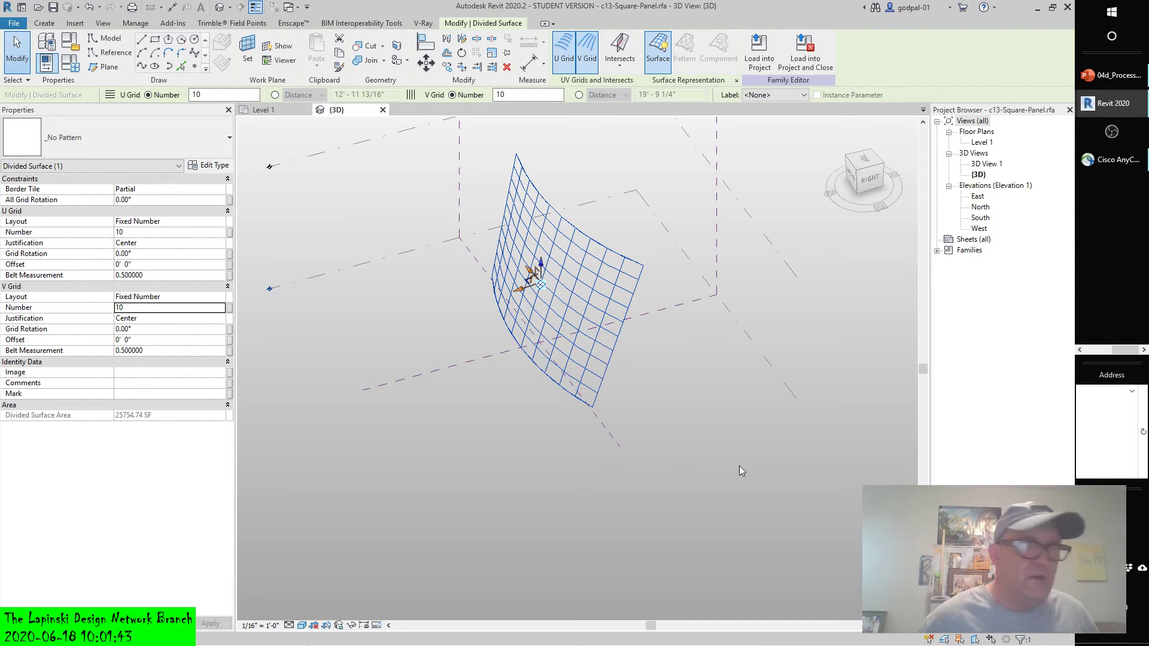
# Step: Show the Configure UV Grid Layout controls on the divided surface while zoomed in
pyautogui.scroll(1, 572, 283)
pyautogui.scroll(5, 572, 283)
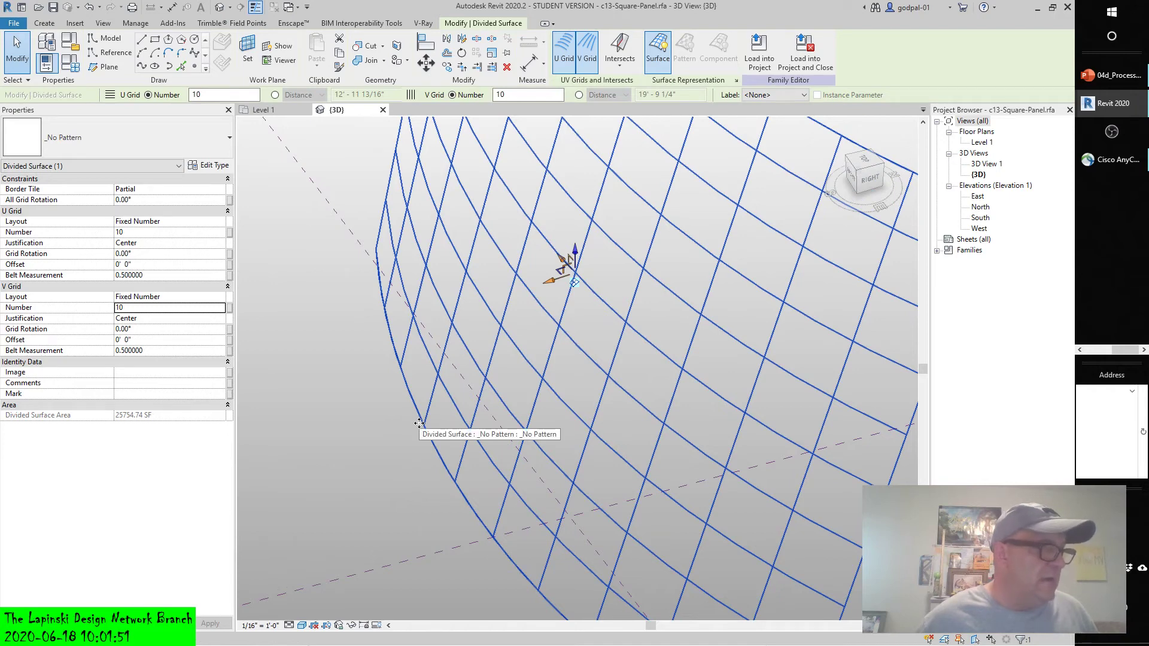
pyautogui.click(575, 283)
pyautogui.scroll(-3, 469, 385)
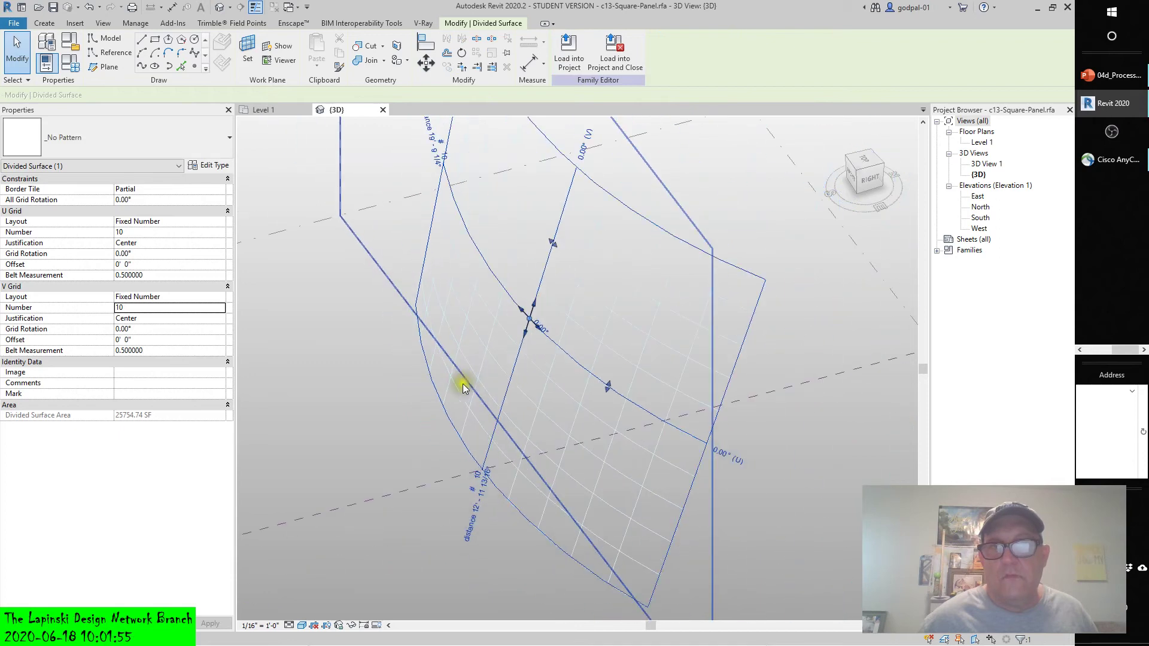
pyautogui.scroll(-2, 413, 446)
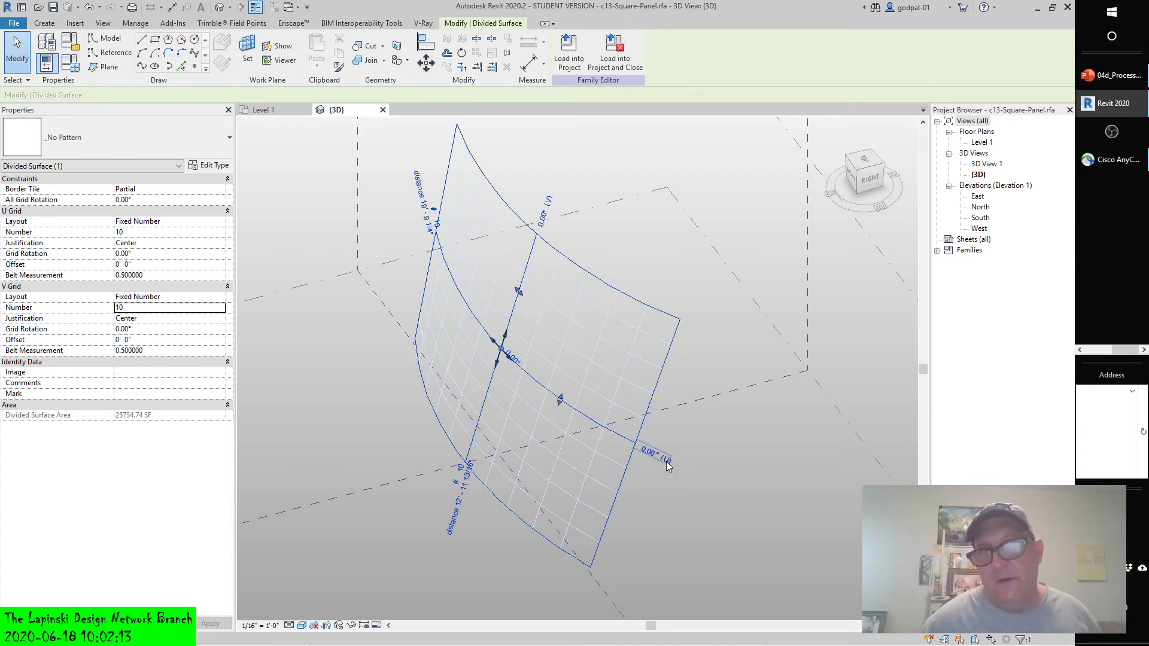
pyautogui.click(641, 452)
pyautogui.click(651, 456)
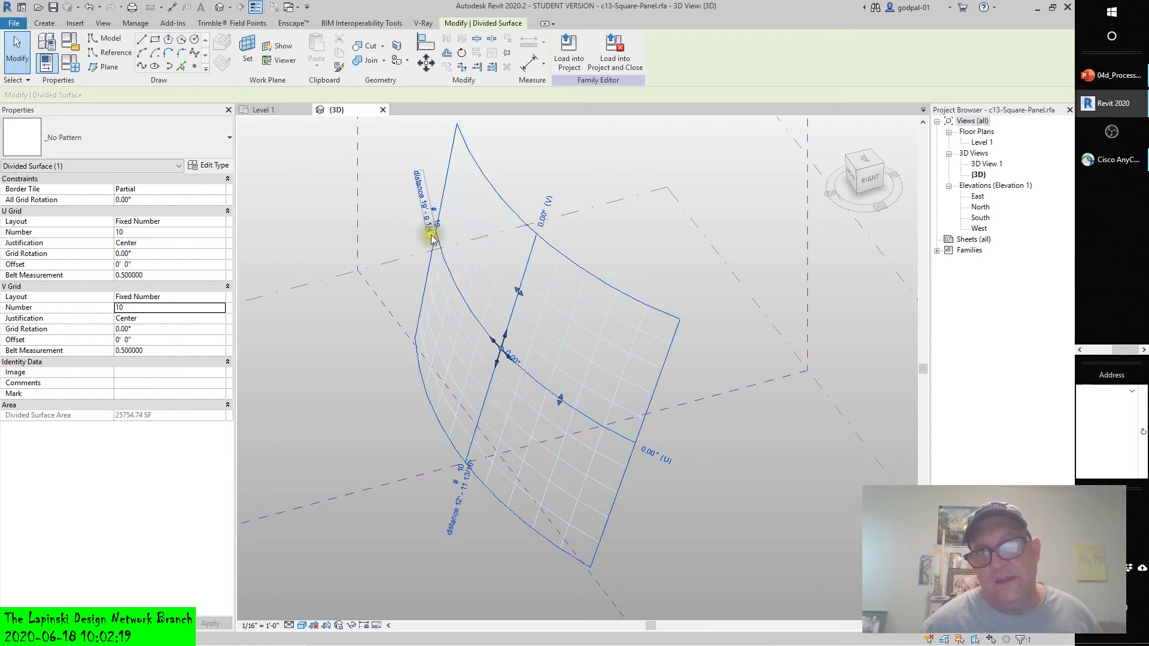
pyautogui.click(435, 216)
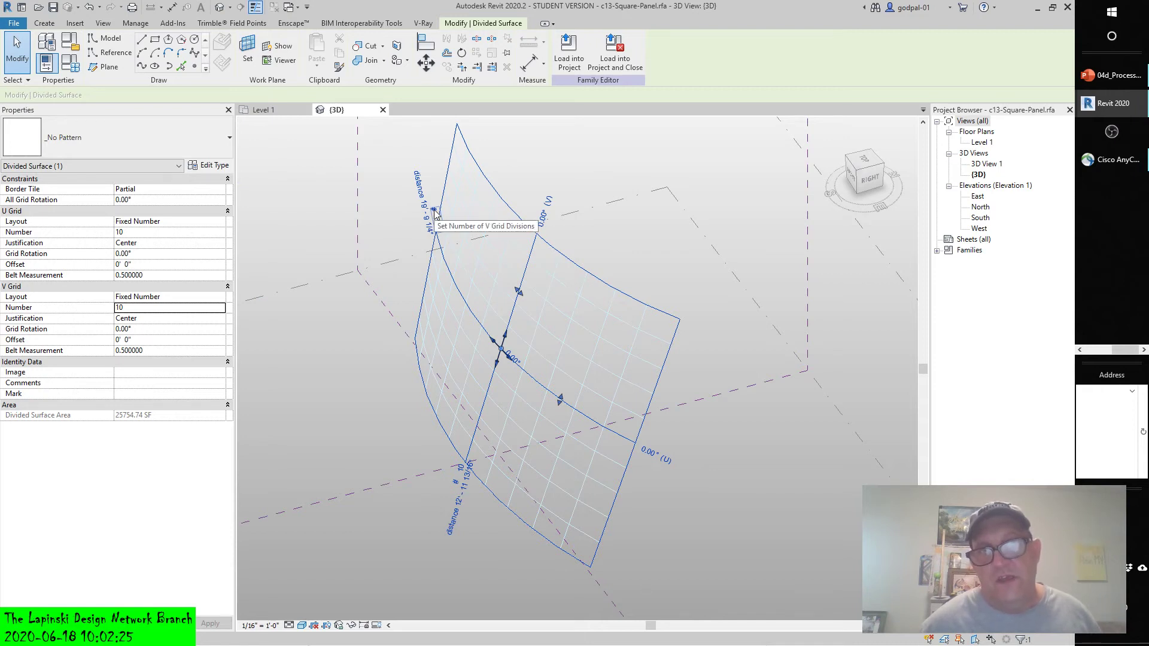
pyautogui.click(435, 211)
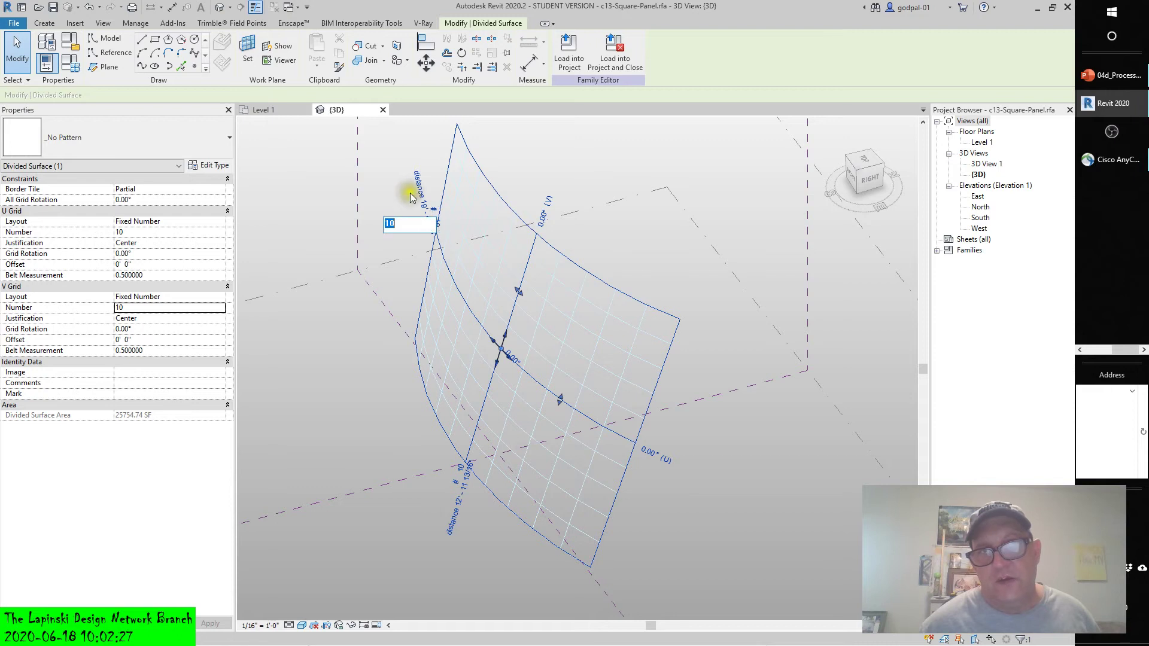
pyautogui.click(420, 198)
pyautogui.press('Escape')
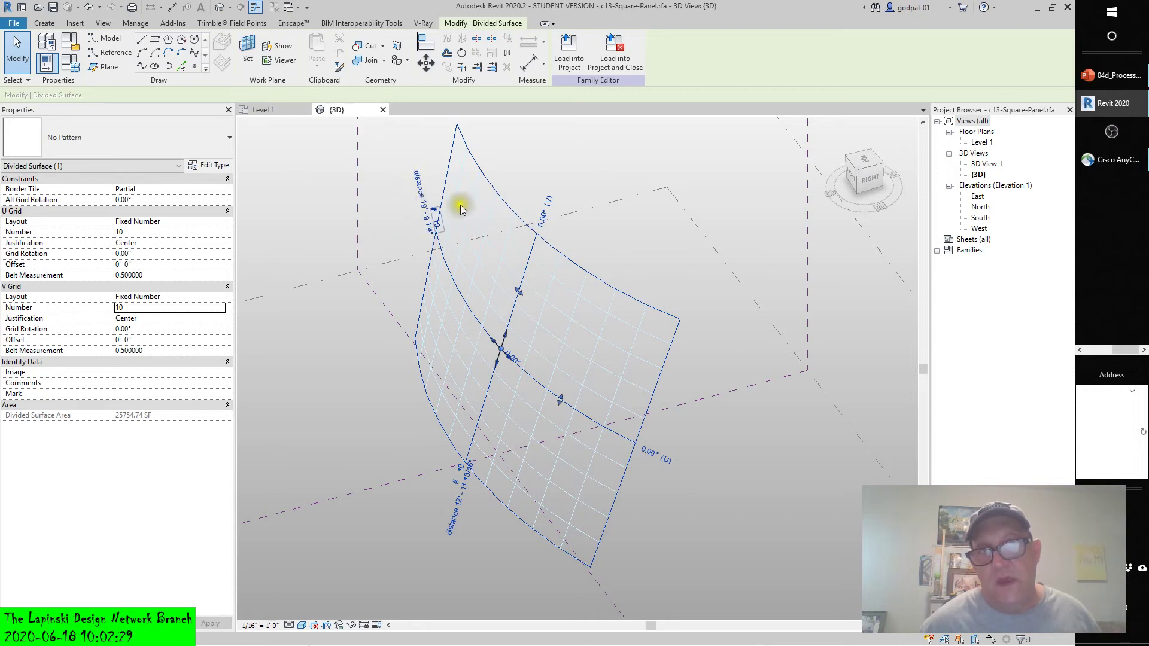
pyautogui.click(545, 221)
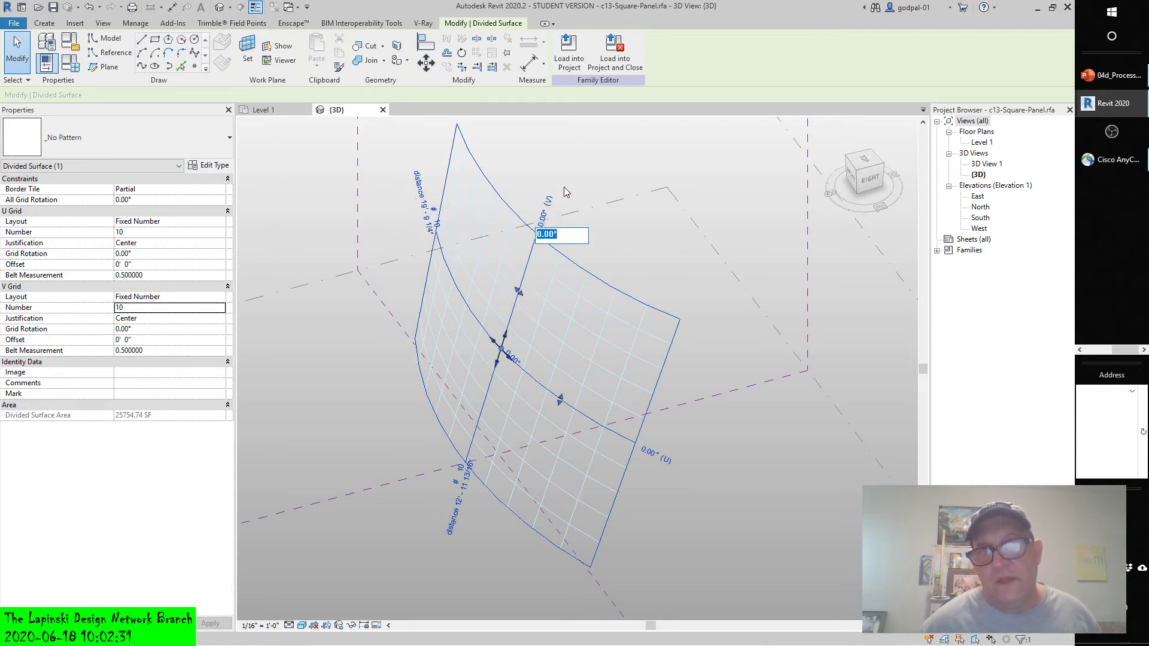
pyautogui.press('Escape')
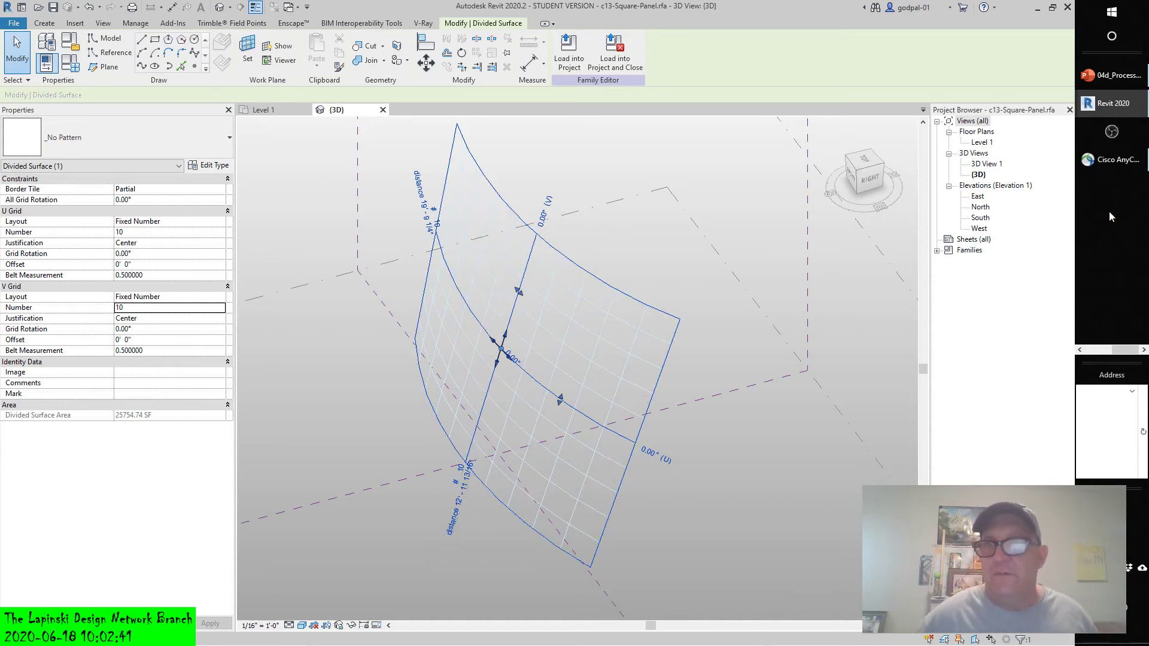
pyautogui.click(1098, 351)
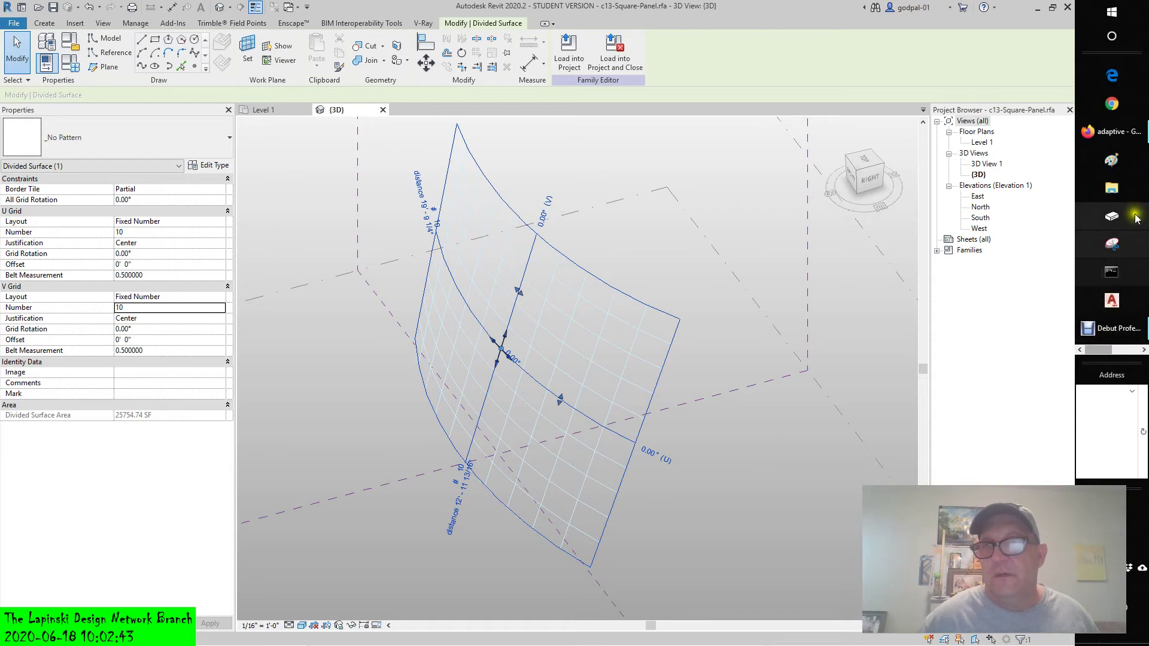
# Step: Search Google in Firefox for 'UVW Coordinate system' and show all web results
pyautogui.click(1111, 131)
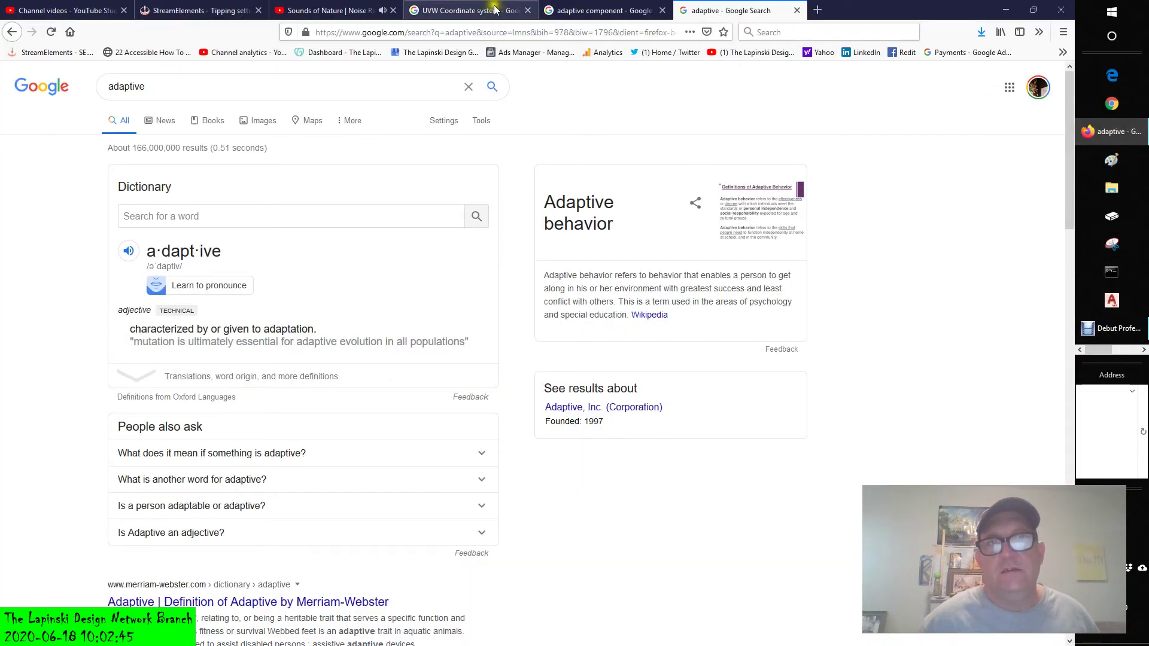
pyautogui.click(469, 10)
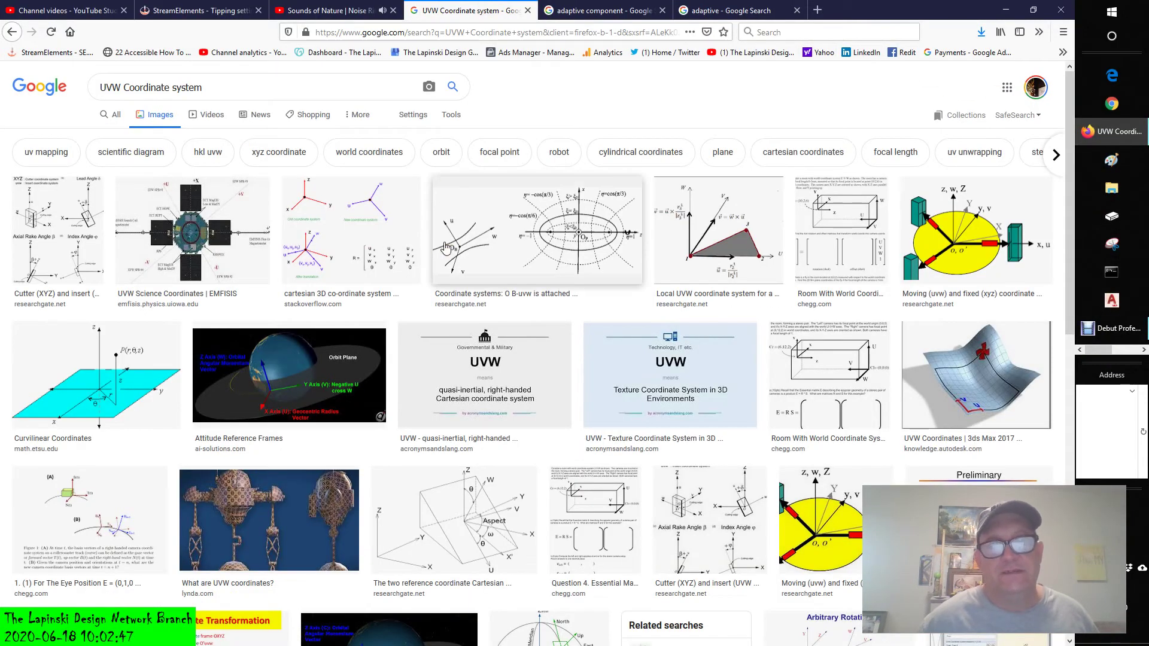
pyautogui.click(113, 115)
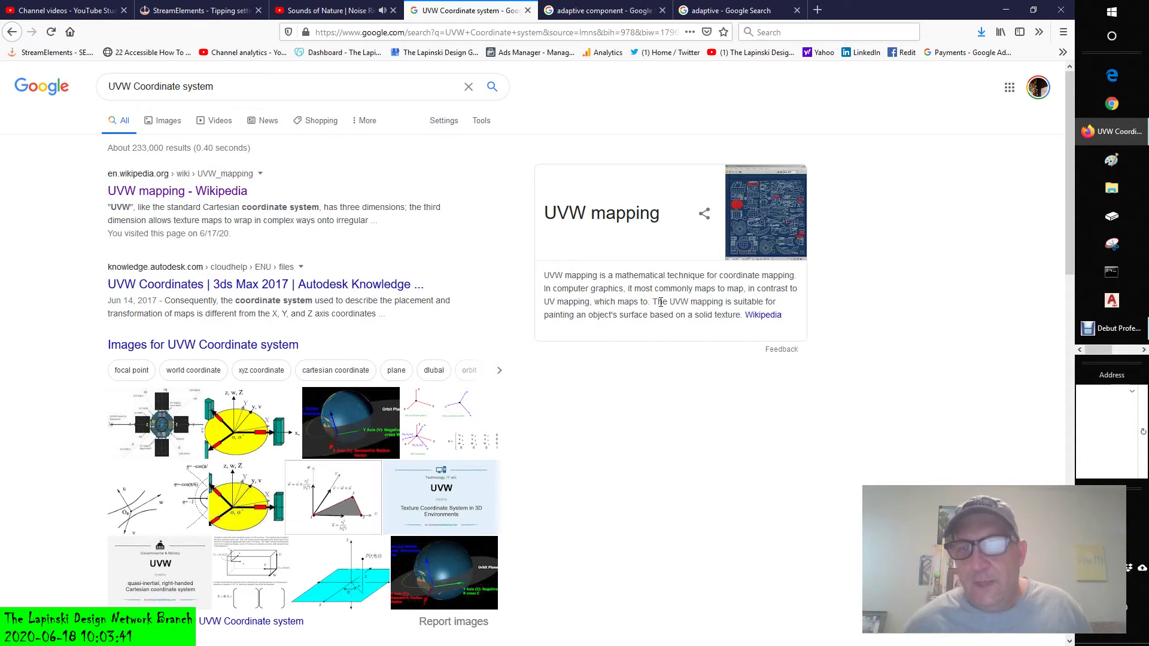
# Step: Open the 'UVW Coordinates | 3ds Max 2017' Autodesk article and read through it
pyautogui.click(765, 315)
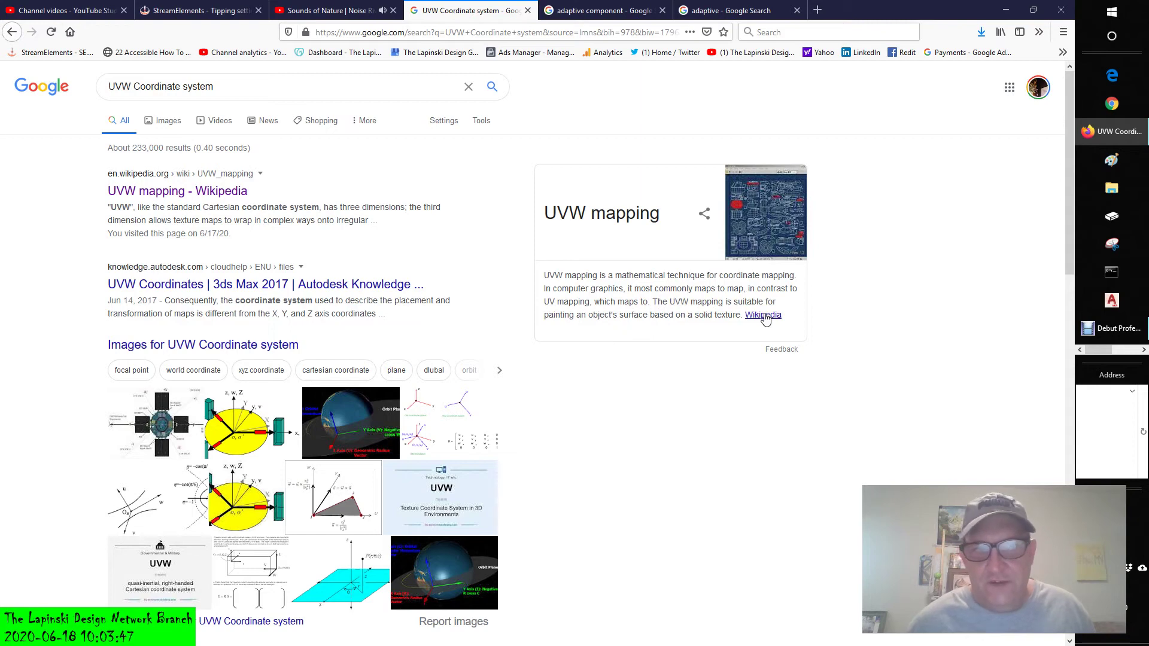
pyautogui.click(382, 288)
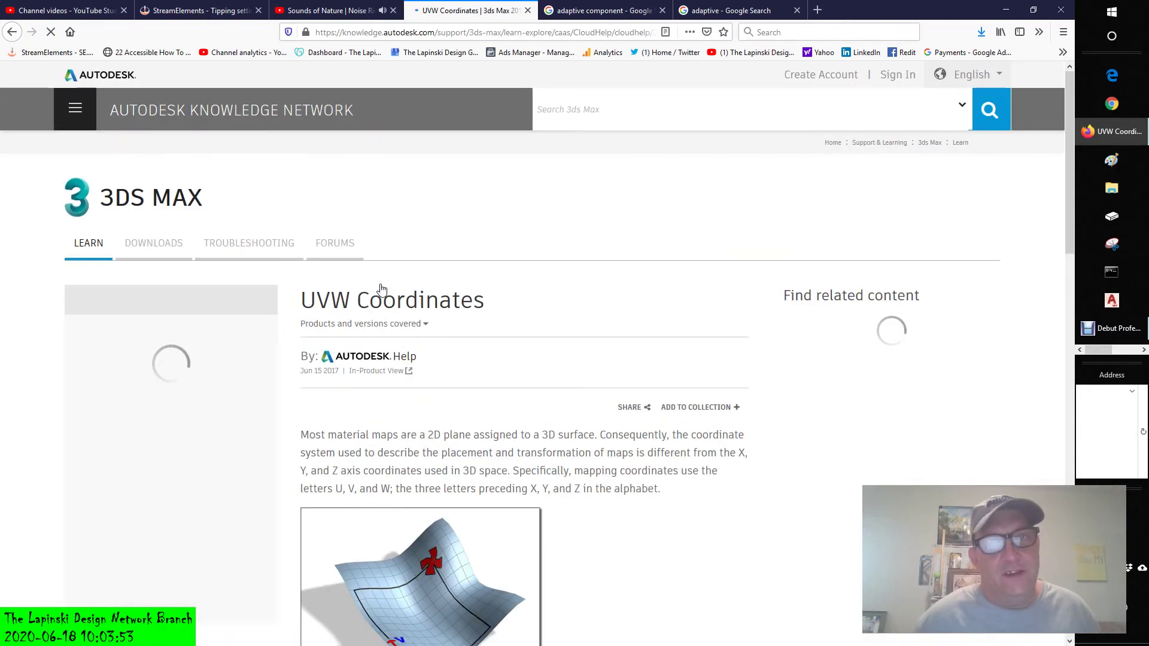
pyautogui.scroll(-4, 420, 406)
pyautogui.scroll(-6, 640, 412)
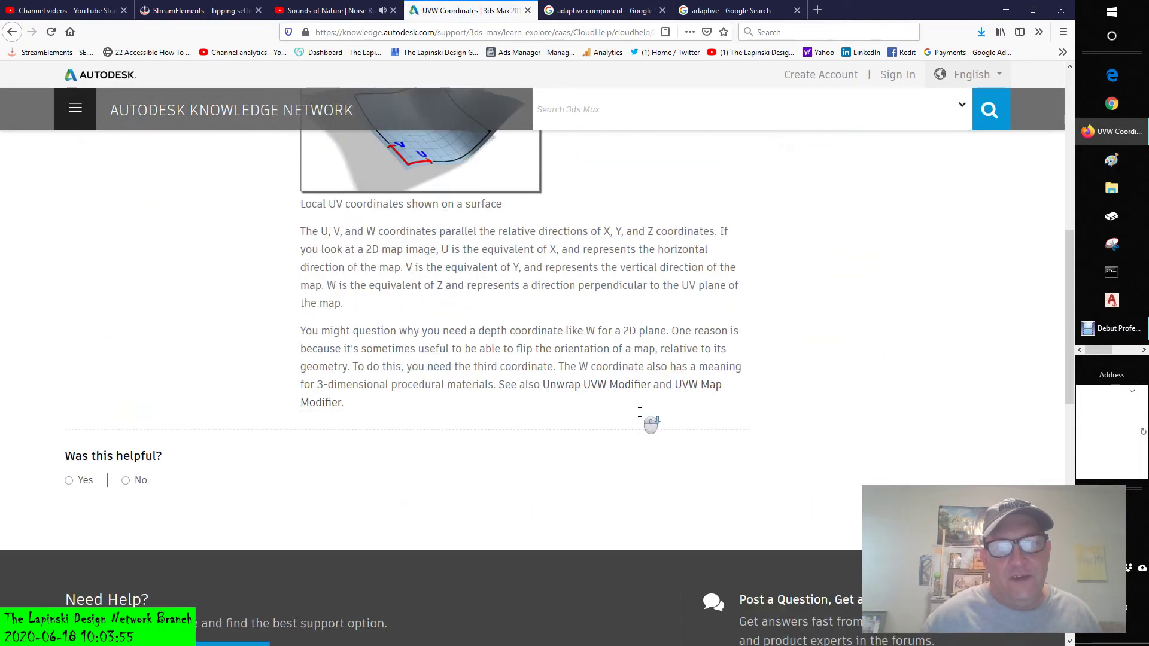
pyautogui.scroll(6, 640, 412)
pyautogui.scroll(1, 640, 412)
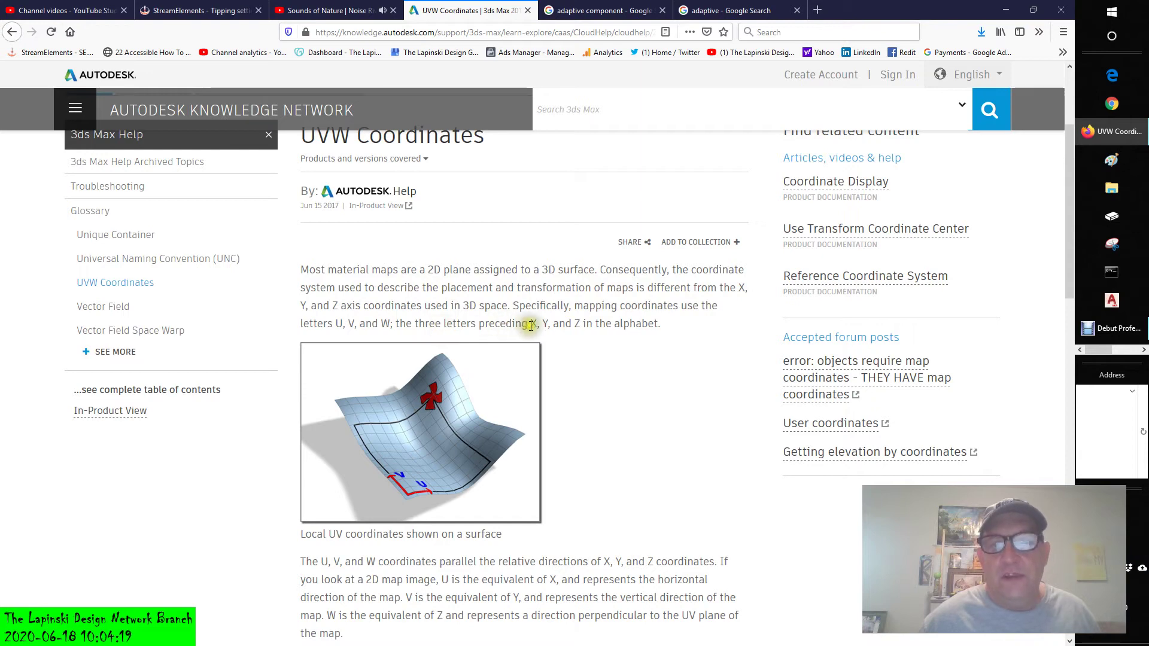
pyautogui.scroll(-3, 631, 380)
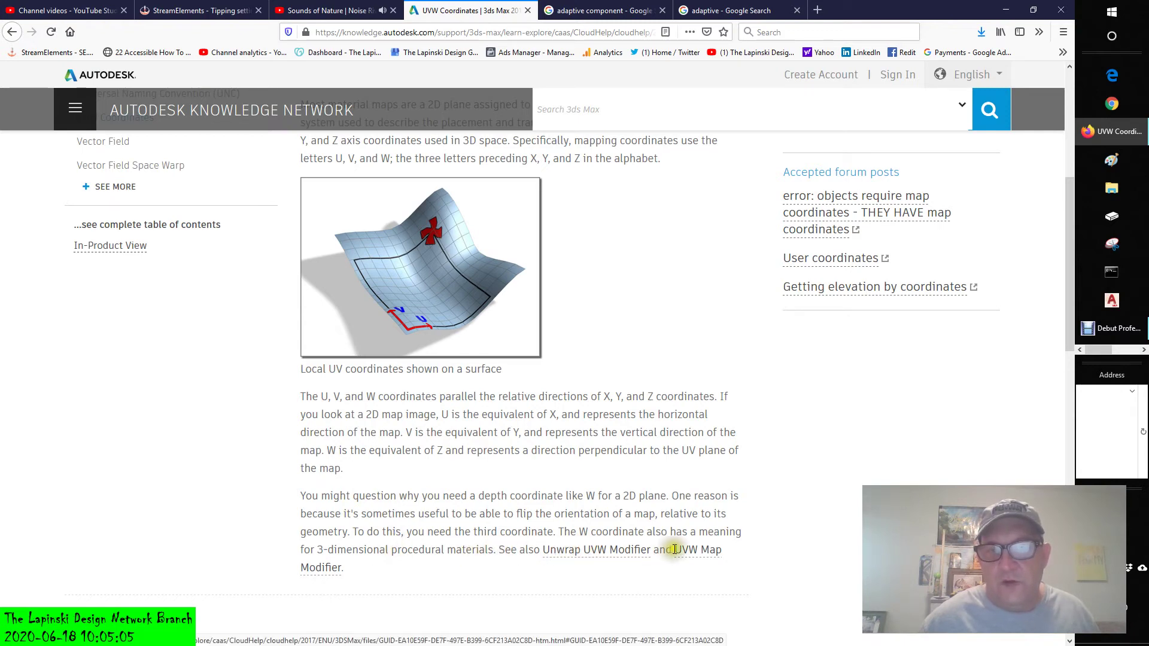
# Step: Switch to image results and preview the Attitude Reference Frames and two-reference-systems diagrams
pyautogui.click(21, 30)
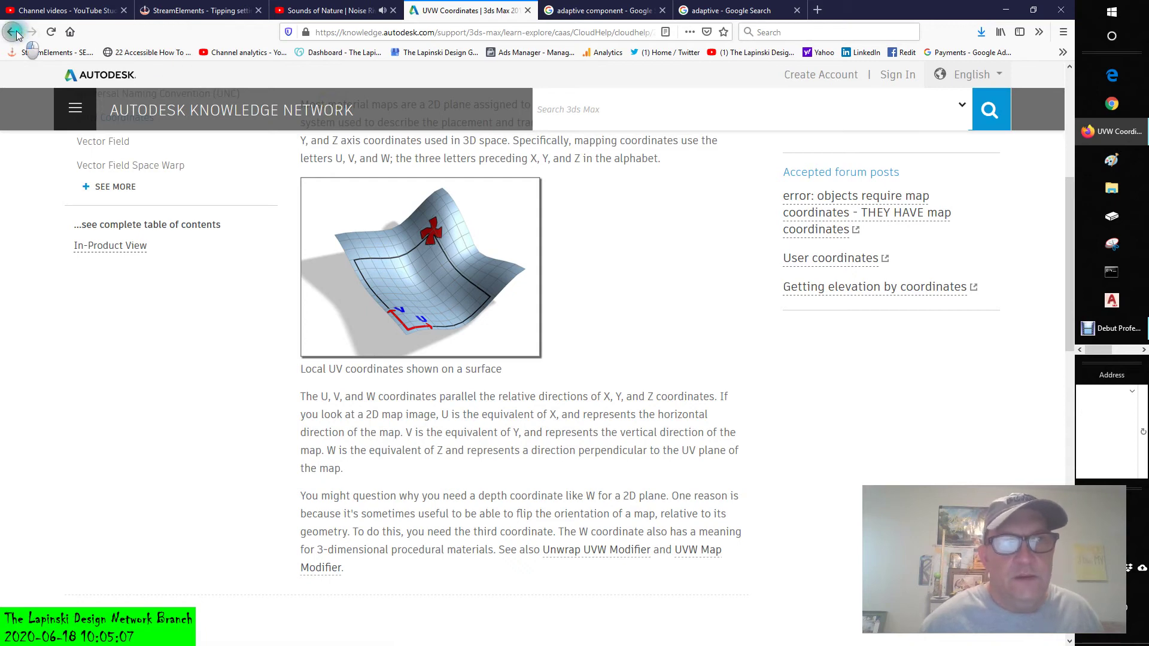
pyautogui.scroll(-2, 277, 293)
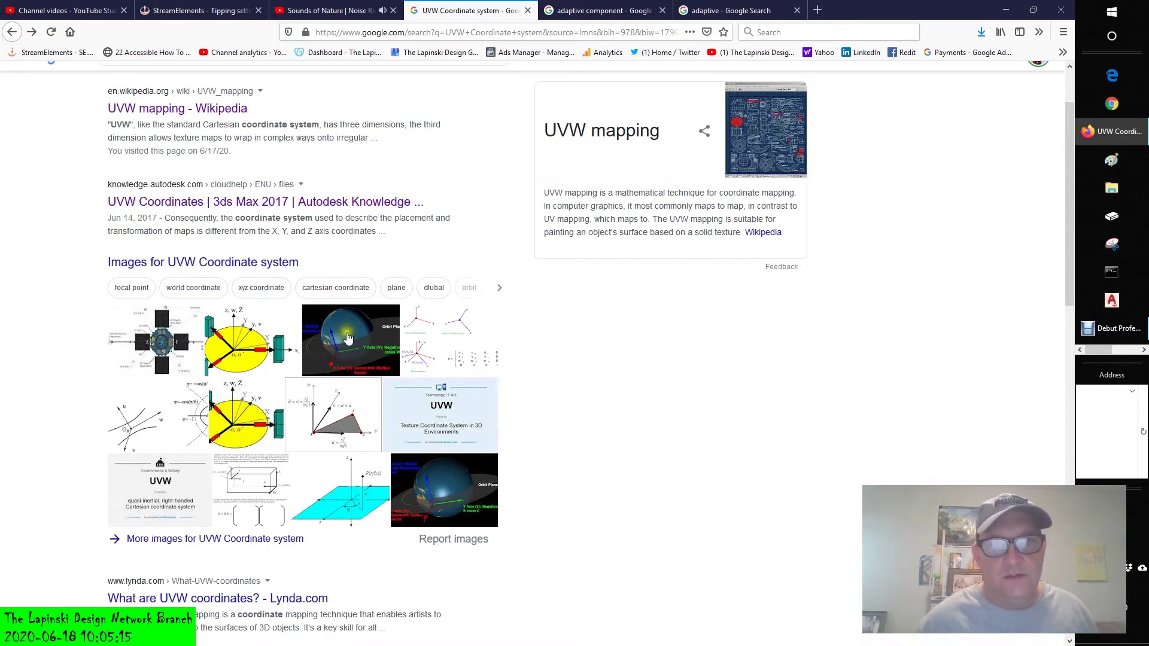
pyautogui.click(159, 338)
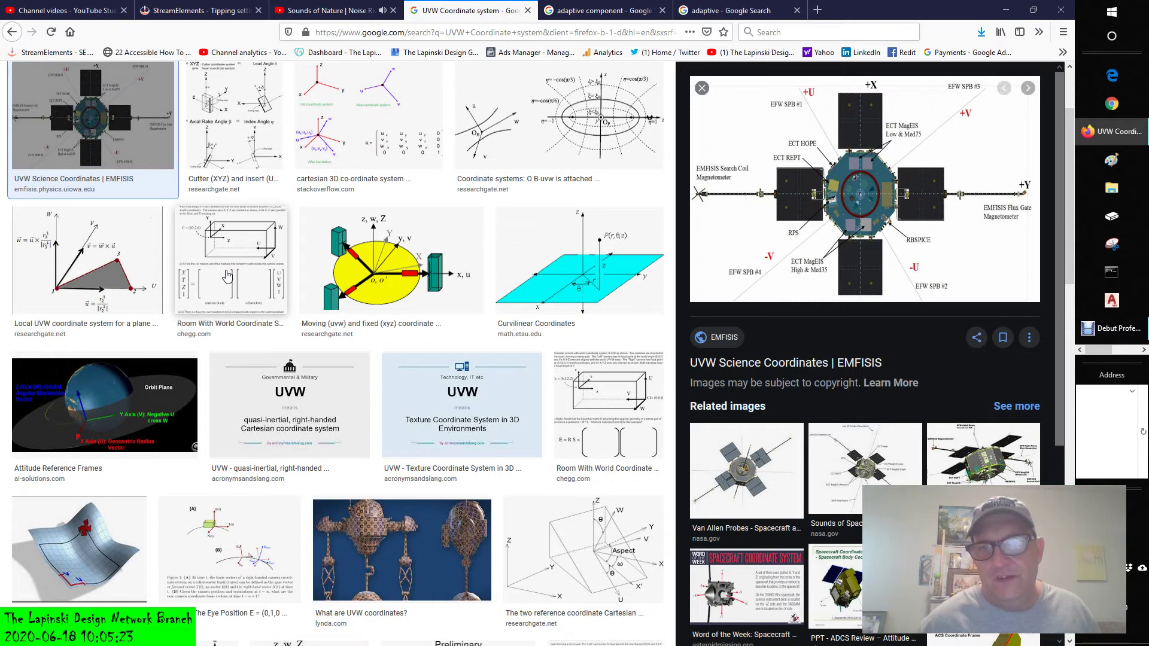
pyautogui.click(144, 392)
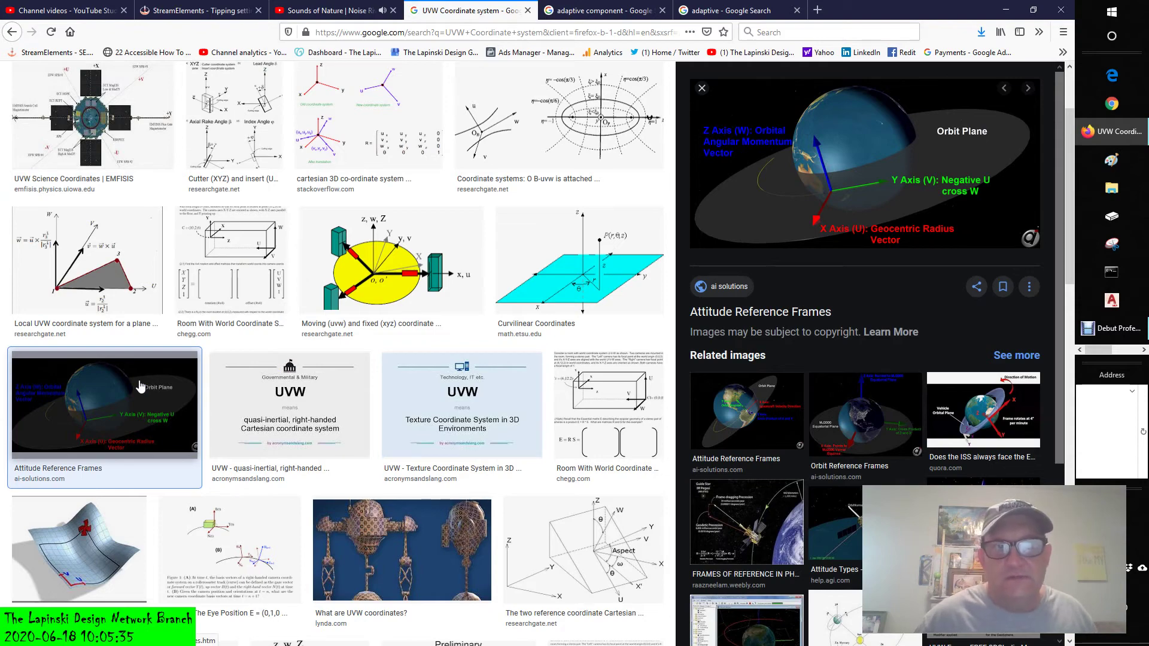
pyautogui.scroll(-4, 141, 387)
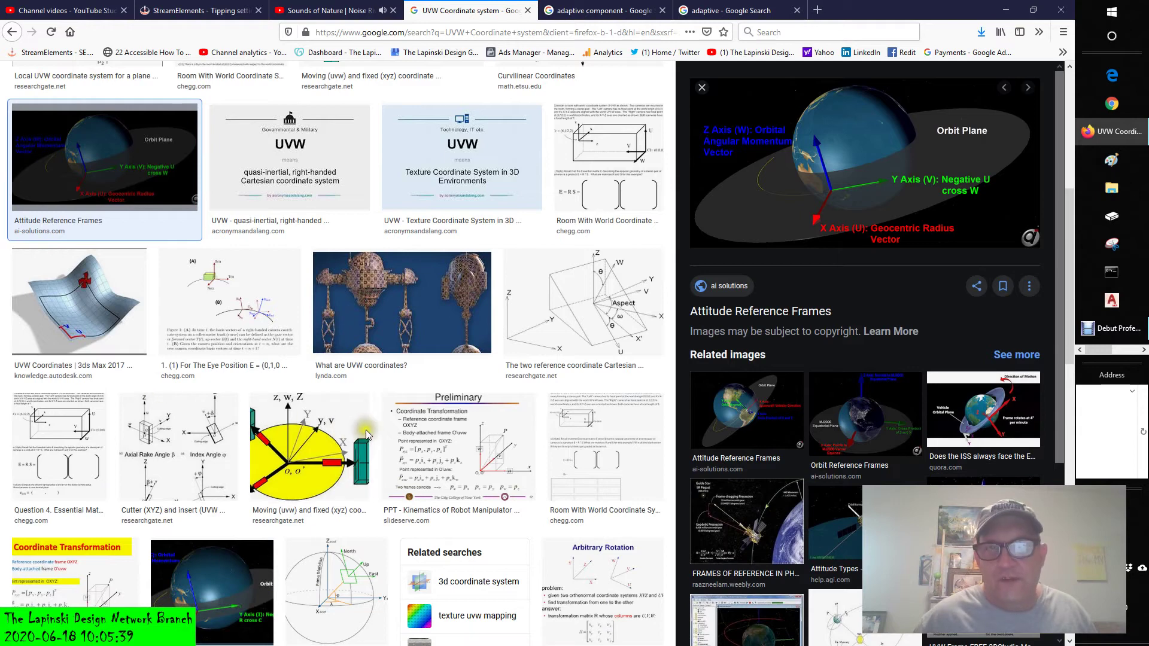
pyautogui.click(586, 303)
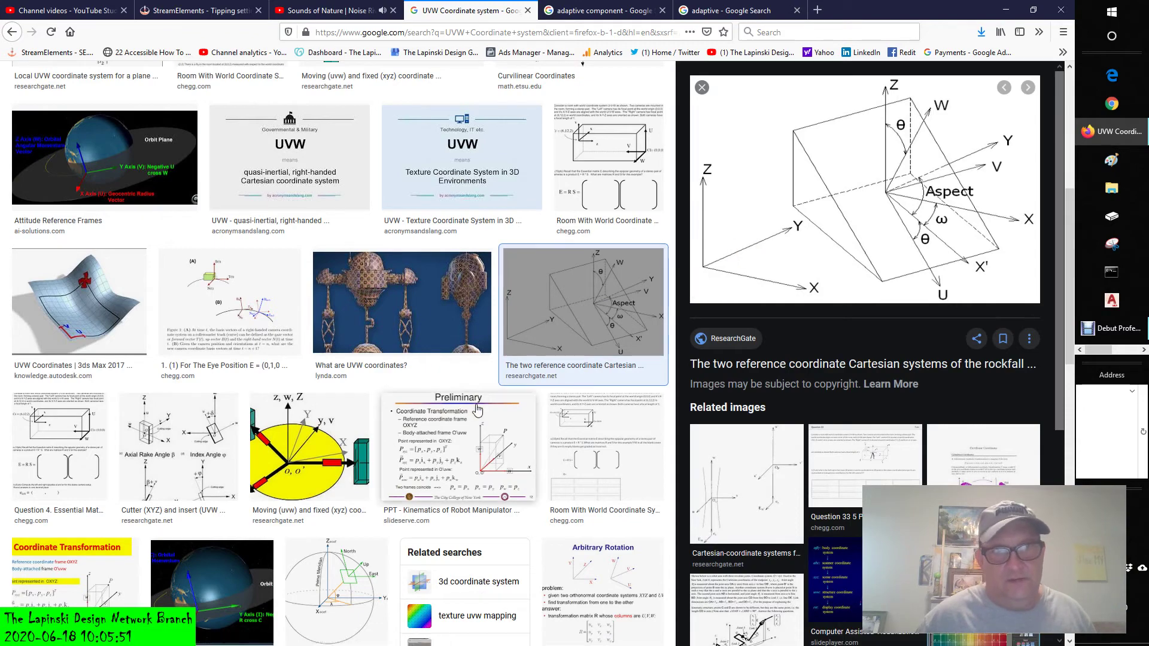
# Step: Glance at the rendernode UVW map modifier tutorial, then close it to return to images
pyautogui.scroll(-15, 477, 408)
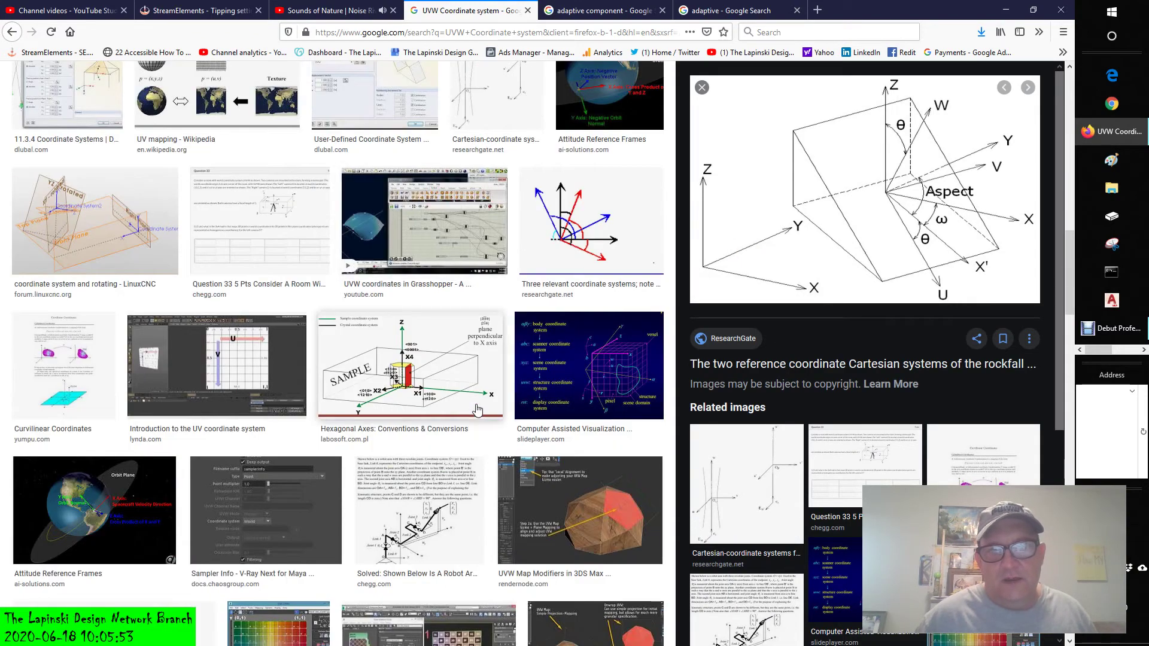
pyautogui.scroll(-3, 477, 409)
pyautogui.click(573, 416)
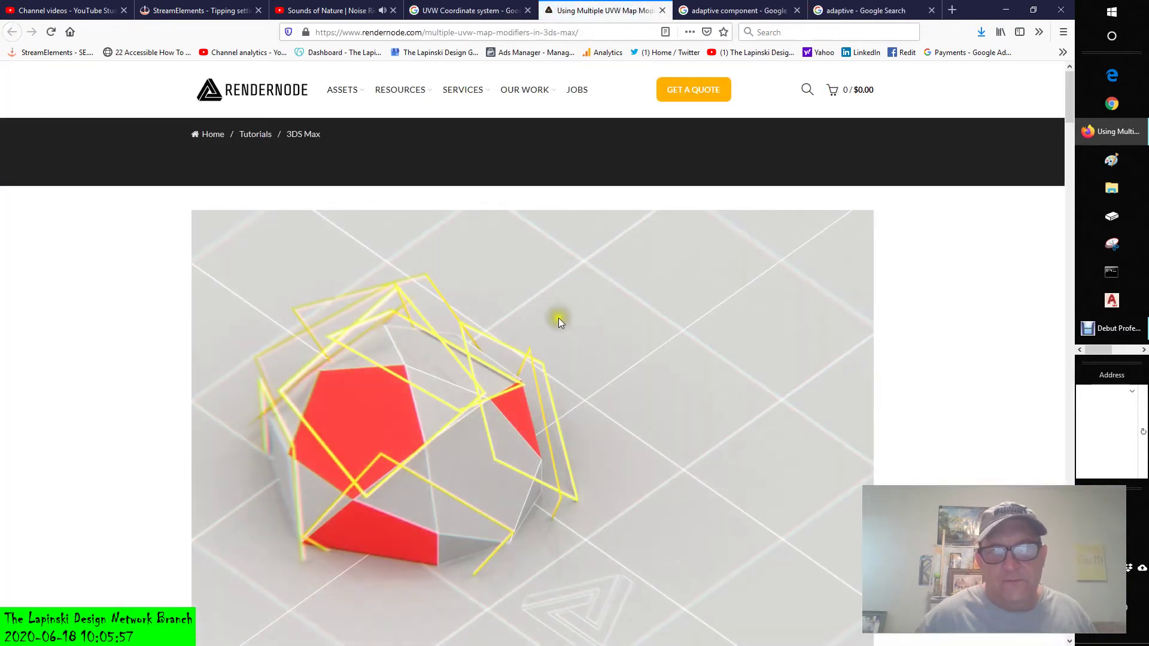
pyautogui.scroll(-6, 530, 412)
pyautogui.scroll(6, 530, 411)
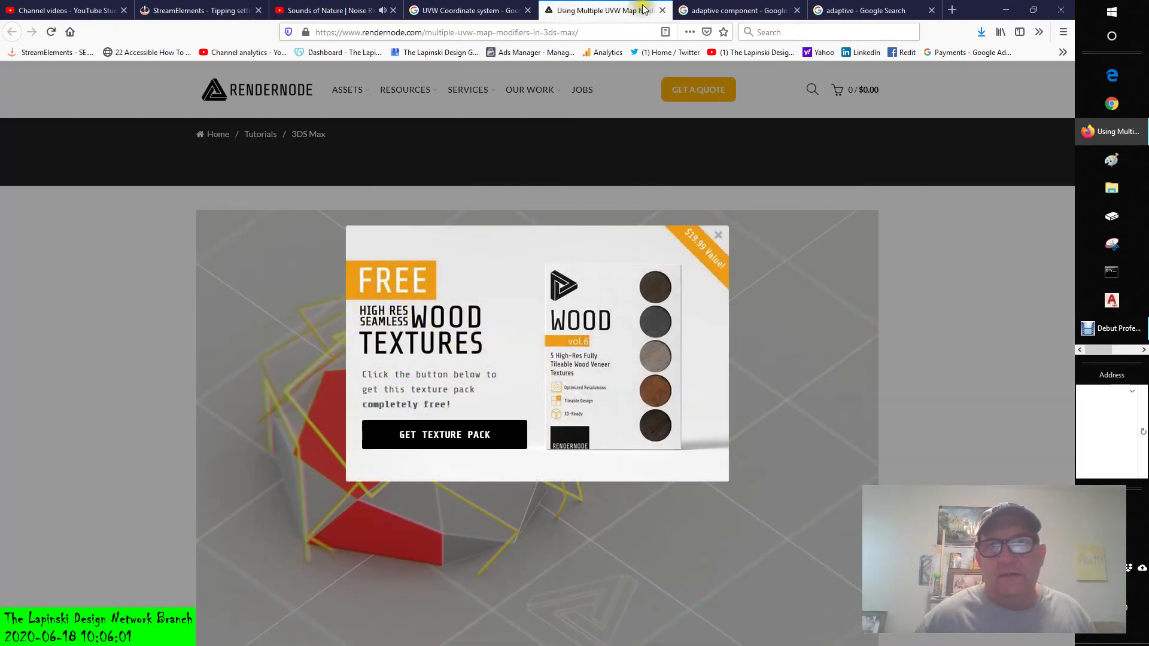
pyautogui.click(662, 10)
# Step: Preview the UV Coordinate Systems grid image, then the 3ds Max Help Reference Coordinate System image
pyautogui.scroll(-2, 544, 356)
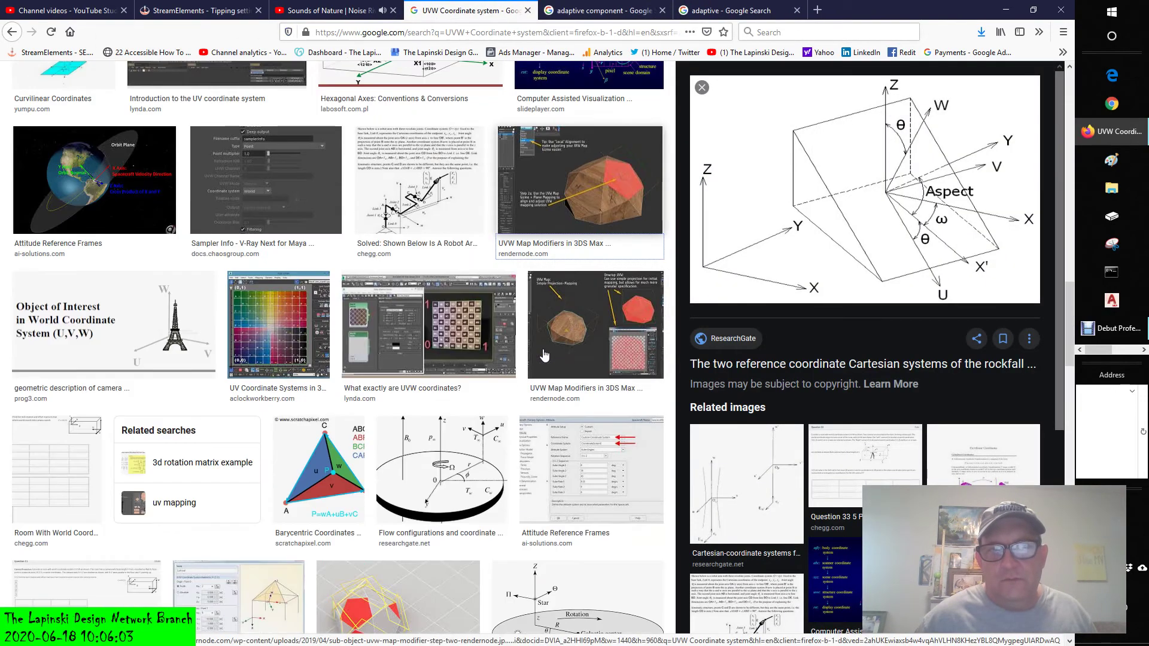
pyautogui.click(249, 329)
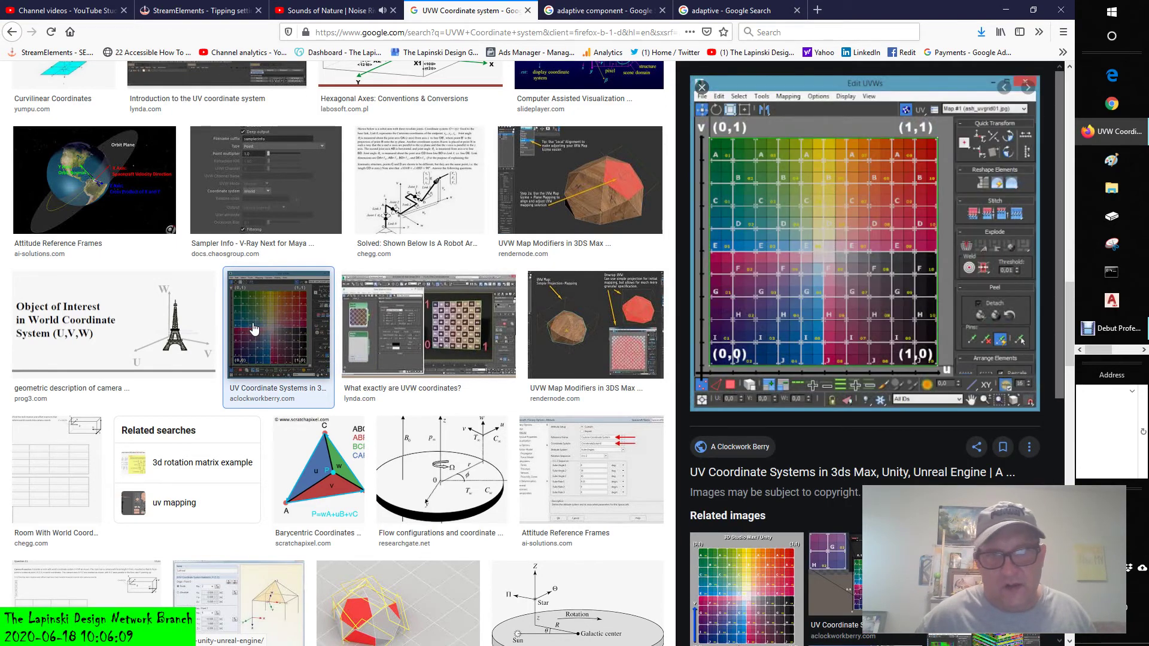
pyautogui.scroll(-5, 249, 329)
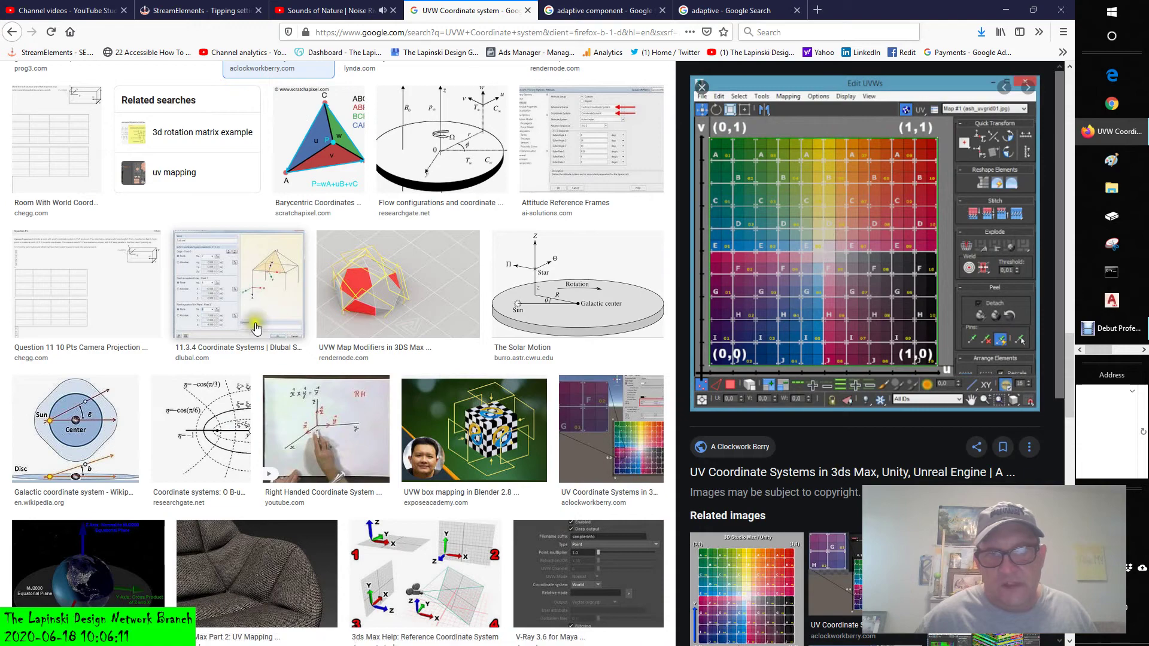
pyautogui.scroll(-1, 323, 340)
pyautogui.scroll(-2, 356, 346)
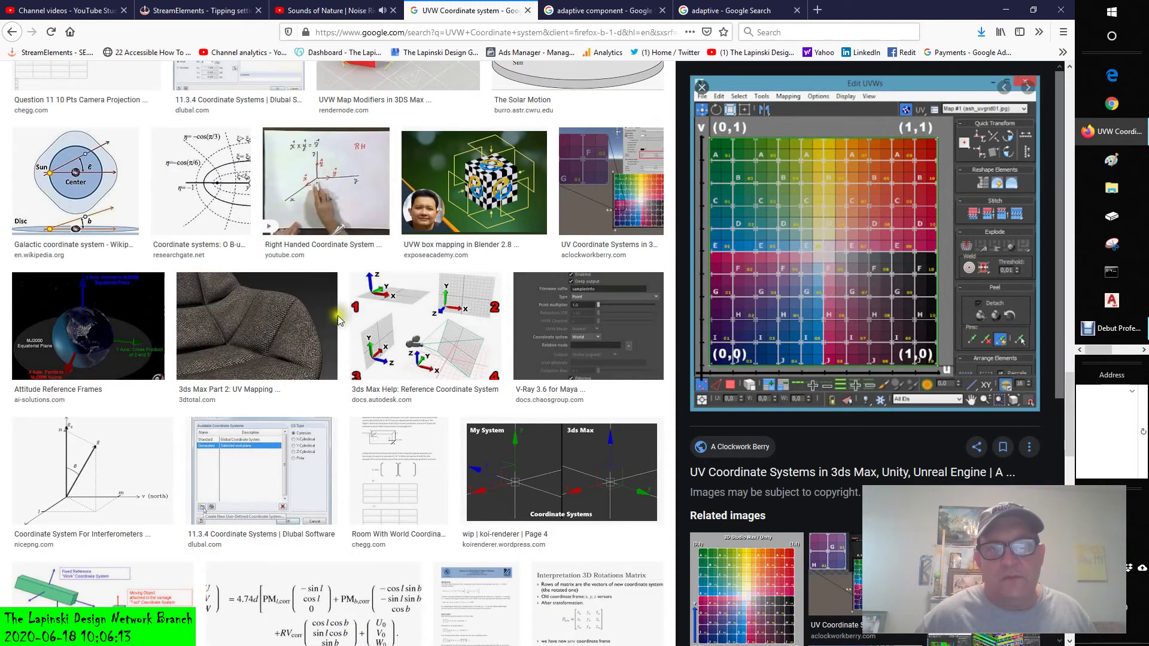
pyautogui.click(456, 351)
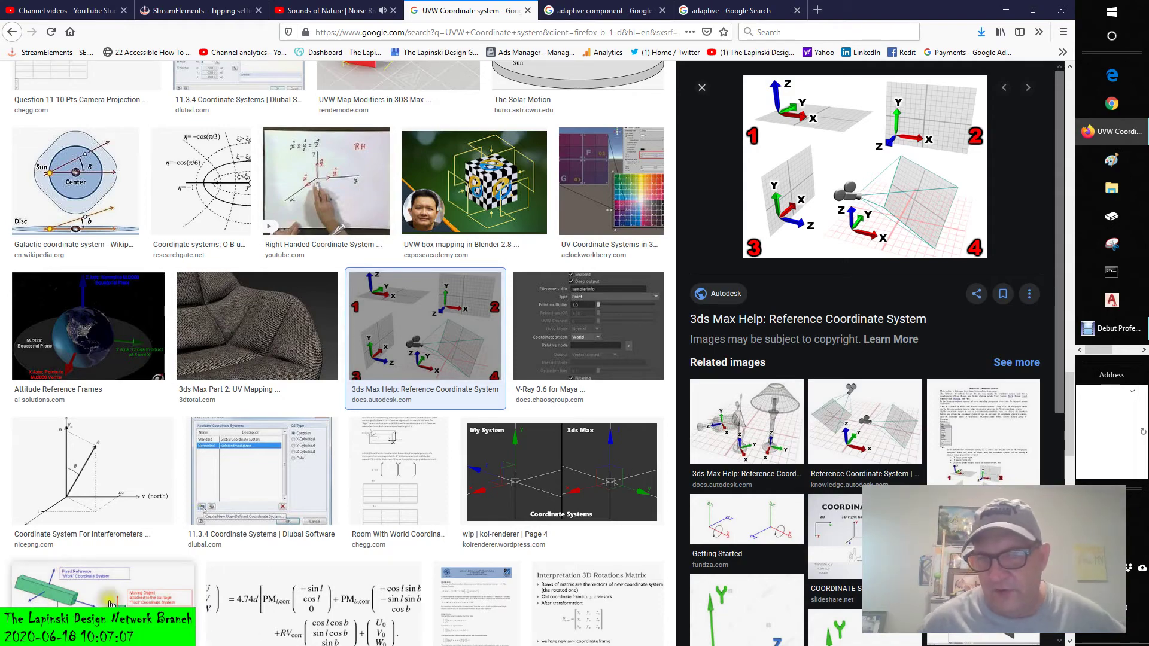
# Step: Scroll further and enlarge the CGTalk morphMap 'automatic unwrap uvw' image
pyautogui.scroll(-6, 271, 573)
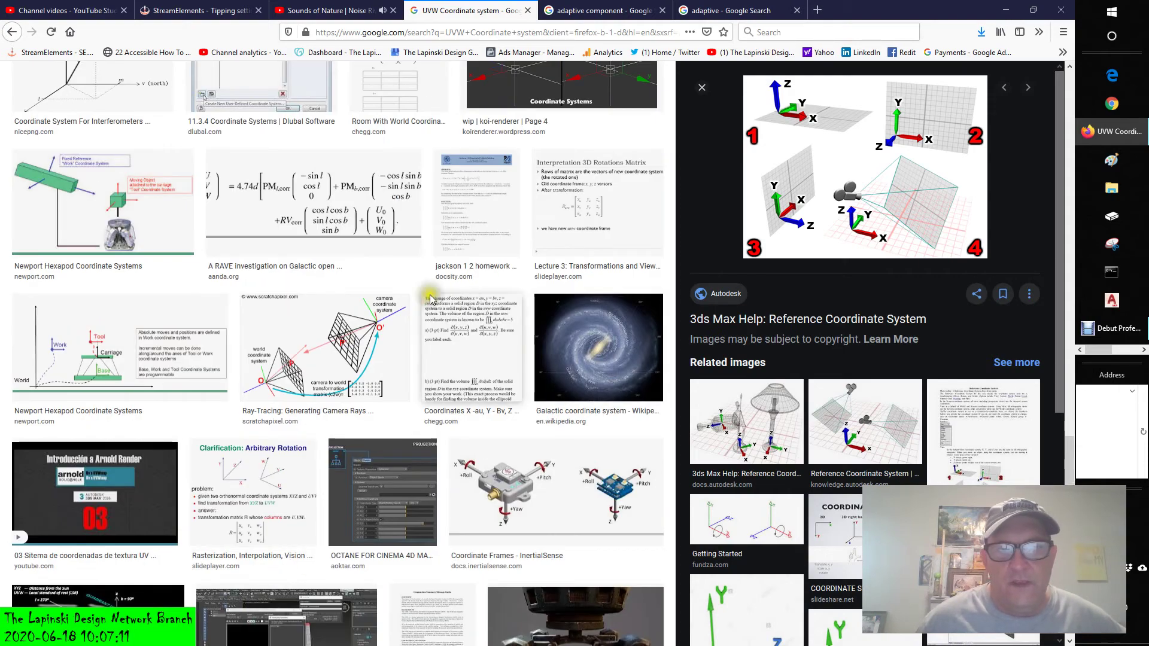
pyautogui.scroll(-2, 521, 478)
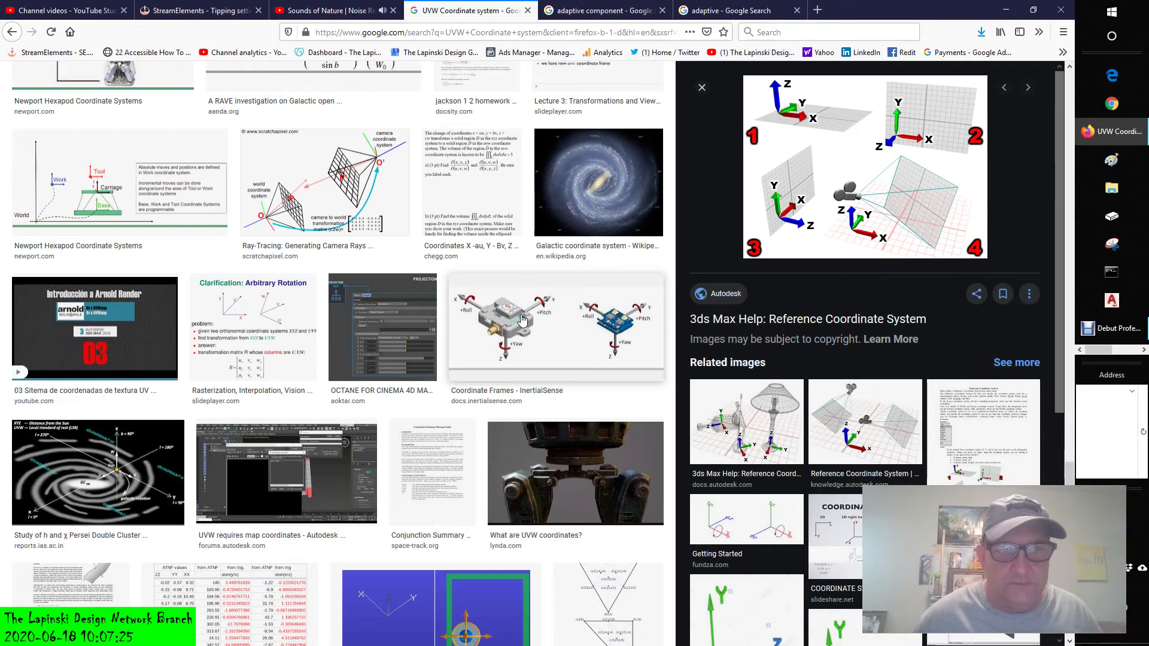
pyautogui.scroll(-5, 521, 319)
pyautogui.scroll(-7, 521, 319)
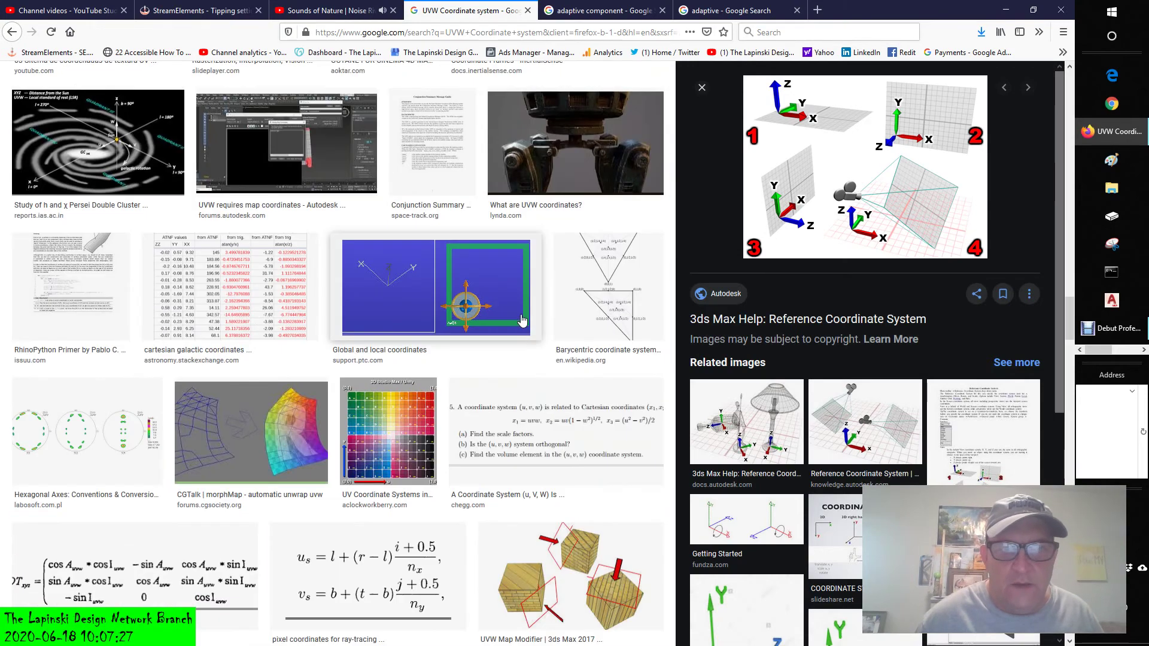
pyautogui.scroll(-5, 521, 319)
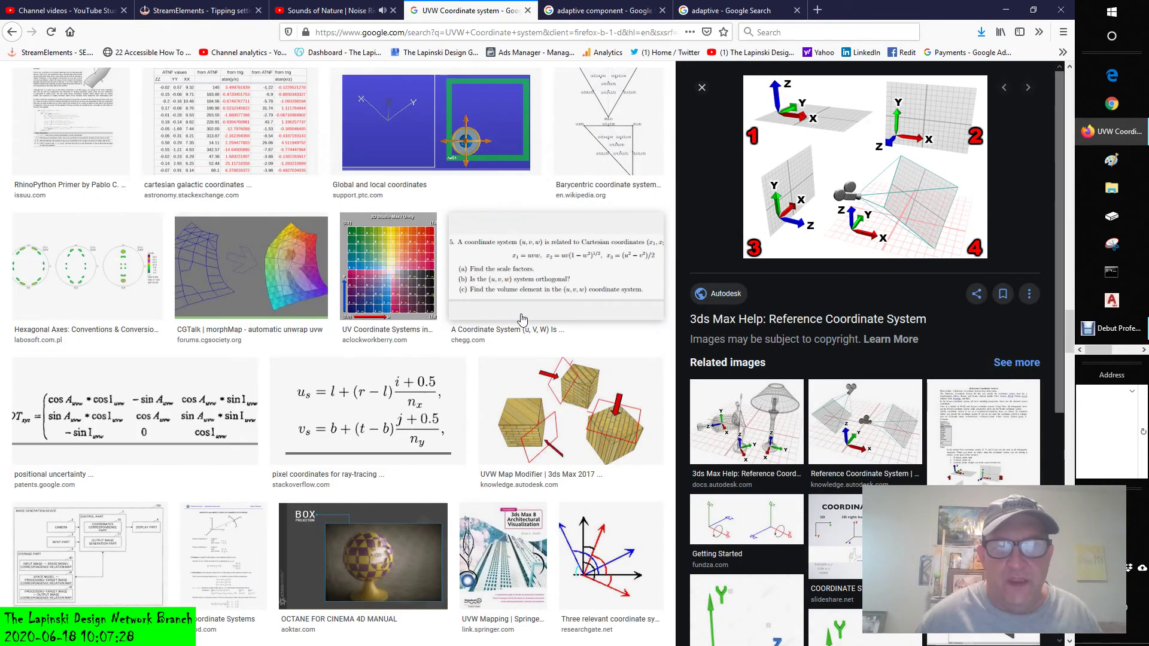
pyautogui.click(248, 287)
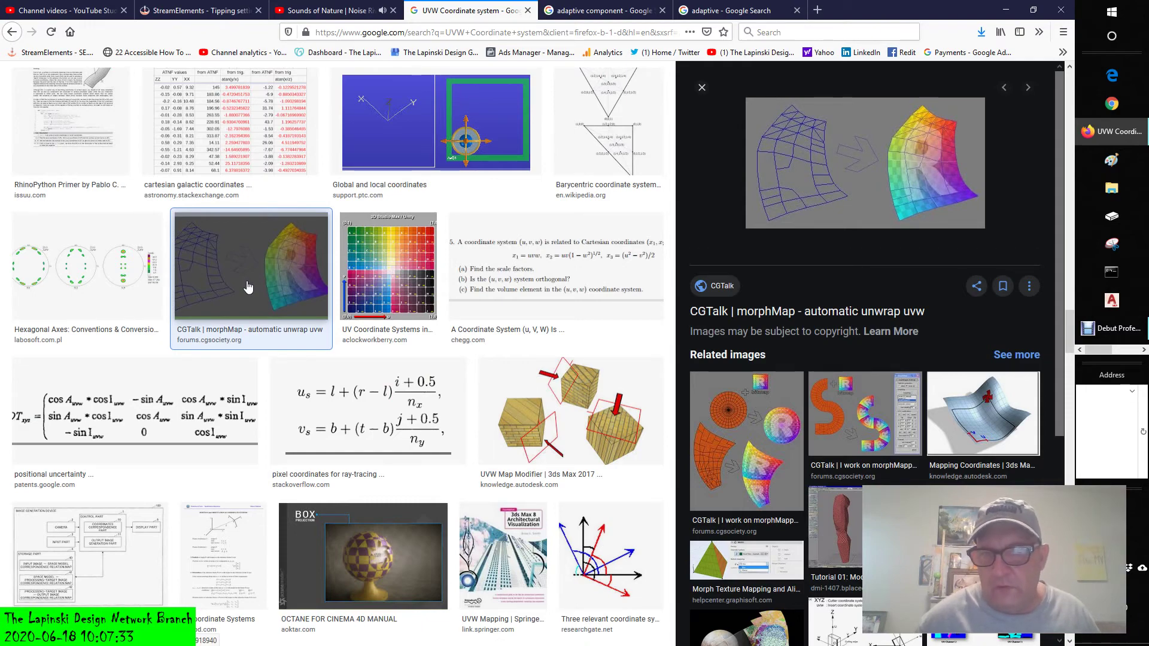
pyautogui.scroll(-3, 308, 292)
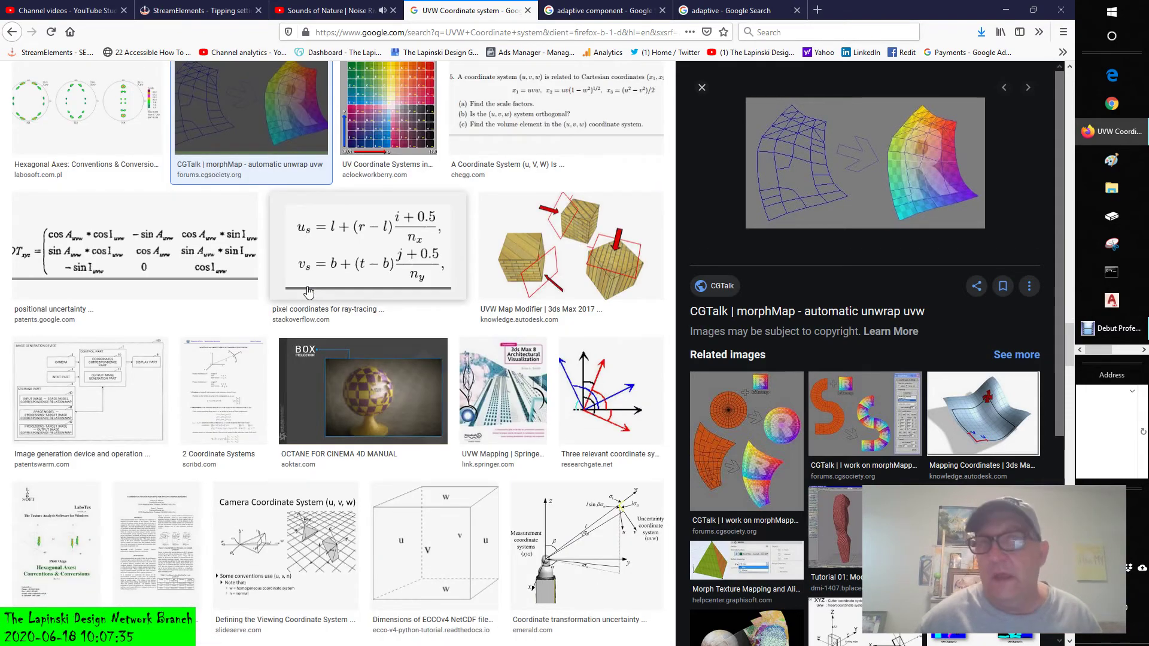
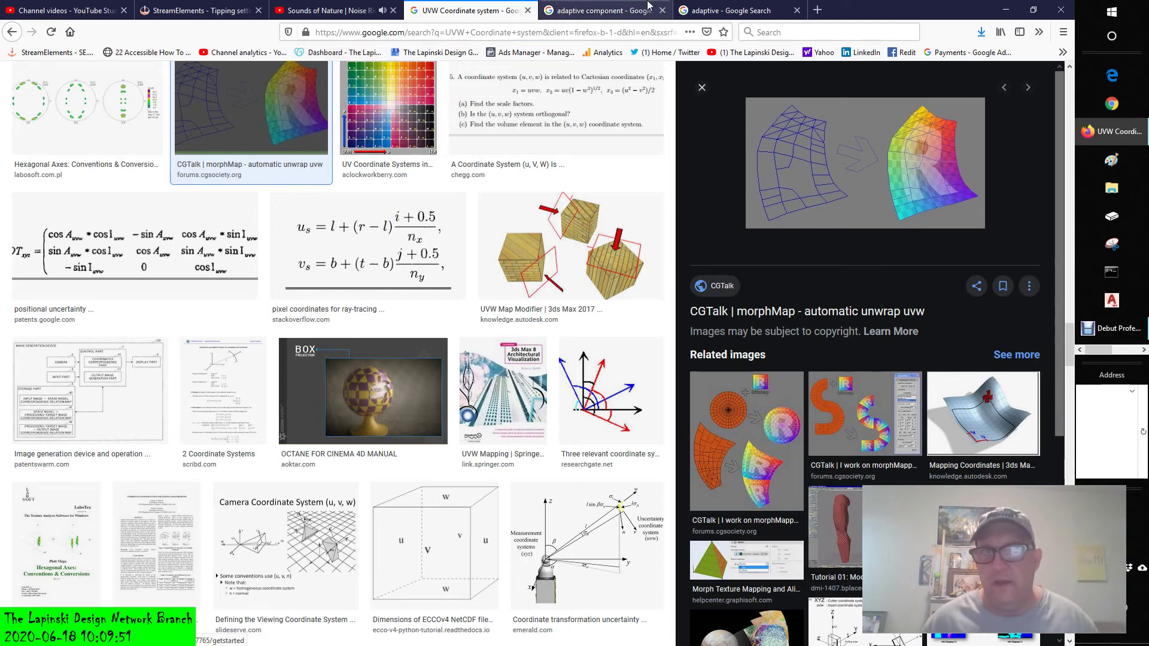
# Step: Bring the Revit square panel family window back to the front
pyautogui.scroll(-3, 1114, 127)
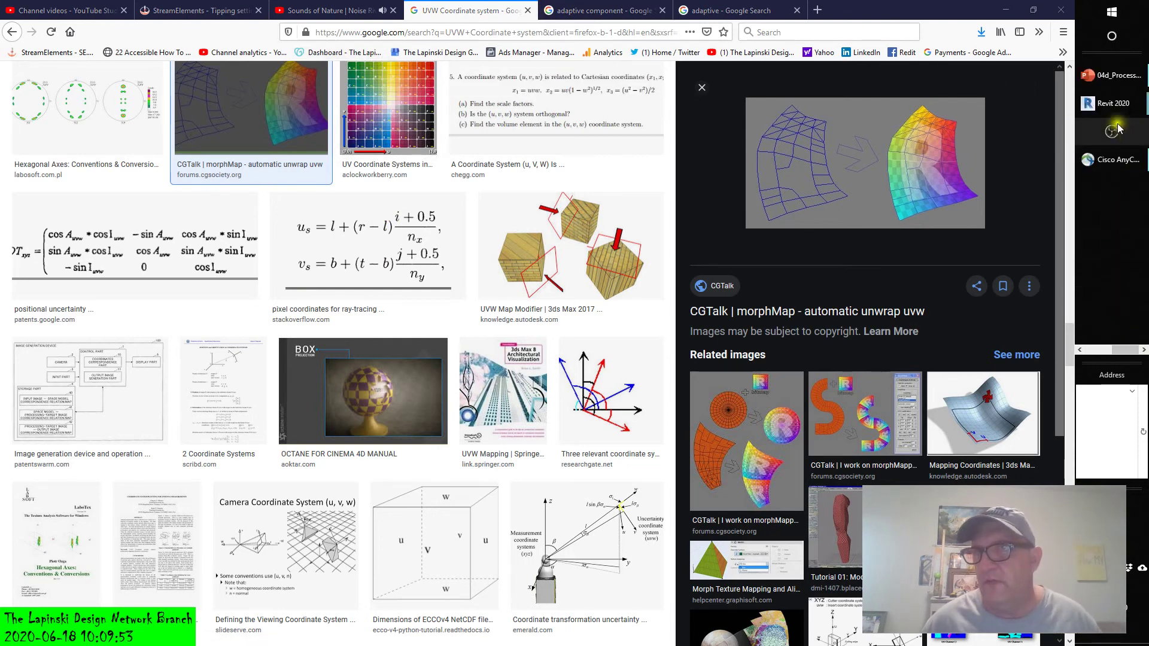
pyautogui.moveTo(1113, 103)
pyautogui.click(1001, 82)
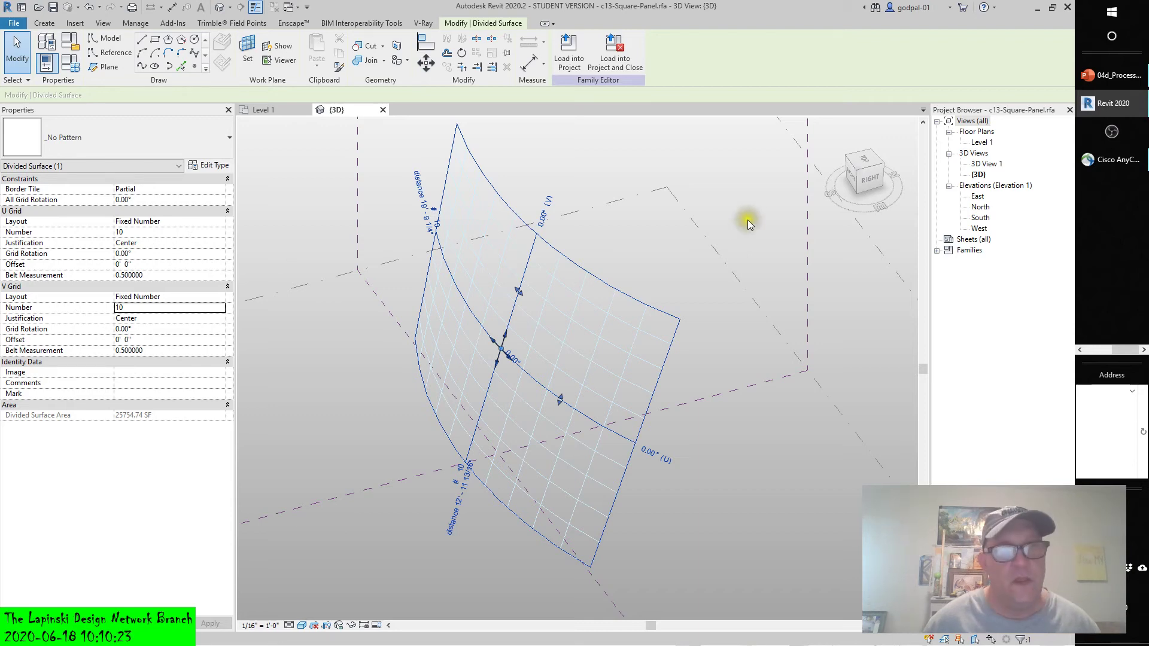
# Step: Review the divided surface's U and V grid rotation and offset values, still at 0.00°
pyautogui.click(132, 254)
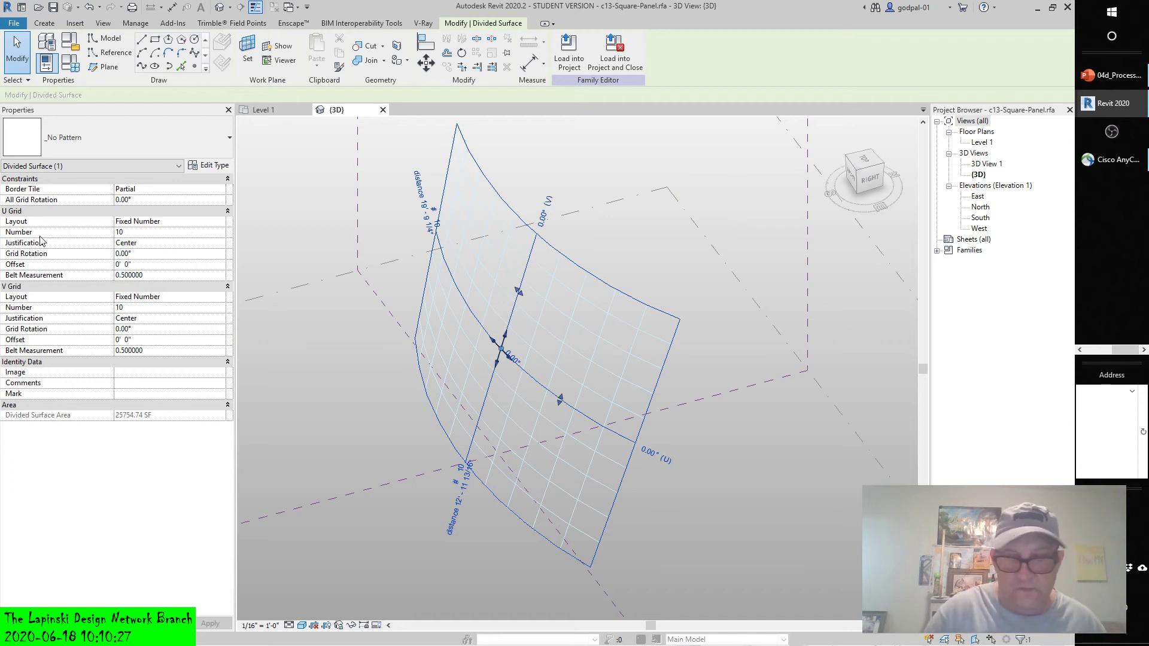
pyautogui.press('Tab')
pyautogui.press('Tab')
pyautogui.press('Tab')
pyautogui.press('Tab')
pyautogui.press('Tab')
pyautogui.press('Tab')
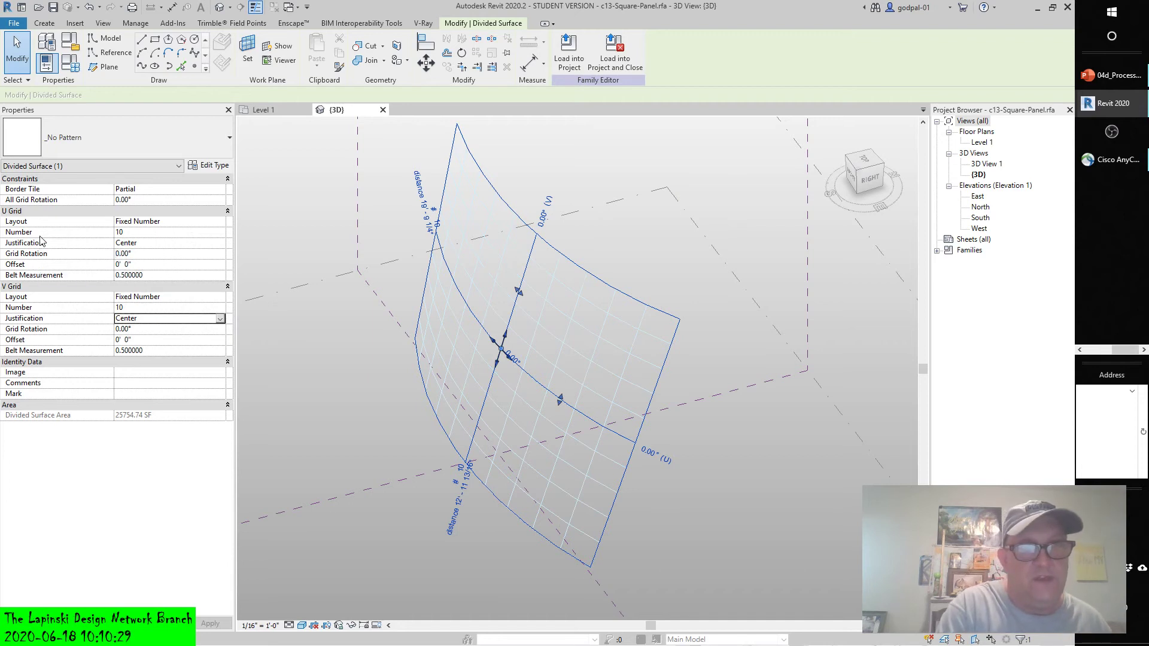
pyautogui.press('Tab')
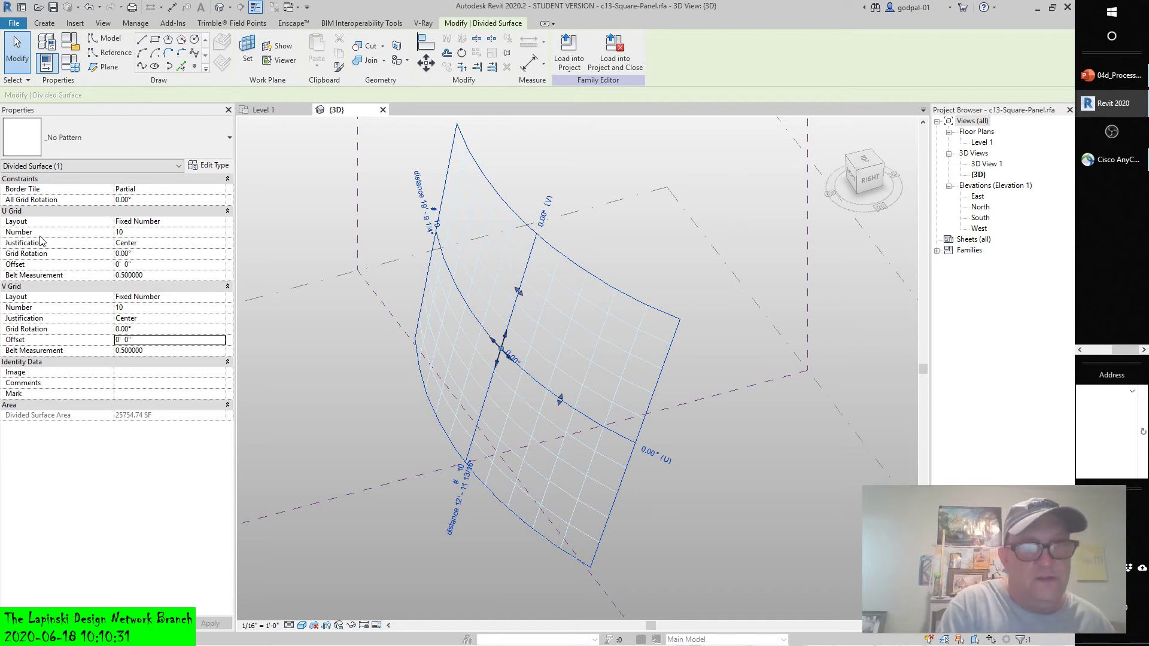
pyautogui.press('Tab')
pyautogui.press('Tab')
pyautogui.press('Tab')
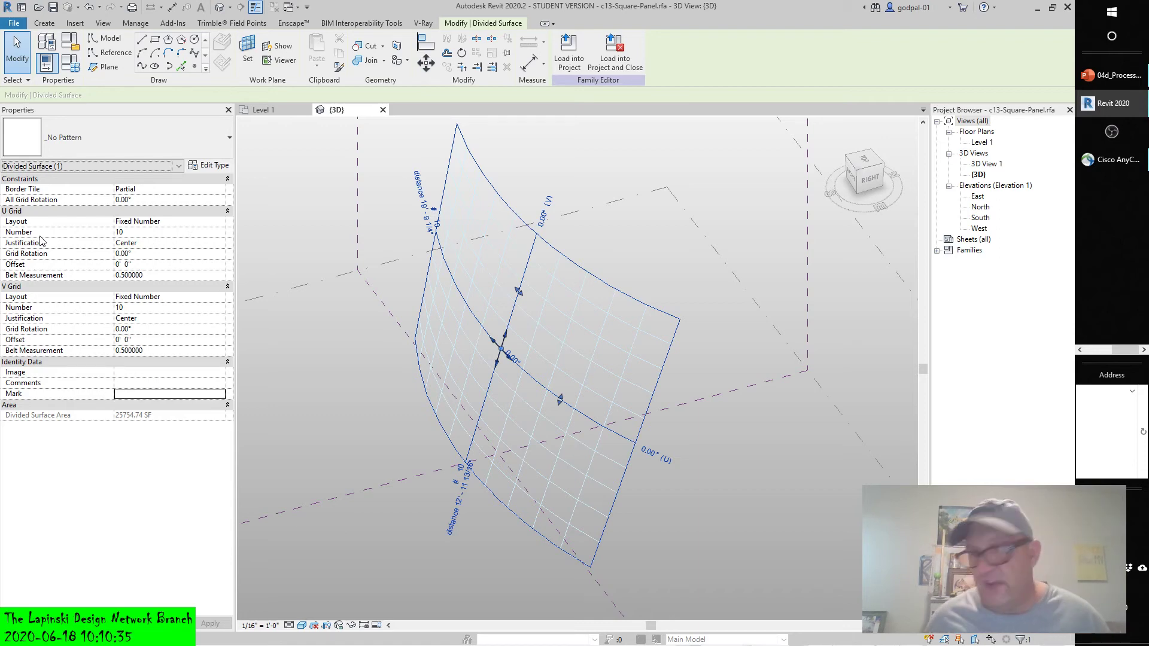
pyautogui.click(368, 389)
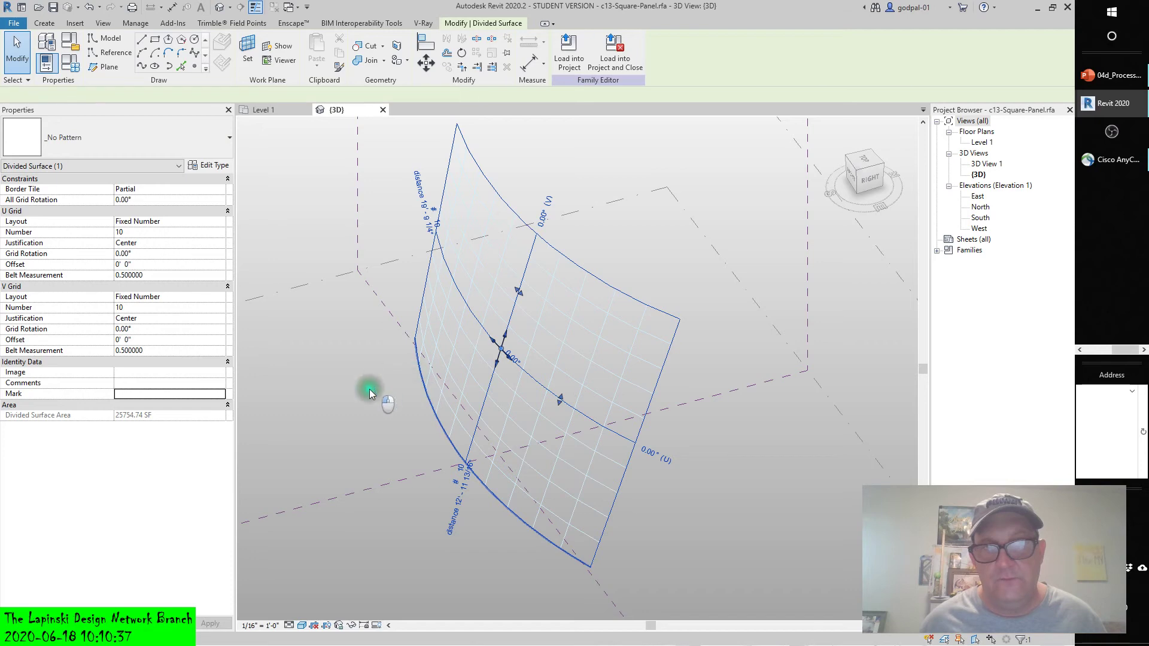
pyautogui.click(487, 391)
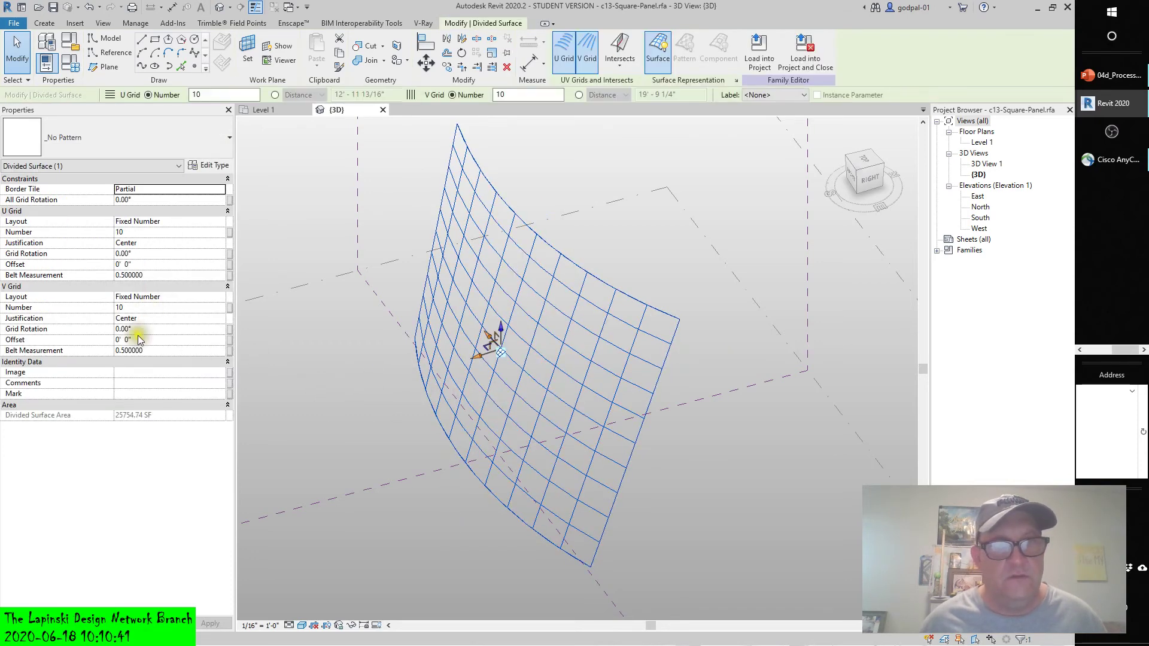
pyautogui.click(124, 254)
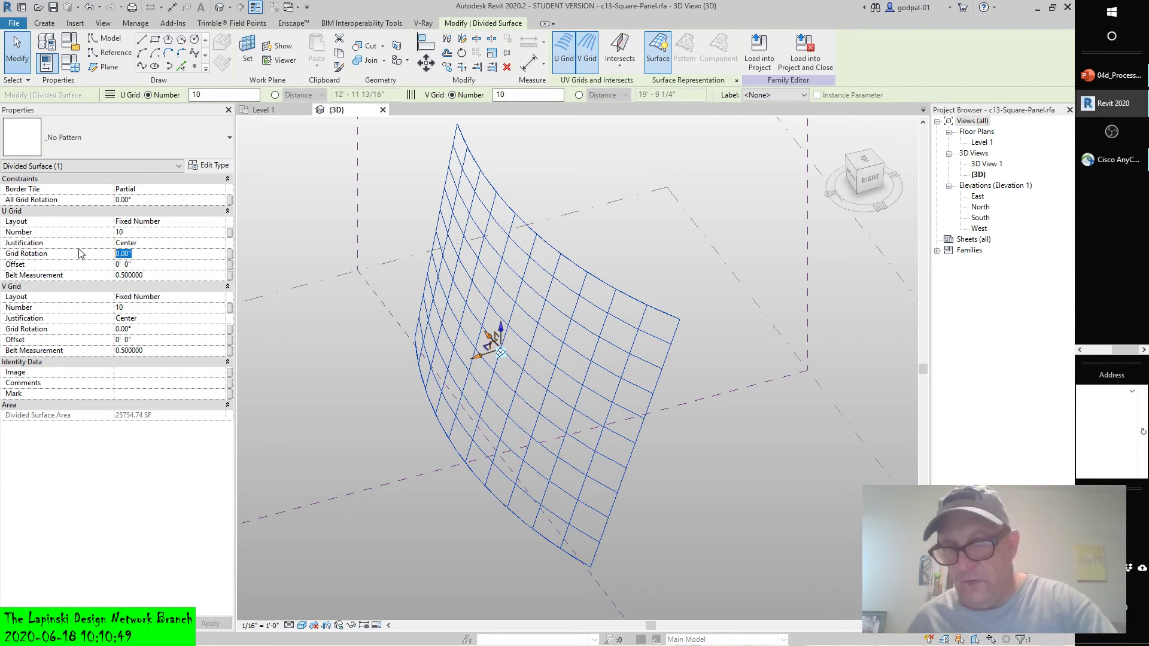
# Step: Set both U Grid and V Grid rotation to 45° in Properties
pyautogui.write('45')
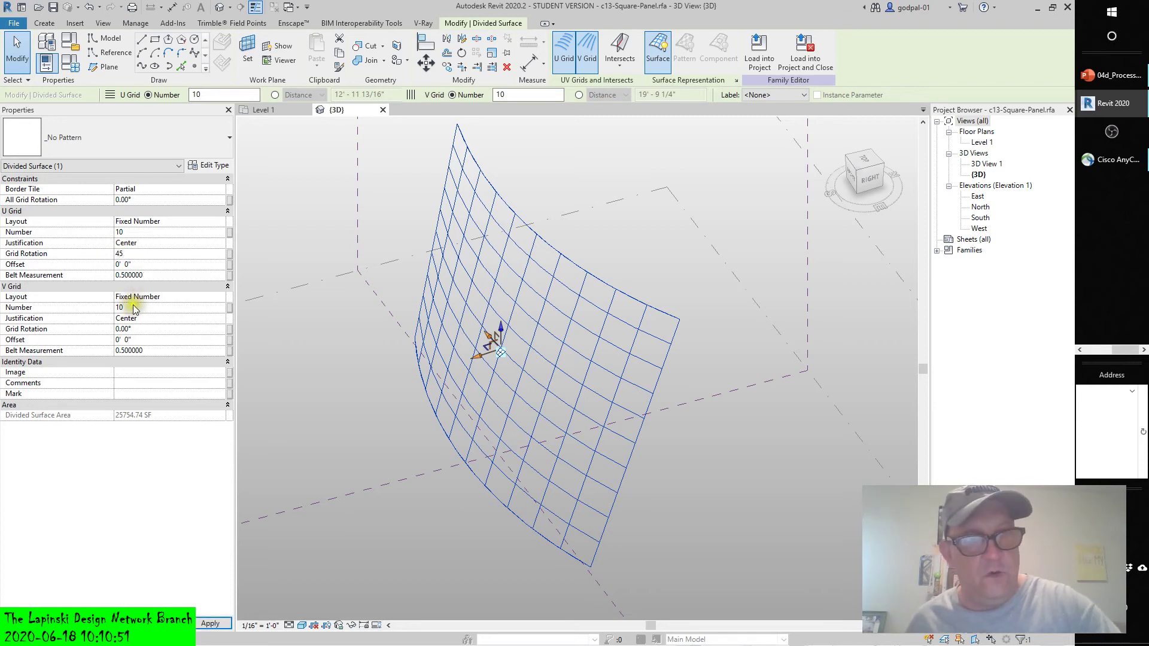
pyautogui.click(133, 329)
pyautogui.click(88, 328)
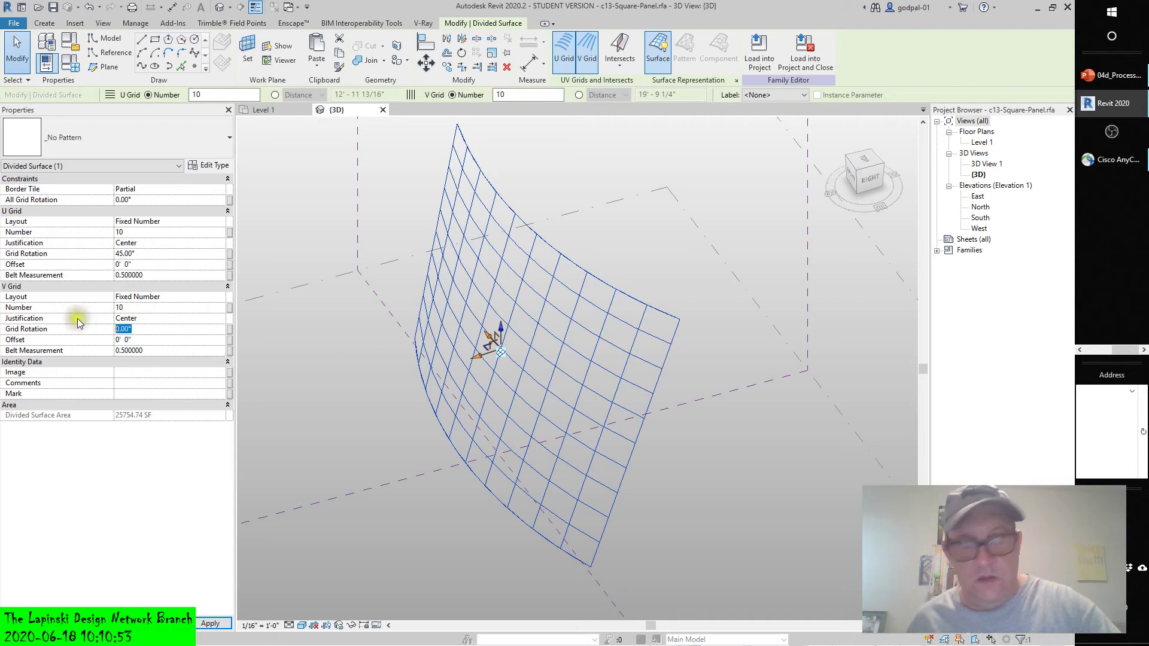
pyautogui.write('45')
pyautogui.click(157, 342)
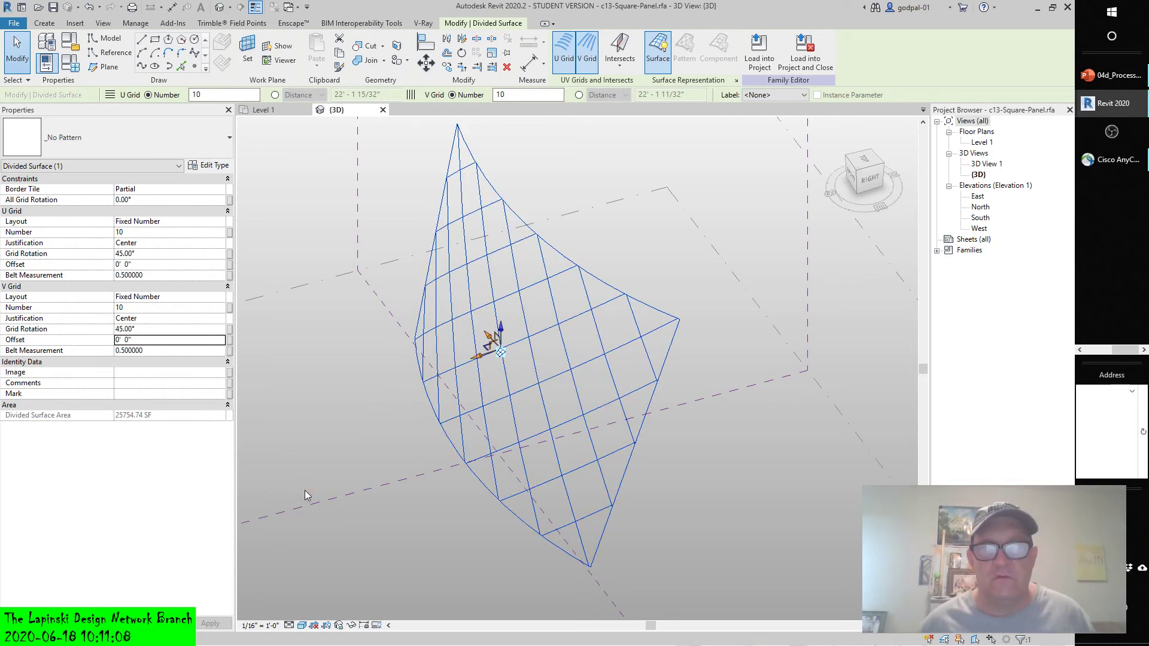
pyautogui.click(502, 353)
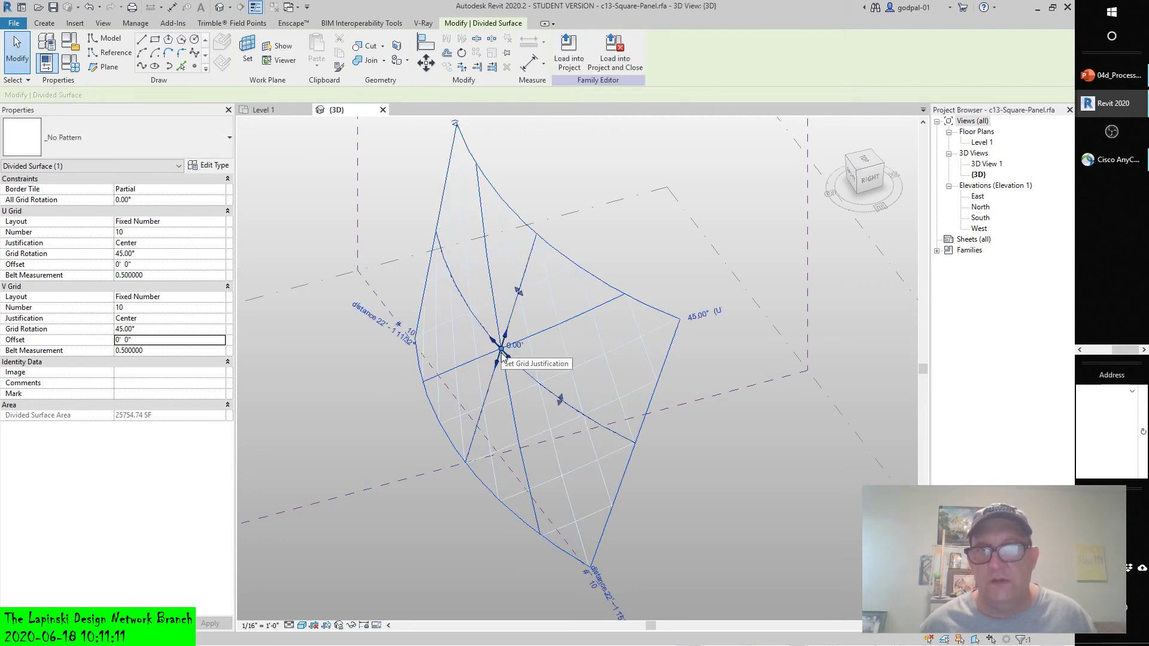
pyautogui.click(353, 437)
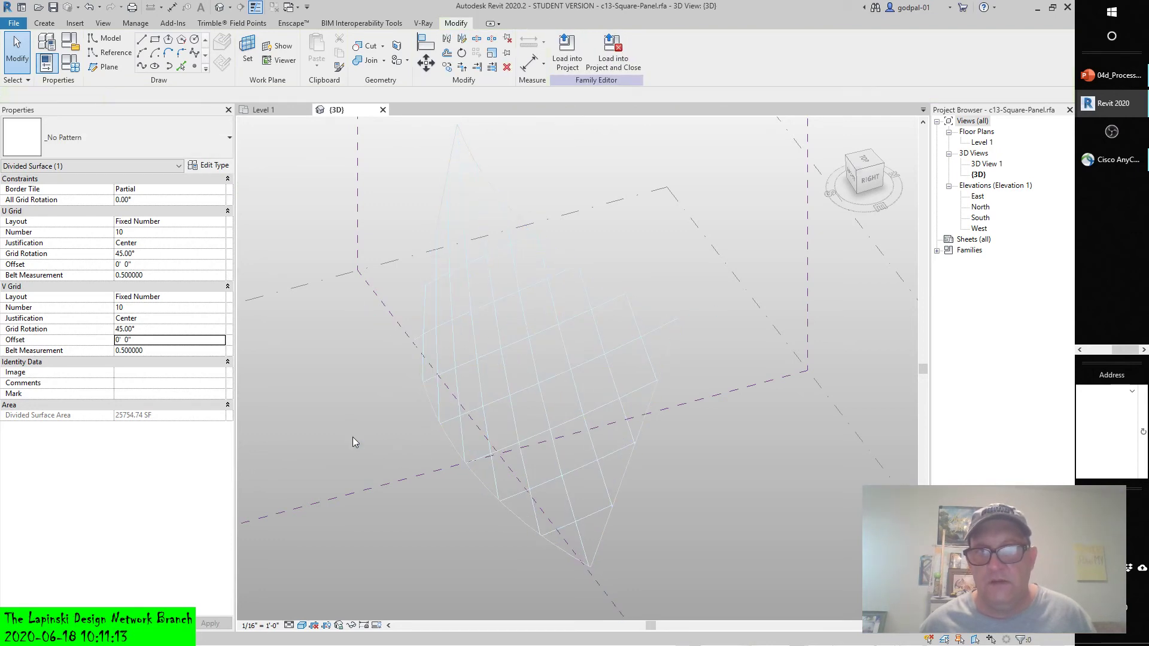
pyautogui.click(512, 338)
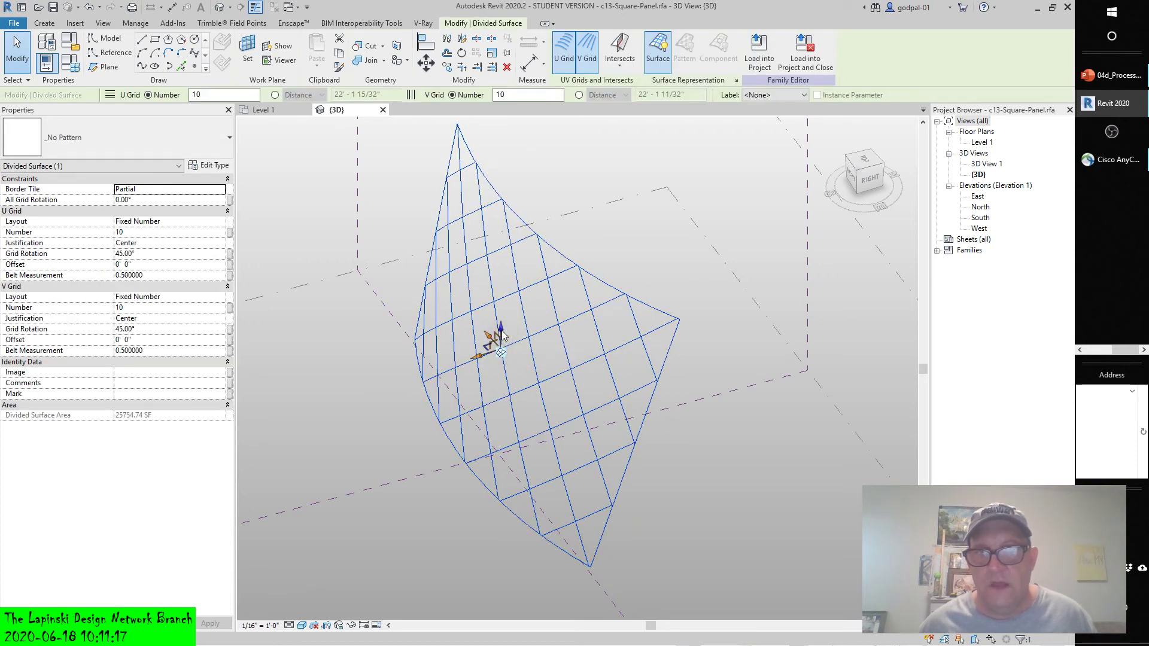
pyautogui.click(503, 332)
pyautogui.click(501, 327)
pyautogui.click(483, 357)
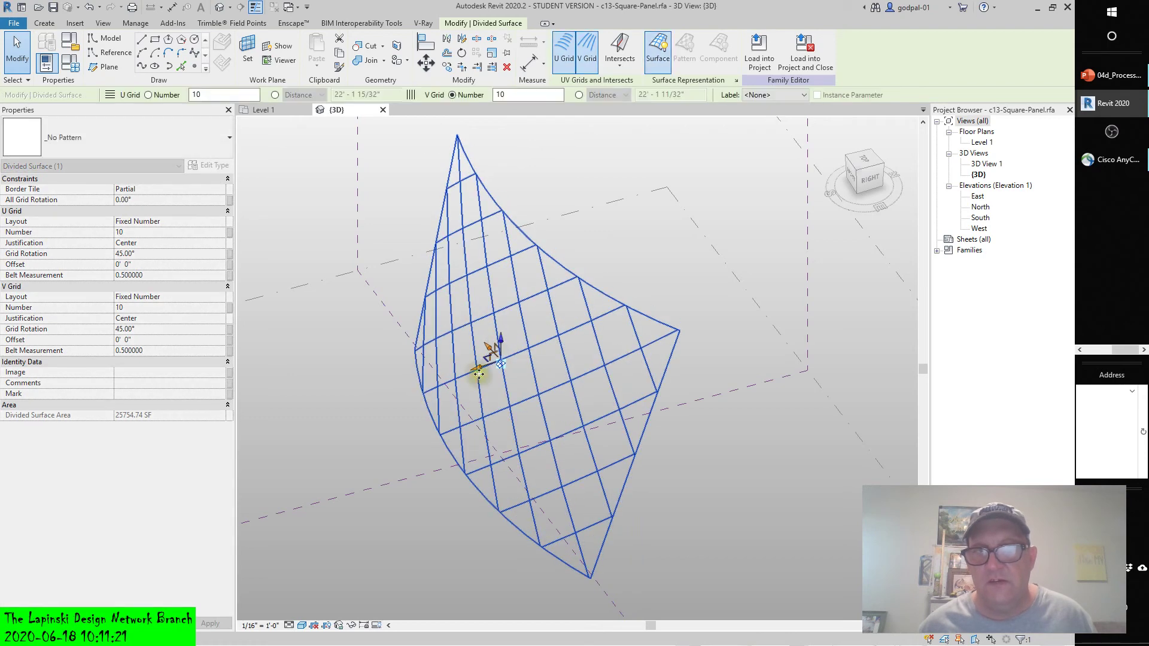
pyautogui.click(92, 7)
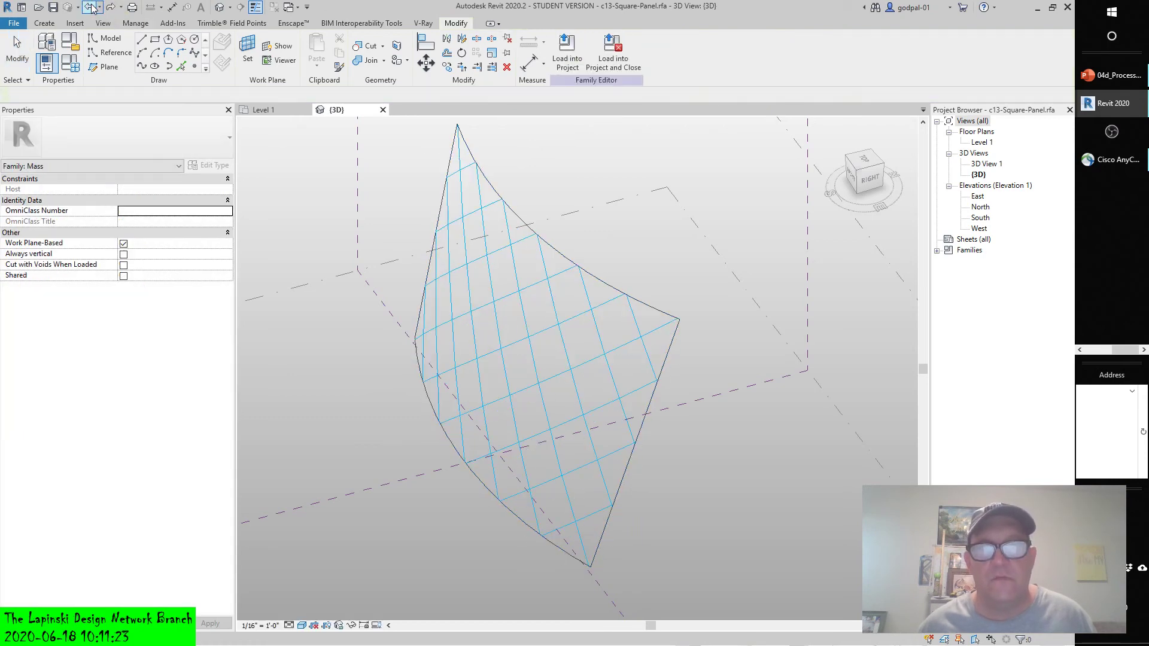
pyautogui.click(498, 410)
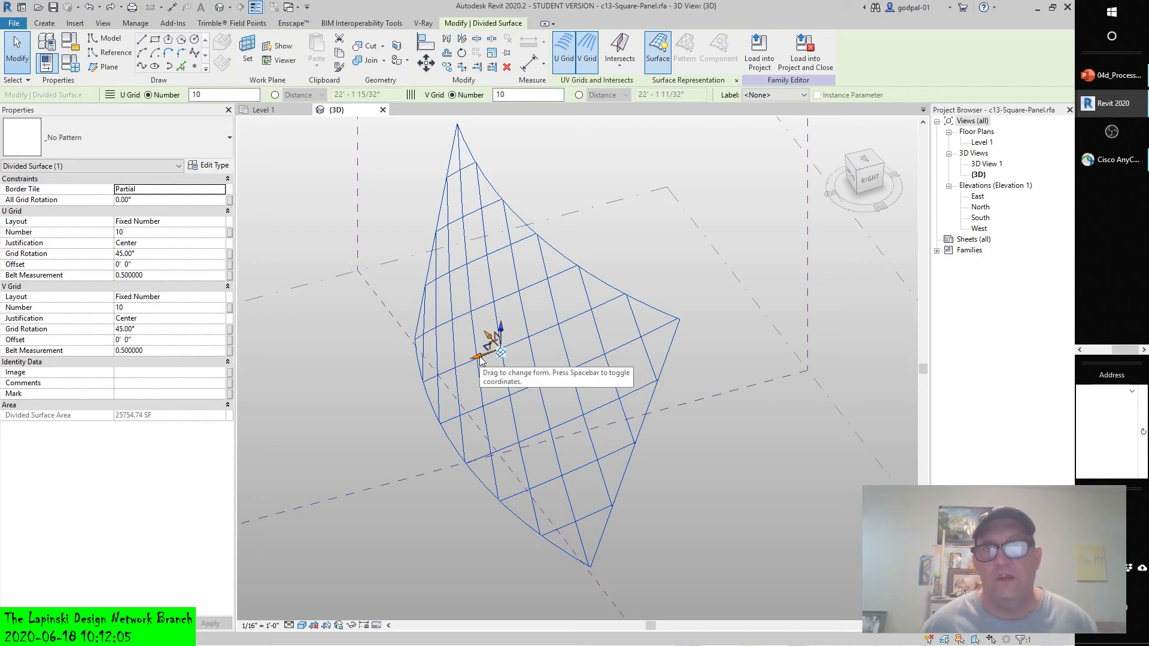
pyautogui.moveTo(480, 359); pyautogui.dragTo(486, 392)
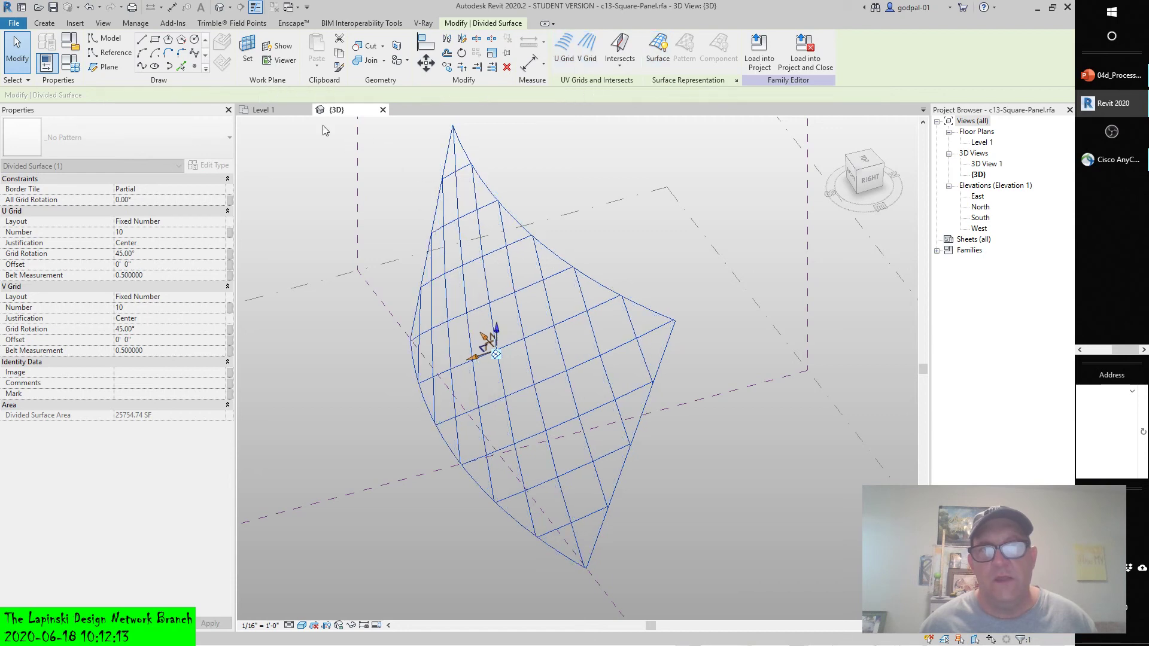
pyautogui.click(87, 11)
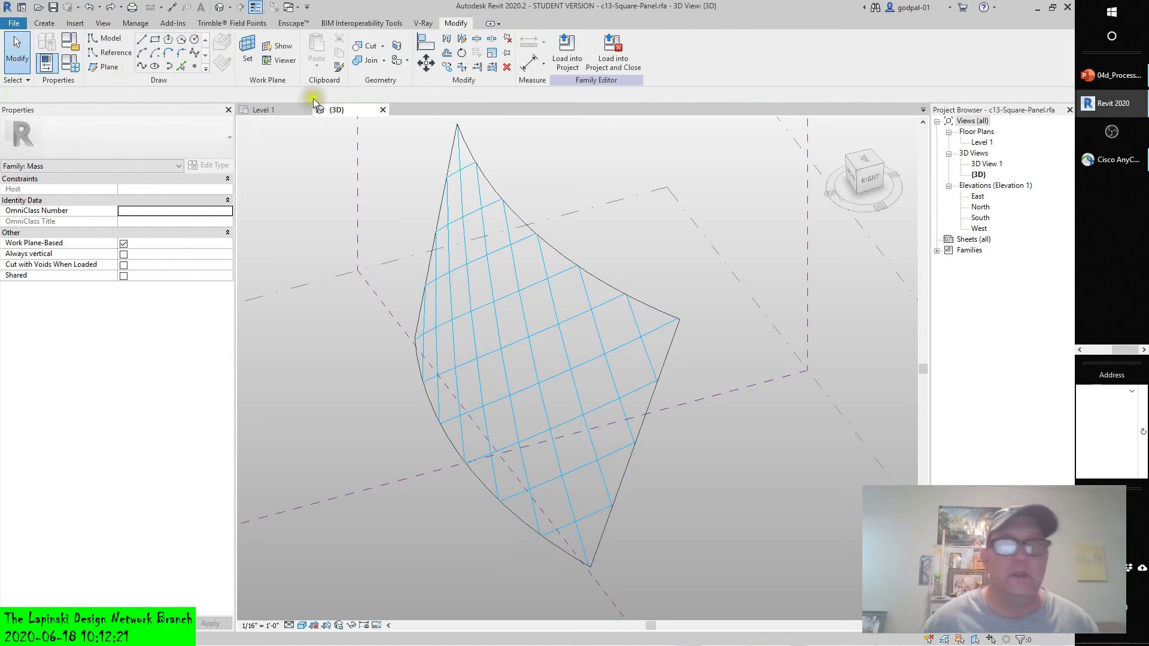
pyautogui.click(512, 328)
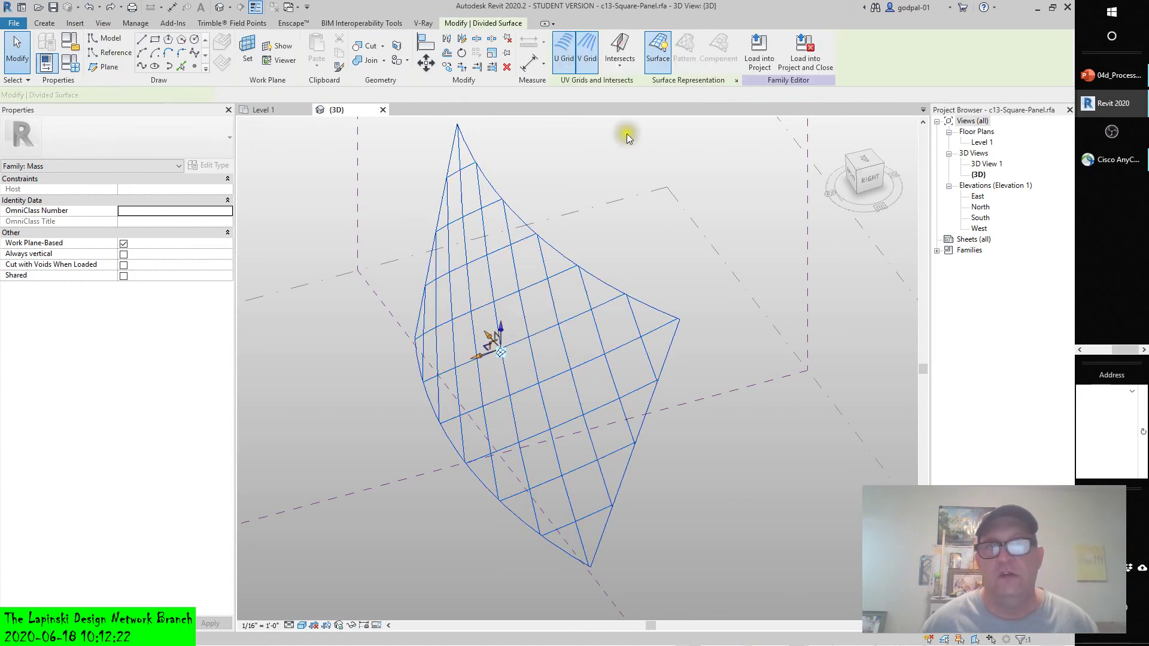
pyautogui.click(588, 53)
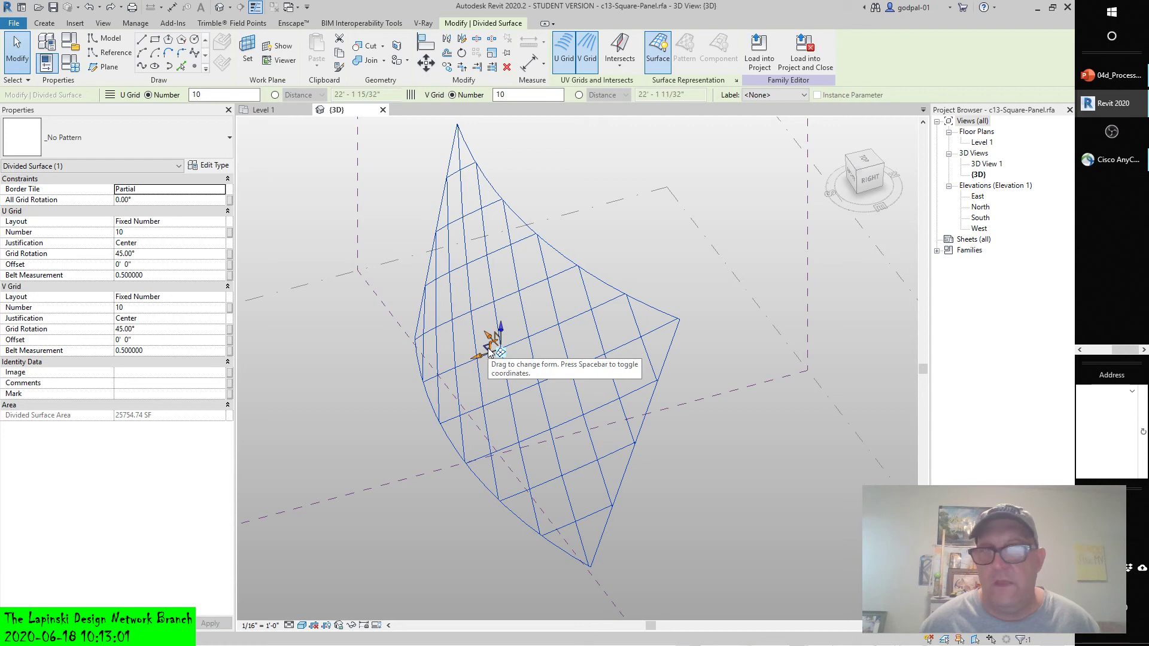
pyautogui.click(325, 377)
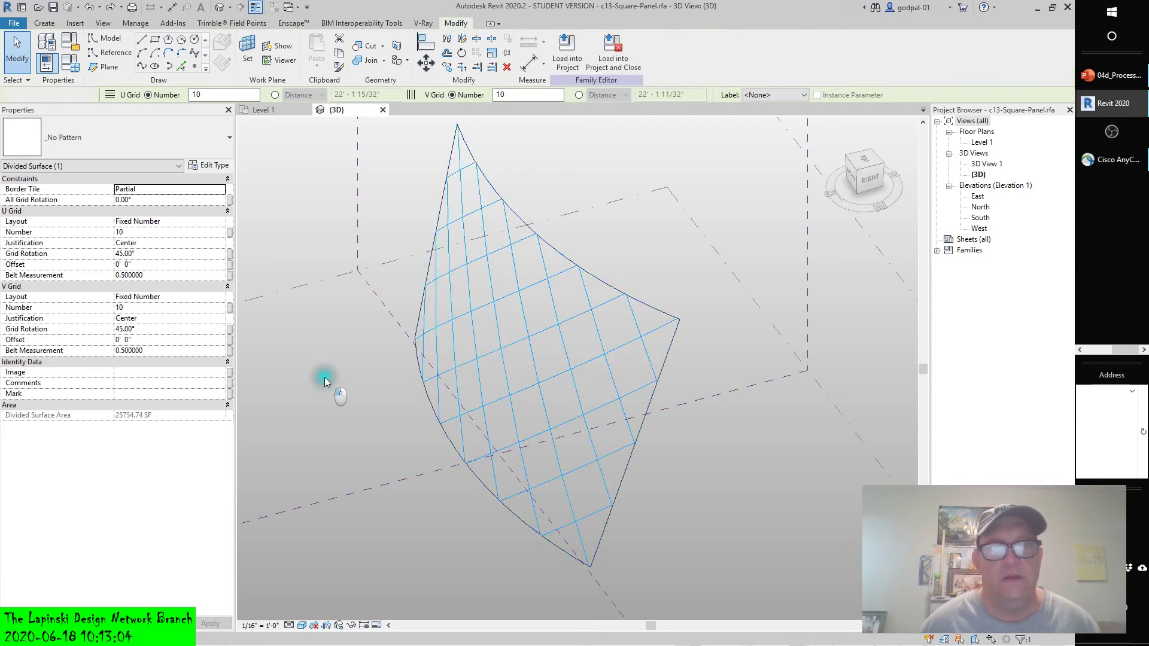
pyautogui.click(569, 277)
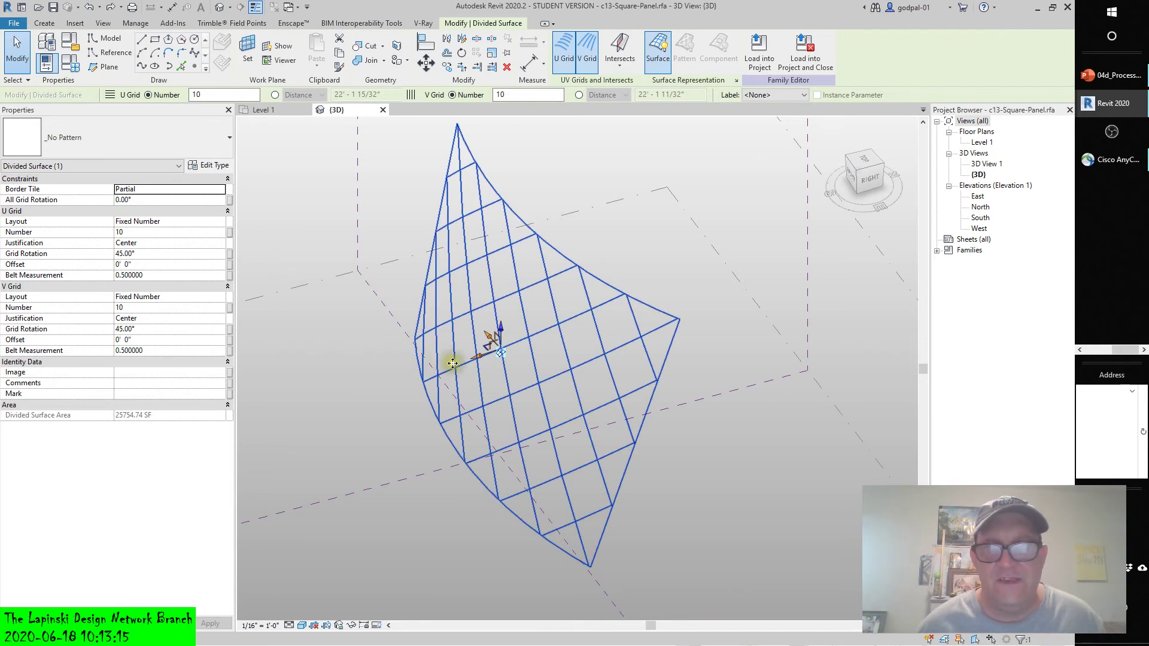
# Step: Drag the gridded surface down and left, then display its UV grid layout controls
pyautogui.moveTo(480, 359); pyautogui.dragTo(437, 381)
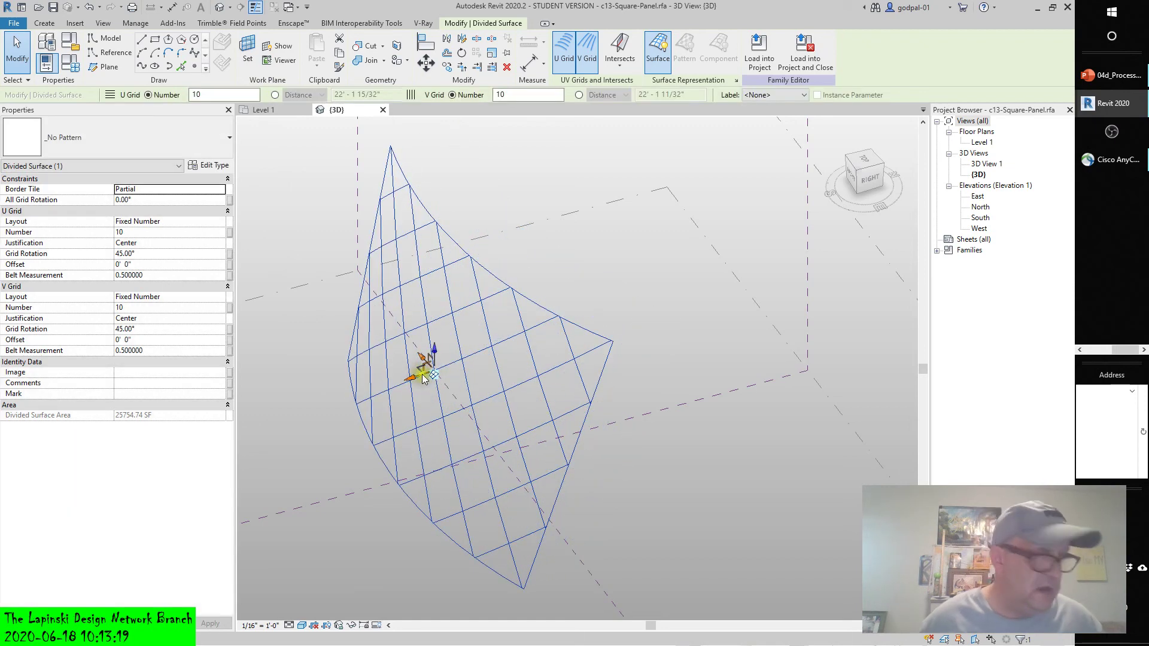
pyautogui.click(433, 376)
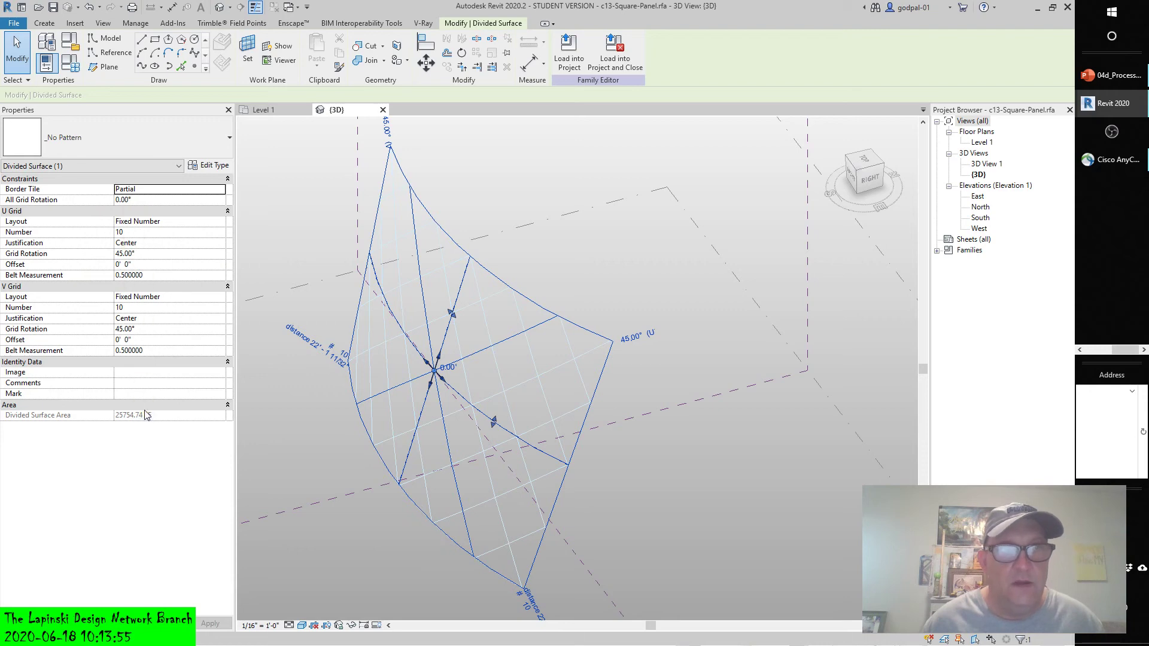
# Step: Reselect the divided surface and display its UV grid rotation and distance controls
pyautogui.click(815, 483)
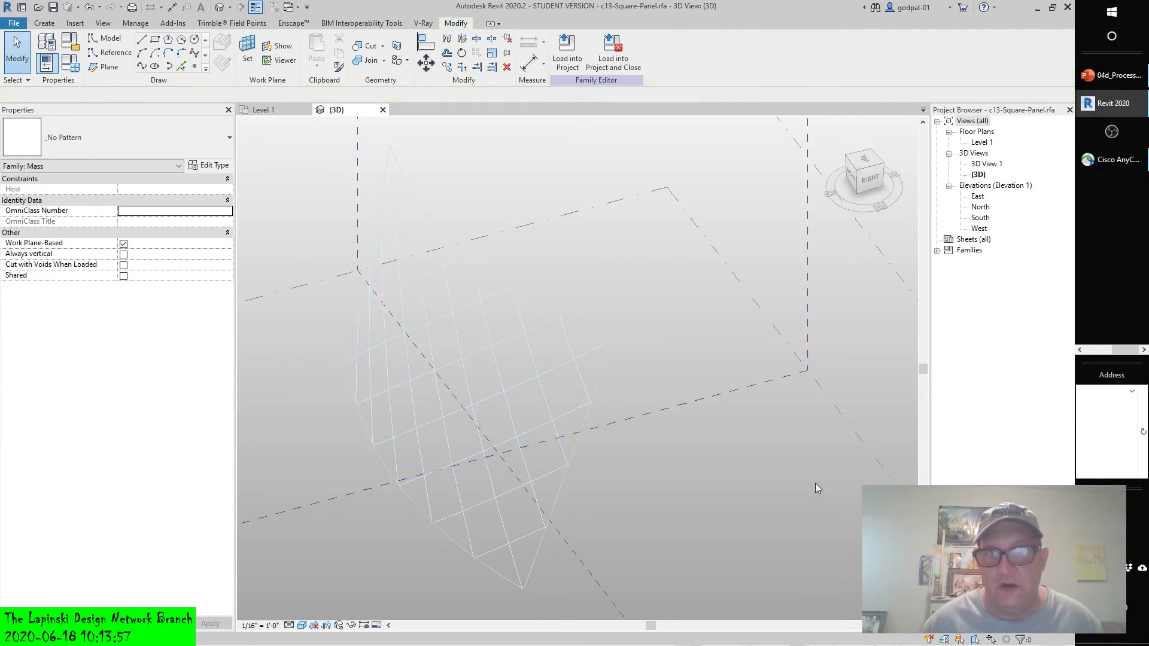
pyautogui.click(530, 411)
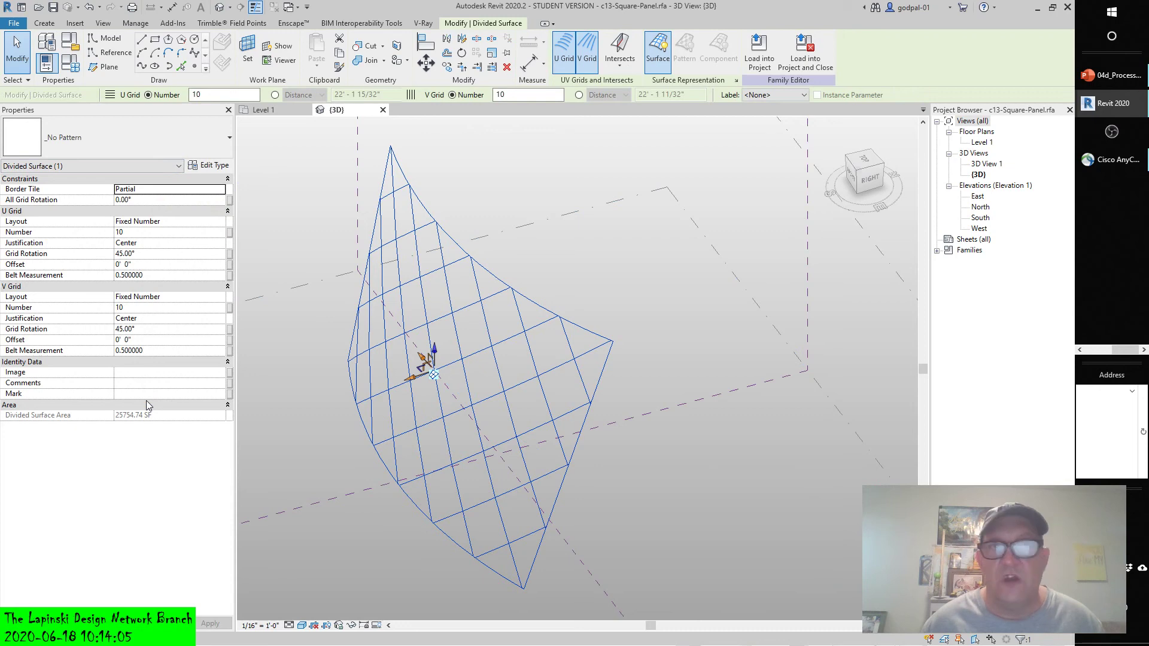
pyautogui.click(433, 374)
pyautogui.click(116, 186)
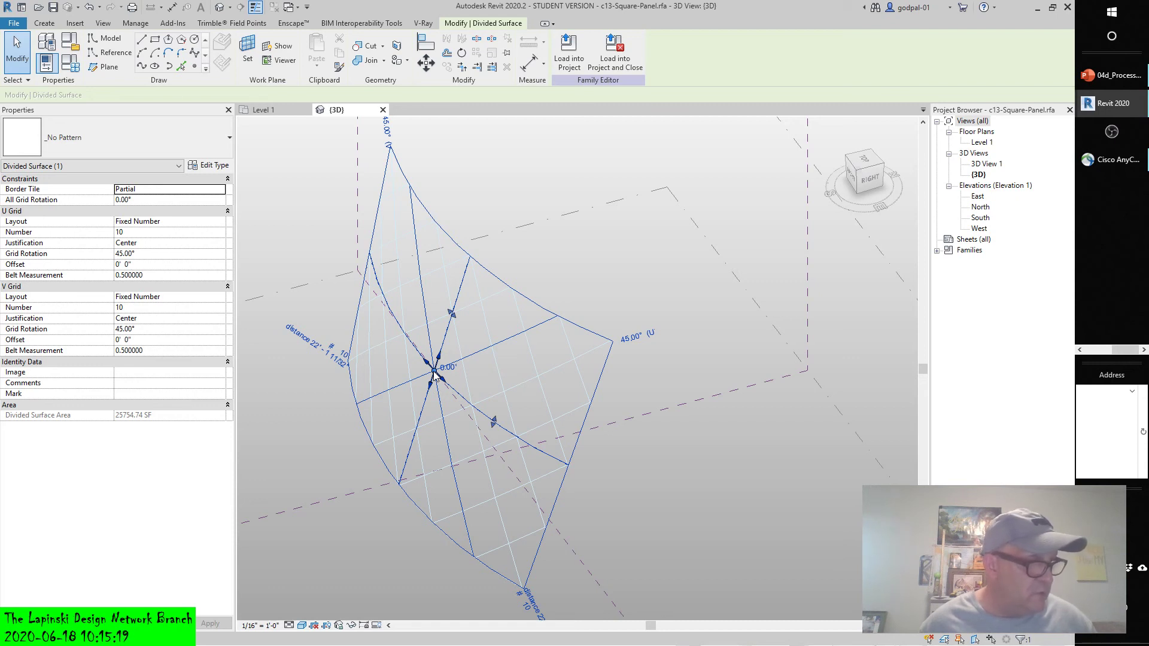
# Step: Try justifying the V grid from the surface edge, then undo it without saving
pyautogui.moveTo(435, 376); pyautogui.dragTo(375, 348)
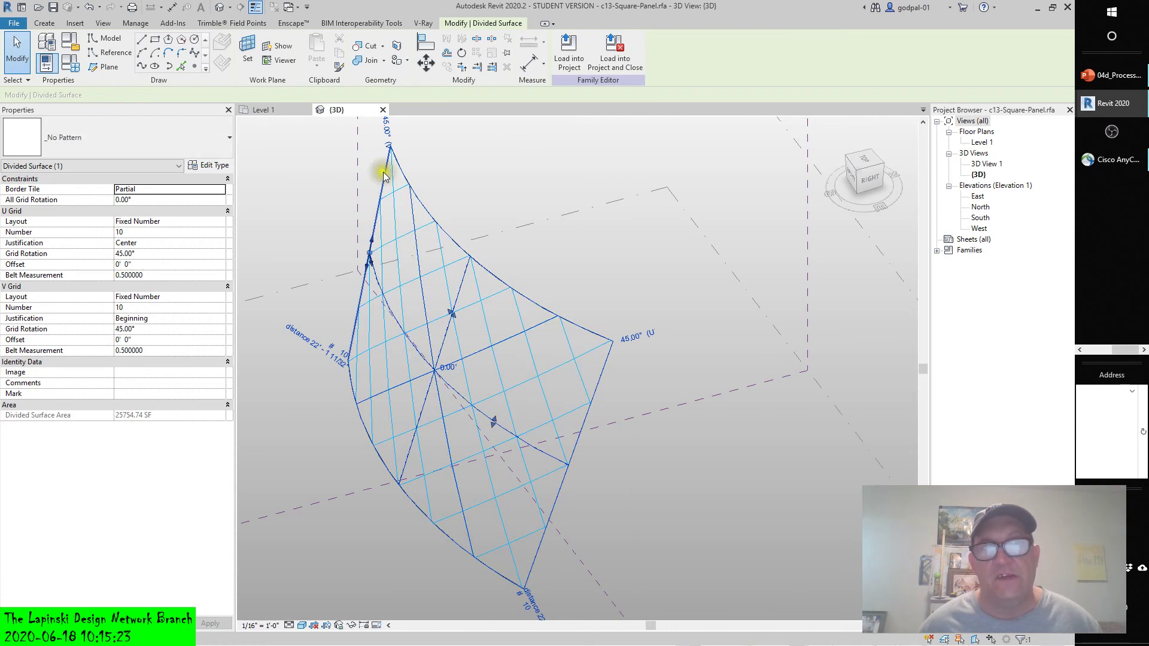
pyautogui.click(93, 12)
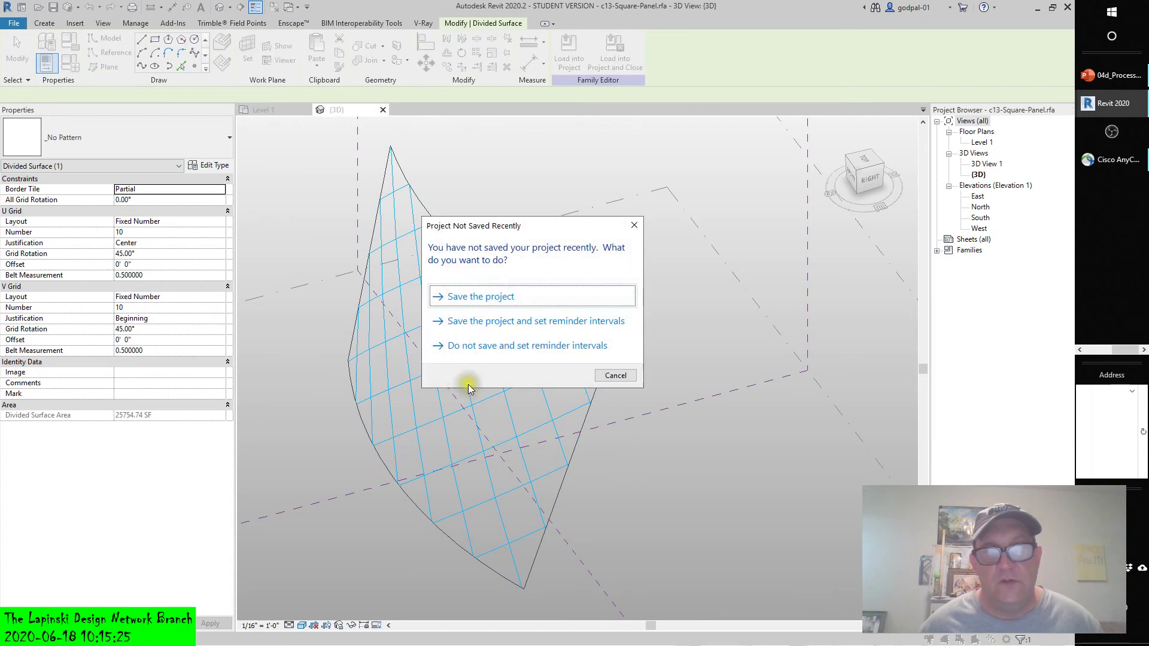
pyautogui.click(614, 375)
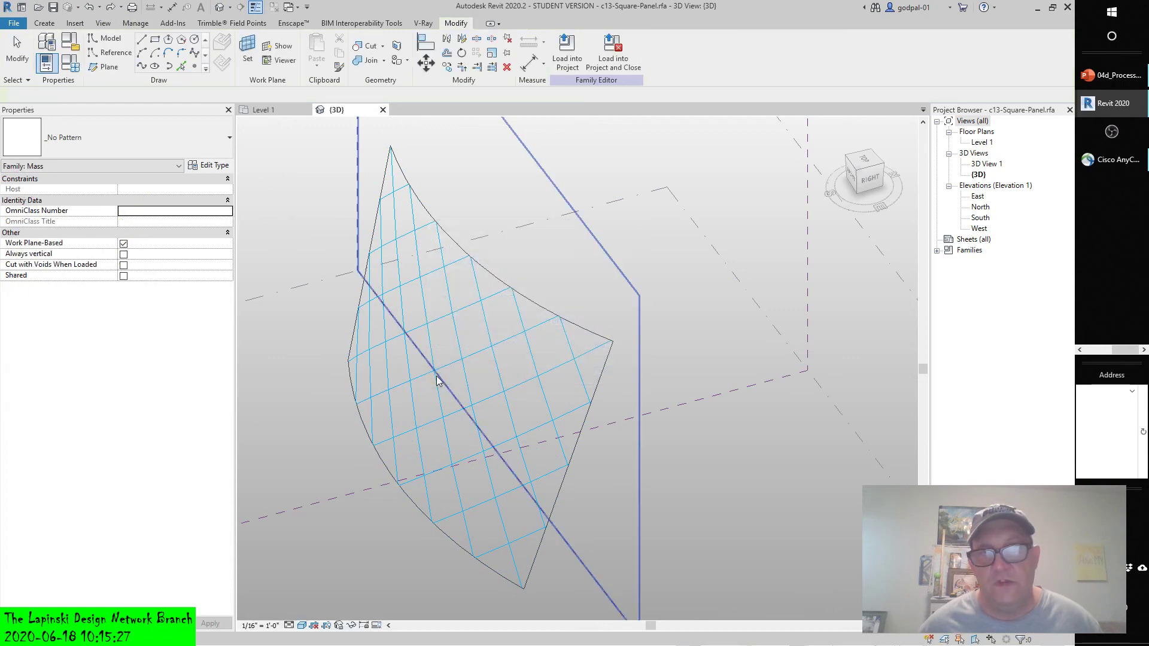
# Step: Reopen the grid layout controls and try sliding the grid origin along a diagonal
pyautogui.click(480, 362)
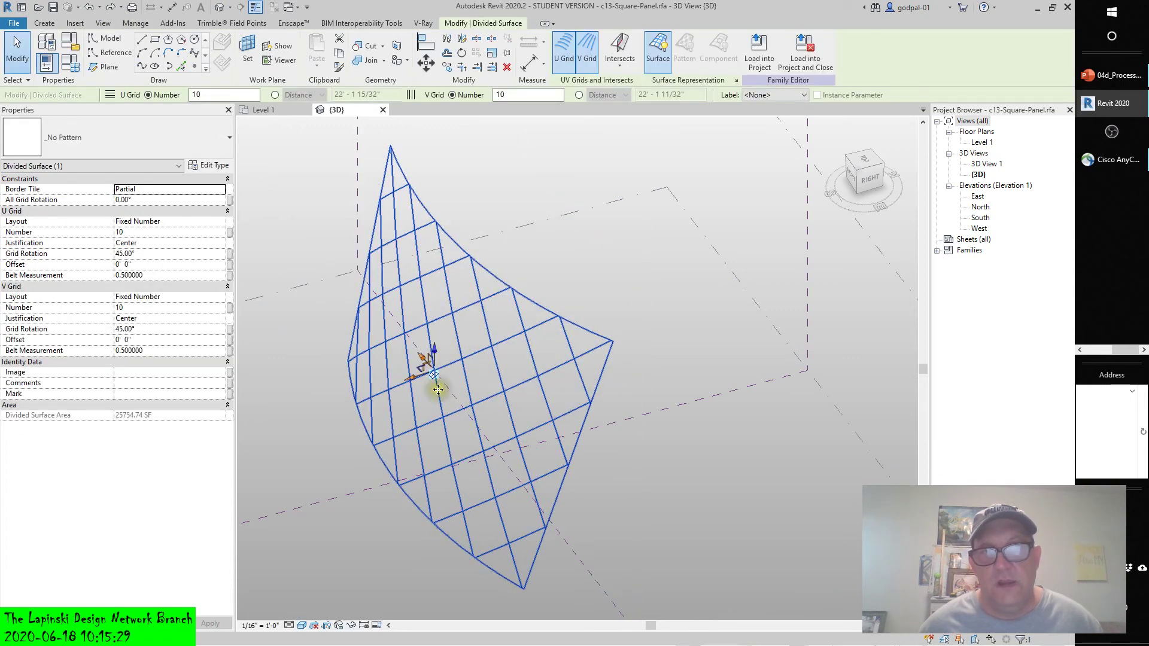
pyautogui.click(433, 377)
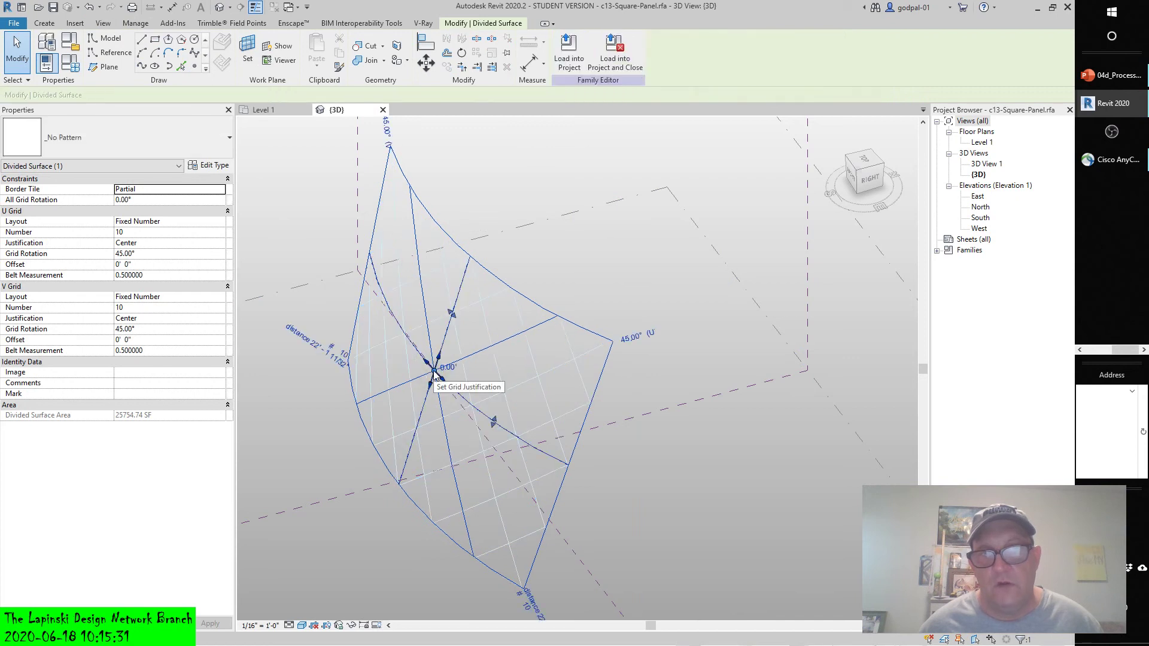
pyautogui.moveTo(433, 373); pyautogui.dragTo(474, 460)
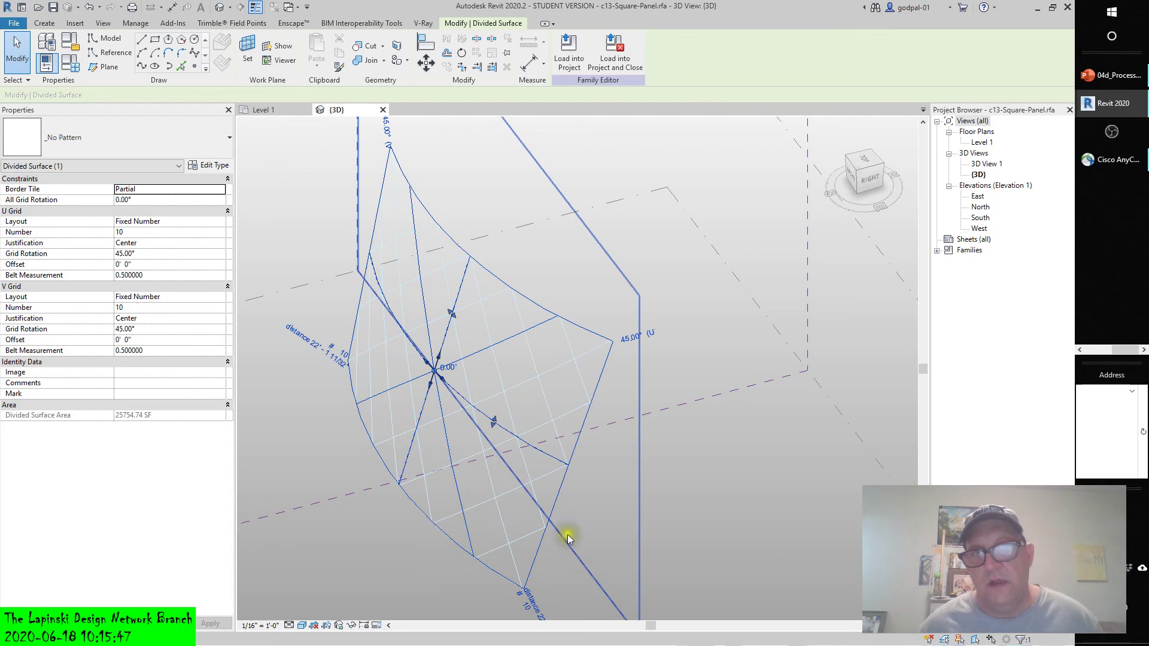
pyautogui.scroll(-2, 569, 532)
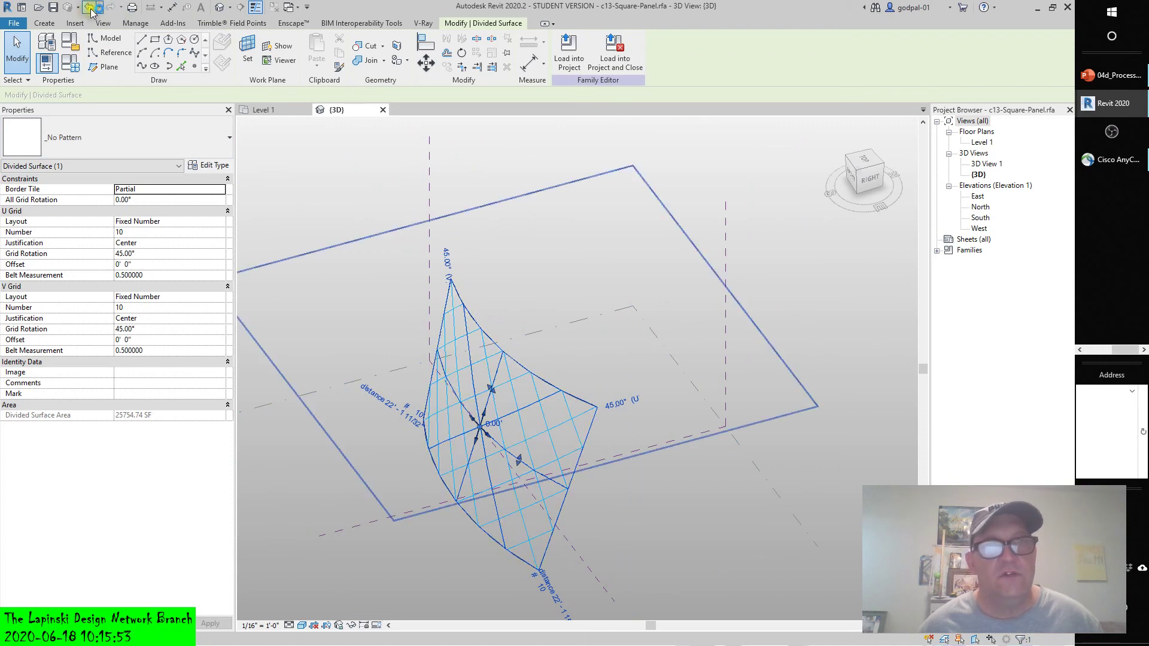
pyautogui.scroll(3, 567, 538)
# Step: Recheck the centred grid layout controls, then clear all selections
pyautogui.click(418, 334)
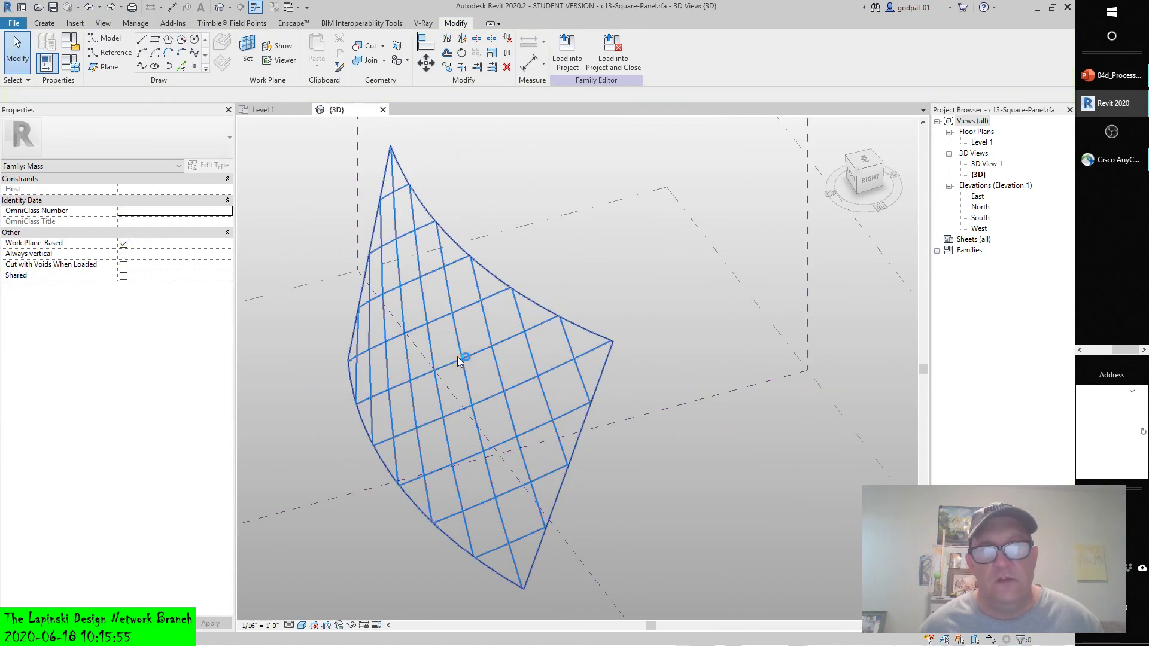
pyautogui.click(435, 380)
pyautogui.click(434, 376)
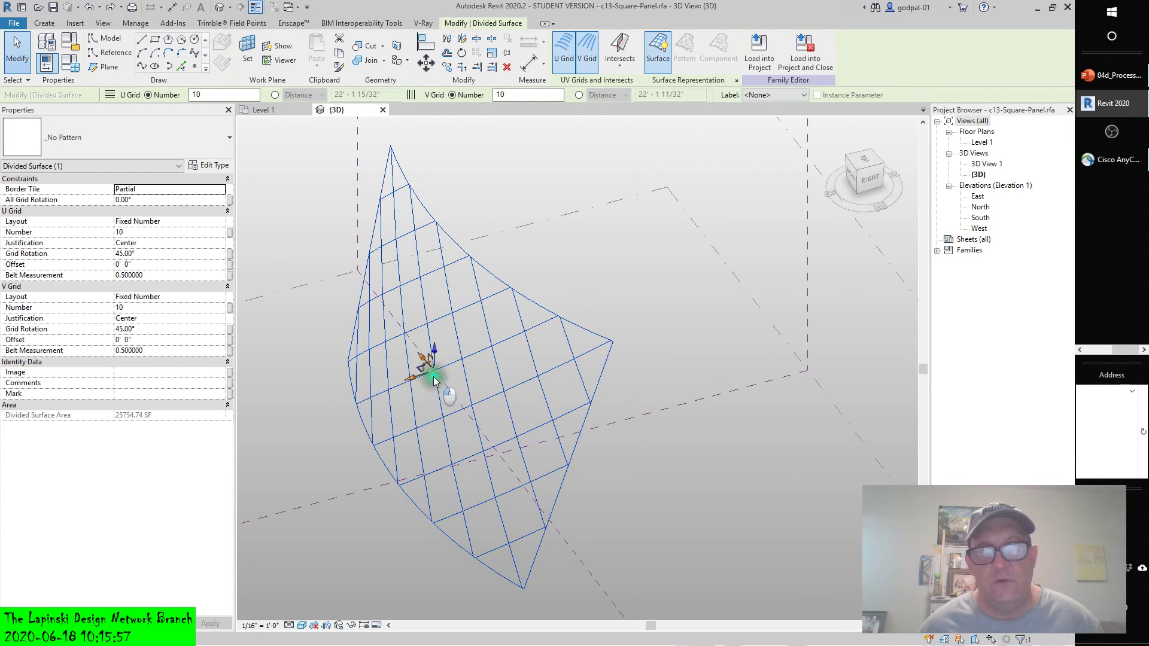
pyautogui.click(702, 510)
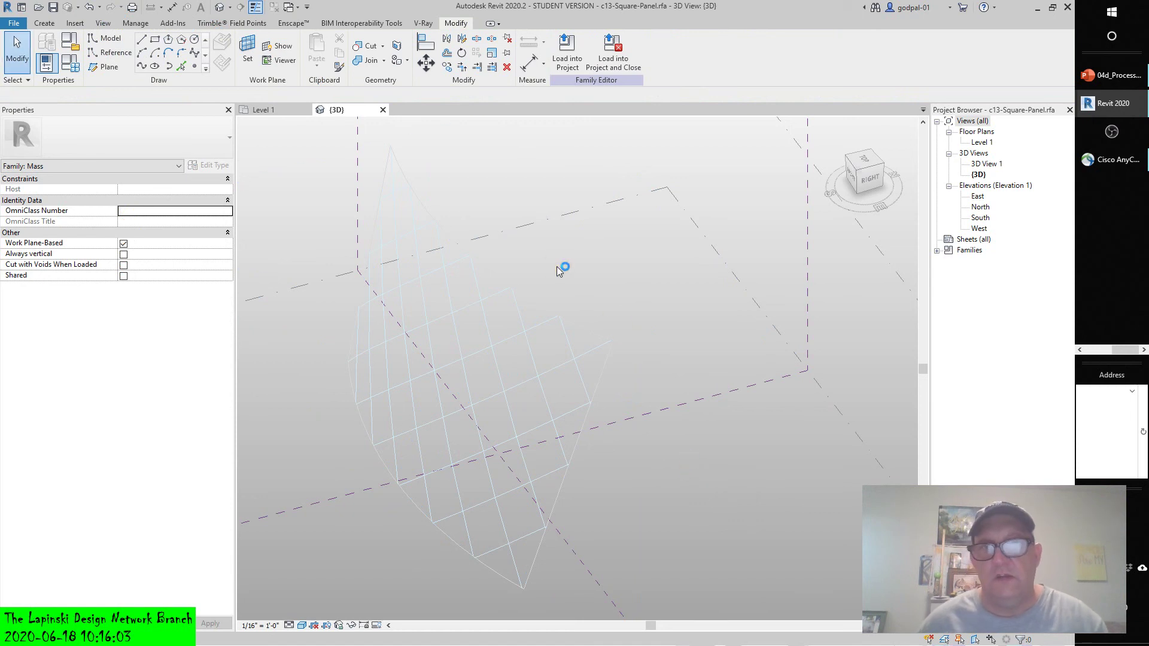
pyautogui.scroll(-3, 518, 333)
pyautogui.scroll(-1, 521, 336)
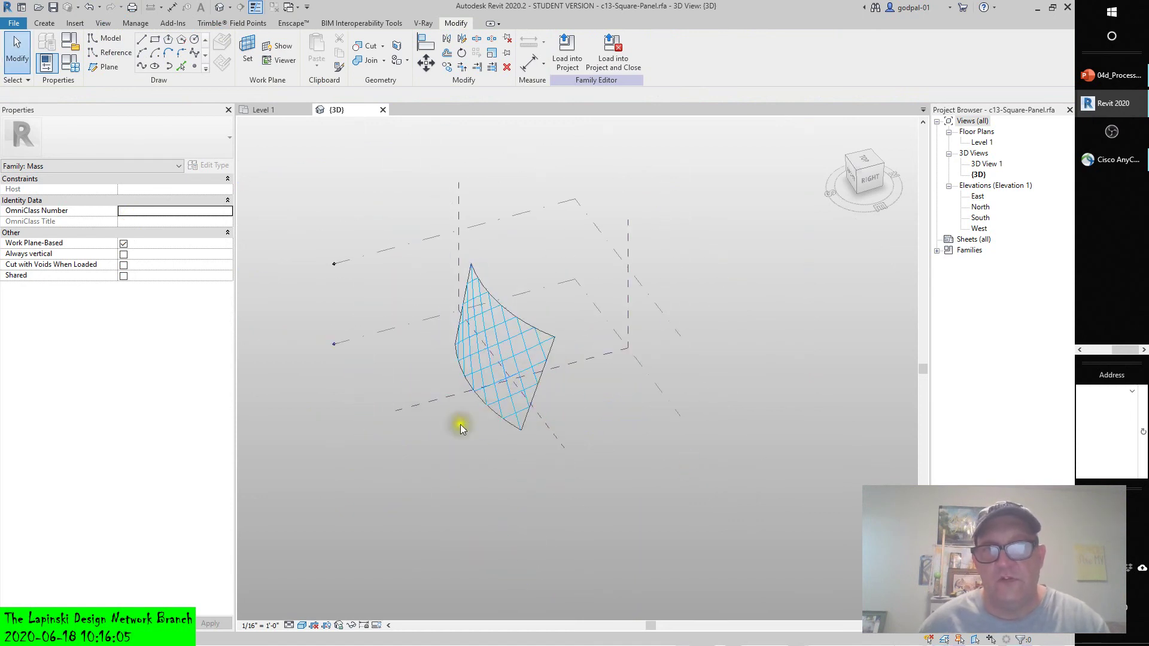
pyautogui.click(417, 403)
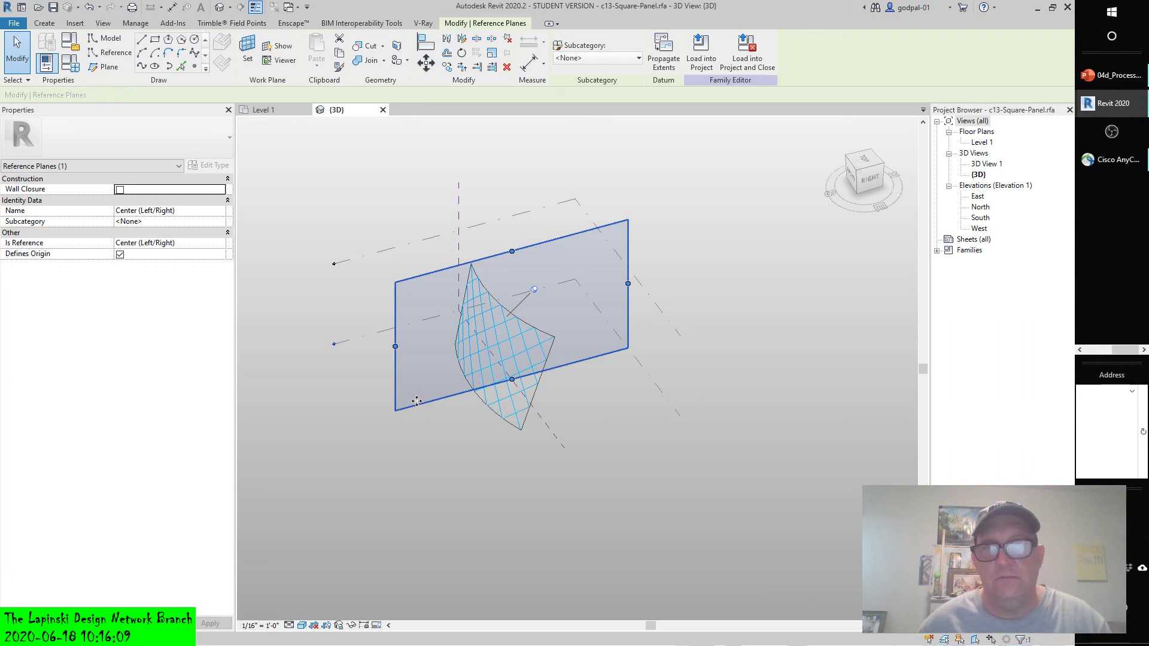
pyautogui.press('Escape')
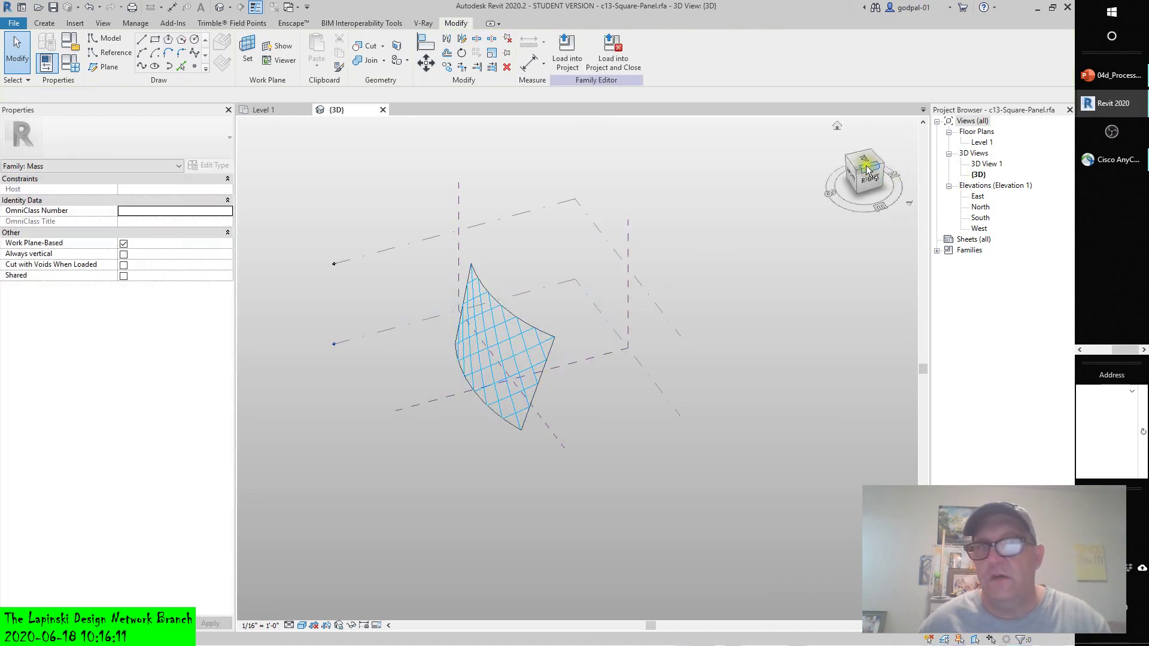
# Step: Check the Level 1 plans, then return to the panel's 3D view with nothing selected
pyautogui.click(292, 112)
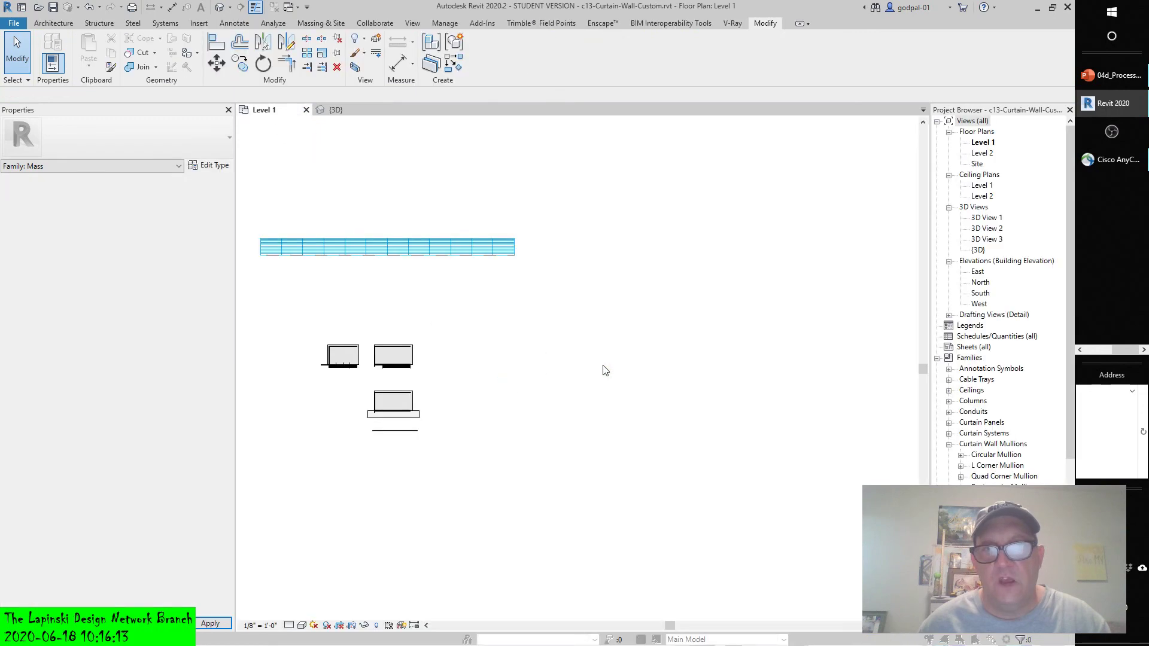
pyautogui.click(615, 376)
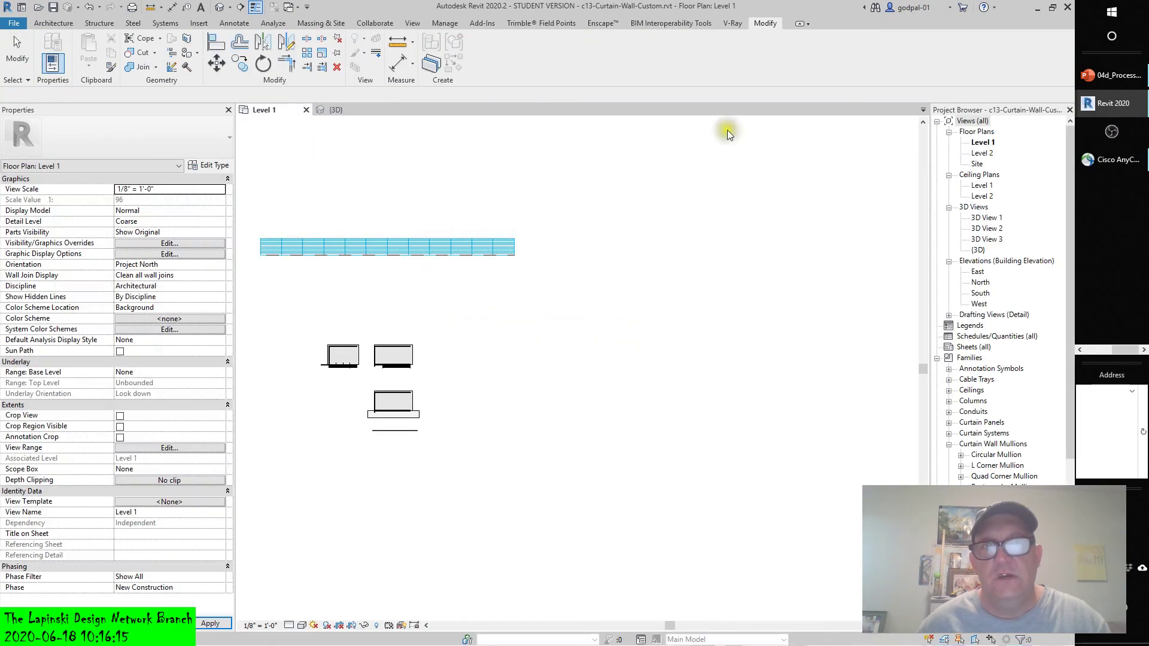
pyautogui.click(337, 110)
pyautogui.doubleClick(983, 142)
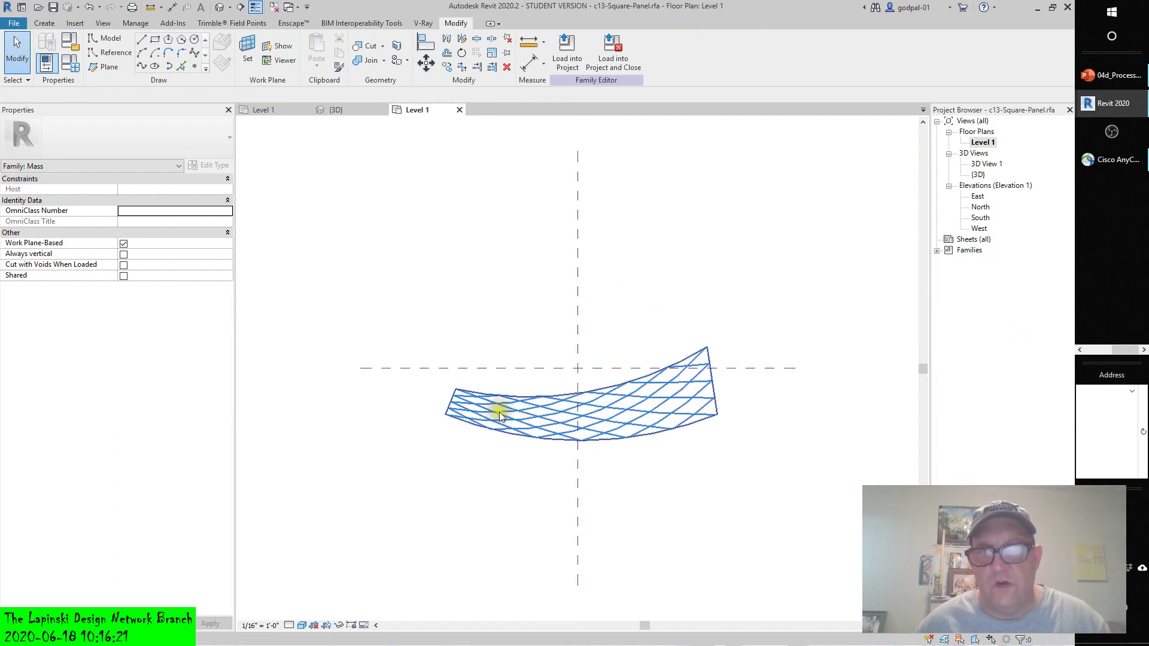
pyautogui.click(783, 495)
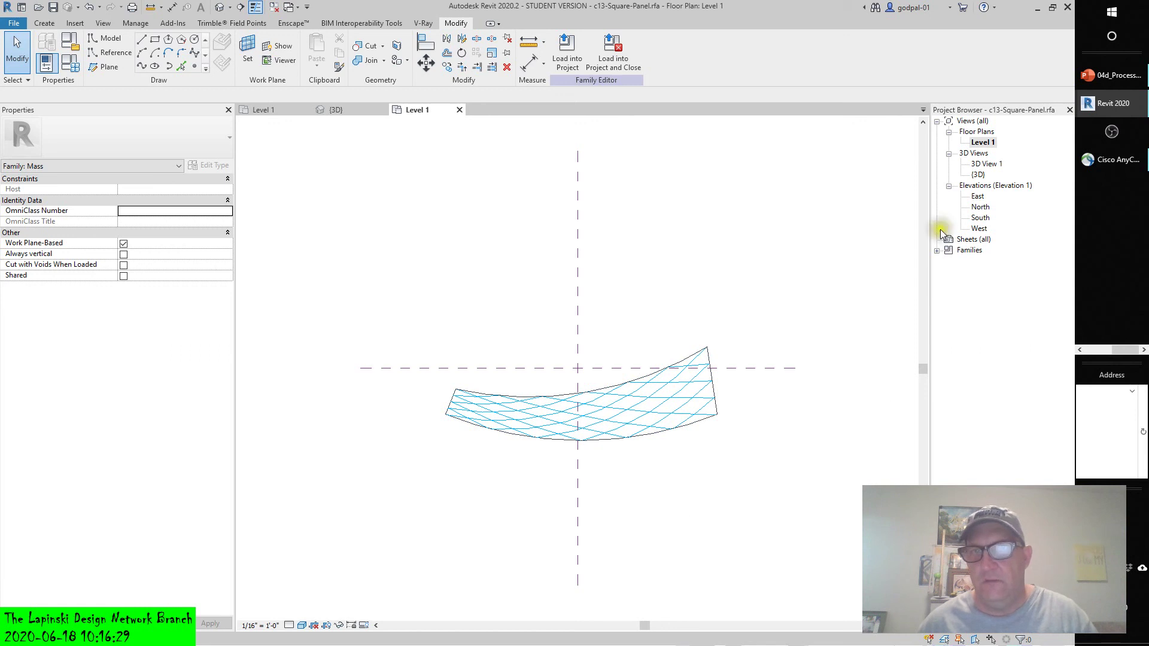
pyautogui.click(336, 110)
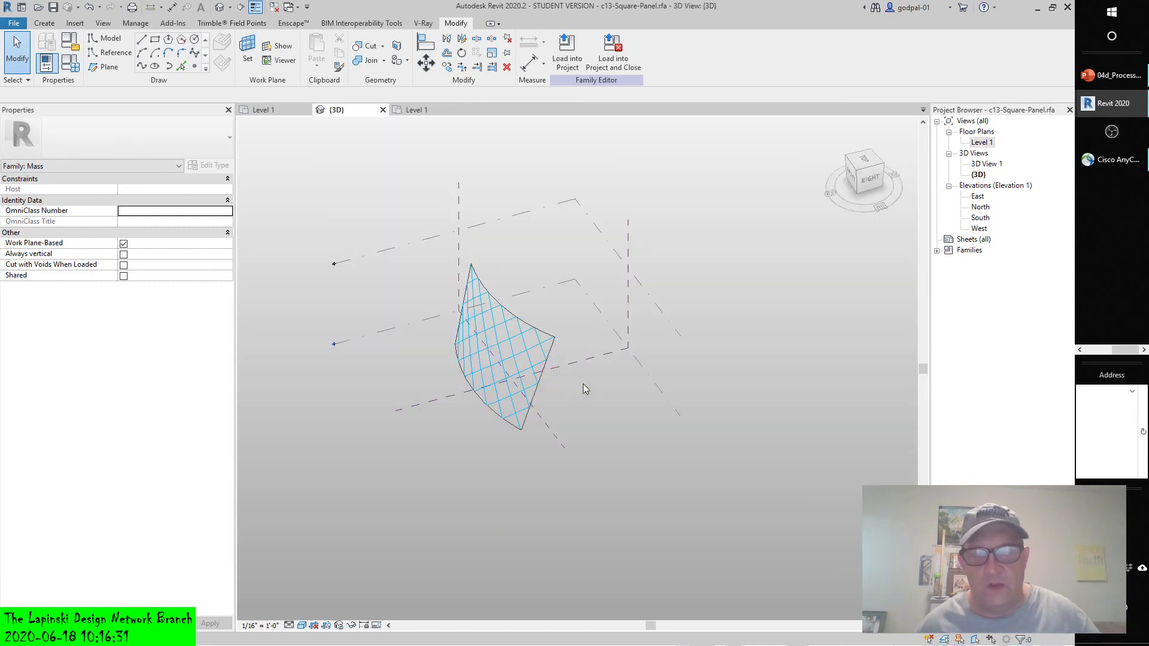
pyautogui.click(475, 473)
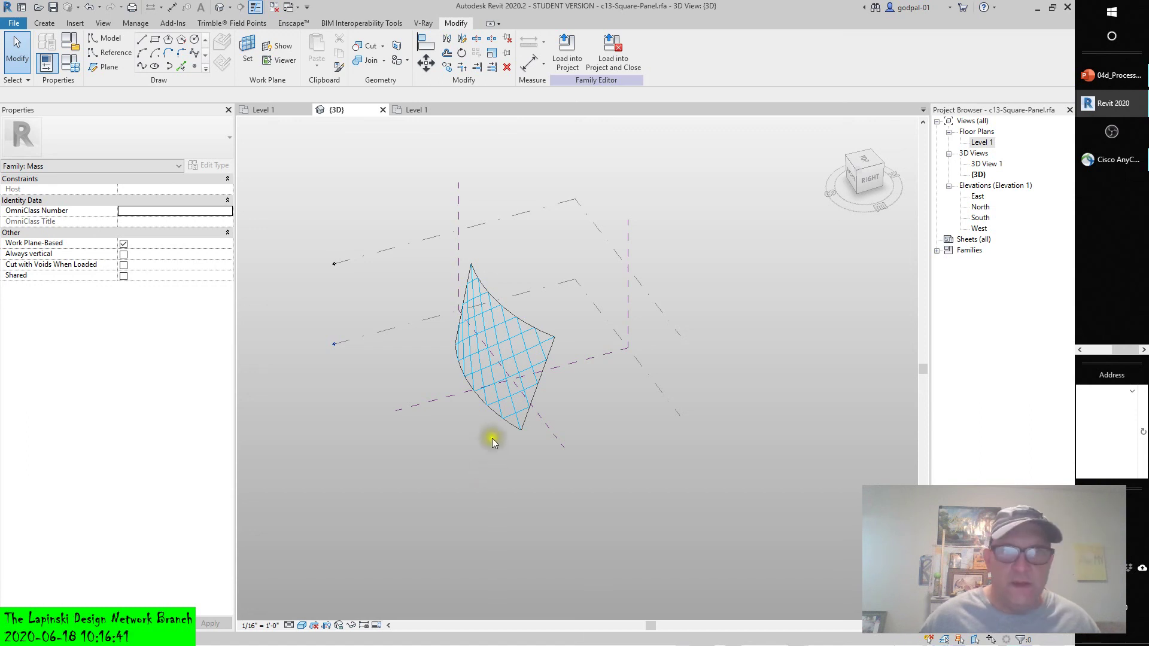
# Step: Drag the V belt near the lower edge (0.186416) and shift the U belt to 0.230720
pyautogui.click(500, 374)
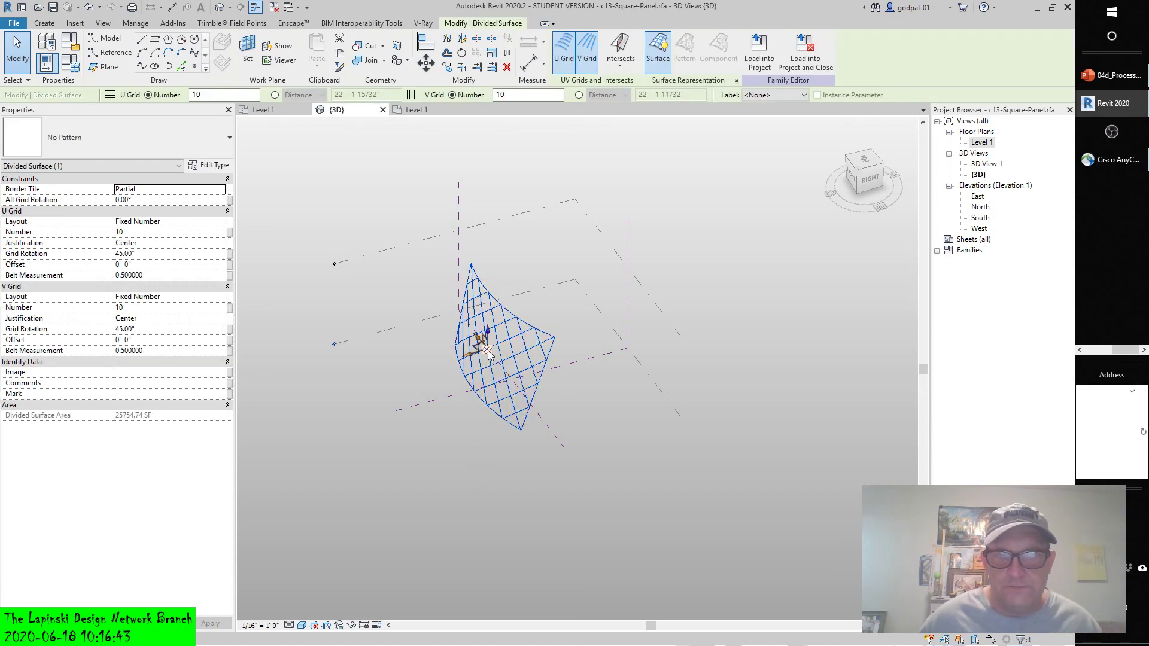
pyautogui.click(487, 350)
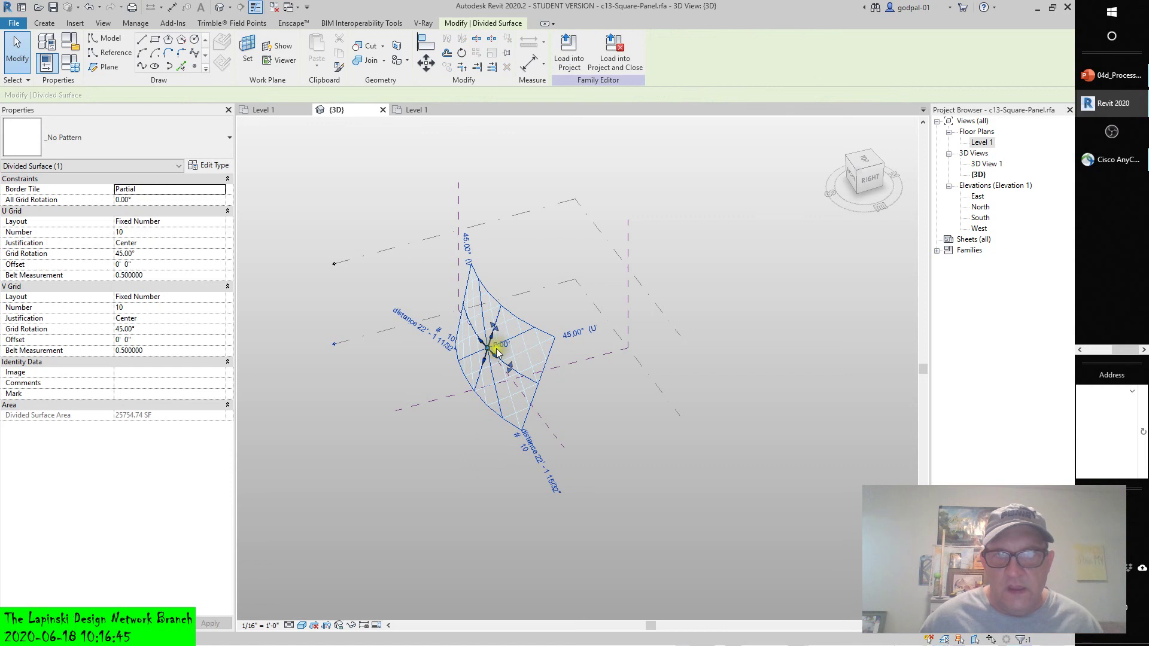
pyautogui.scroll(2, 509, 372)
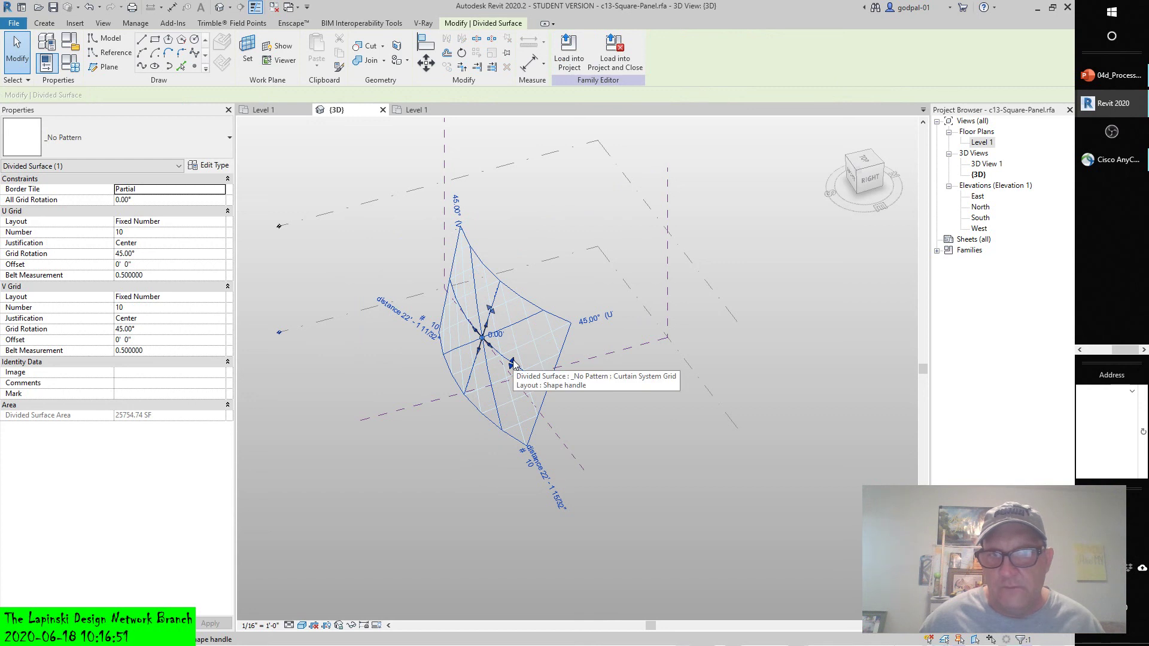
pyautogui.moveTo(513, 364); pyautogui.dragTo(506, 402)
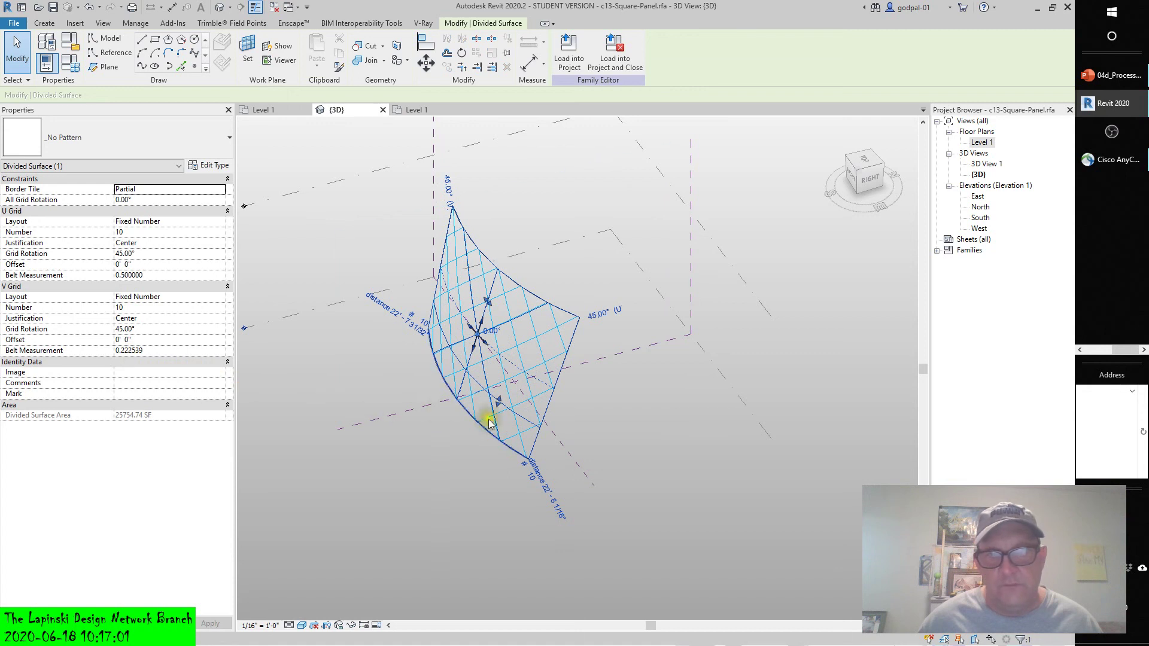
pyautogui.moveTo(504, 403); pyautogui.dragTo(535, 336)
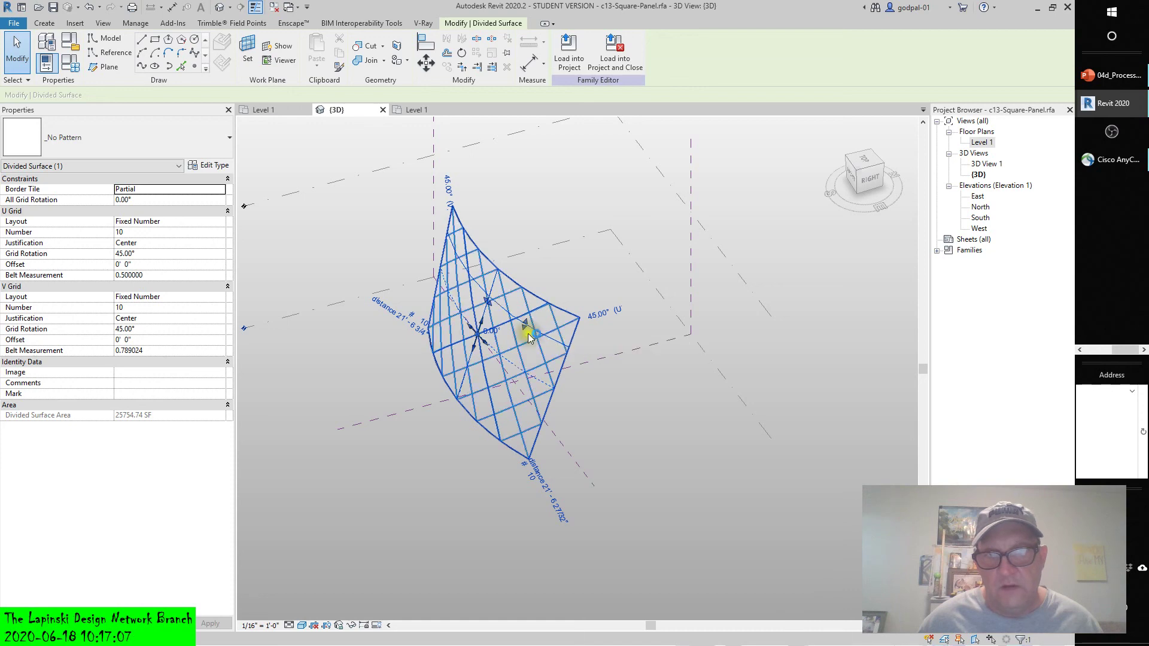
pyautogui.moveTo(525, 327); pyautogui.dragTo(499, 402)
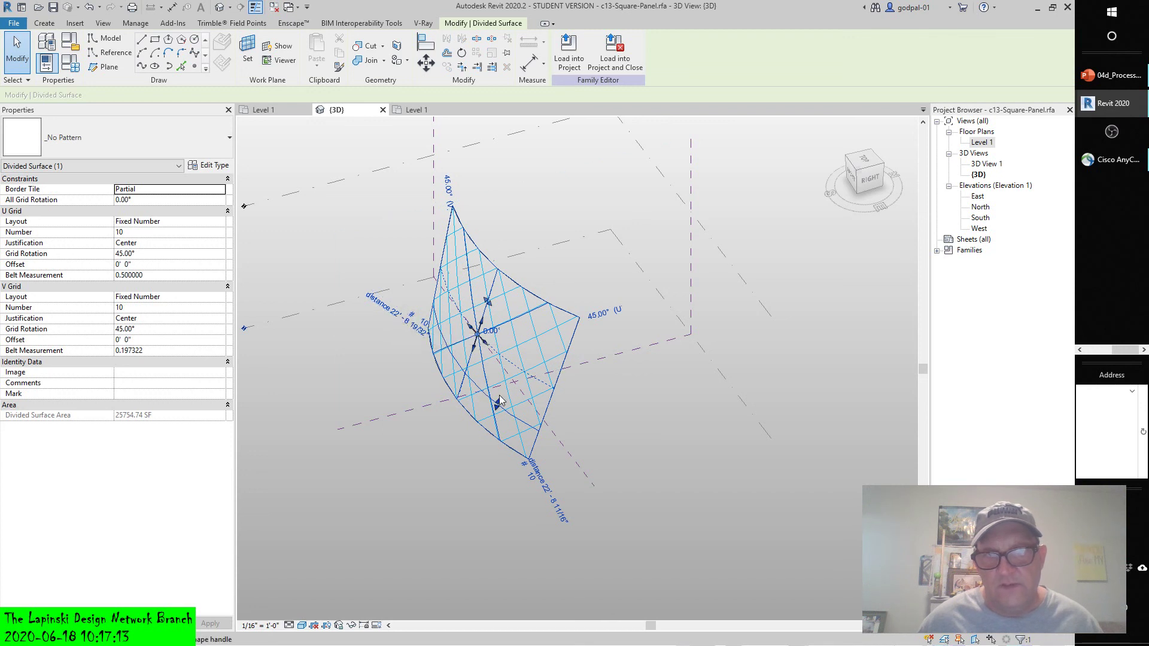
pyautogui.moveTo(499, 407); pyautogui.dragTo(423, 322)
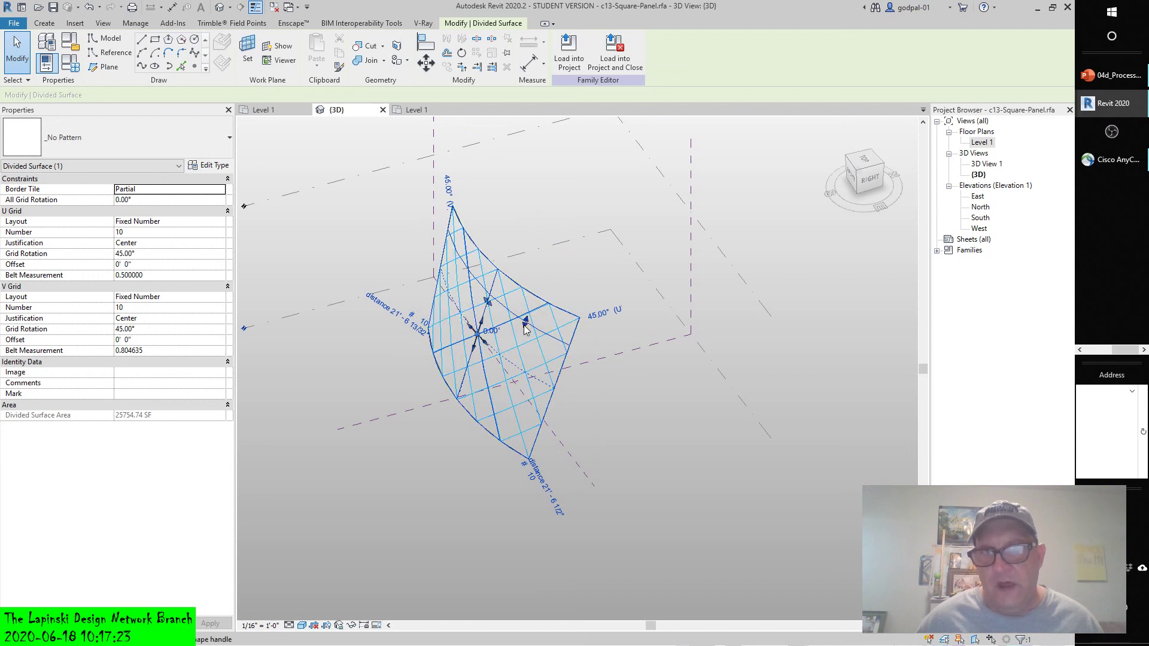
pyautogui.moveTo(521, 327); pyautogui.dragTo(496, 410)
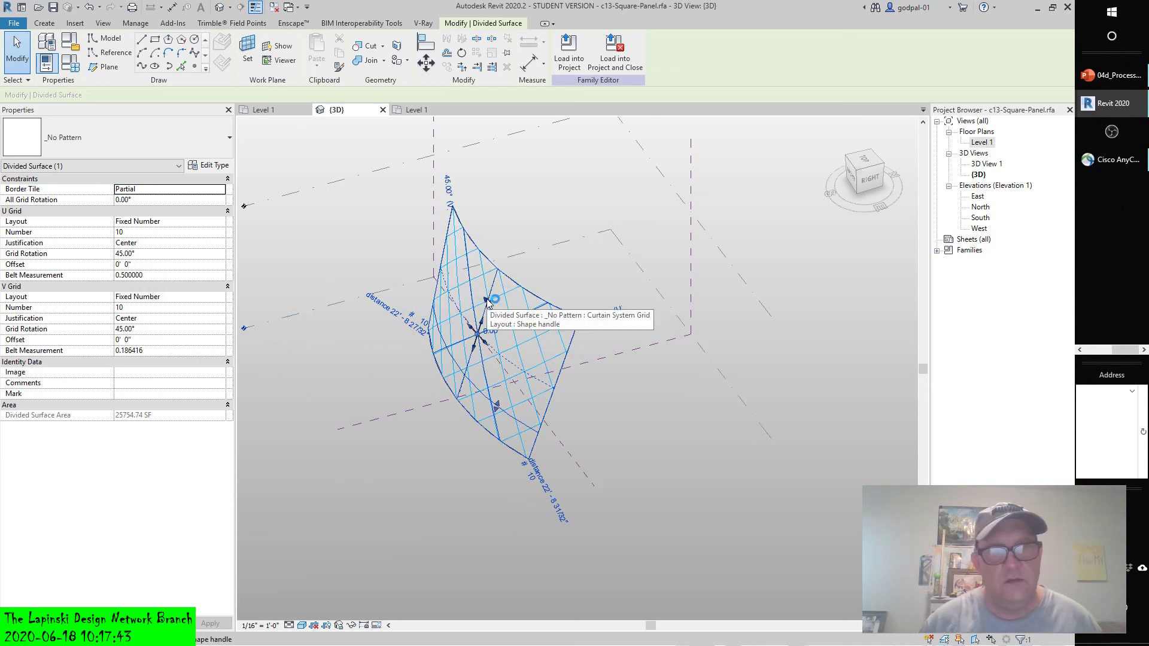
pyautogui.moveTo(488, 302); pyautogui.dragTo(449, 278)
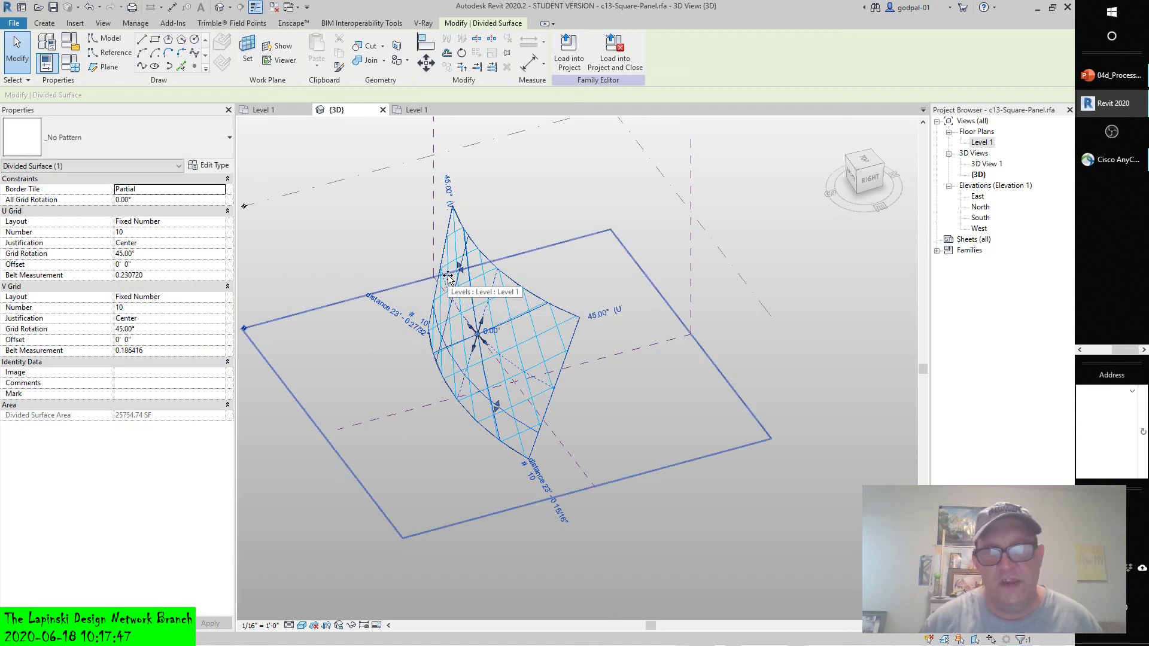
# Step: Drag the U grid belt back near the surface centre, measuring 0.501419
pyautogui.click(462, 274)
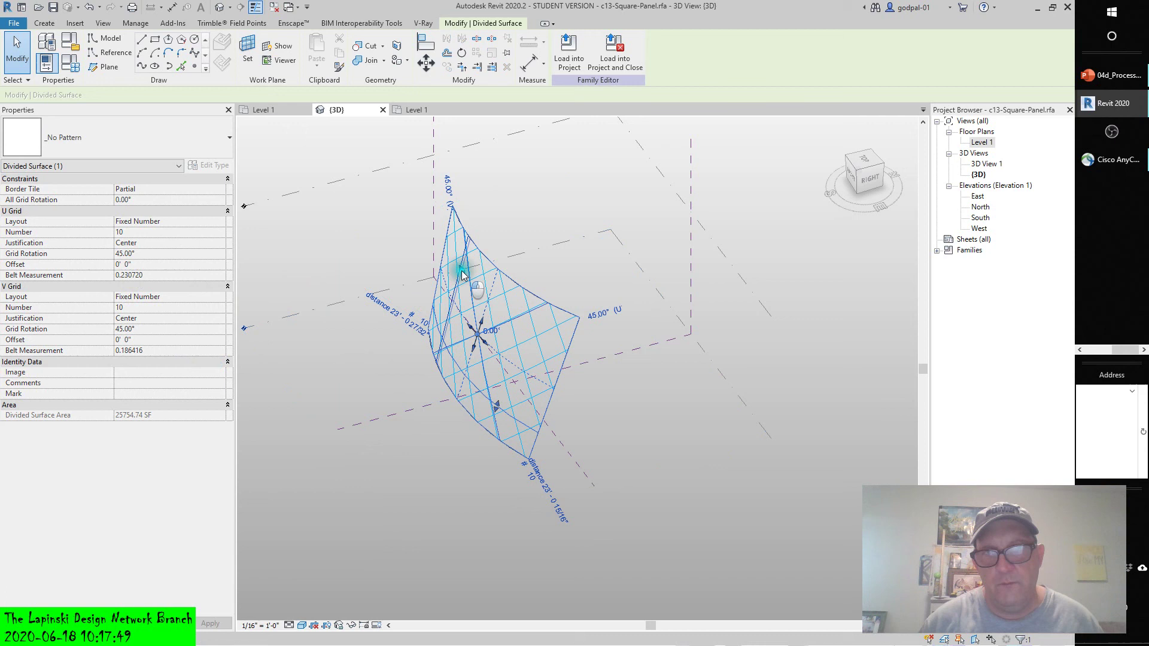
pyautogui.click(491, 301)
pyautogui.moveTo(490, 302); pyautogui.dragTo(491, 301)
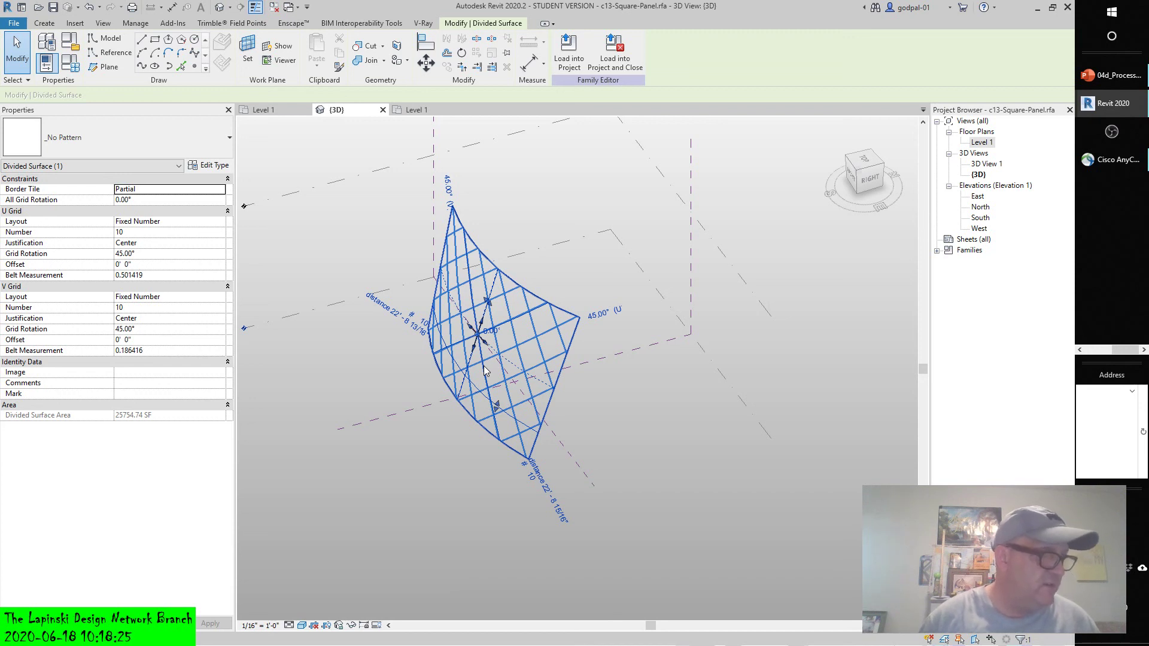
pyautogui.click(1093, 351)
# Step: Search Google for 'chord' in the adaptive search tab, then close that tab
pyautogui.click(1113, 131)
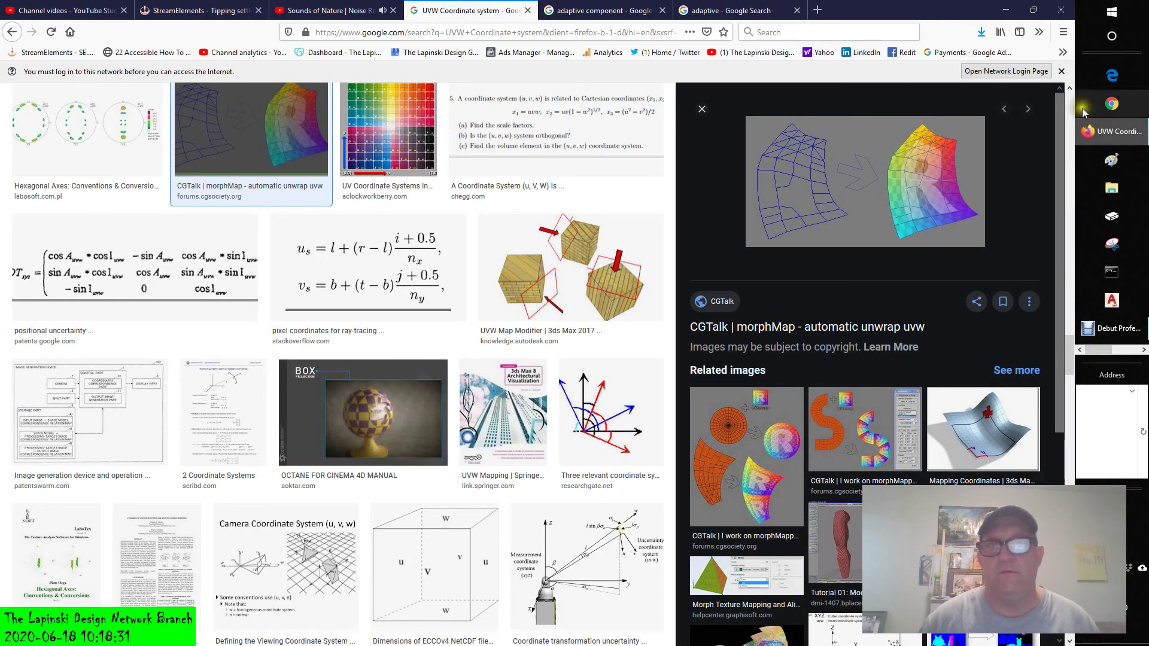
pyautogui.click(741, 11)
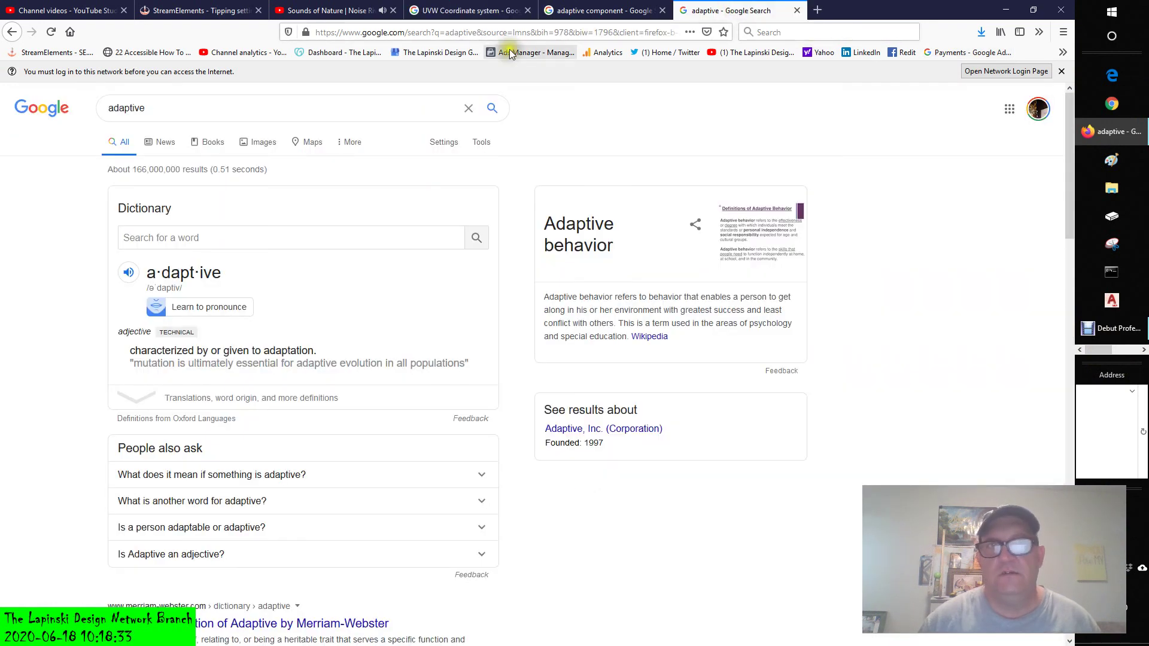
pyautogui.click(162, 108)
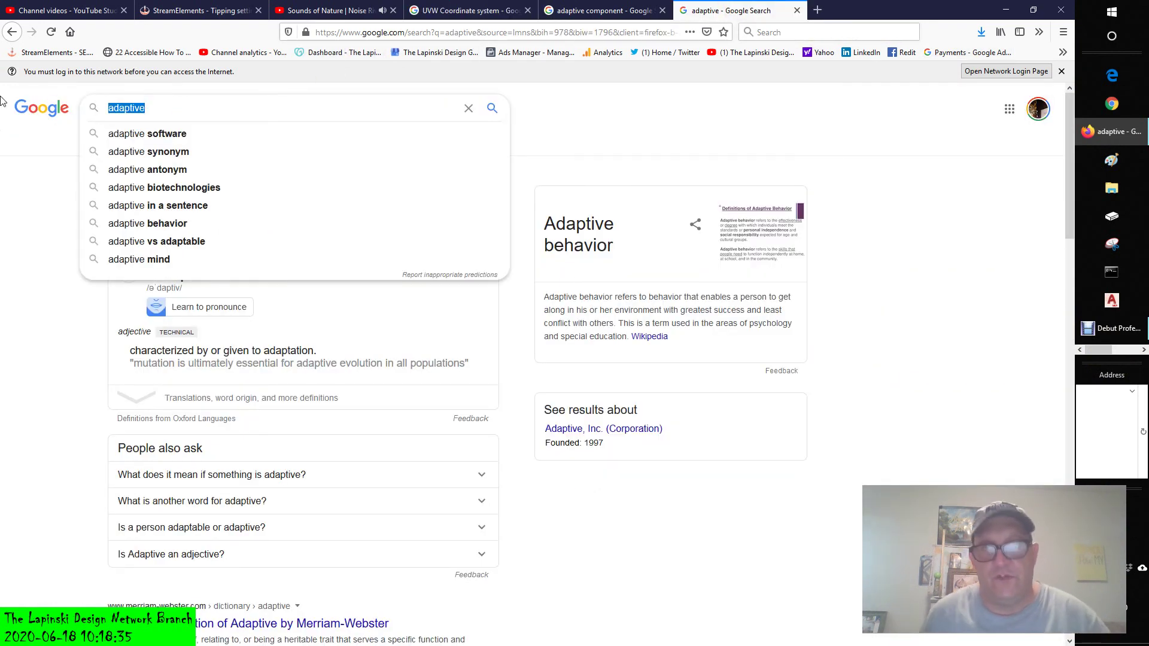
pyautogui.write('chord')
pyautogui.press('Return')
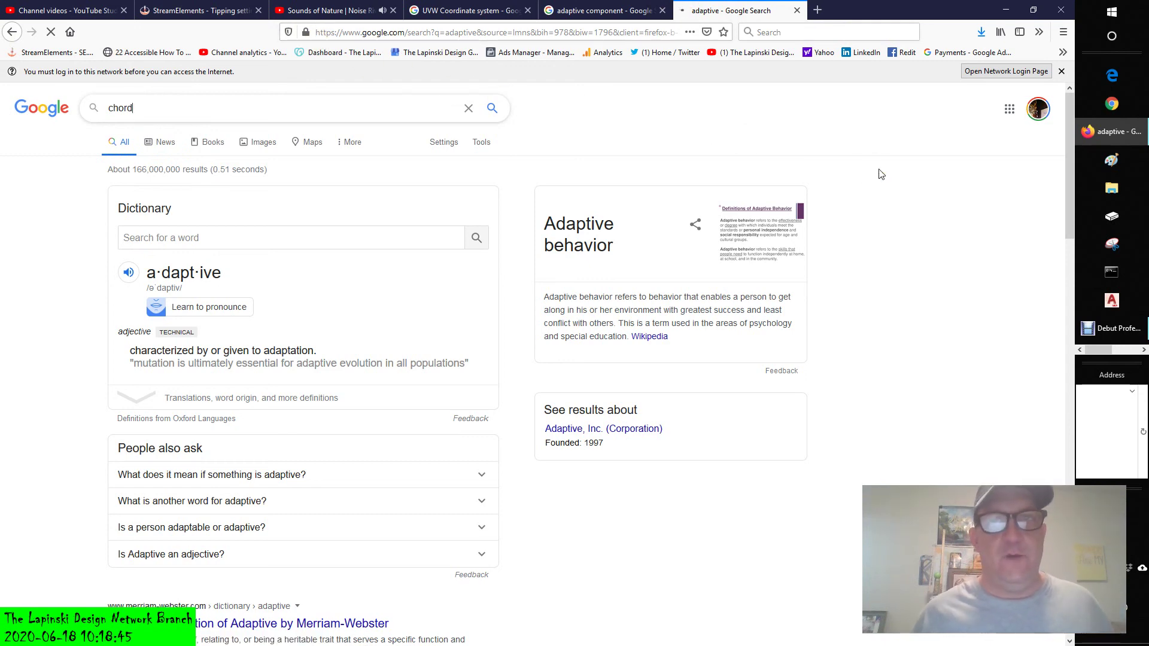
pyautogui.click(796, 10)
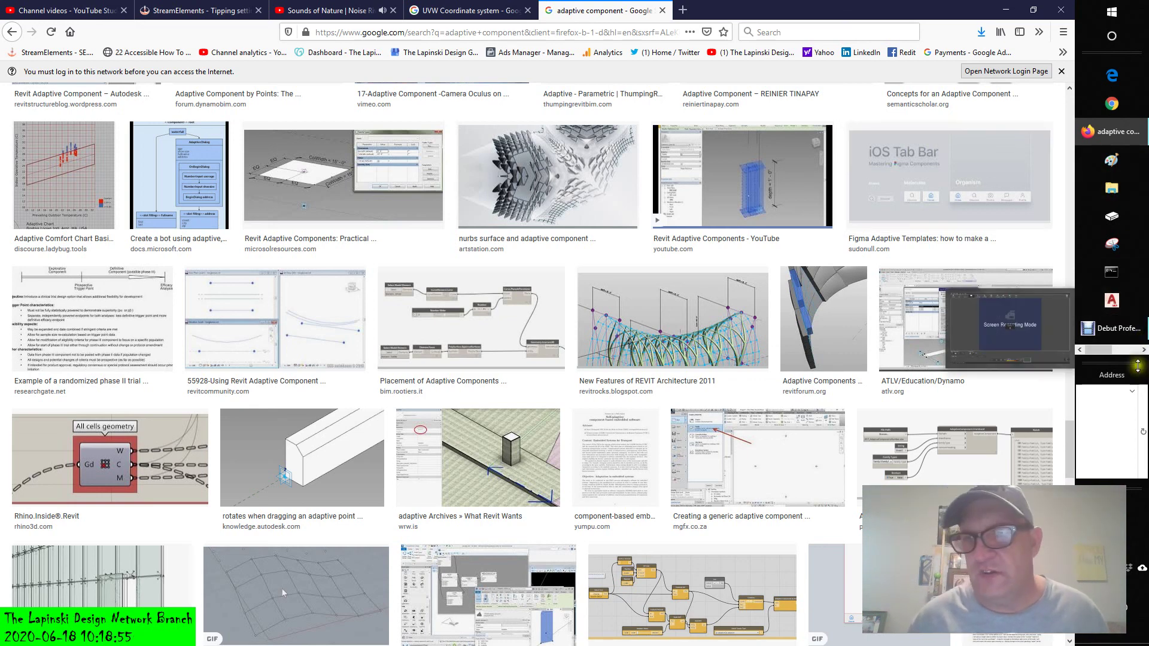
# Step: Return to Revit showing the panel's 45° diagonal grid
pyautogui.click(1134, 352)
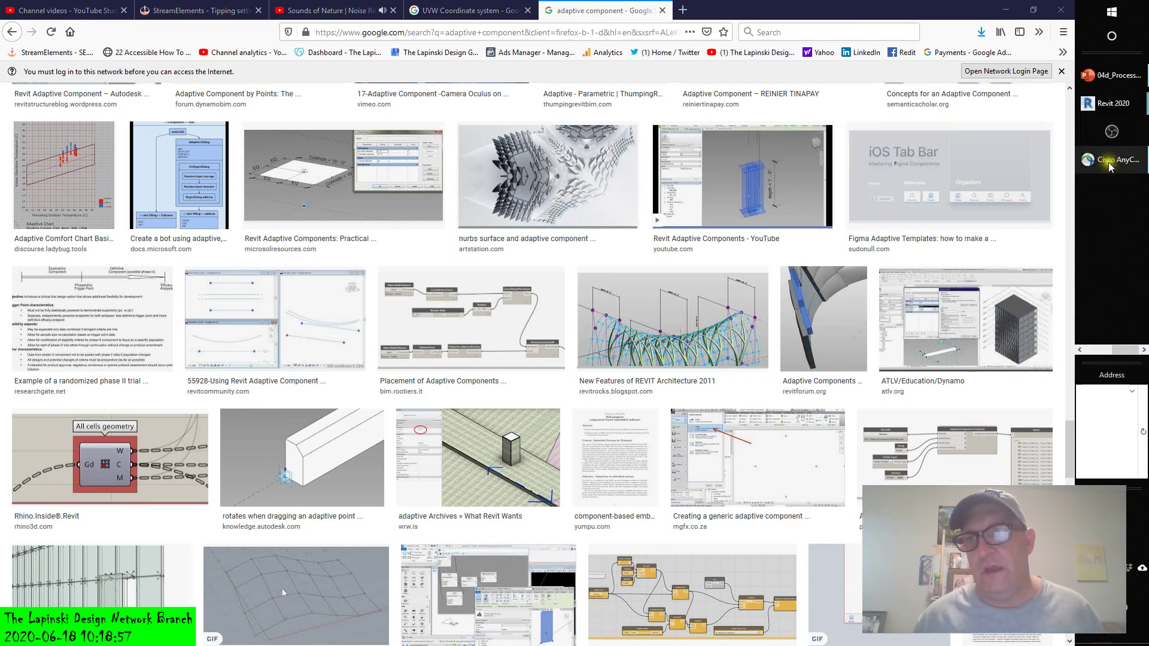
pyautogui.moveTo(1109, 168)
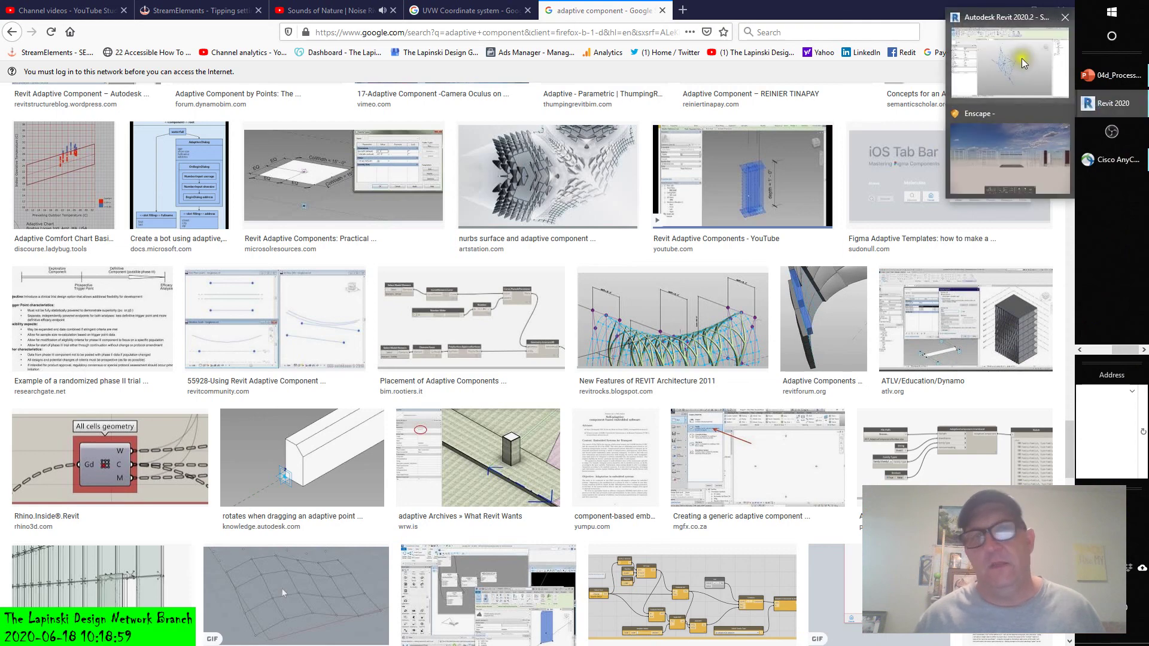
pyautogui.click(1021, 70)
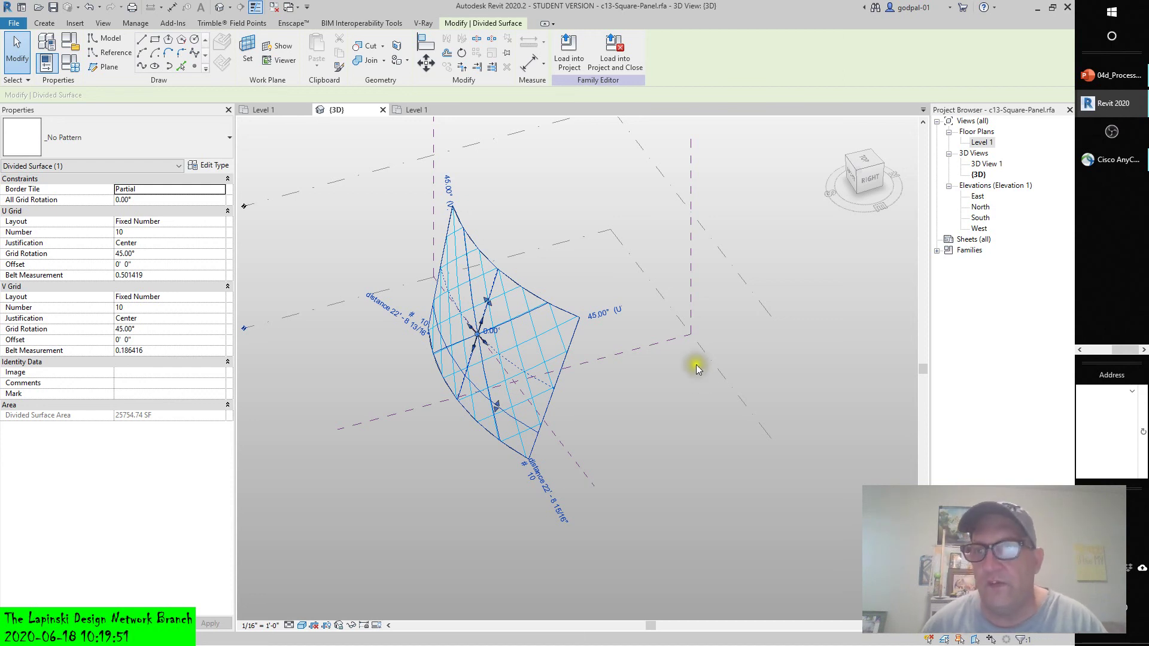
# Step: Bring the Debut Professional recorder window in front of Revit
pyautogui.click(1097, 351)
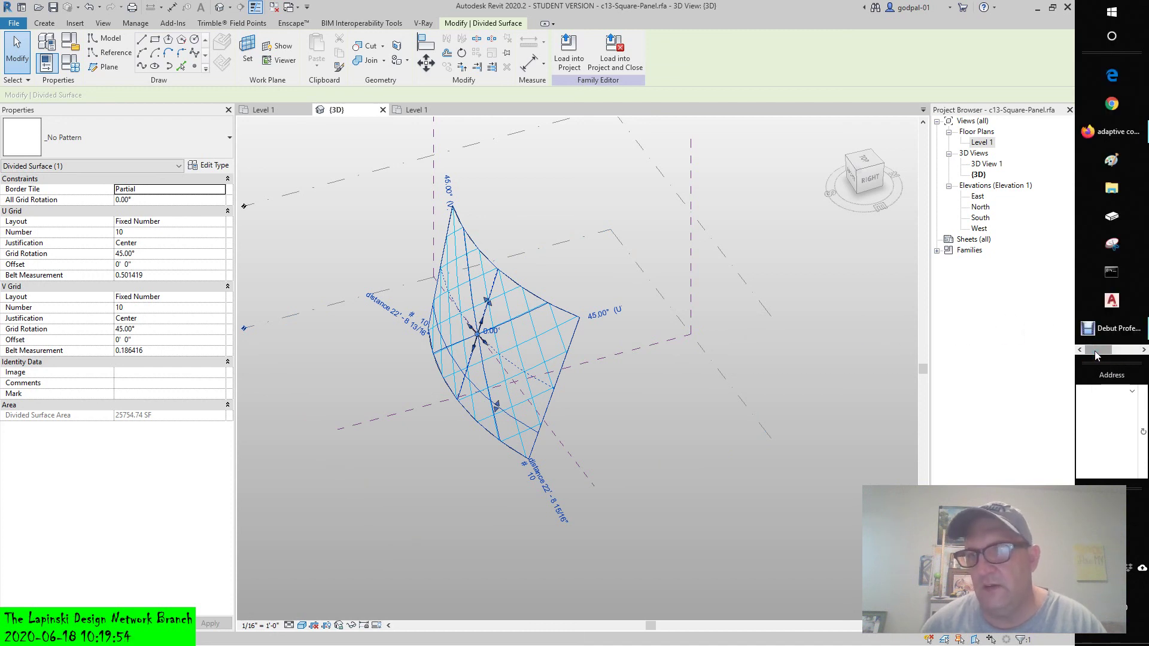
pyautogui.click(1126, 335)
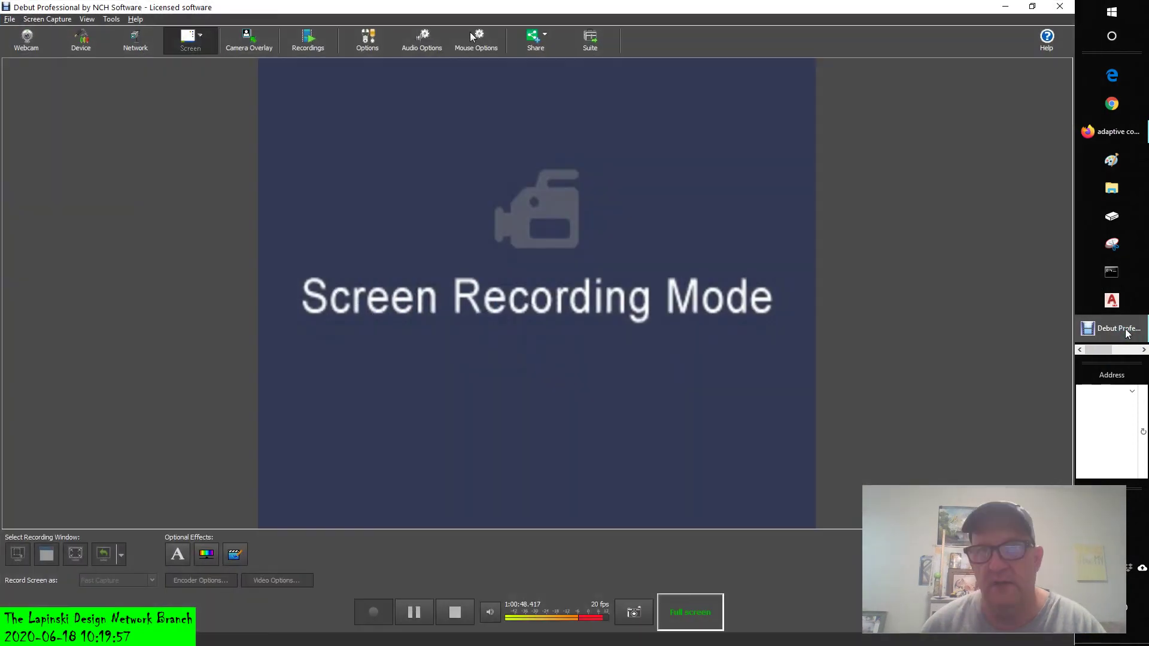